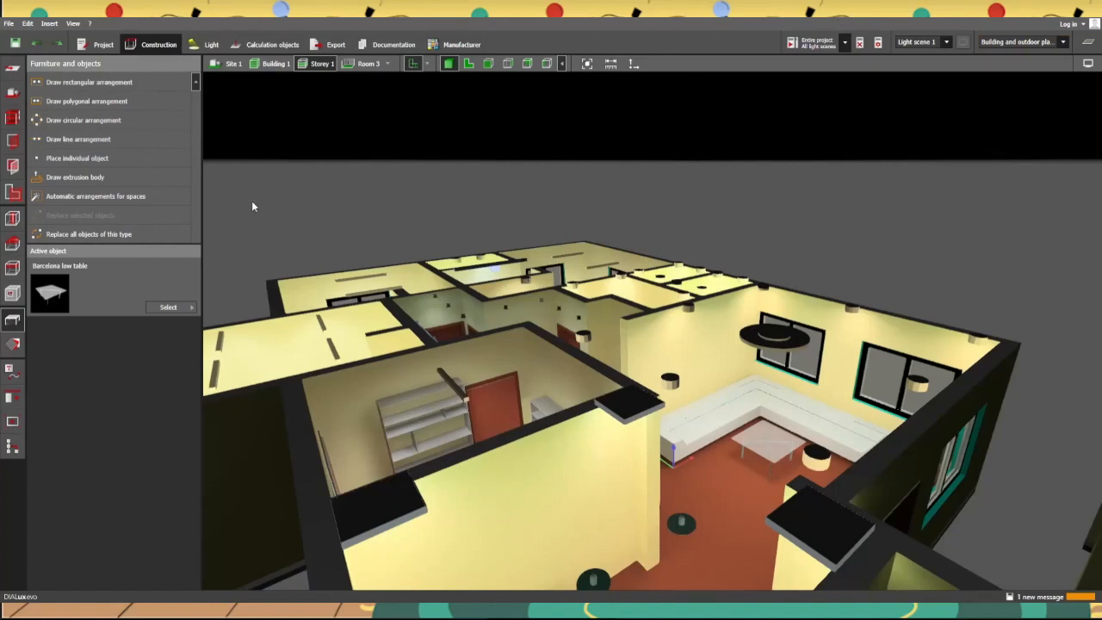
Step: Examine the house model in 3D at site, building and storey level
{"action": "left_click", "coordinate": [236, 67]}
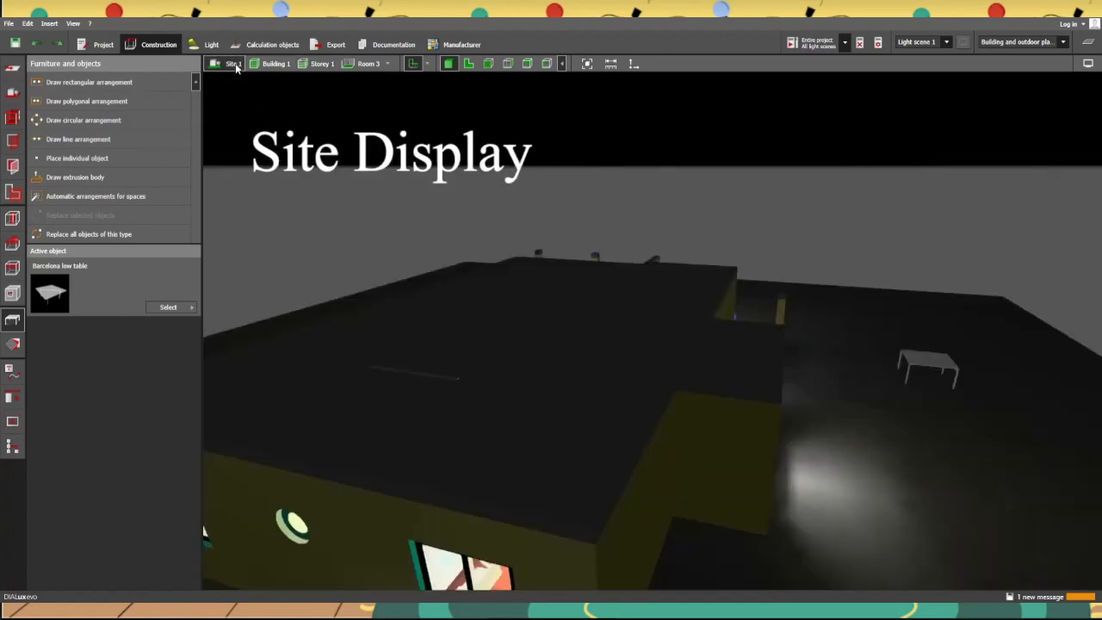
{"action": "scroll", "coordinate": [440, 264], "scroll_direction": "down", "scroll_amount": 4}
{"action": "right_click_drag", "start_coordinate": [488, 265], "coordinate": [462, 123]}
{"action": "left_click", "coordinate": [276, 64]}
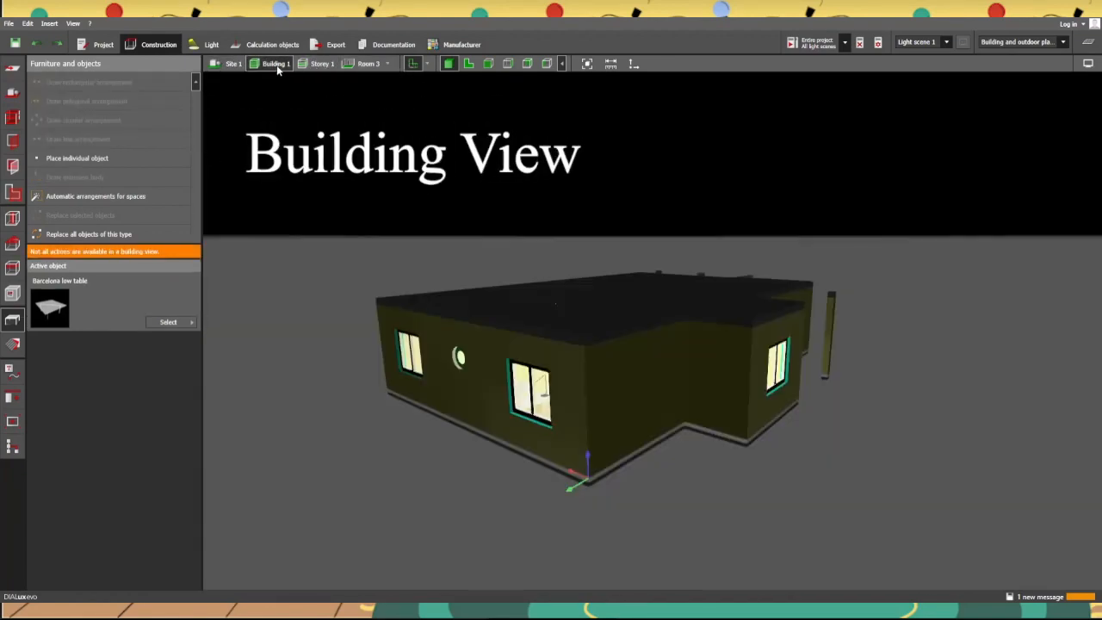
{"action": "right_click_drag", "start_coordinate": [377, 188], "coordinate": [784, 249]}
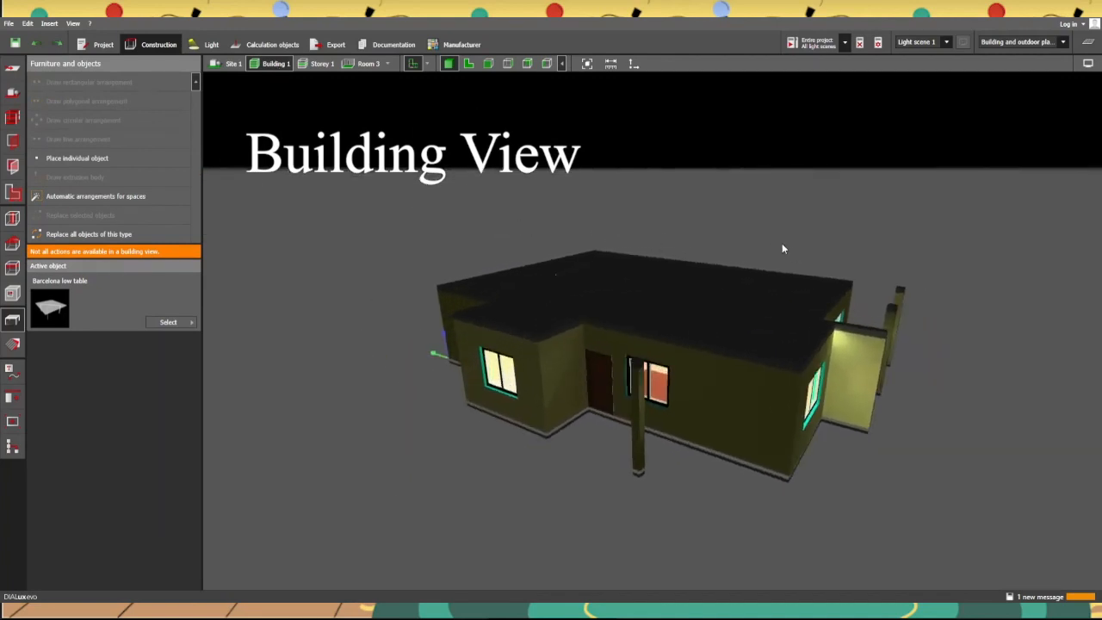
{"action": "left_click", "coordinate": [323, 64]}
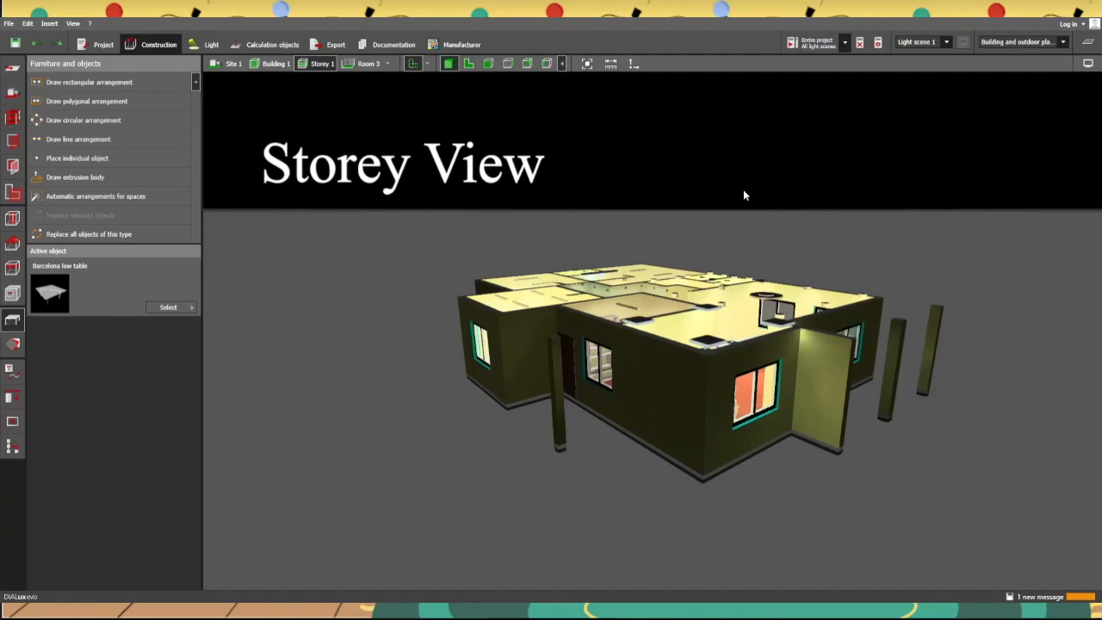
{"action": "right_click_drag", "start_coordinate": [763, 230], "coordinate": [557, 308]}
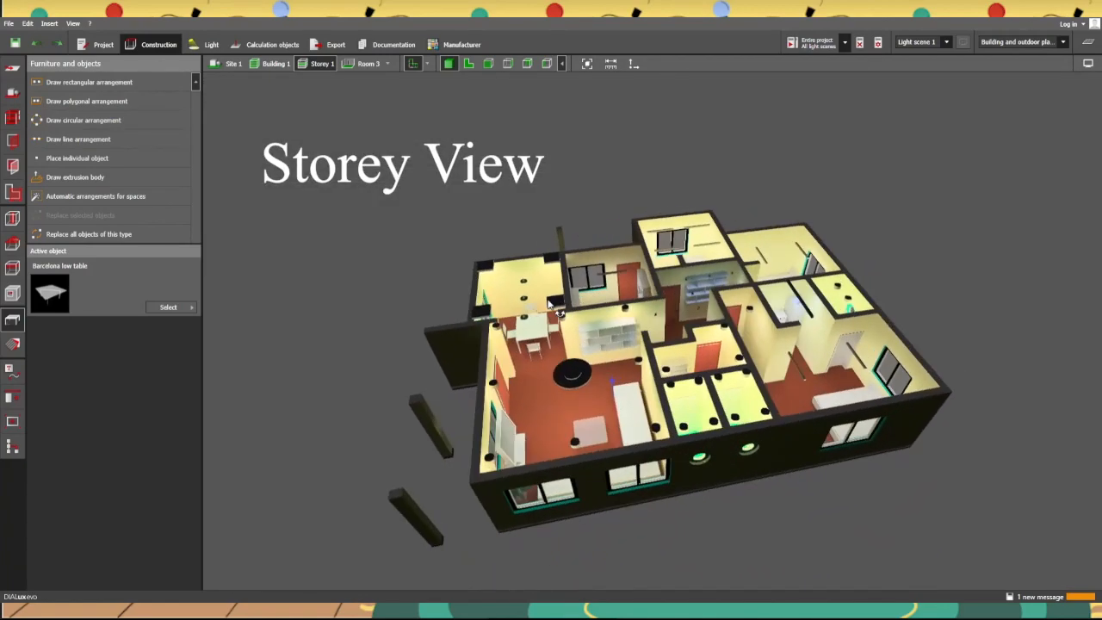
{"action": "left_click", "coordinate": [350, 66]}
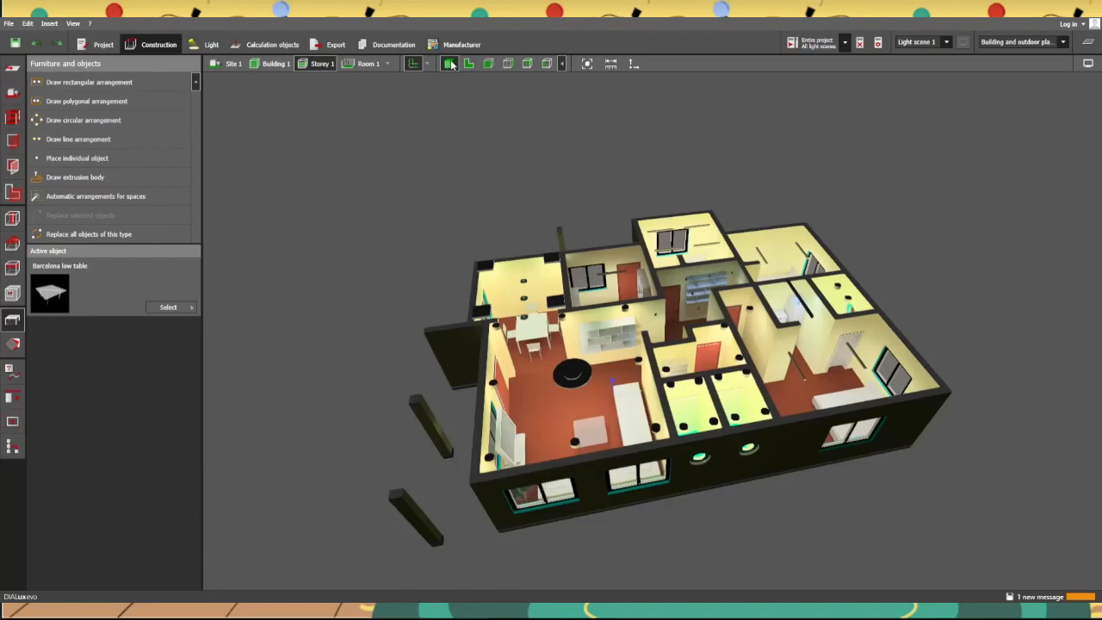
{"action": "right_click_drag", "start_coordinate": [448, 150], "coordinate": [887, 149]}
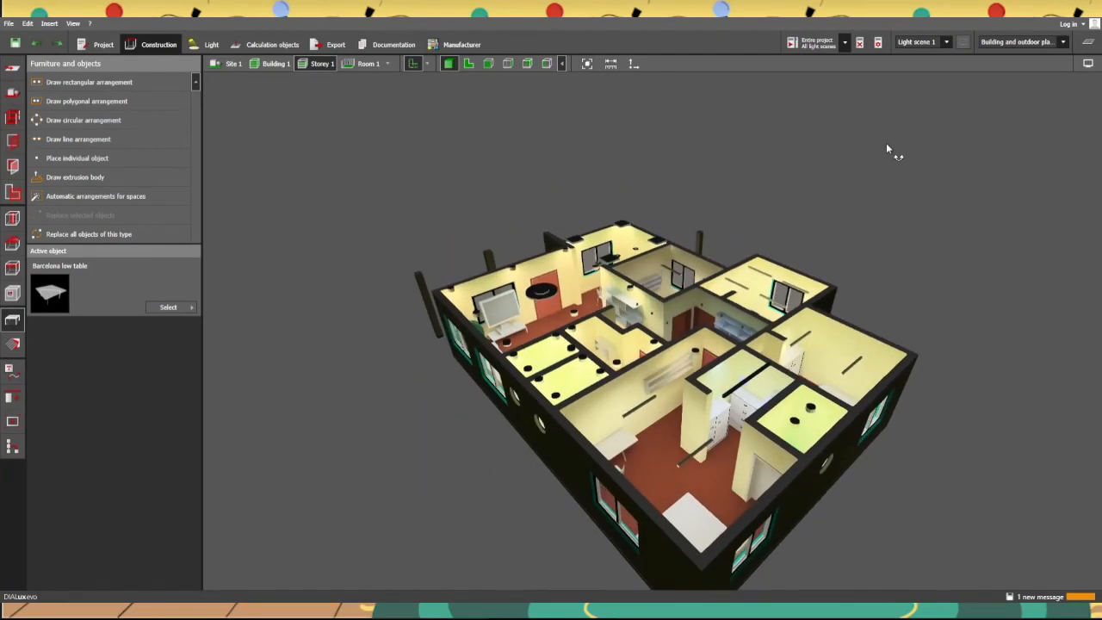
Step: Look at Storey 1 in floor plan, front, right side, rear and left side views, and return to the 3D view
{"action": "left_click", "coordinate": [468, 64]}
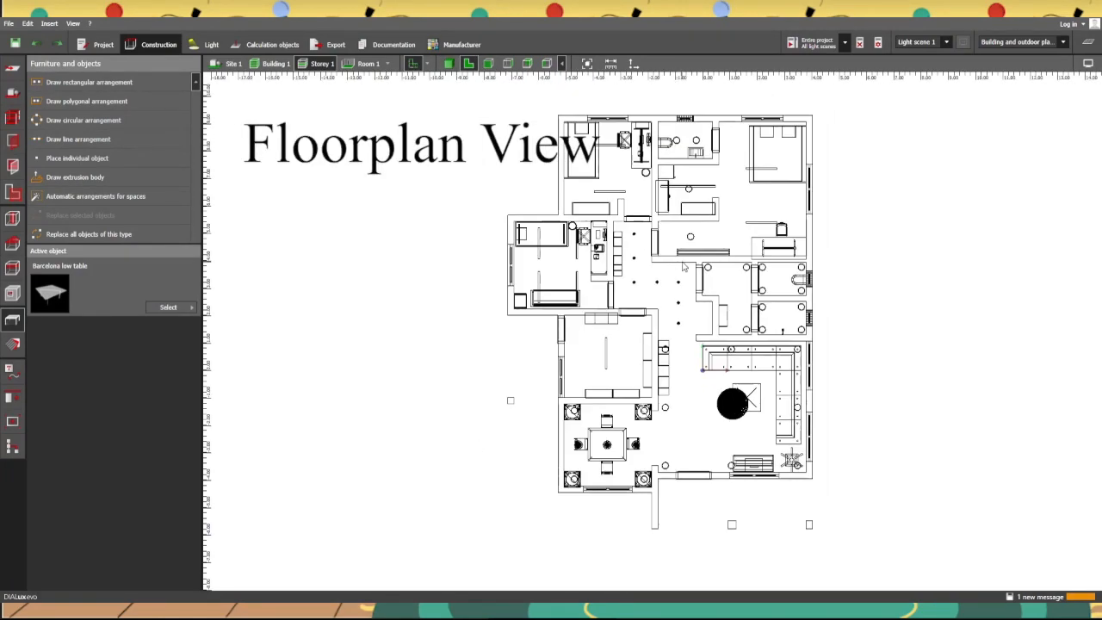
{"action": "left_click", "coordinate": [489, 64]}
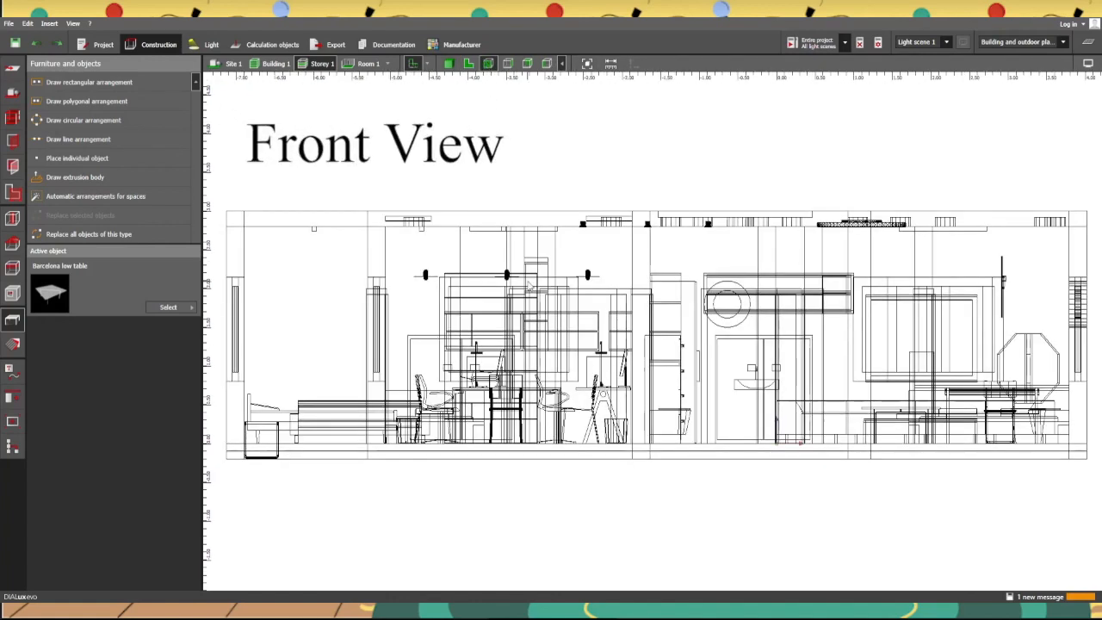
{"action": "scroll", "coordinate": [514, 258], "scroll_direction": "down", "scroll_amount": 2}
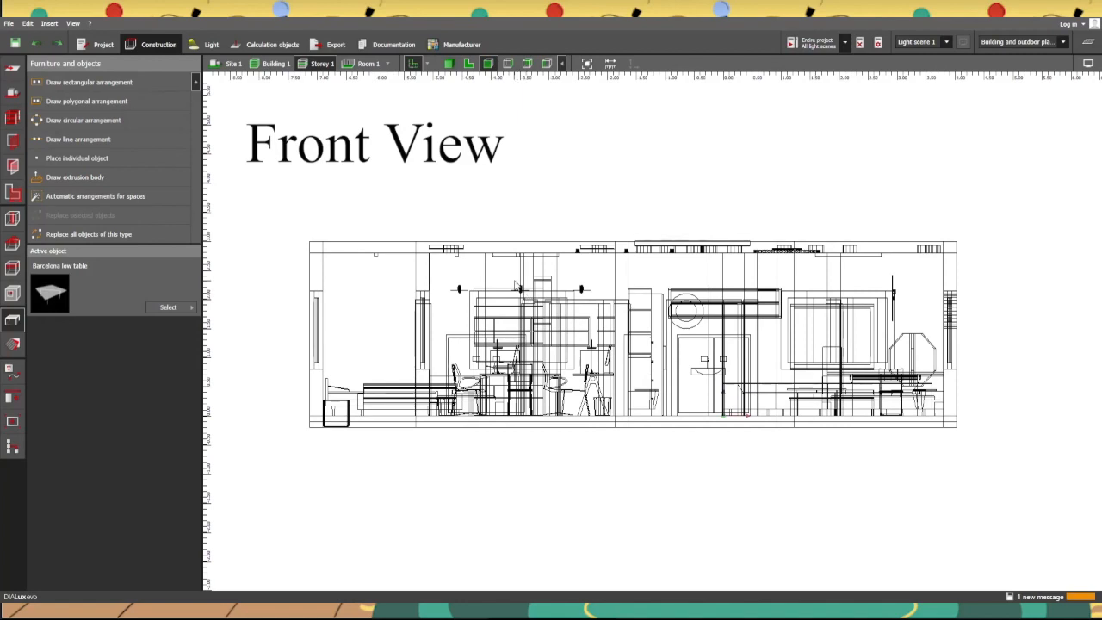
{"action": "left_click", "coordinate": [507, 64]}
{"action": "scroll", "coordinate": [534, 134], "scroll_direction": "down", "scroll_amount": 1}
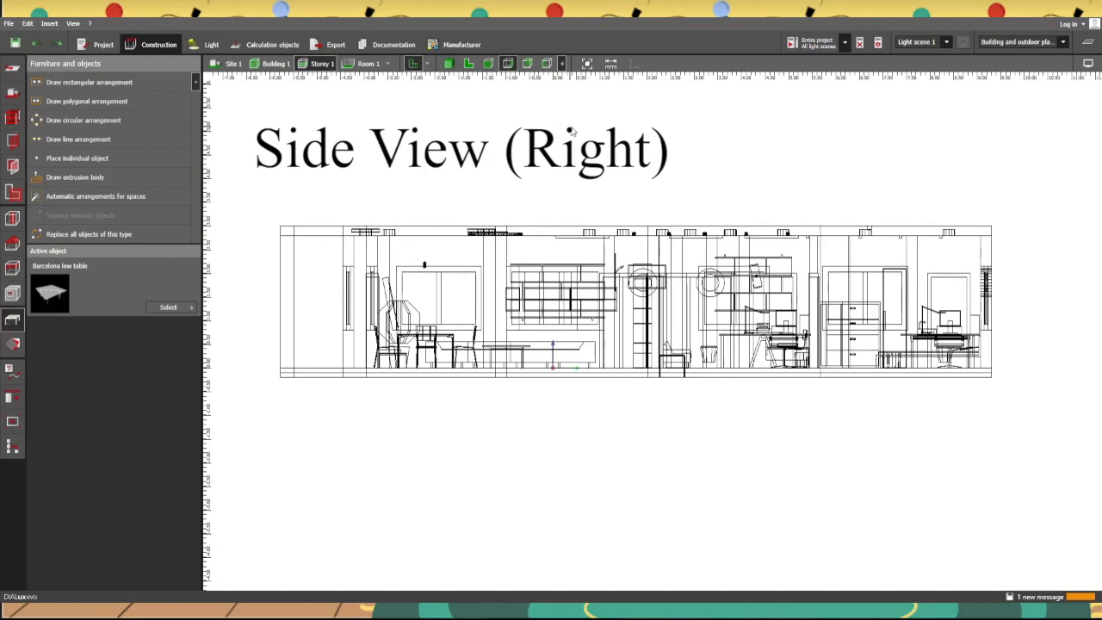
{"action": "left_click", "coordinate": [528, 63]}
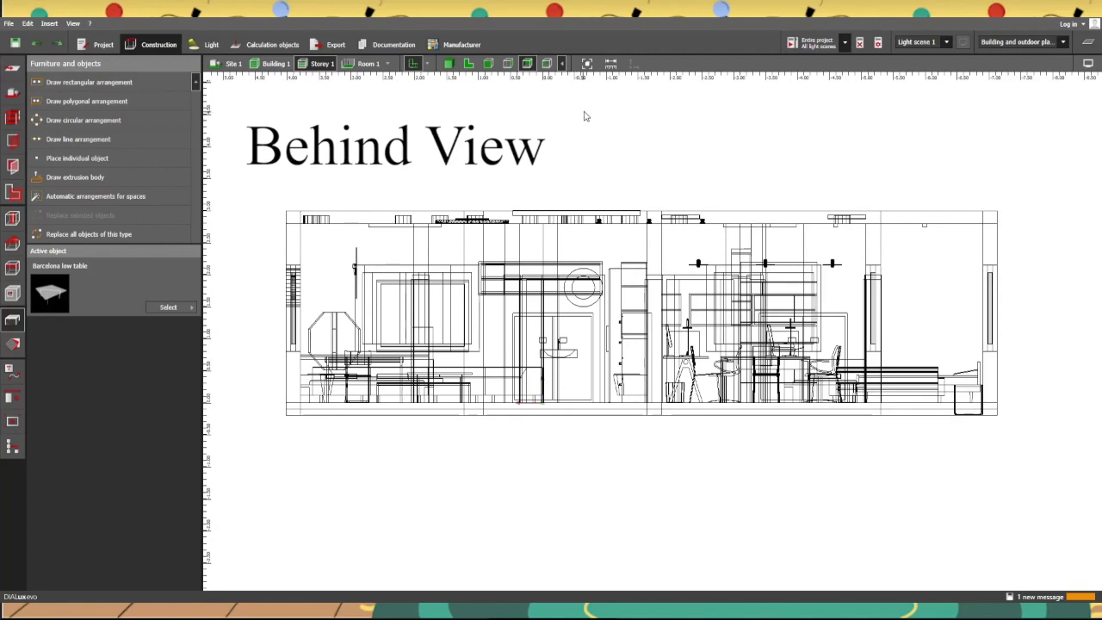
{"action": "left_click", "coordinate": [547, 63]}
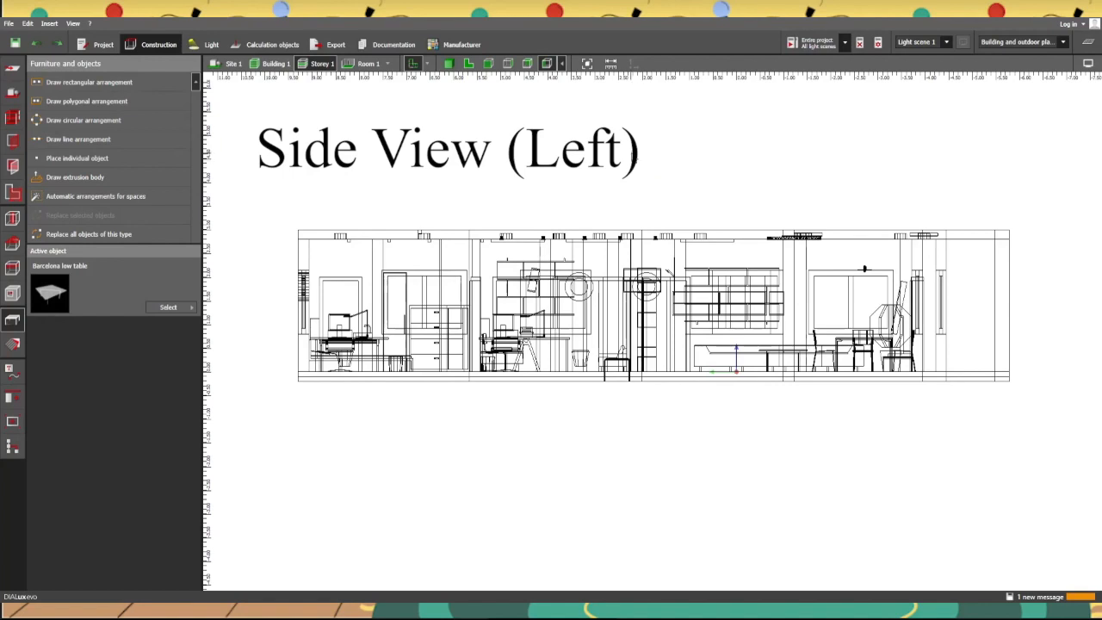
{"action": "left_click", "coordinate": [450, 64]}
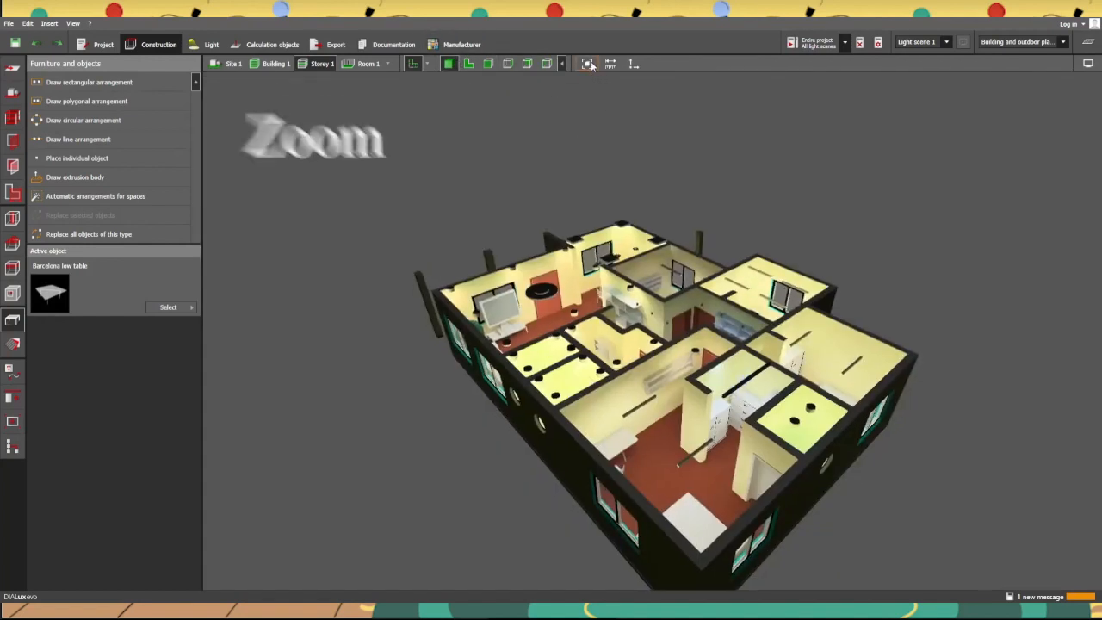
Step: Measure the upper edge of the outer wall between its two corners, and place the coordinate origin at the front corner
{"action": "left_click", "coordinate": [588, 64]}
{"action": "right_click_drag", "start_coordinate": [893, 249], "coordinate": [609, 179]}
{"action": "left_click", "coordinate": [612, 63]}
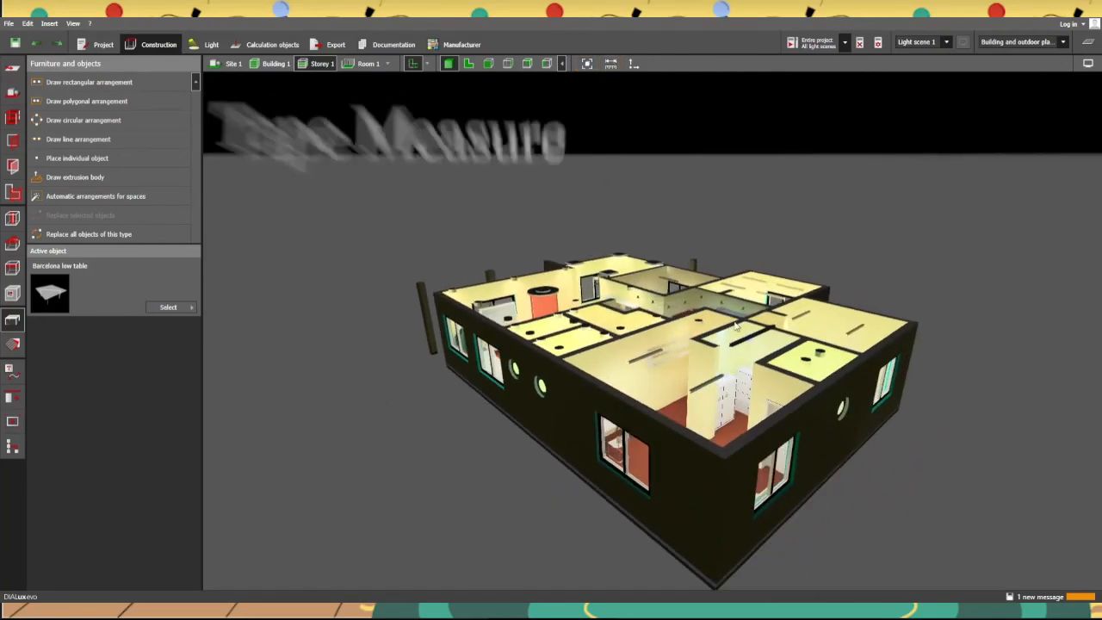
{"action": "left_click", "coordinate": [726, 456]}
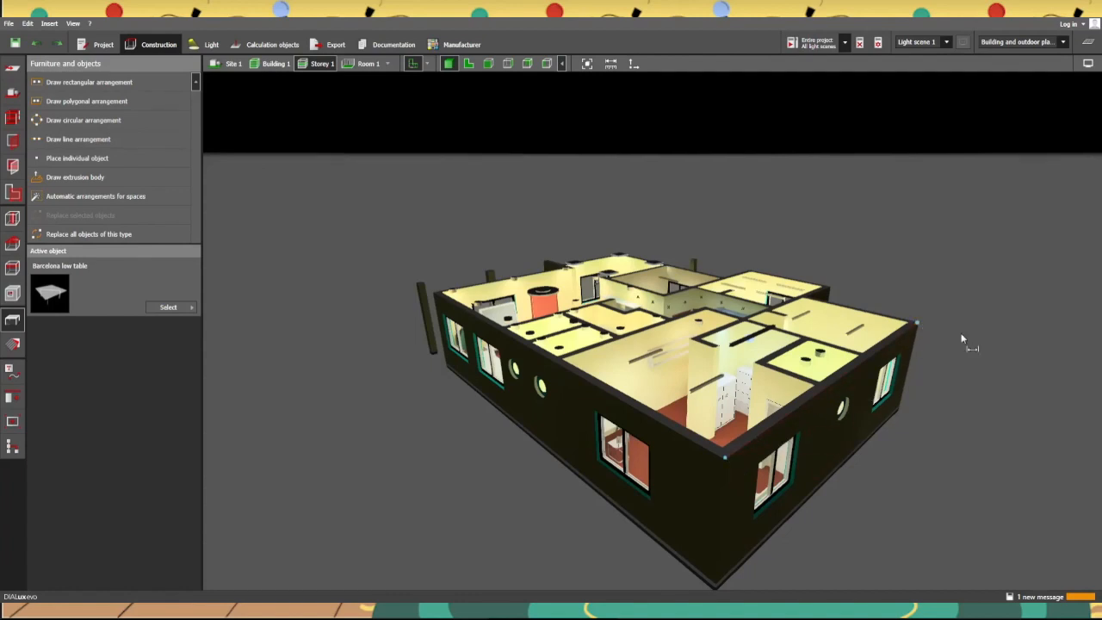
{"action": "left_click", "coordinate": [637, 64]}
{"action": "left_click", "coordinate": [726, 460]}
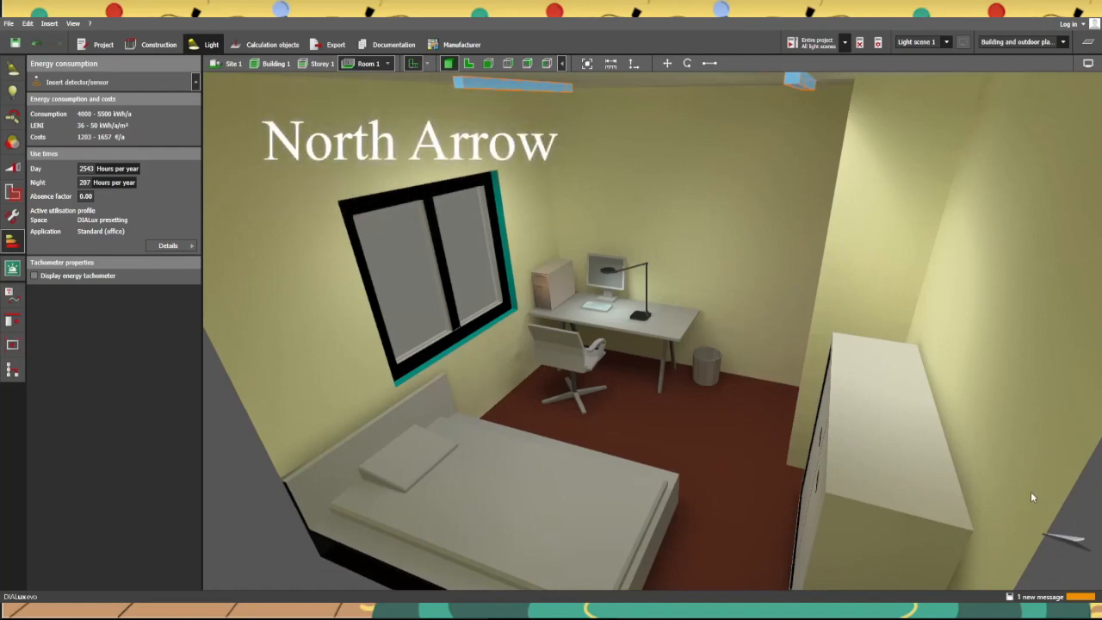
Step: Check Room 1 in wireframe display and switch back to the rendered display
{"action": "right_click_drag", "start_coordinate": [918, 490], "coordinate": [793, 454]}
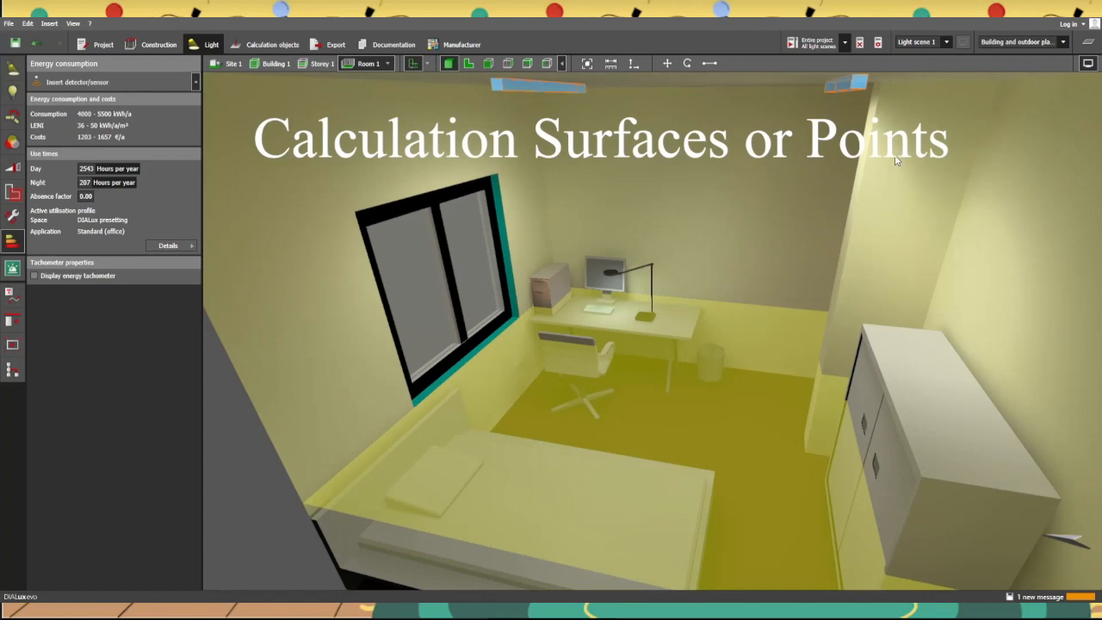
{"action": "key", "text": "ctrl+w"}
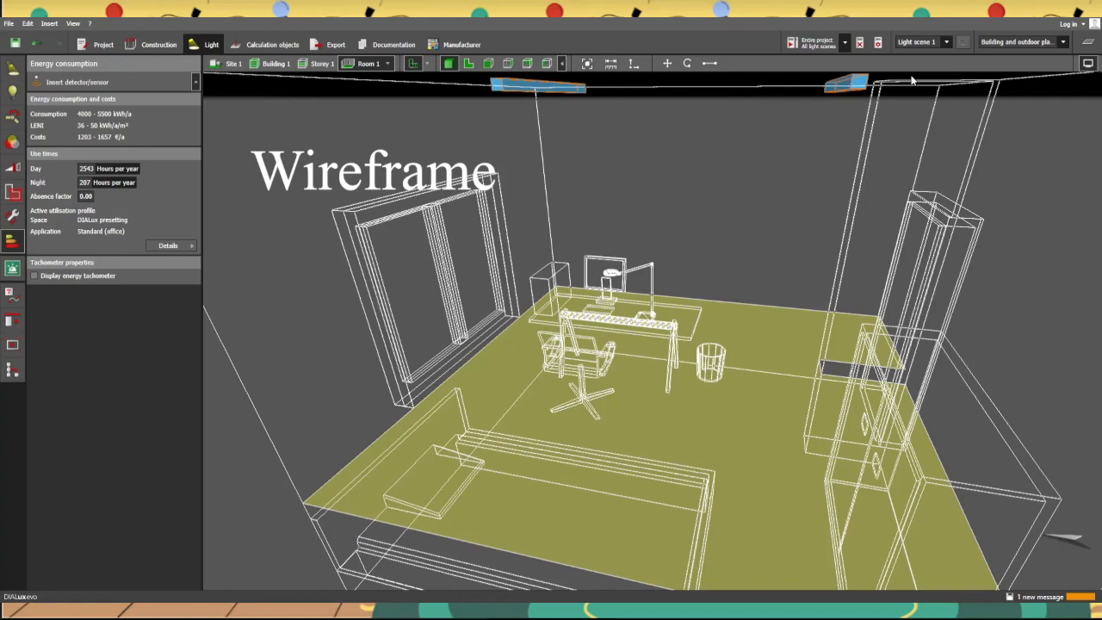
{"action": "key", "text": "ctrl+w"}
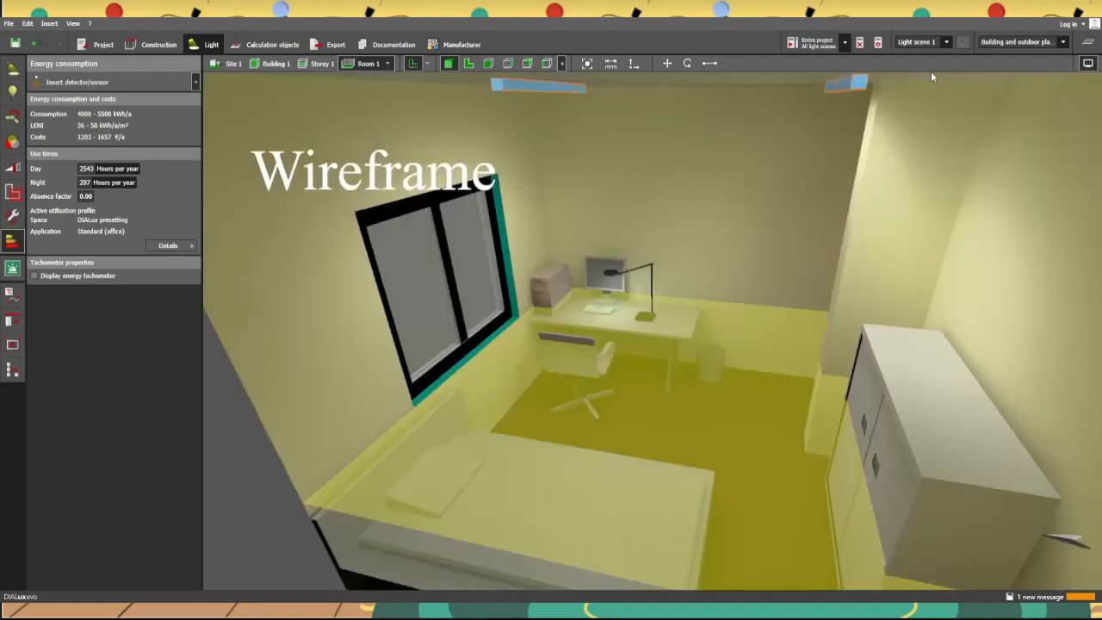
Step: Display the isolines on the calculation surfaces and the luminaires' light distribution bodies in Room 1
{"action": "key", "text": "ctrl+g"}
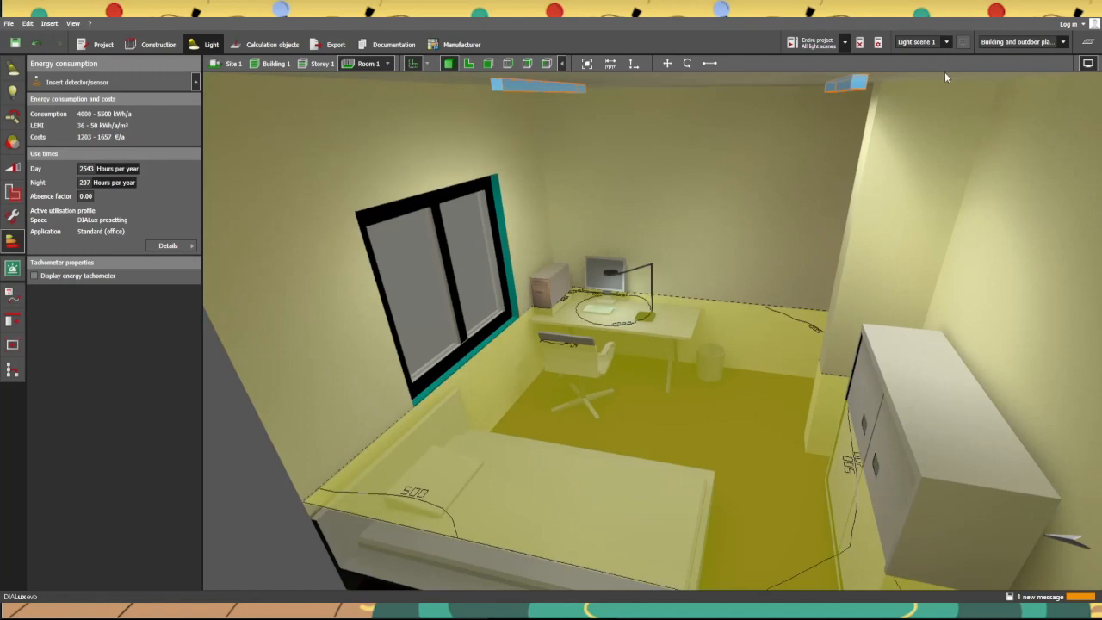
{"action": "key", "text": "ctrl+l"}
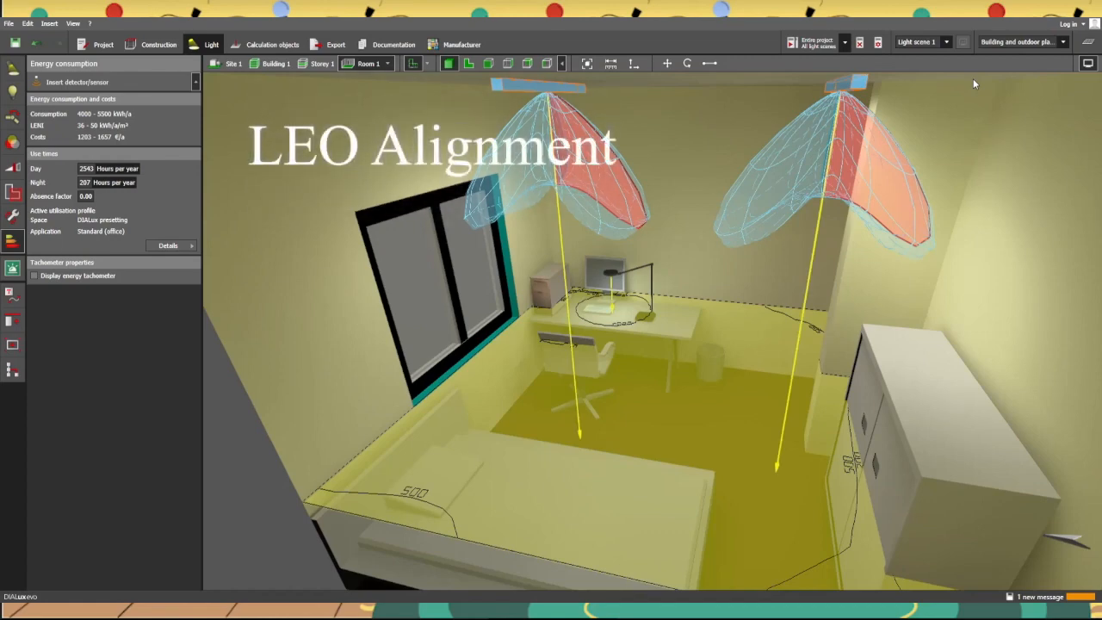
{"action": "right_click_drag", "start_coordinate": [853, 285], "coordinate": [817, 292]}
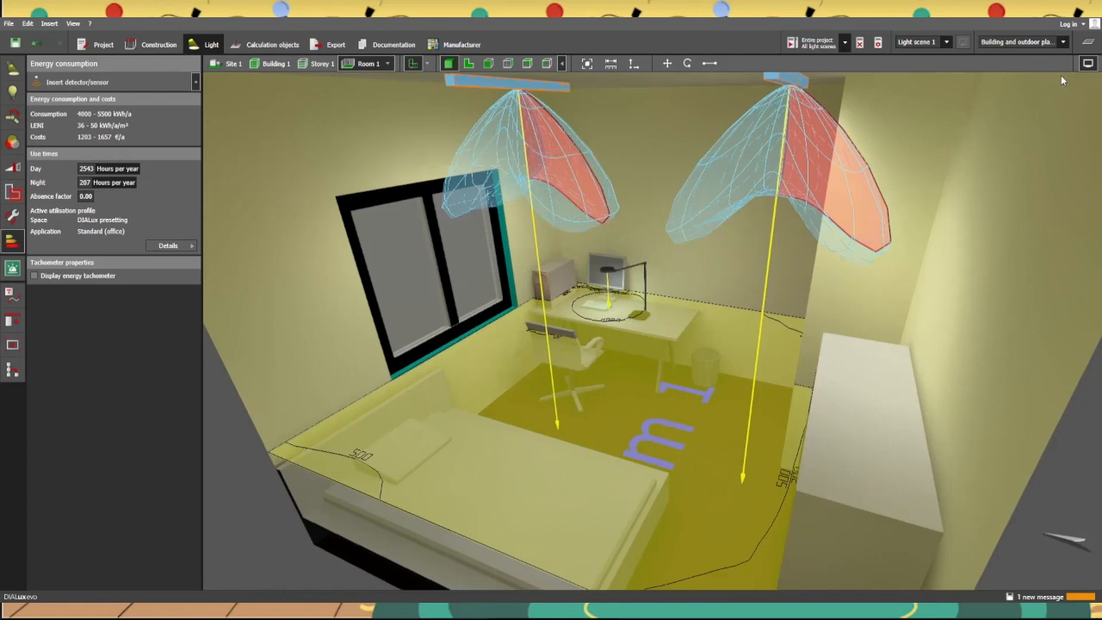
Step: Hide the luminaires' light distribution bodies and LEO alignment arrows in Room 1, and look at the energy tachometer
{"action": "left_click", "coordinate": [965, 80]}
{"action": "left_click", "coordinate": [956, 80]}
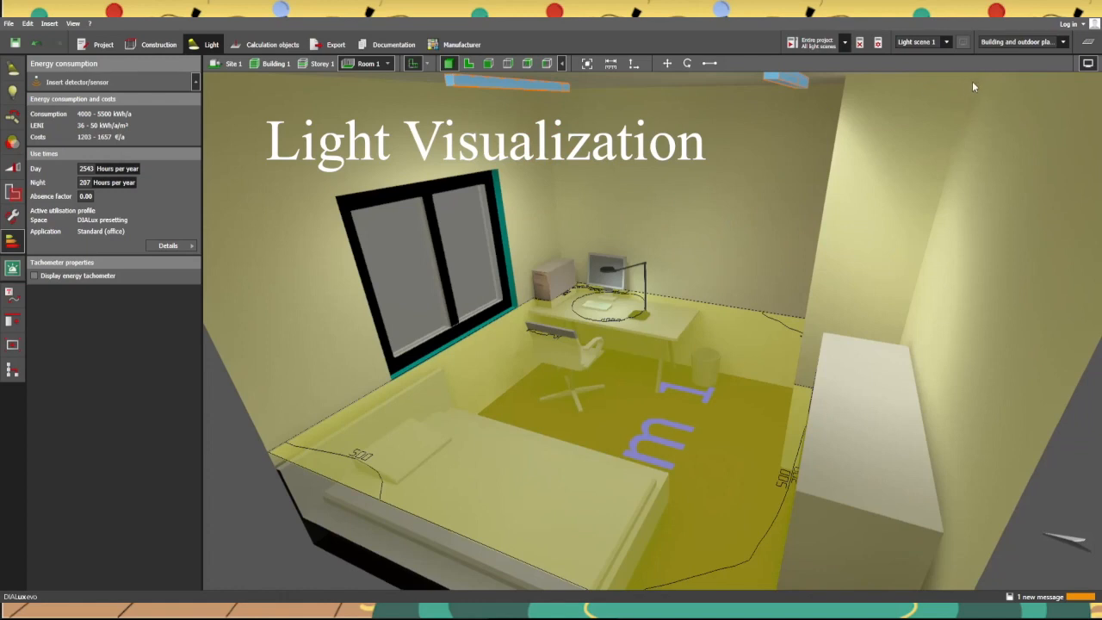
{"action": "left_click", "coordinate": [1081, 82]}
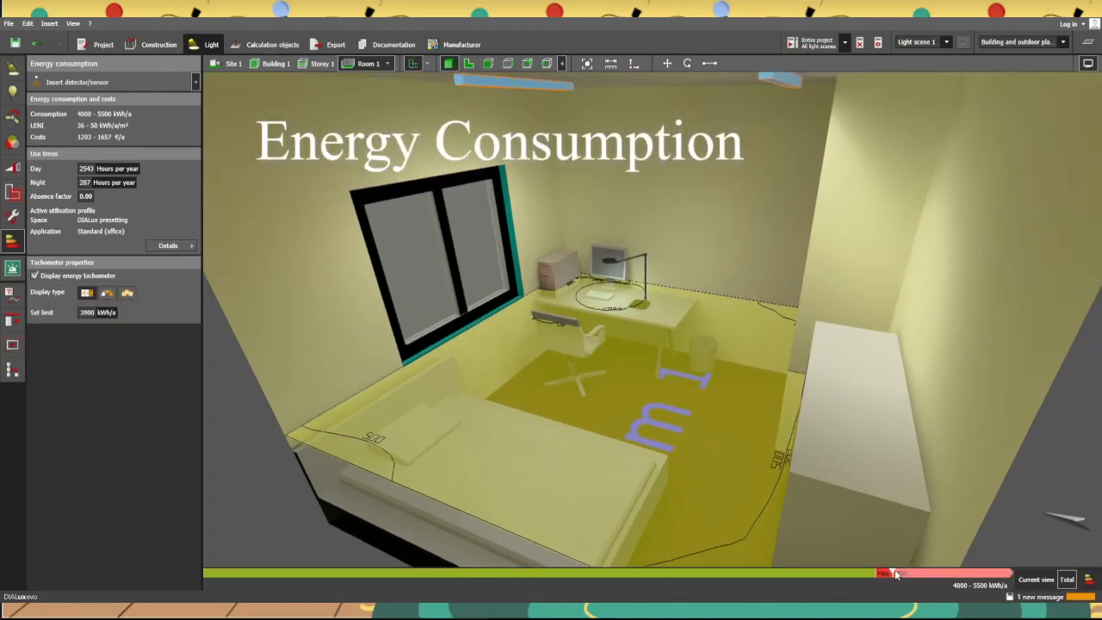
{"action": "right_click_drag", "start_coordinate": [802, 532], "coordinate": [860, 423]}
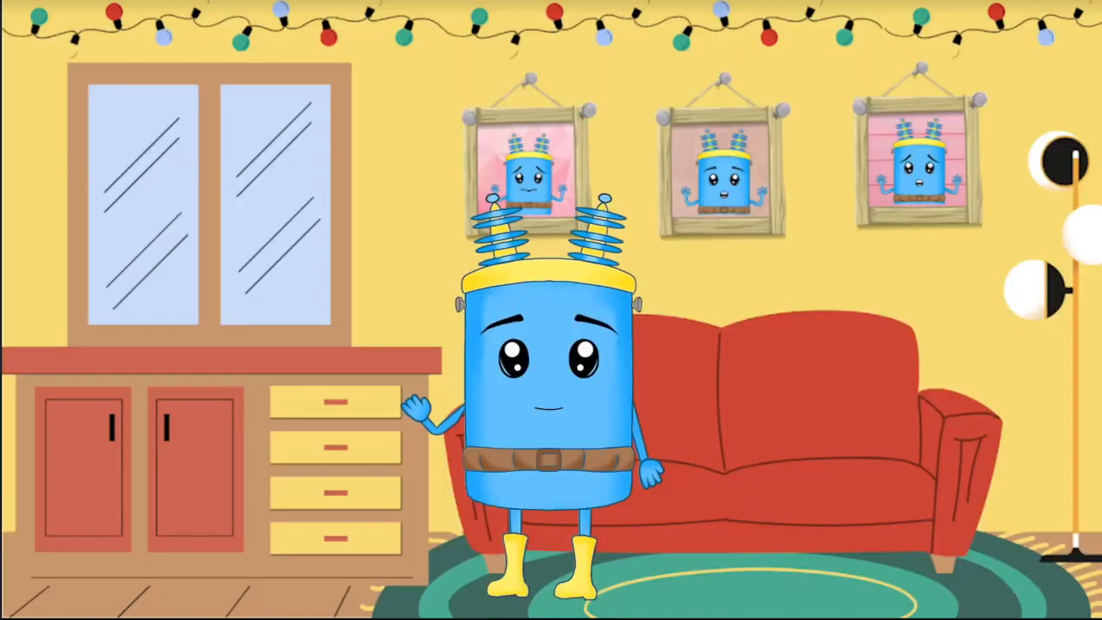
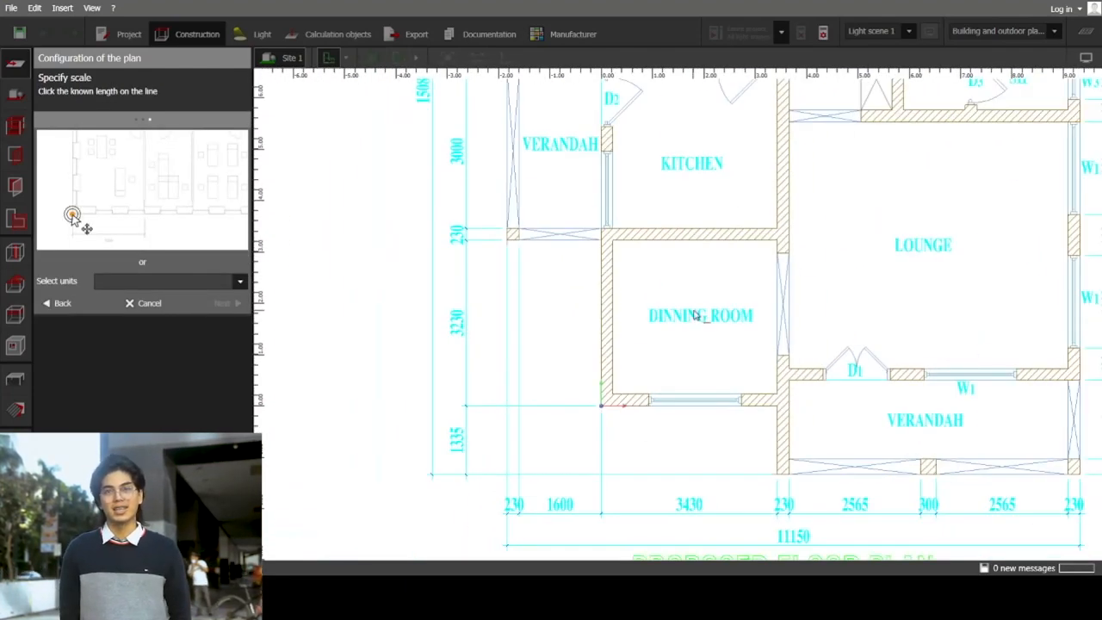
Step: Set the floor plan's origin at the dining room's lower-left outer corner, with the X-axis along its bottom wall
{"action": "middle_click_drag", "start_coordinate": [695, 315], "coordinate": [483, 370]}
{"action": "scroll", "coordinate": [482, 370], "scroll_direction": "down", "scroll_amount": 5}
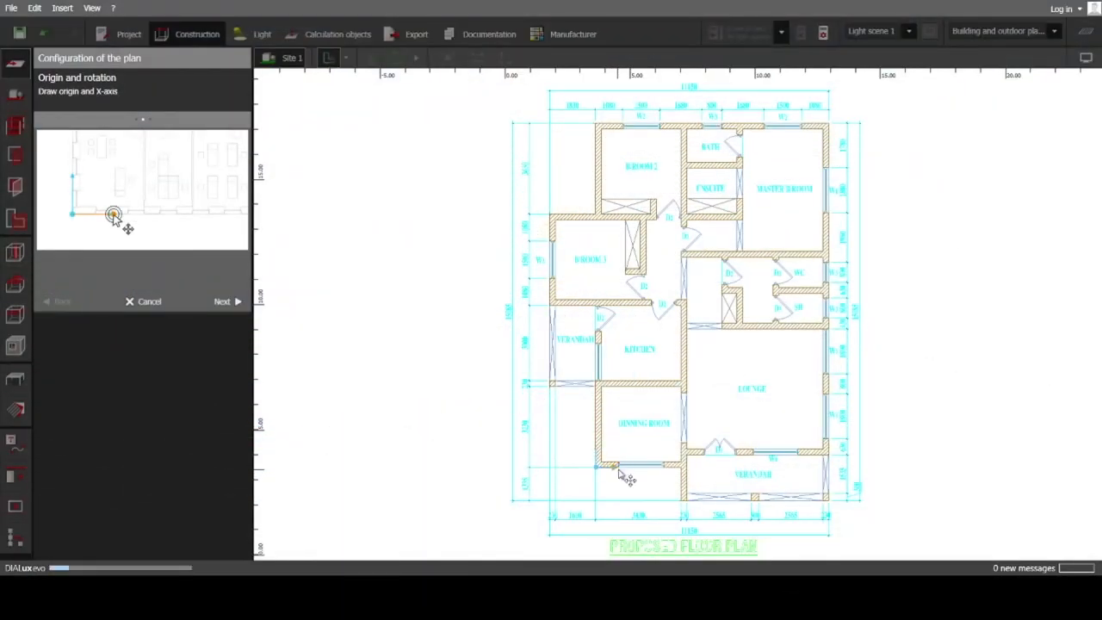
{"action": "left_click", "coordinate": [619, 468]}
{"action": "scroll", "coordinate": [625, 344], "scroll_direction": "up", "scroll_amount": 8}
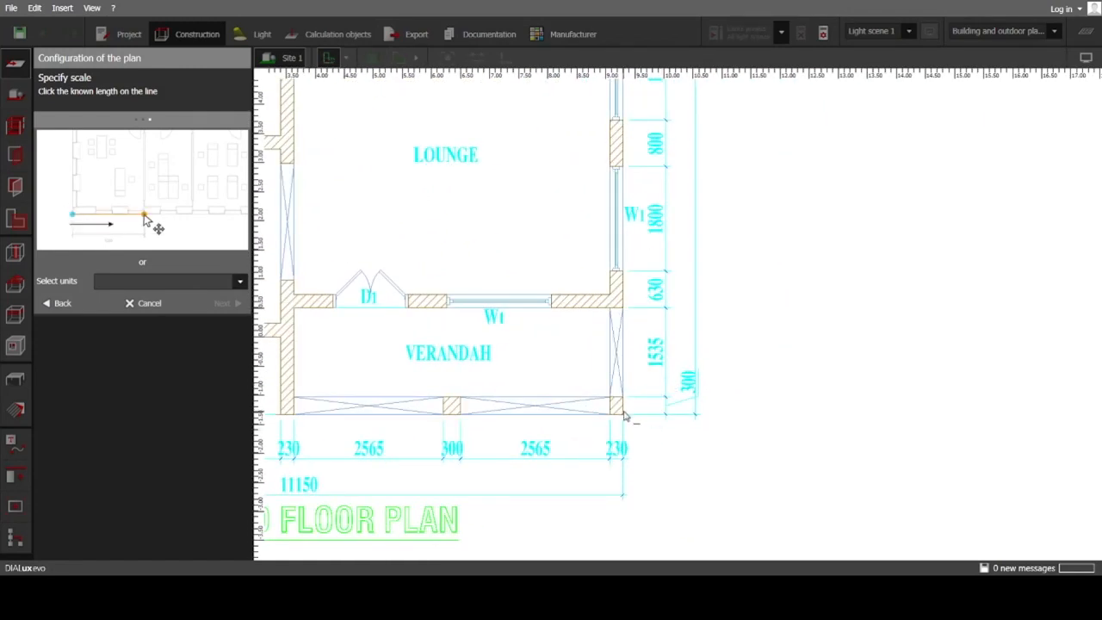
Step: Specify the plan's scale with a known-length line from the verandah's lower-right corner to the master bedroom's upper-right corner, and finish the plan configuration
{"action": "left_click", "coordinate": [623, 414]}
{"action": "middle_click_drag", "start_coordinate": [612, 286], "coordinate": [514, 594]}
{"action": "middle_click_drag", "start_coordinate": [544, 285], "coordinate": [549, 498]}
{"action": "middle_click_drag", "start_coordinate": [585, 275], "coordinate": [588, 443]}
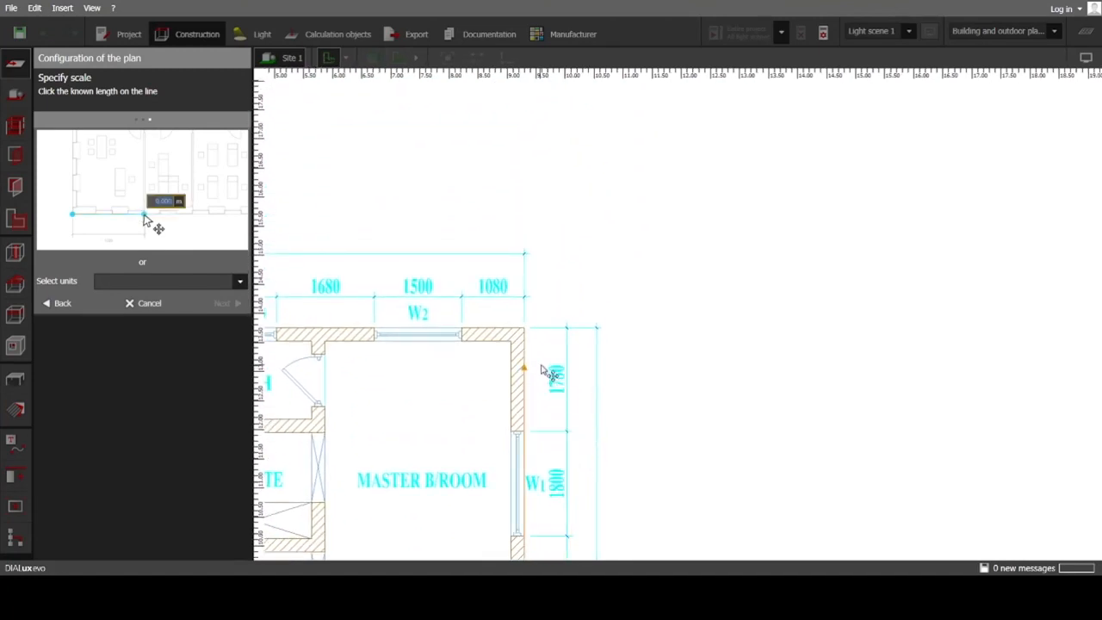
{"action": "left_click", "coordinate": [520, 331]}
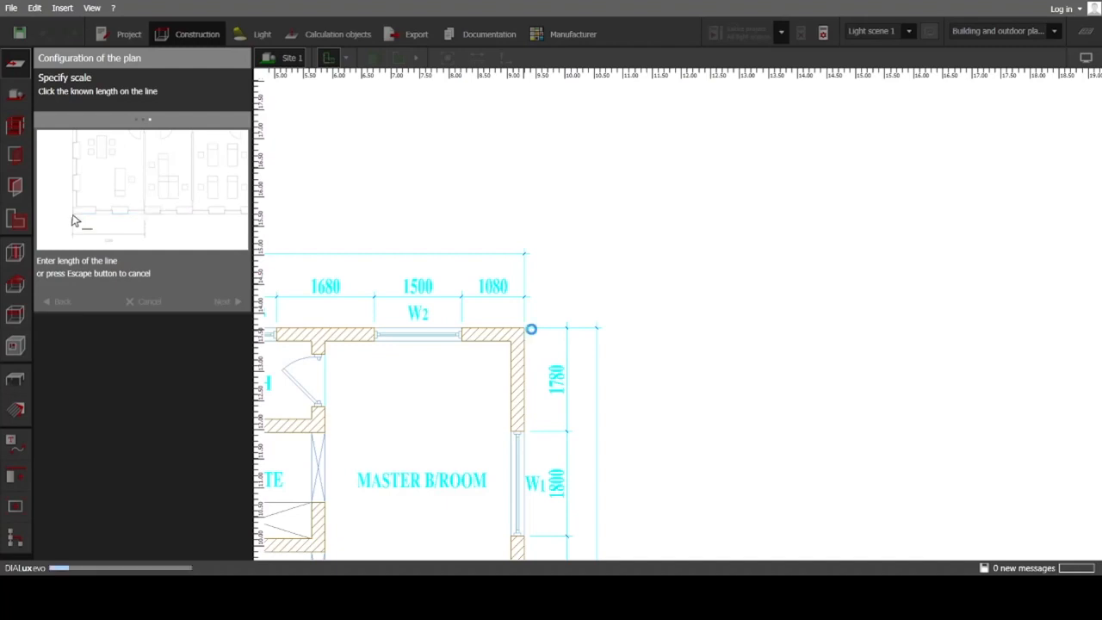
{"action": "left_click", "coordinate": [238, 301]}
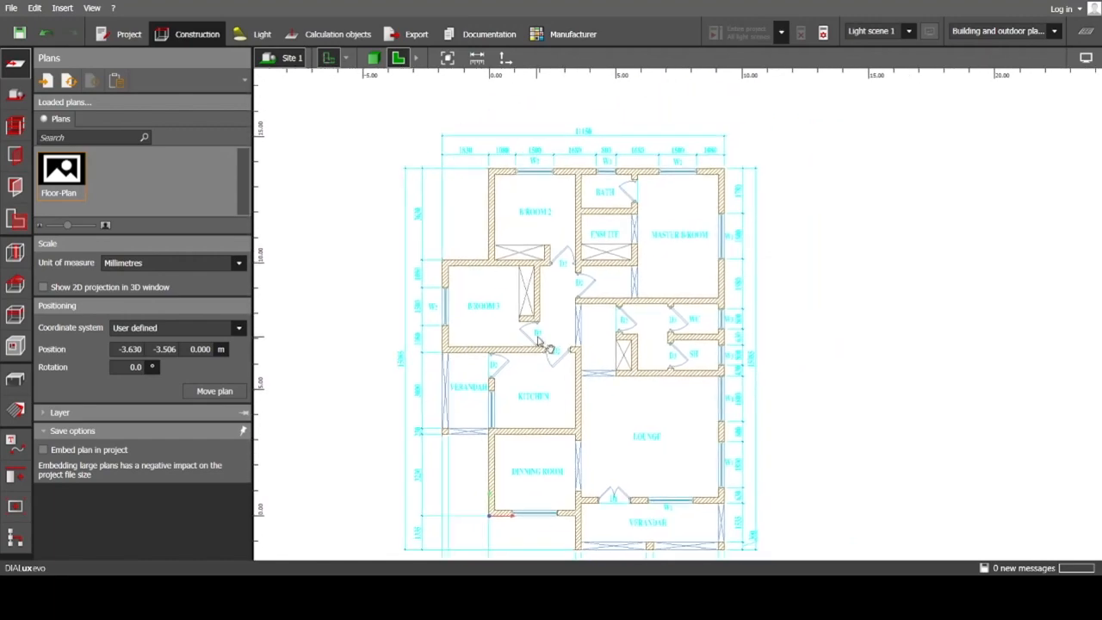
Step: Inspect the configured floor plan in the 3D view of the site
{"action": "left_click", "coordinate": [15, 93]}
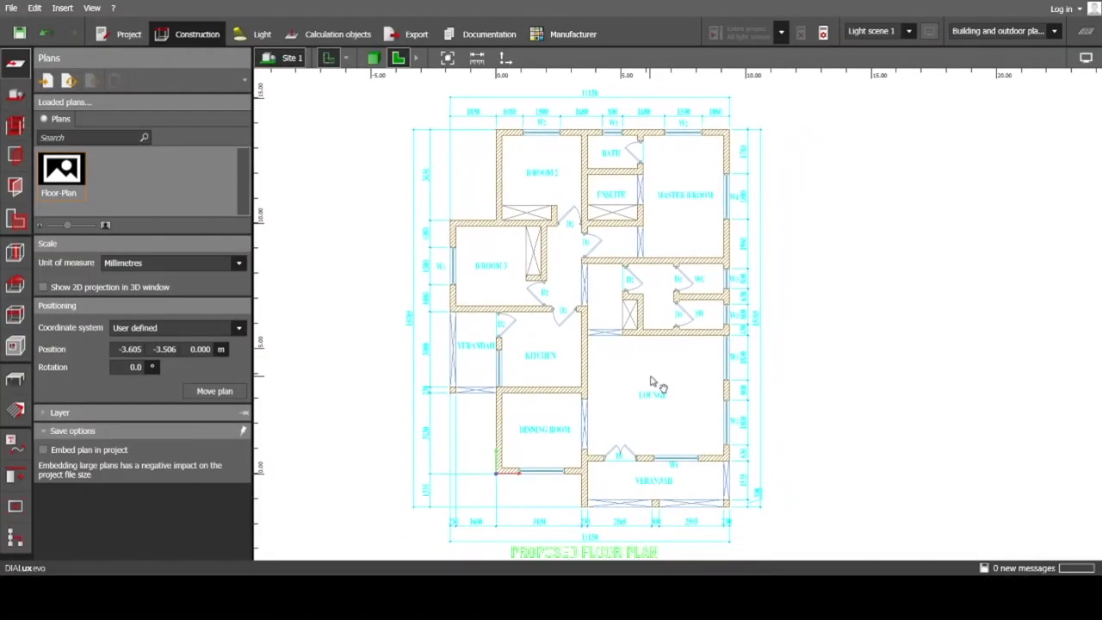
{"action": "middle_click_drag", "start_coordinate": [651, 381], "coordinate": [639, 380]}
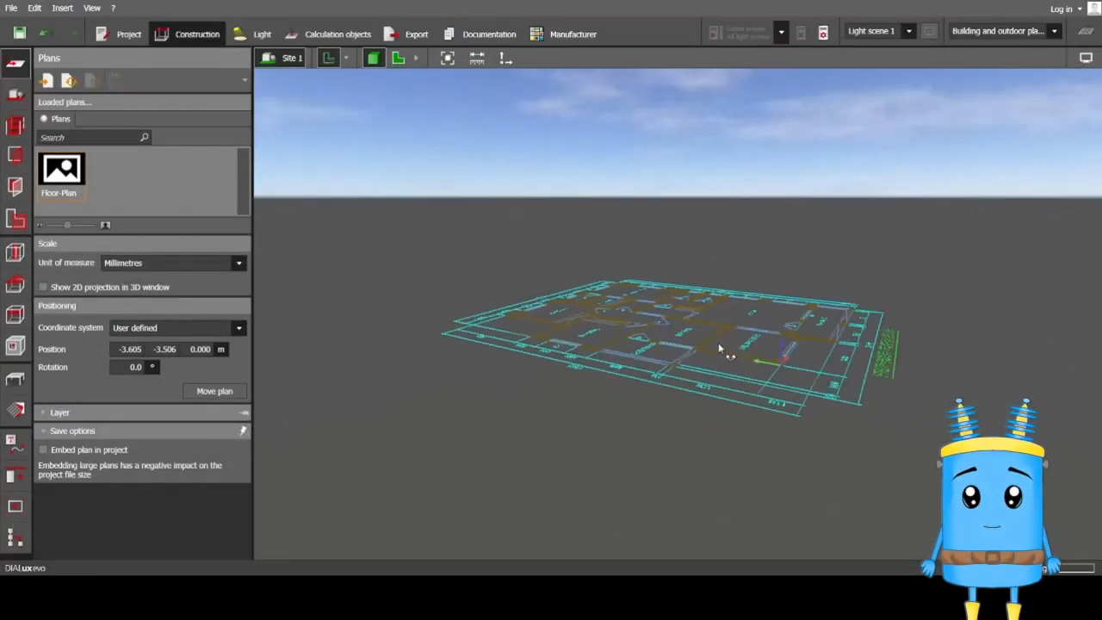
{"action": "right_click_drag", "start_coordinate": [719, 348], "coordinate": [630, 422]}
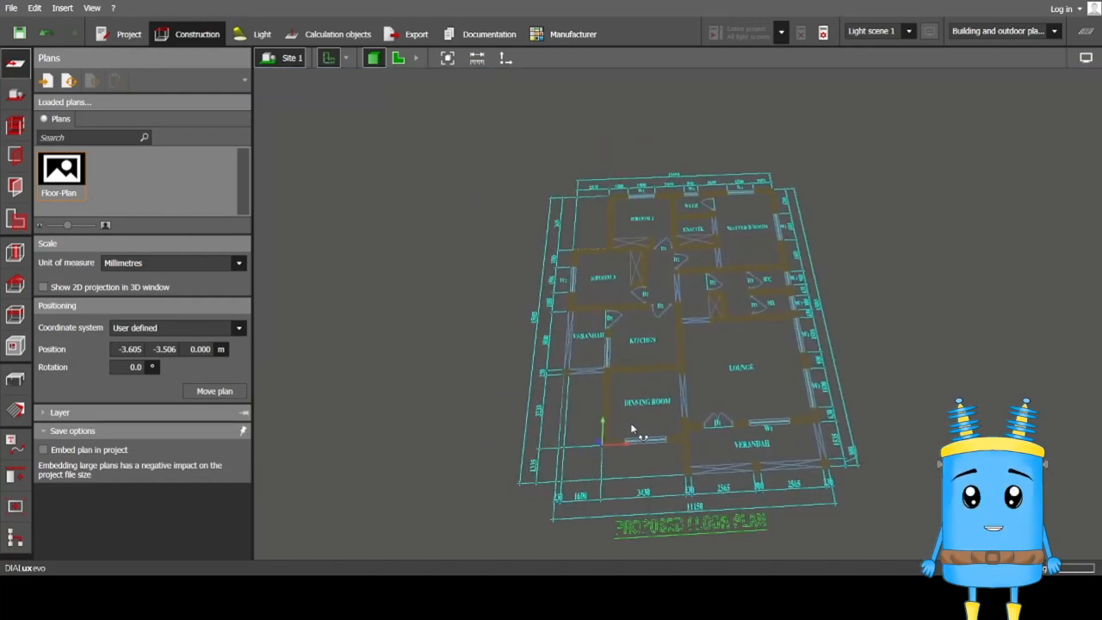
Step: In the plan view, start a new building's contour at bedroom 2's upper-left outer corner and trace it to bedroom 3's upper-left corner
{"action": "left_click", "coordinate": [401, 58]}
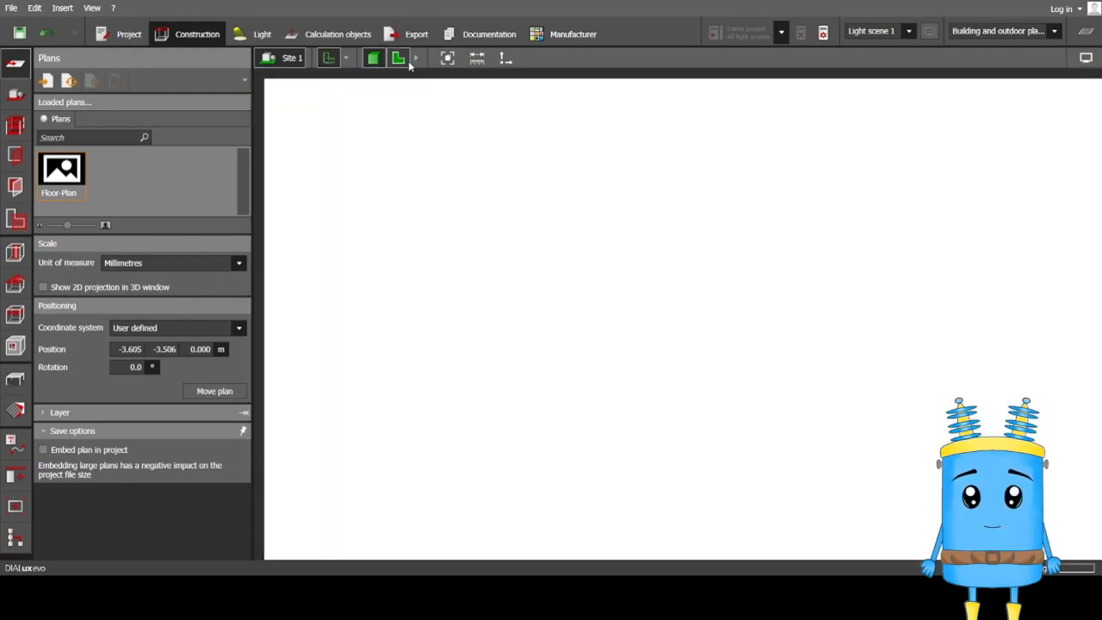
{"action": "left_click", "coordinate": [20, 98]}
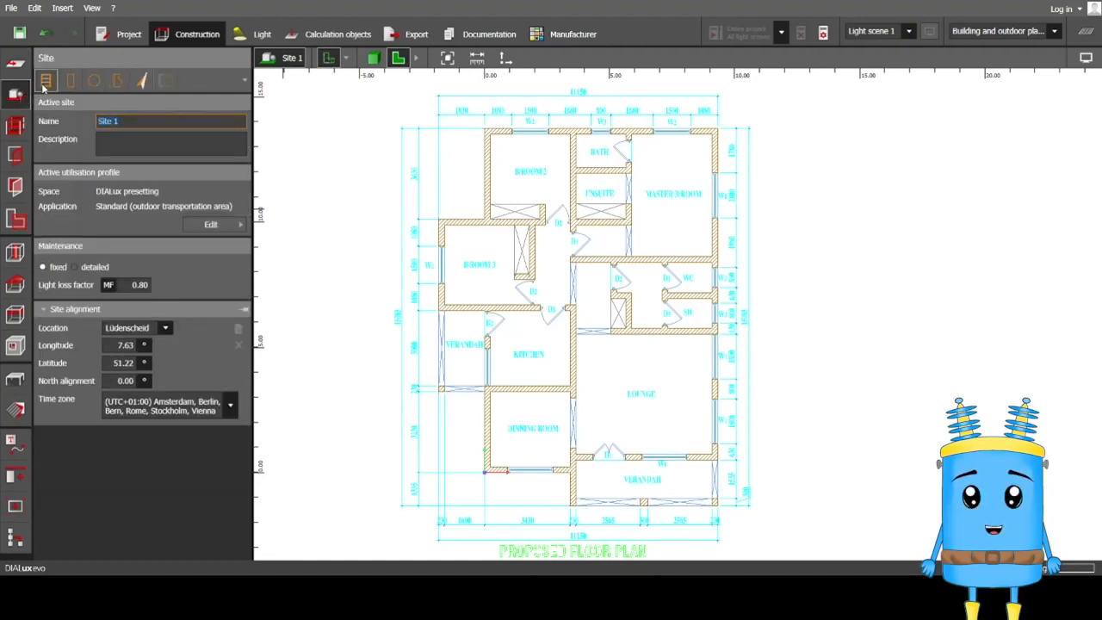
{"action": "left_click", "coordinate": [45, 82]}
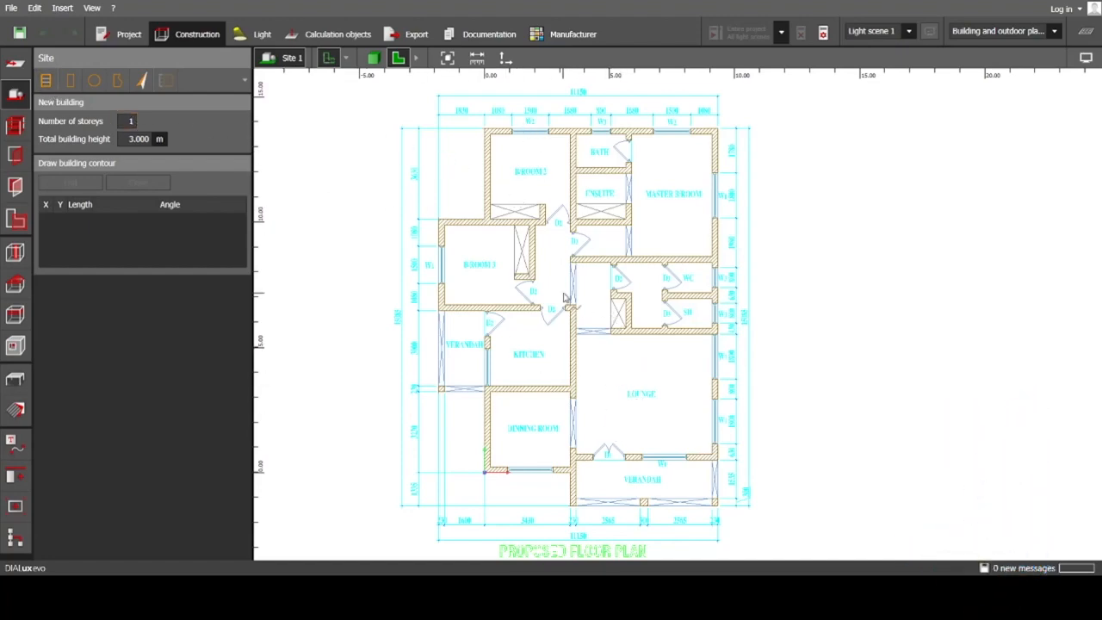
{"action": "scroll", "coordinate": [546, 249], "scroll_direction": "up", "scroll_amount": 10}
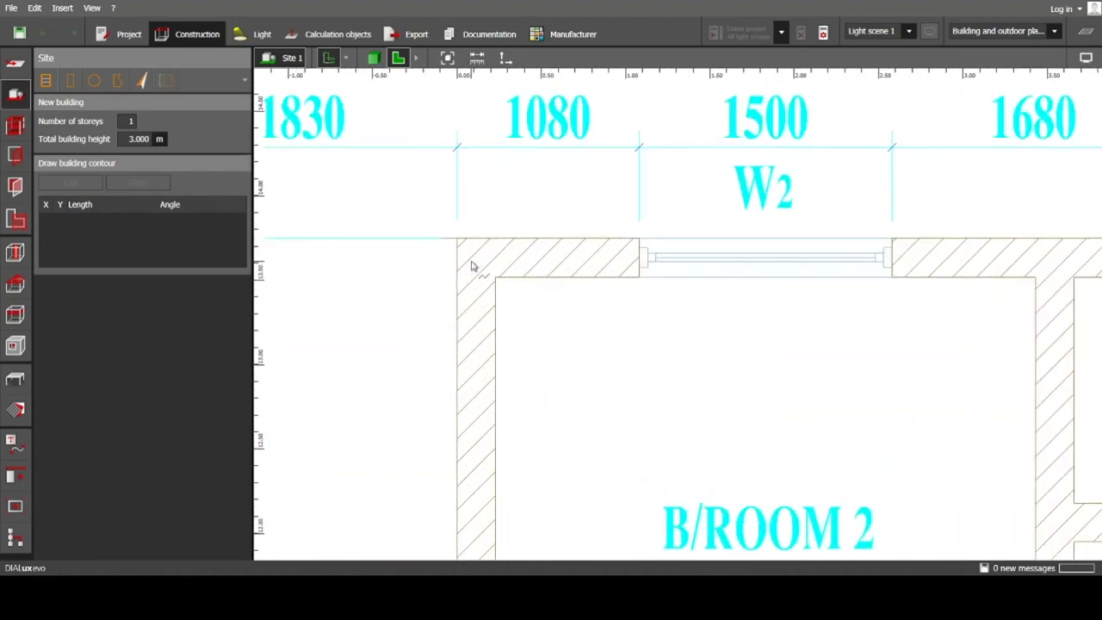
{"action": "left_click", "coordinate": [458, 243]}
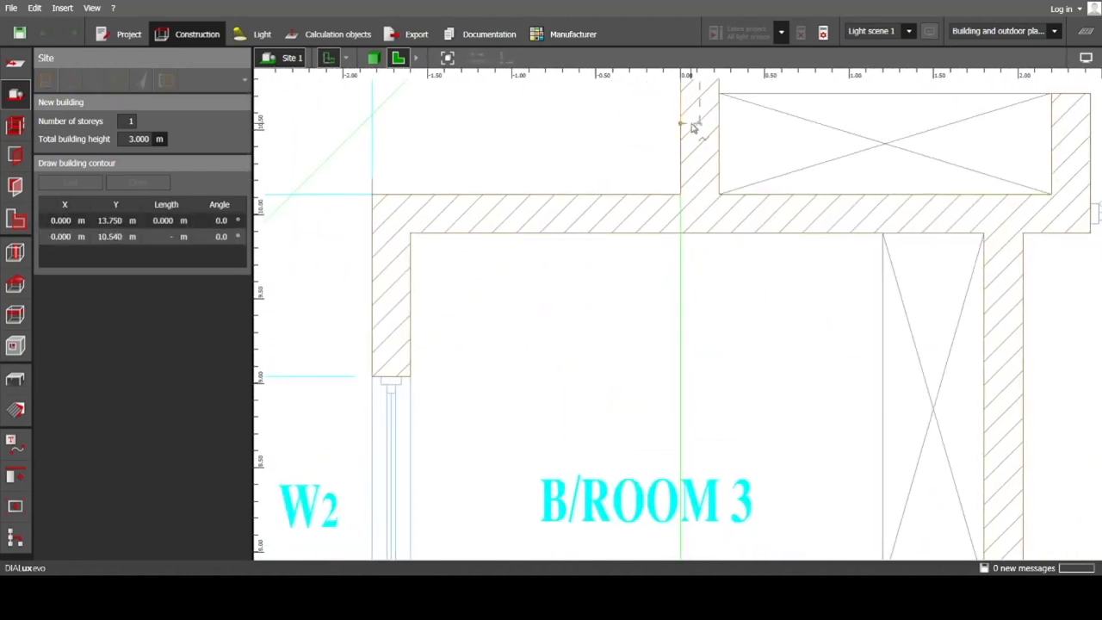
{"action": "left_click", "coordinate": [680, 192]}
{"action": "left_click", "coordinate": [375, 198]}
Step: Continue the building contour down bedroom 3's outer wall and 1.83 m along its lower wall to the kitchen's outer wall line
{"action": "scroll", "coordinate": [442, 388], "scroll_direction": "down", "scroll_amount": 5}
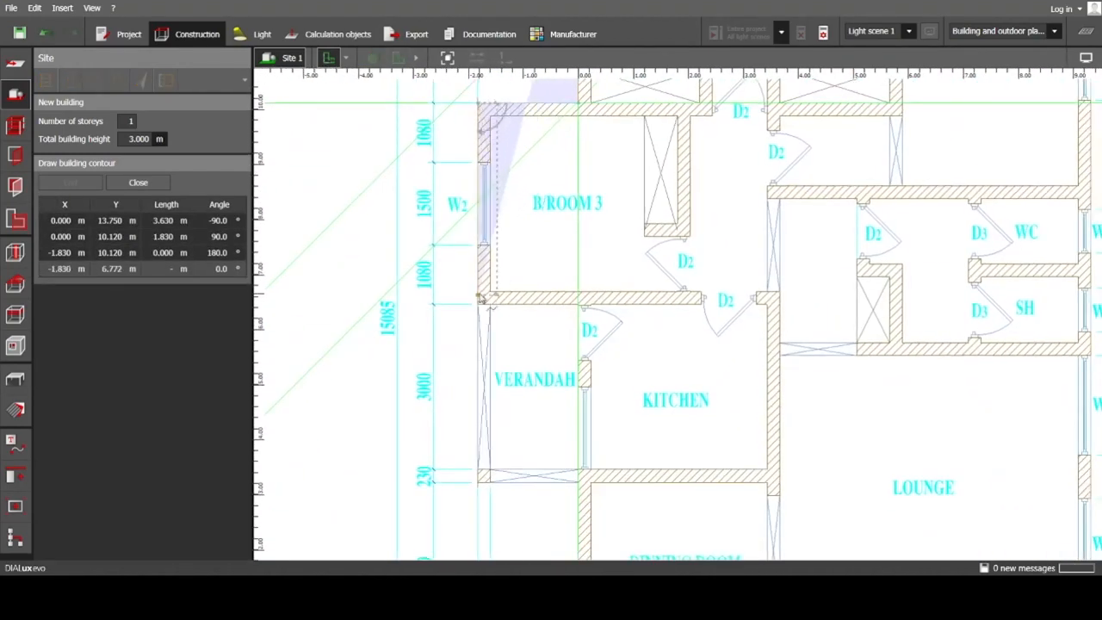
{"action": "left_click", "coordinate": [476, 315]}
{"action": "scroll", "coordinate": [519, 319], "scroll_direction": "up", "scroll_amount": 8}
{"action": "scroll", "coordinate": [582, 297], "scroll_direction": "down", "scroll_amount": 3}
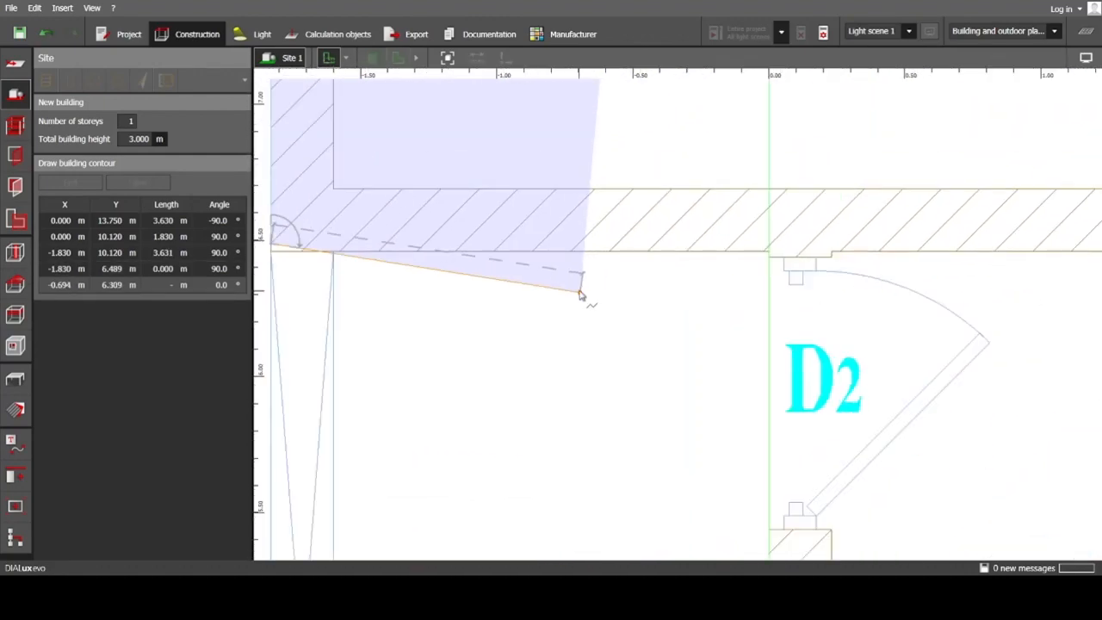
{"action": "scroll", "coordinate": [369, 345], "scroll_direction": "down", "scroll_amount": 1}
{"action": "scroll", "coordinate": [352, 261], "scroll_direction": "up", "scroll_amount": 4}
{"action": "left_click", "coordinate": [346, 268]}
{"action": "scroll", "coordinate": [648, 261], "scroll_direction": "down", "scroll_amount": 3}
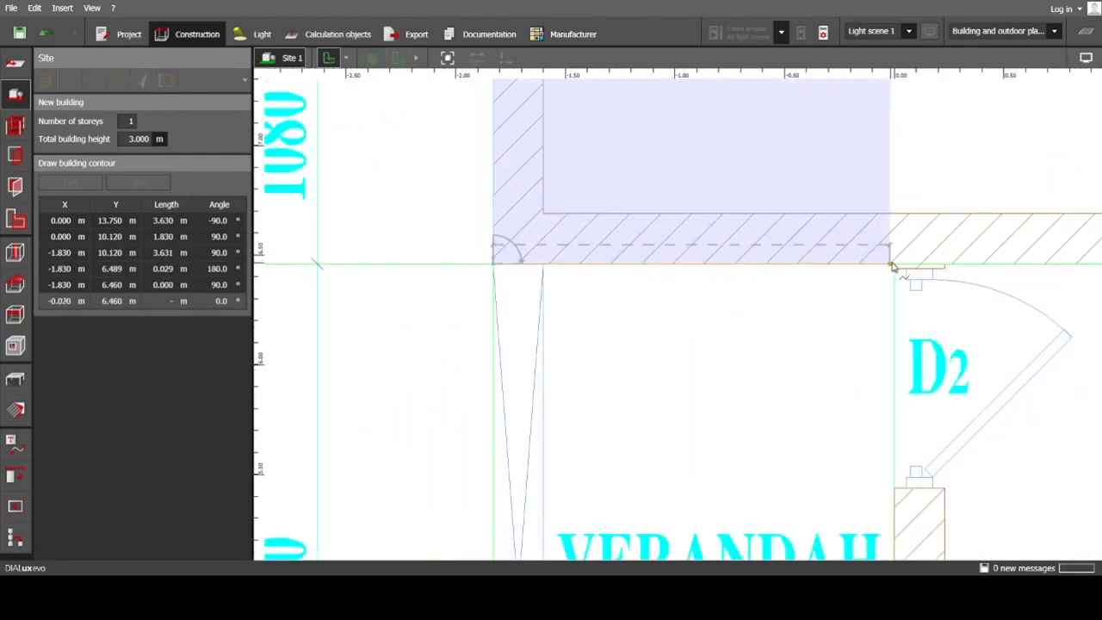
{"action": "left_click", "coordinate": [893, 265]}
Step: Continue the building contour 6.46 m down to the dining room's lower-left outer corner and 3.43 m along its bottom wall
{"action": "scroll", "coordinate": [862, 376], "scroll_direction": "down", "scroll_amount": 3}
{"action": "middle_click_drag", "start_coordinate": [846, 482], "coordinate": [633, 215]}
{"action": "scroll", "coordinate": [666, 388], "scroll_direction": "down", "scroll_amount": 3}
{"action": "middle_click_drag", "start_coordinate": [666, 442], "coordinate": [662, 167]}
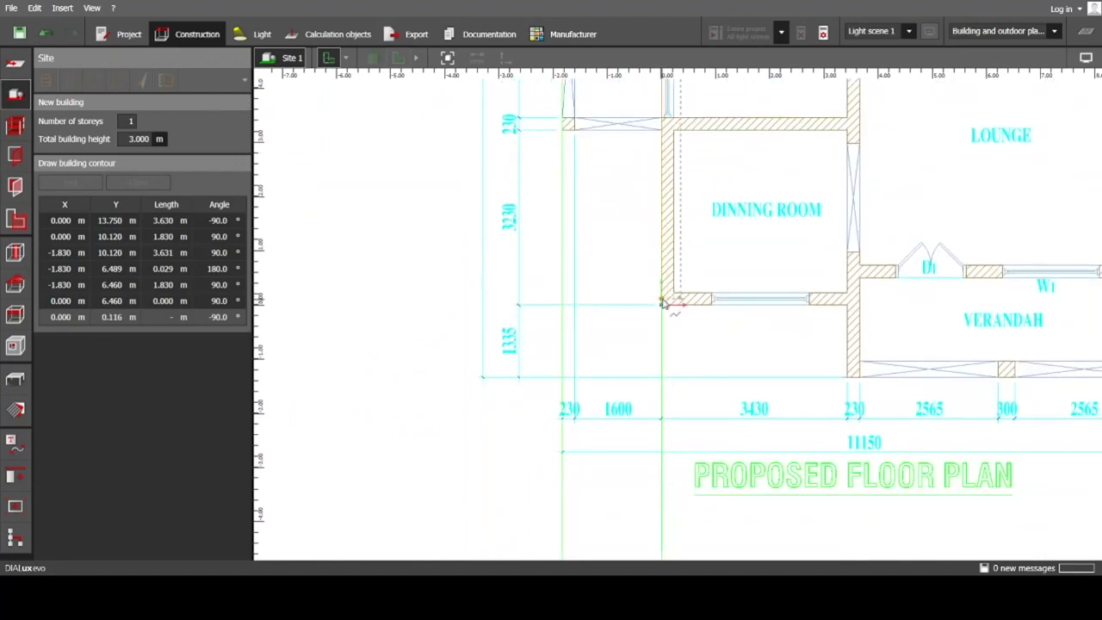
{"action": "left_click", "coordinate": [664, 302]}
{"action": "scroll", "coordinate": [827, 310], "scroll_direction": "up", "scroll_amount": 6}
{"action": "left_click", "coordinate": [916, 268]}
Step: Trace the building contour around the 0.23 m wide wall beside the front verandah and 5.66 m along the lounge's front wall
{"action": "scroll", "coordinate": [537, 279], "scroll_direction": "down", "scroll_amount": 3}
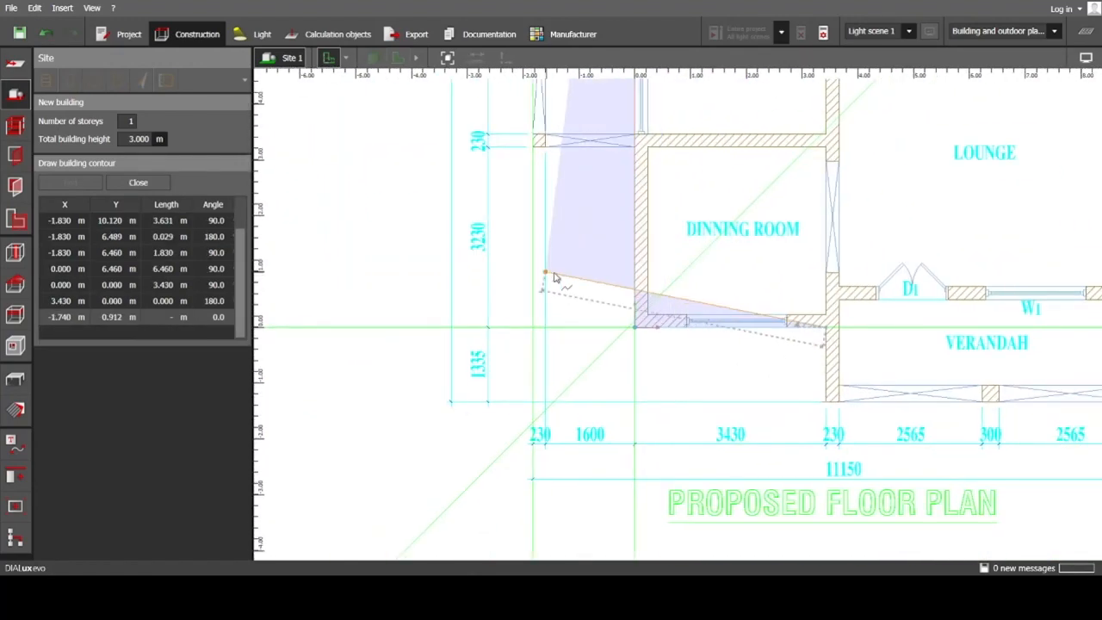
{"action": "scroll", "coordinate": [792, 381], "scroll_direction": "up", "scroll_amount": 5}
{"action": "left_click", "coordinate": [772, 421]}
{"action": "left_click", "coordinate": [845, 421]}
{"action": "scroll", "coordinate": [831, 290], "scroll_direction": "down", "scroll_amount": 3}
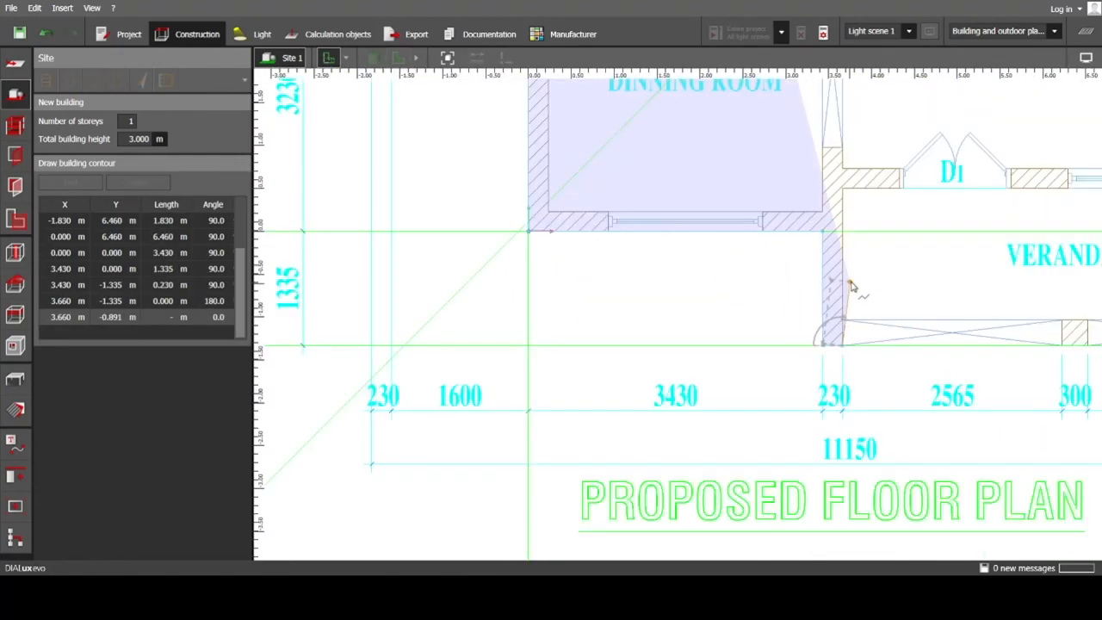
{"action": "scroll", "coordinate": [706, 345], "scroll_direction": "up", "scroll_amount": 5}
{"action": "left_click", "coordinate": [696, 303]}
{"action": "scroll", "coordinate": [695, 303], "scroll_direction": "down", "scroll_amount": 3}
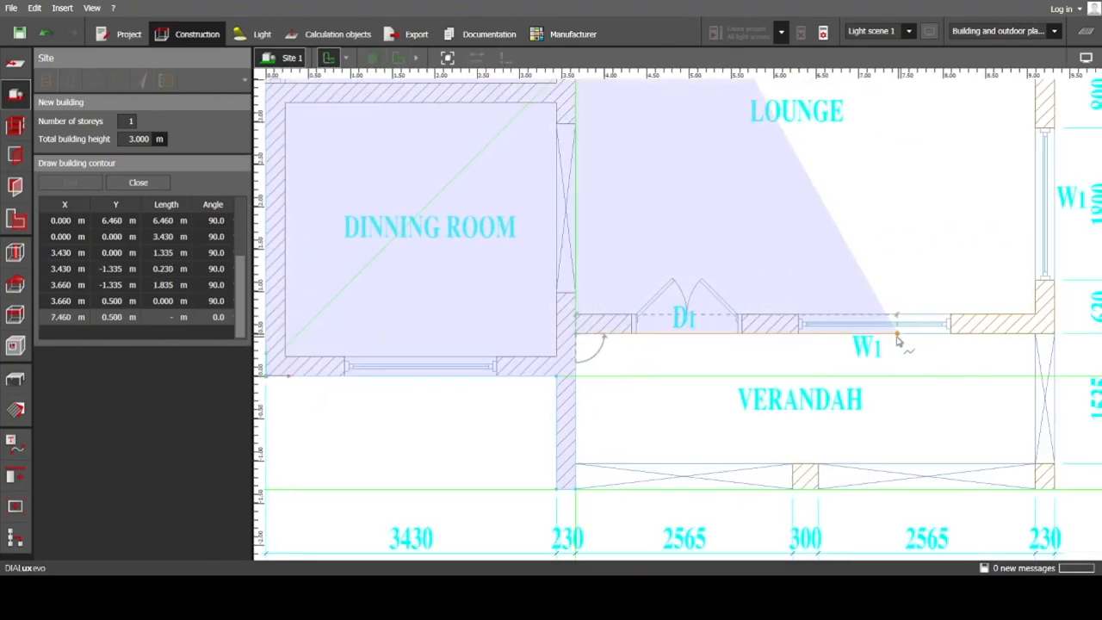
{"action": "scroll", "coordinate": [800, 361], "scroll_direction": "up", "scroll_amount": 5}
{"action": "left_click", "coordinate": [814, 405]}
Step: Trace the building contour 13.25 m up to the master bedroom's upper-right outer corner and close it at bedroom 2's upper-left corner
{"action": "scroll", "coordinate": [792, 364], "scroll_direction": "down", "scroll_amount": 3}
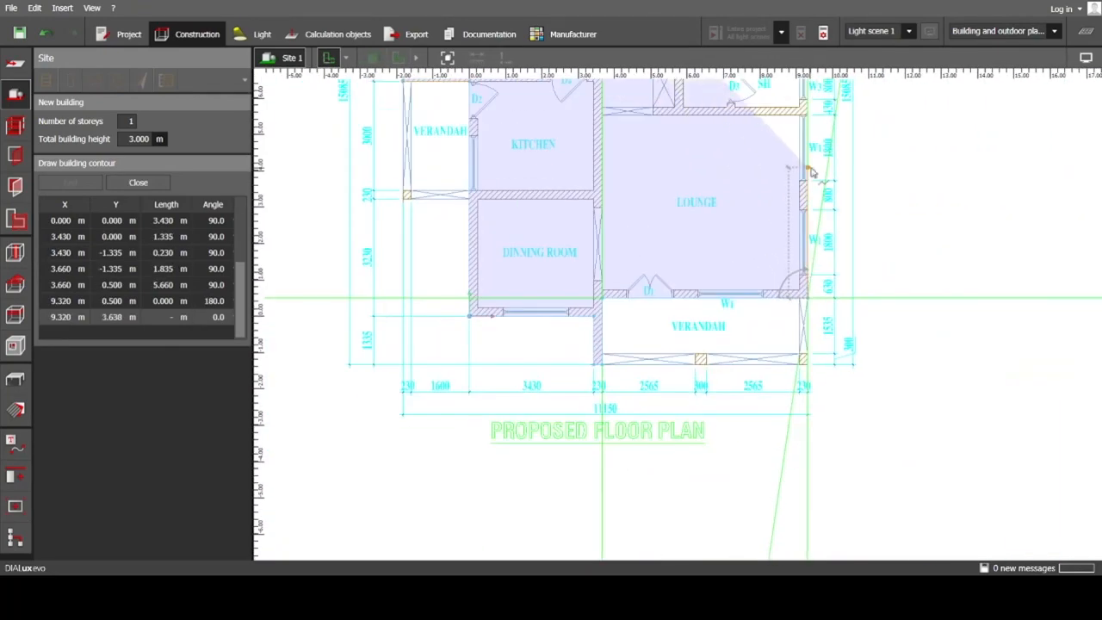
{"action": "scroll", "coordinate": [711, 242], "scroll_direction": "up", "scroll_amount": 5}
{"action": "scroll", "coordinate": [711, 241], "scroll_direction": "up", "scroll_amount": 3}
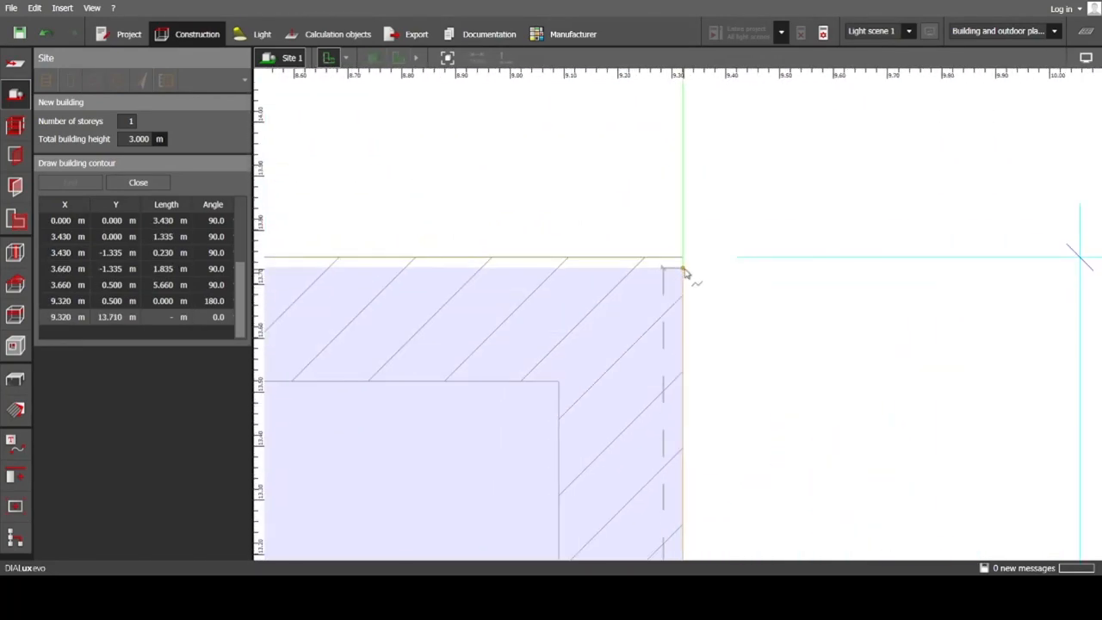
{"action": "left_click", "coordinate": [684, 270]}
{"action": "scroll", "coordinate": [651, 339], "scroll_direction": "down", "scroll_amount": 4}
{"action": "scroll", "coordinate": [627, 400], "scroll_direction": "down", "scroll_amount": 3}
{"action": "scroll", "coordinate": [413, 347], "scroll_direction": "up", "scroll_amount": 6}
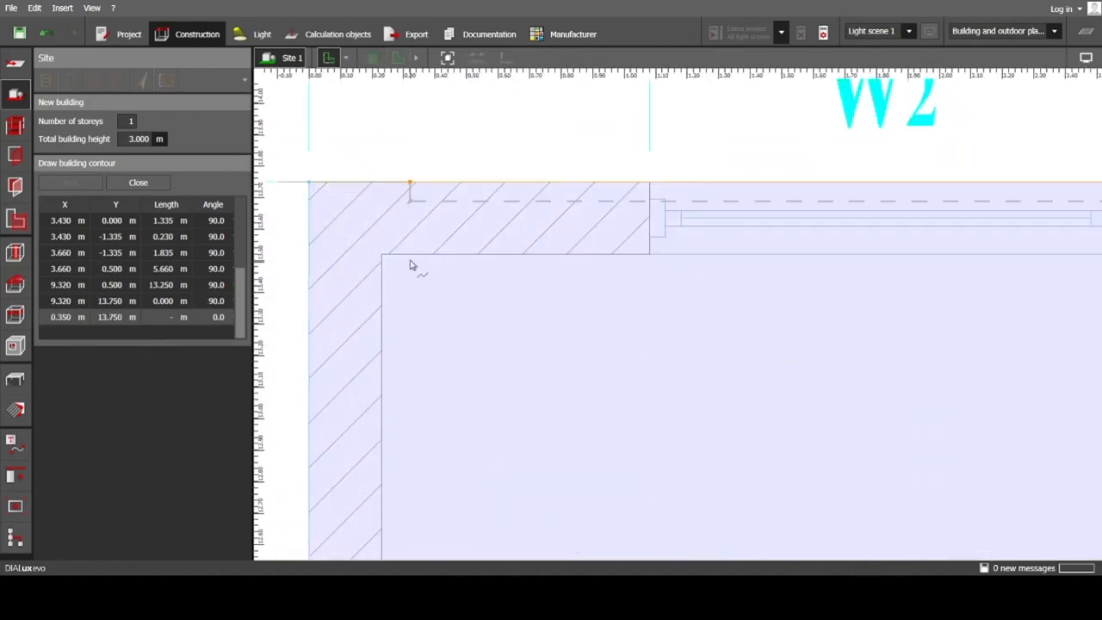
{"action": "left_click", "coordinate": [309, 183]}
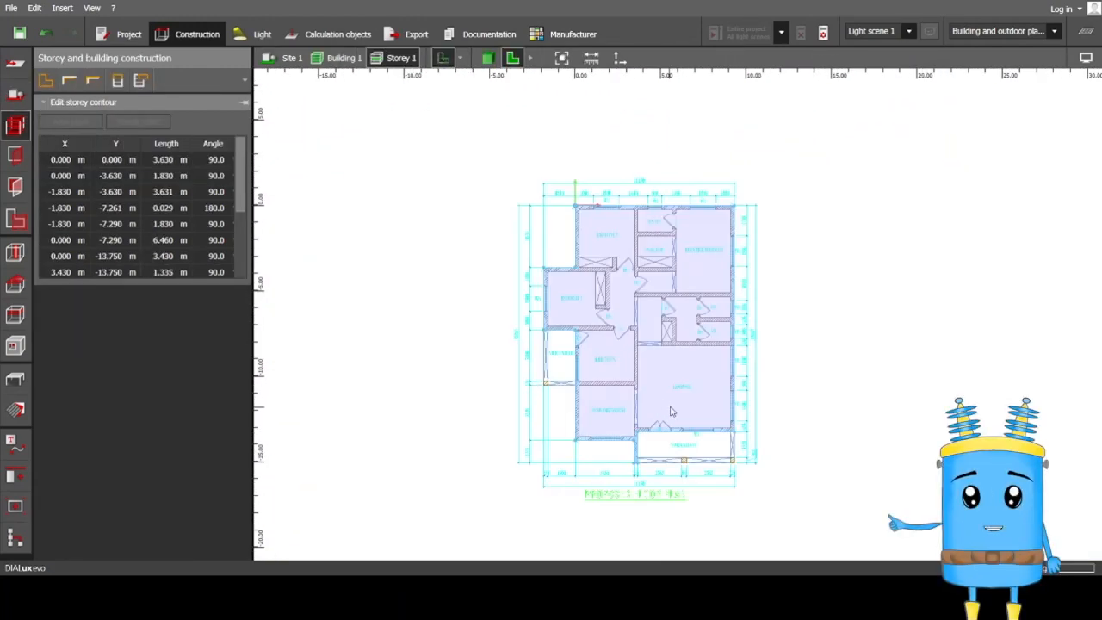
Step: Inspect the new building's storey in the 3D view
{"action": "scroll", "coordinate": [673, 412], "scroll_direction": "up", "scroll_amount": 2}
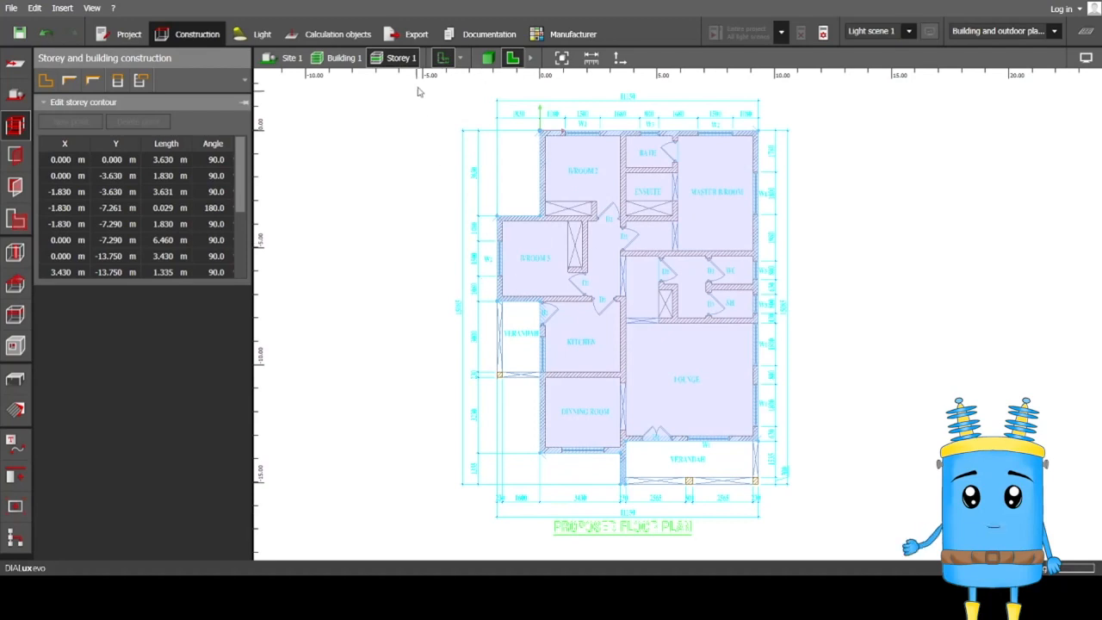
{"action": "left_click", "coordinate": [492, 58]}
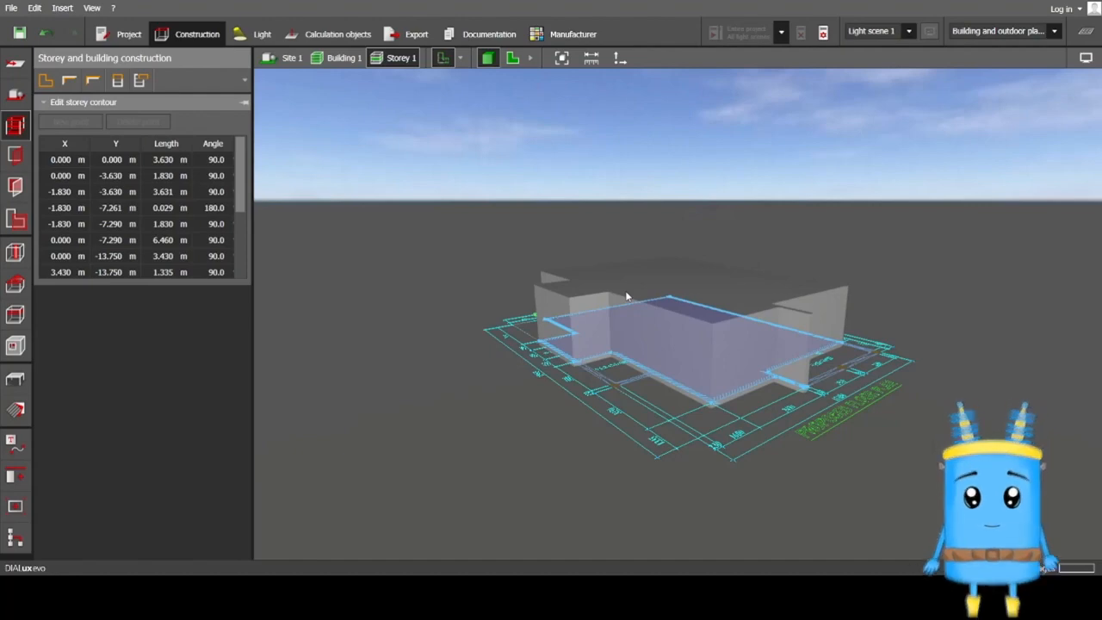
{"action": "right_click_drag", "start_coordinate": [693, 340], "coordinate": [676, 405]}
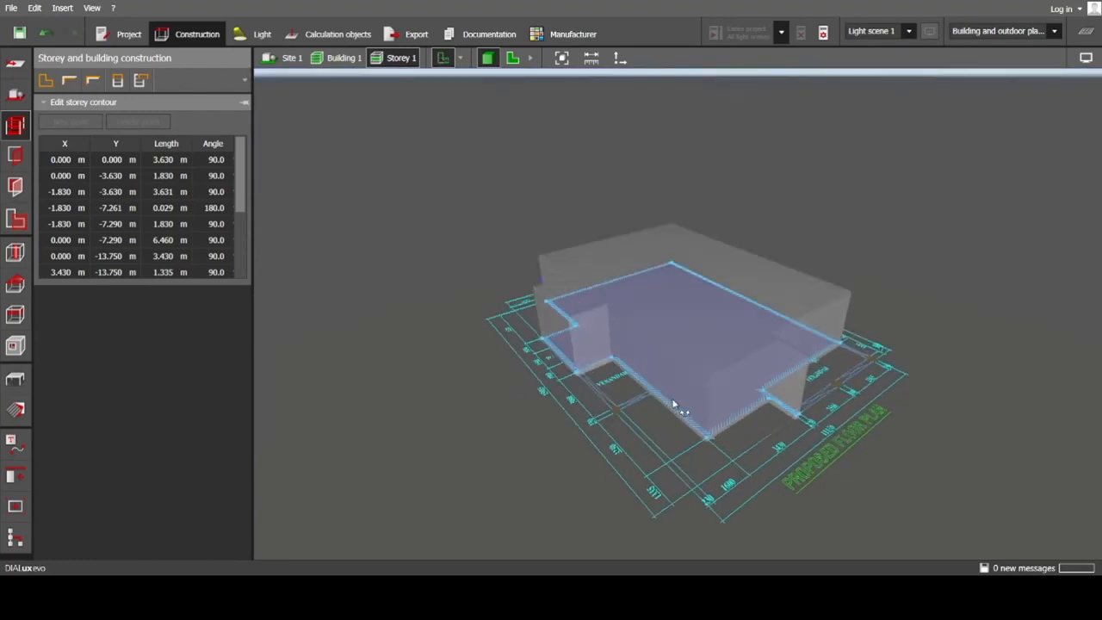
Step: Return to the plan view and draw a storey contour about 0.23 m square around the column of the verandah beside the kitchen
{"action": "left_click", "coordinate": [512, 58]}
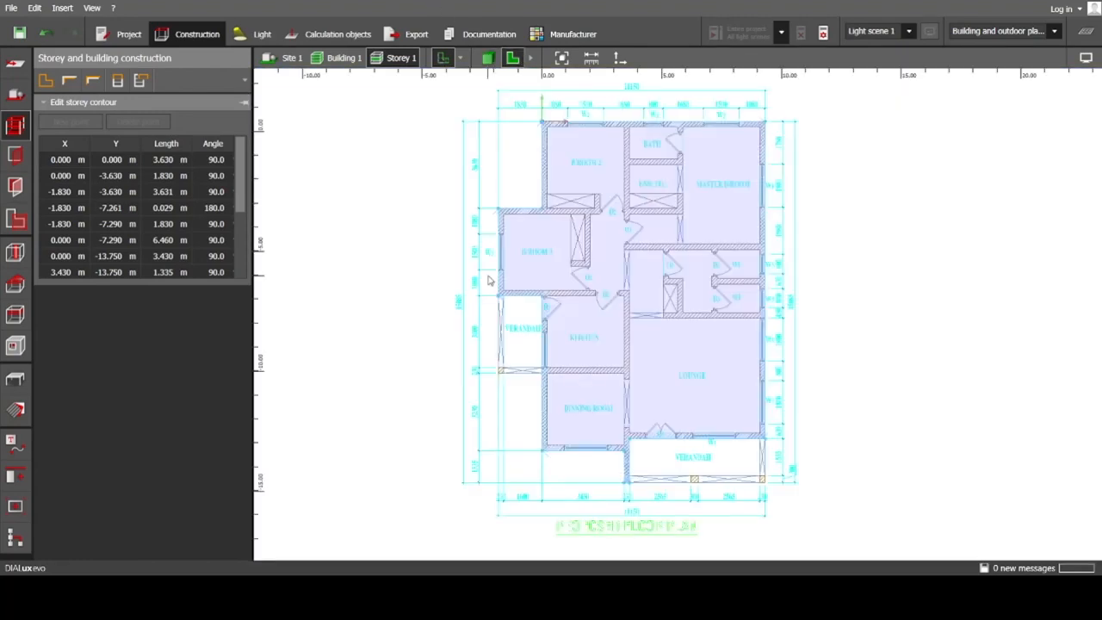
{"action": "scroll", "coordinate": [507, 380], "scroll_direction": "up", "scroll_amount": 5}
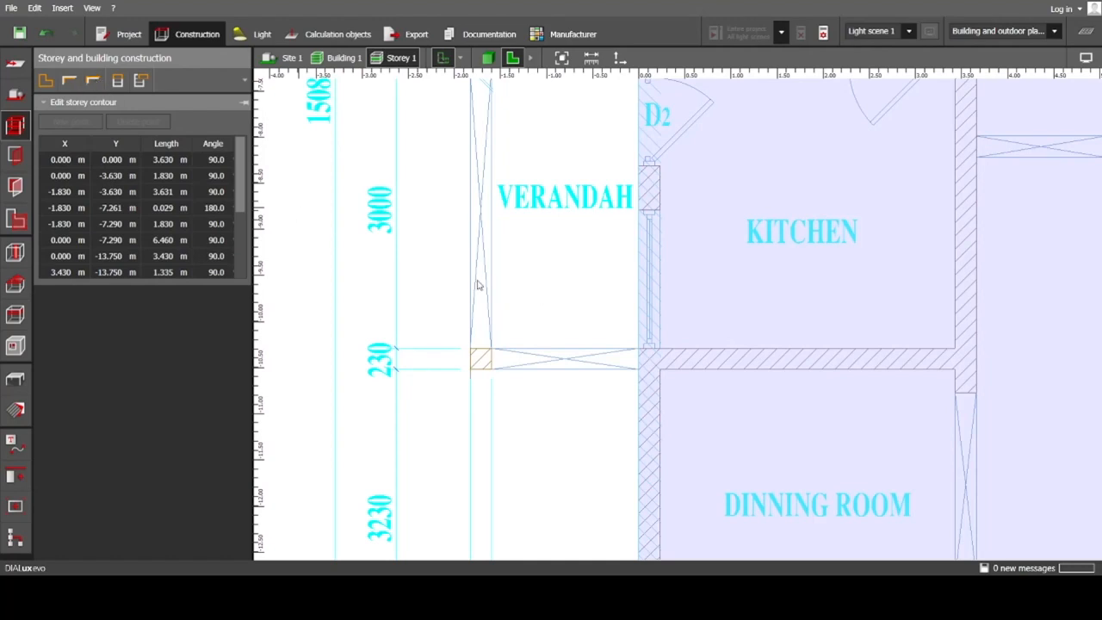
{"action": "scroll", "coordinate": [472, 366], "scroll_direction": "up", "scroll_amount": 6}
{"action": "left_click", "coordinate": [46, 80]}
{"action": "left_click", "coordinate": [459, 274]}
{"action": "left_click", "coordinate": [460, 366]}
{"action": "left_click", "coordinate": [553, 367]}
{"action": "left_click", "coordinate": [553, 274]}
{"action": "scroll", "coordinate": [519, 302], "scroll_direction": "up", "scroll_amount": 4}
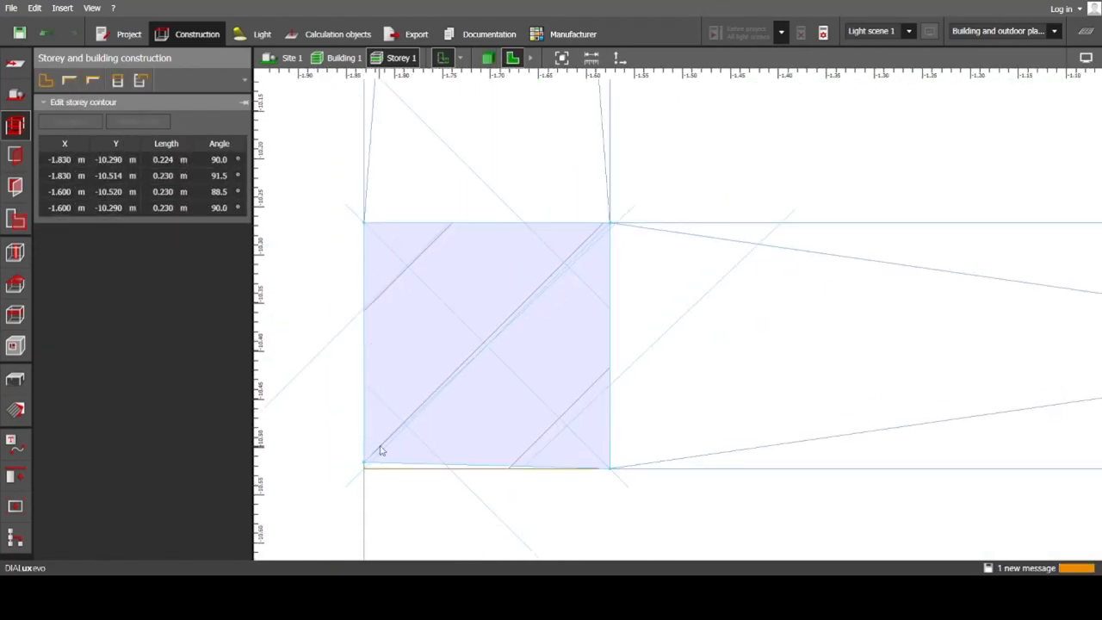
Step: Draw a 0.3 m square storey contour around the middle column of the front verandah
{"action": "scroll", "coordinate": [417, 250], "scroll_direction": "down", "scroll_amount": 12}
{"action": "left_click", "coordinate": [46, 80]}
{"action": "left_click", "coordinate": [568, 261]}
{"action": "left_click", "coordinate": [569, 354]}
{"action": "left_click", "coordinate": [659, 354]}
{"action": "left_click", "coordinate": [660, 261]}
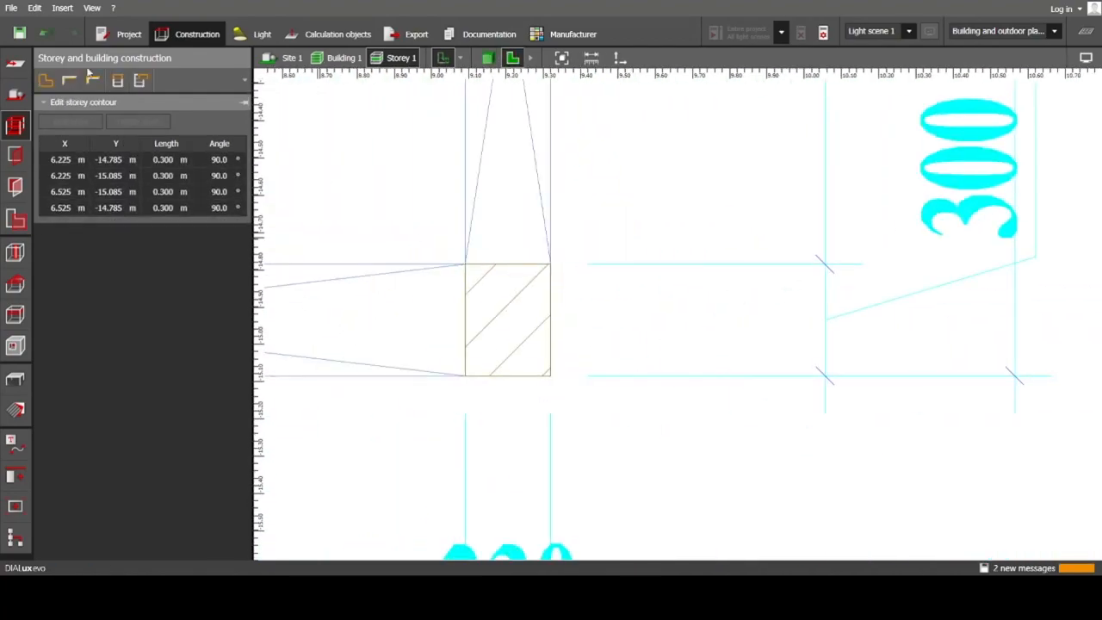
Step: Draw a 0.23 by 0.3 m storey contour around the column at the front verandah's lower-right corner
{"action": "left_click", "coordinate": [46, 80]}
{"action": "left_click", "coordinate": [465, 263]}
{"action": "left_click", "coordinate": [465, 375]}
{"action": "left_click", "coordinate": [551, 375]}
{"action": "left_click", "coordinate": [551, 263]}
Step: Inspect the building and its verandah columns in the 3D view
{"action": "scroll", "coordinate": [428, 351], "scroll_direction": "down", "scroll_amount": 12}
{"action": "middle_click_drag", "start_coordinate": [332, 258], "coordinate": [607, 356]}
{"action": "left_click", "coordinate": [488, 58]}
{"action": "right_click_drag", "start_coordinate": [654, 378], "coordinate": [659, 420]}
Step: Return to the plan view and start an indoor contour at bedroom 2's upper-left inner corner
{"action": "left_click", "coordinate": [513, 57]}
{"action": "middle_click_drag", "start_coordinate": [579, 499], "coordinate": [590, 396]}
{"action": "middle_click_drag", "start_coordinate": [597, 175], "coordinate": [620, 475]}
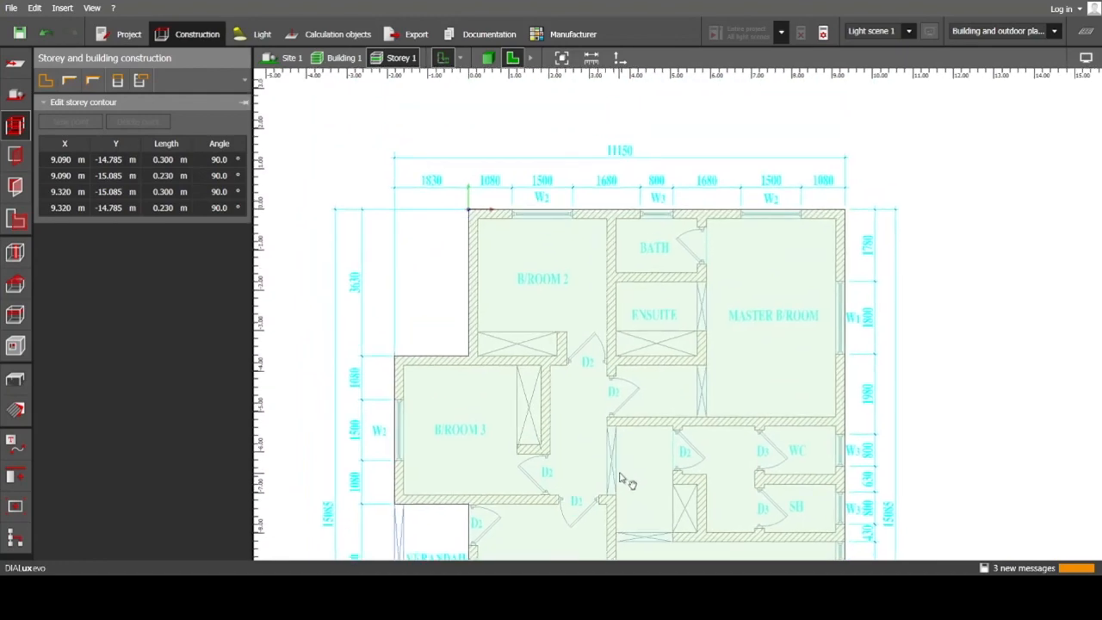
{"action": "scroll", "coordinate": [594, 369], "scroll_direction": "up", "scroll_amount": 1}
{"action": "scroll", "coordinate": [594, 372], "scroll_direction": "up", "scroll_amount": 1}
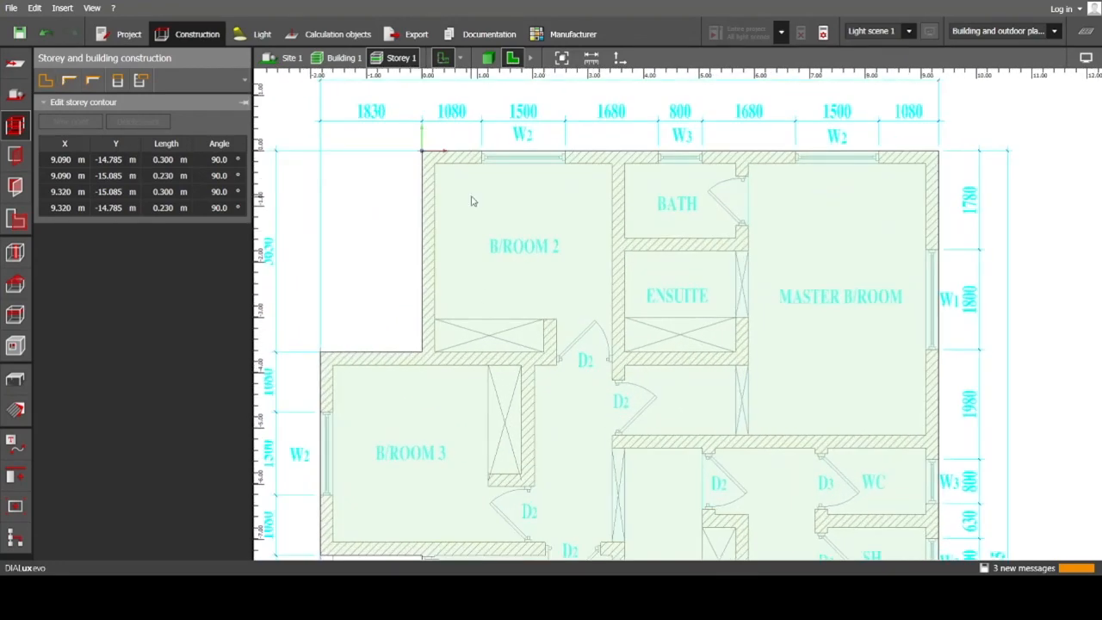
{"action": "scroll", "coordinate": [392, 198], "scroll_direction": "up", "scroll_amount": 3}
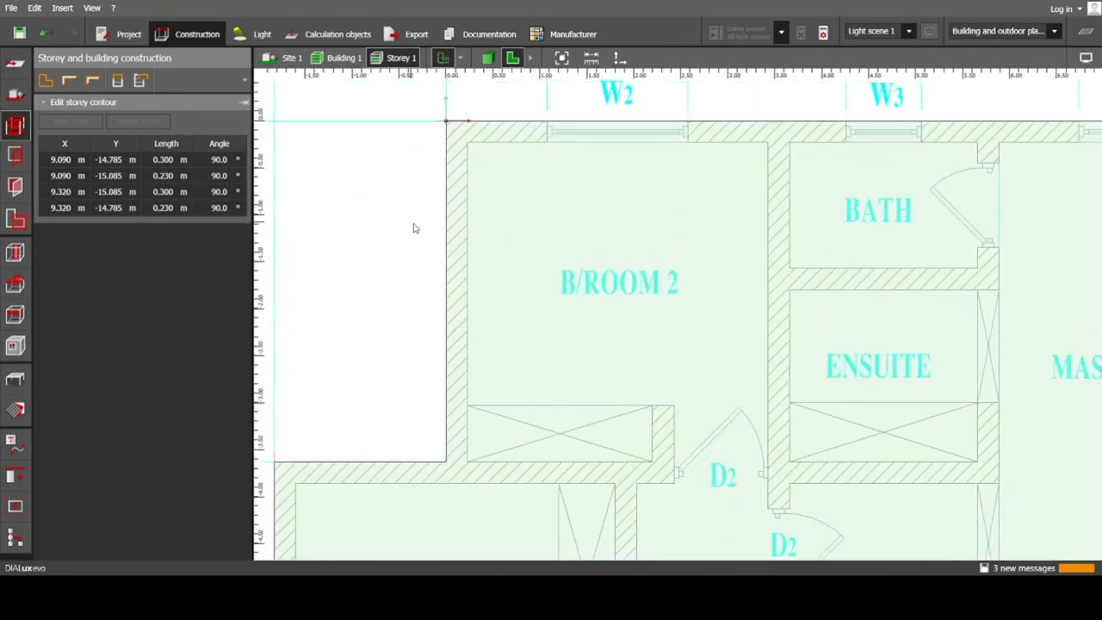
{"action": "left_click", "coordinate": [64, 84]}
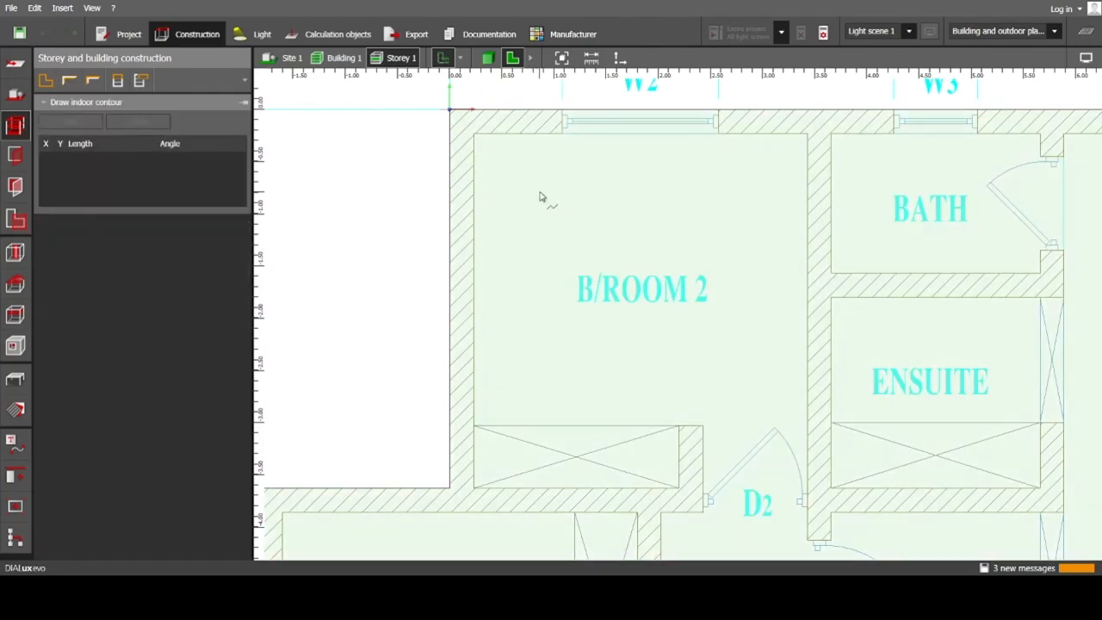
{"action": "scroll", "coordinate": [539, 195], "scroll_direction": "up", "scroll_amount": 4}
{"action": "middle_click_drag", "start_coordinate": [452, 205], "coordinate": [556, 453]}
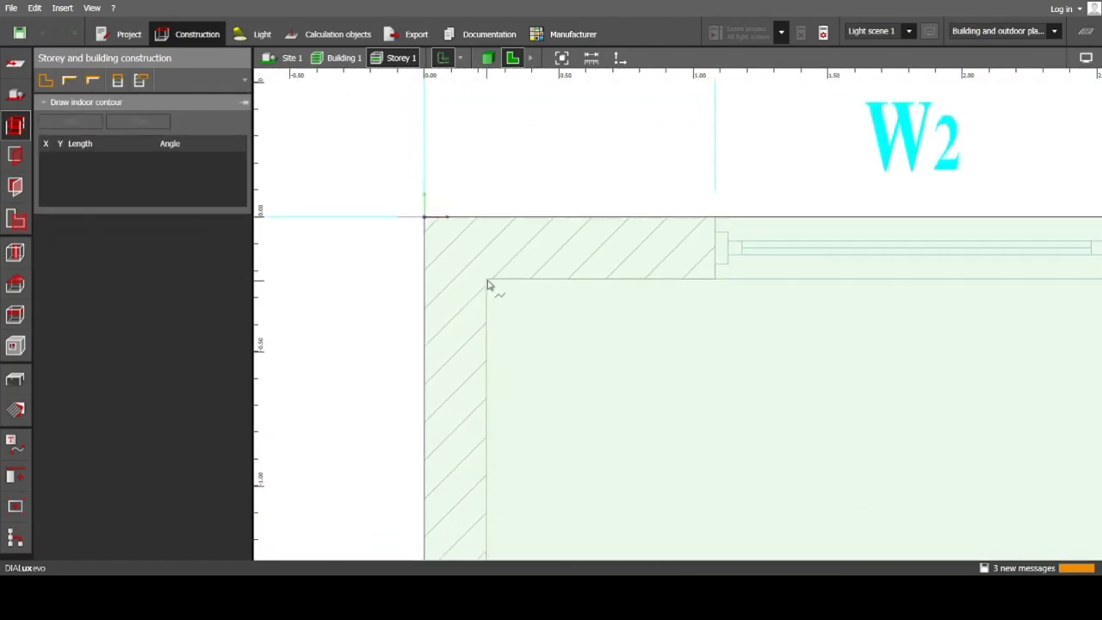
{"action": "left_click", "coordinate": [486, 280]}
Step: Trace the indoor contour 3.4 m down bedroom 2's left wall, along the wardrobe's base, and around the wardrobe's 0.23 m thick end wall
{"action": "scroll", "coordinate": [495, 460], "scroll_direction": "down", "scroll_amount": 6}
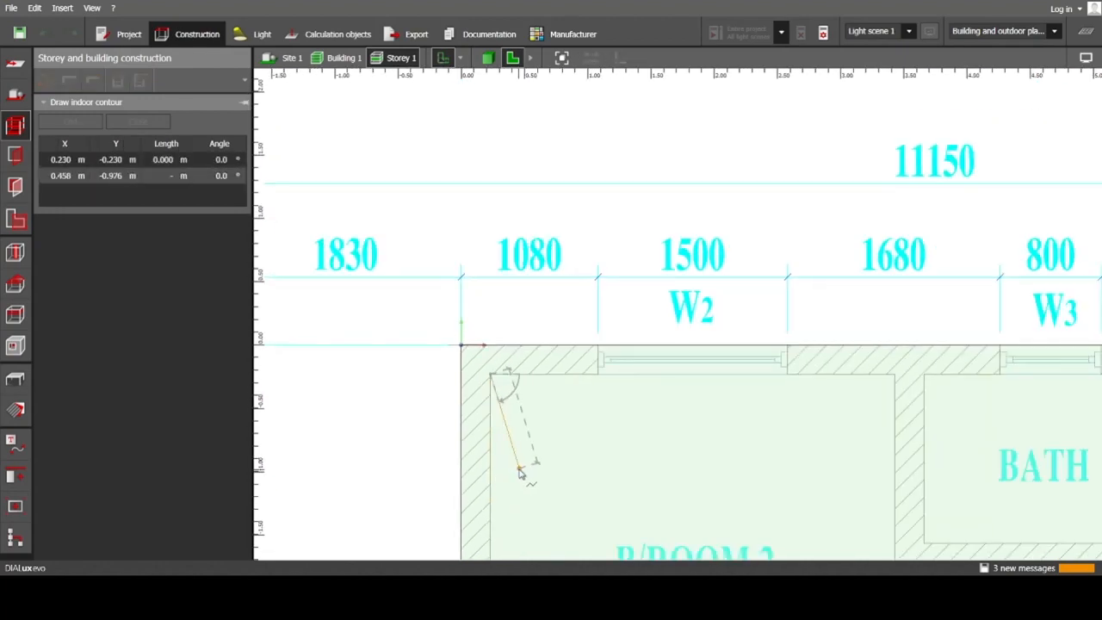
{"action": "scroll", "coordinate": [598, 356], "scroll_direction": "up", "scroll_amount": 1}
{"action": "middle_click_drag", "start_coordinate": [599, 356], "coordinate": [626, 264]}
{"action": "middle_click_drag", "start_coordinate": [615, 495], "coordinate": [653, 165]}
{"action": "scroll", "coordinate": [561, 432], "scroll_direction": "up", "scroll_amount": 4}
{"action": "left_click", "coordinate": [519, 435]}
{"action": "middle_click_drag", "start_coordinate": [813, 409], "coordinate": [486, 412]}
{"action": "left_click", "coordinate": [834, 437]}
{"action": "left_click", "coordinate": [834, 241]}
{"action": "middle_click_drag", "start_coordinate": [929, 312], "coordinate": [631, 293]}
{"action": "left_click", "coordinate": [609, 218]}
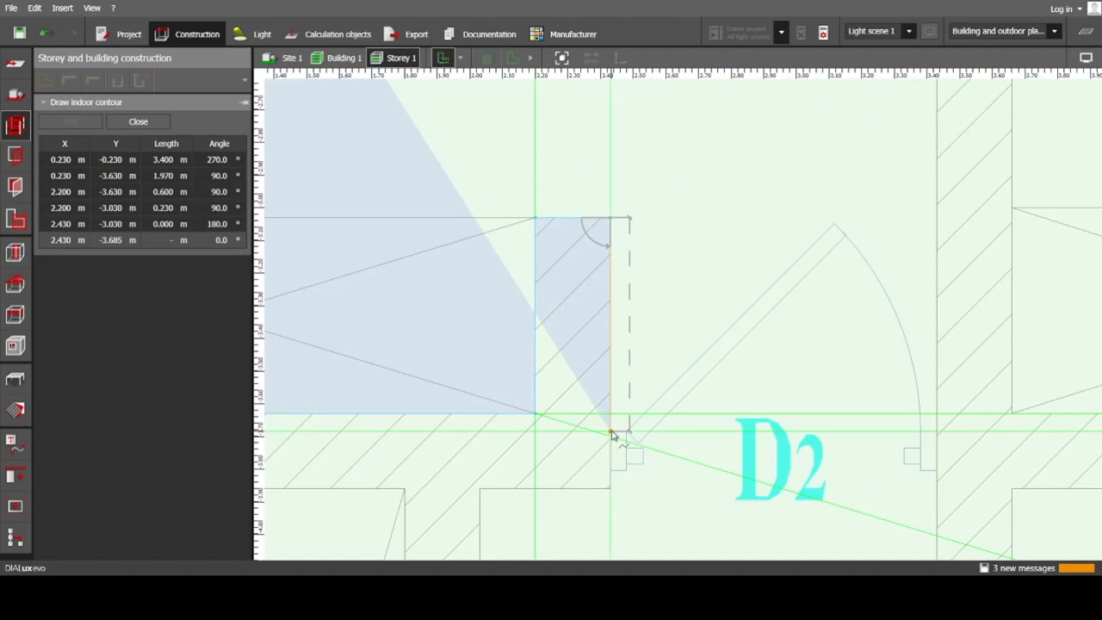
Step: Continue the indoor contour 1 m across the D2 doorway and up bedroom 2's right wall, closing it at the upper-left inner corner
{"action": "left_click", "coordinate": [611, 433]}
{"action": "left_click", "coordinate": [936, 433]}
{"action": "scroll", "coordinate": [846, 267], "scroll_direction": "down", "scroll_amount": 5}
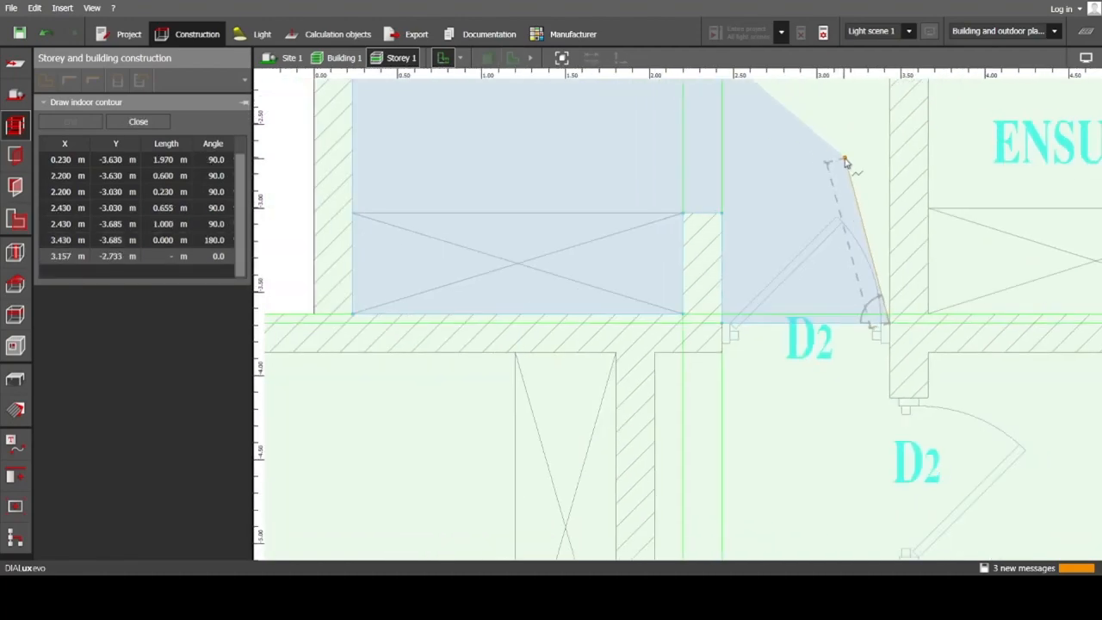
{"action": "scroll", "coordinate": [742, 306], "scroll_direction": "up", "scroll_amount": 2}
{"action": "middle_click_drag", "start_coordinate": [742, 306], "coordinate": [691, 552]}
{"action": "left_click", "coordinate": [742, 249]}
{"action": "scroll", "coordinate": [742, 249], "scroll_direction": "down", "scroll_amount": 3}
{"action": "scroll", "coordinate": [519, 229], "scroll_direction": "up", "scroll_amount": 3}
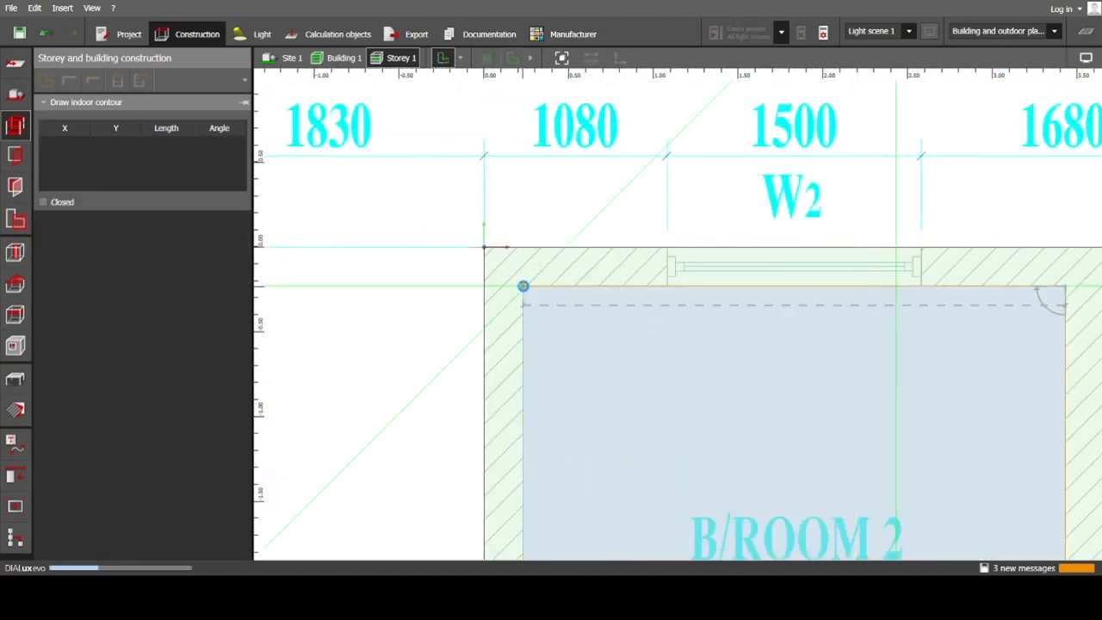
{"action": "left_click", "coordinate": [523, 288]}
{"action": "scroll", "coordinate": [605, 406], "scroll_direction": "down", "scroll_amount": 3}
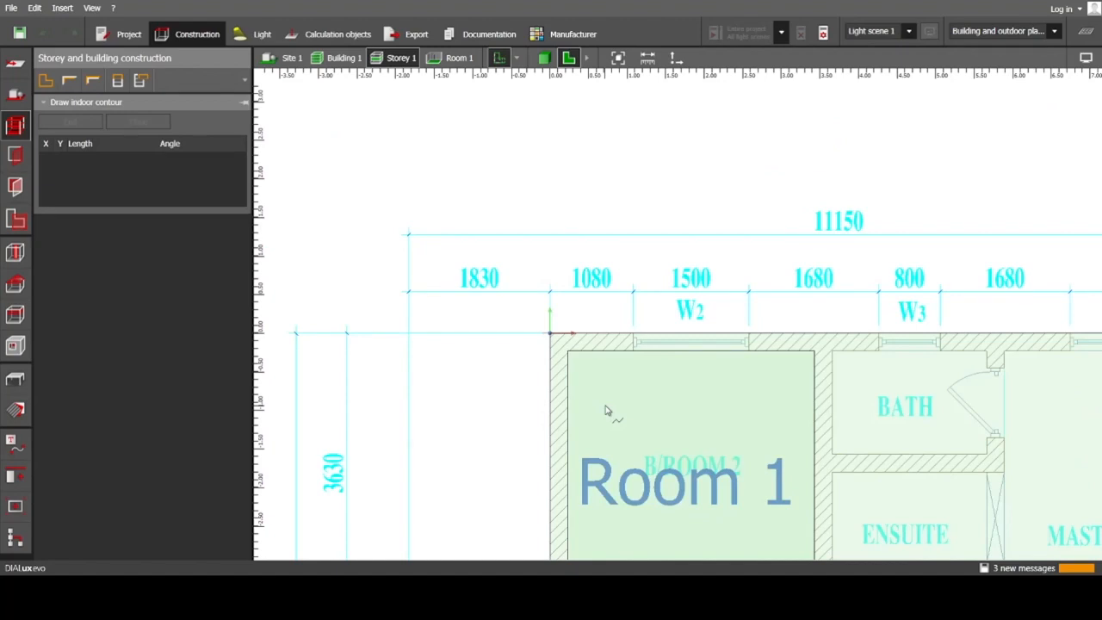
{"action": "scroll", "coordinate": [606, 410], "scroll_direction": "down", "scroll_amount": 3}
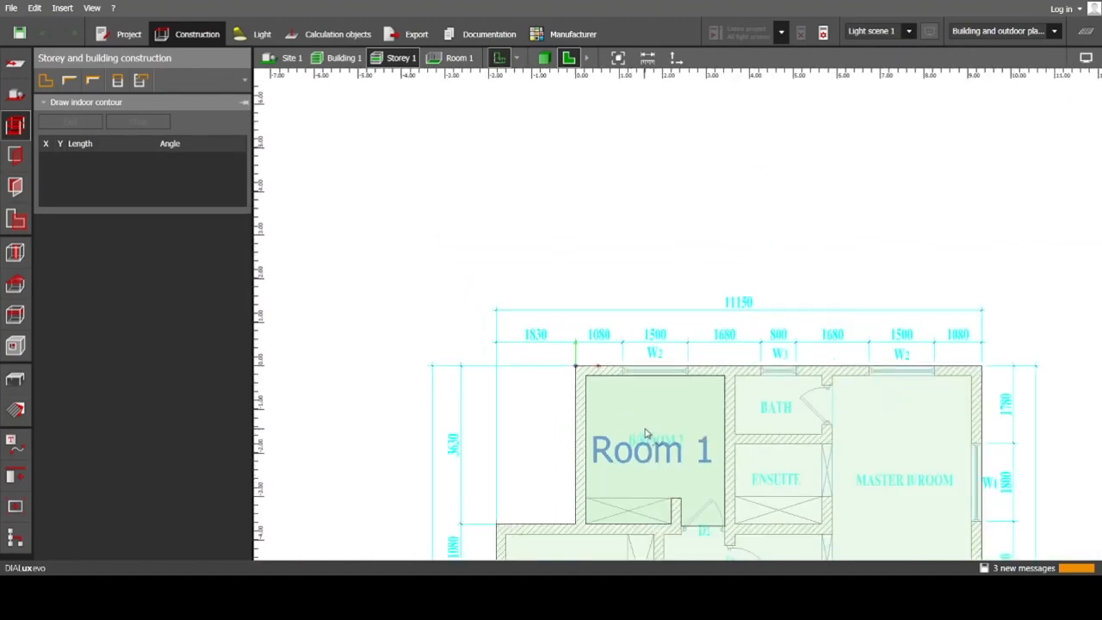
{"action": "scroll", "coordinate": [591, 391], "scroll_direction": "down", "scroll_amount": 1}
{"action": "middle_click_drag", "start_coordinate": [591, 392], "coordinate": [522, 270]}
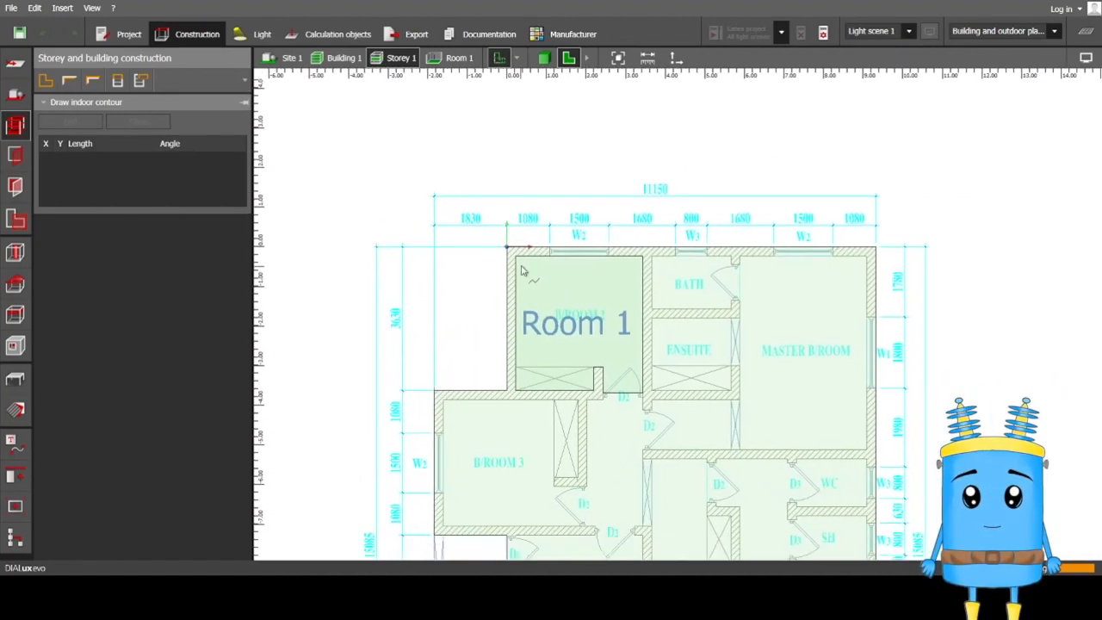
Step: Inspect bedroom 2's walls in the 3D view and return to the plan view
{"action": "scroll", "coordinate": [581, 325], "scroll_direction": "down", "scroll_amount": 5}
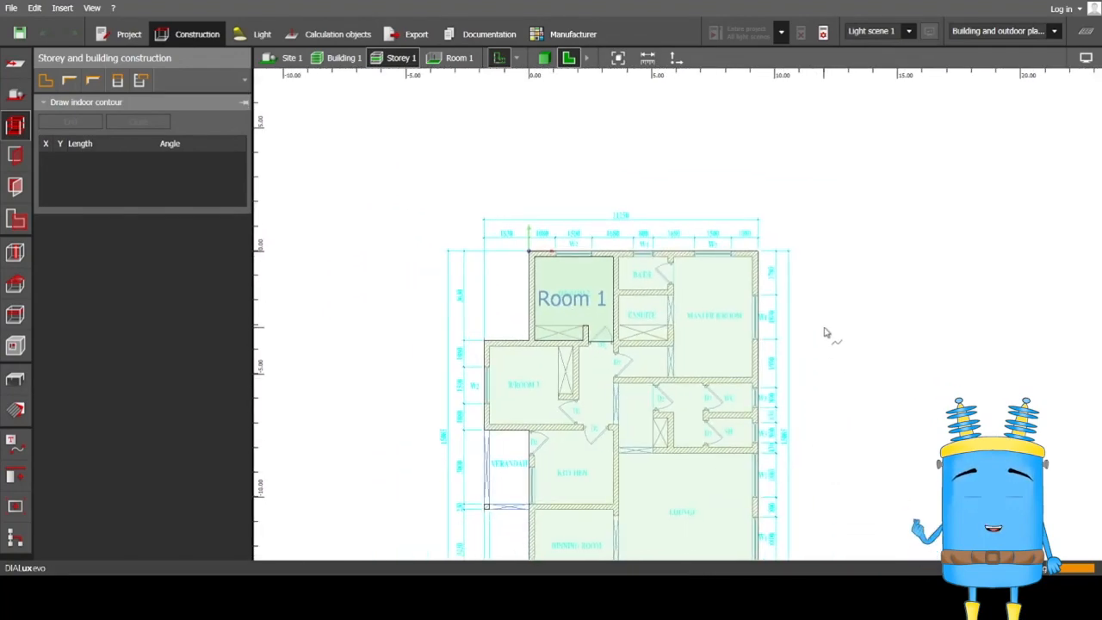
{"action": "middle_click_drag", "start_coordinate": [822, 388], "coordinate": [786, 280]}
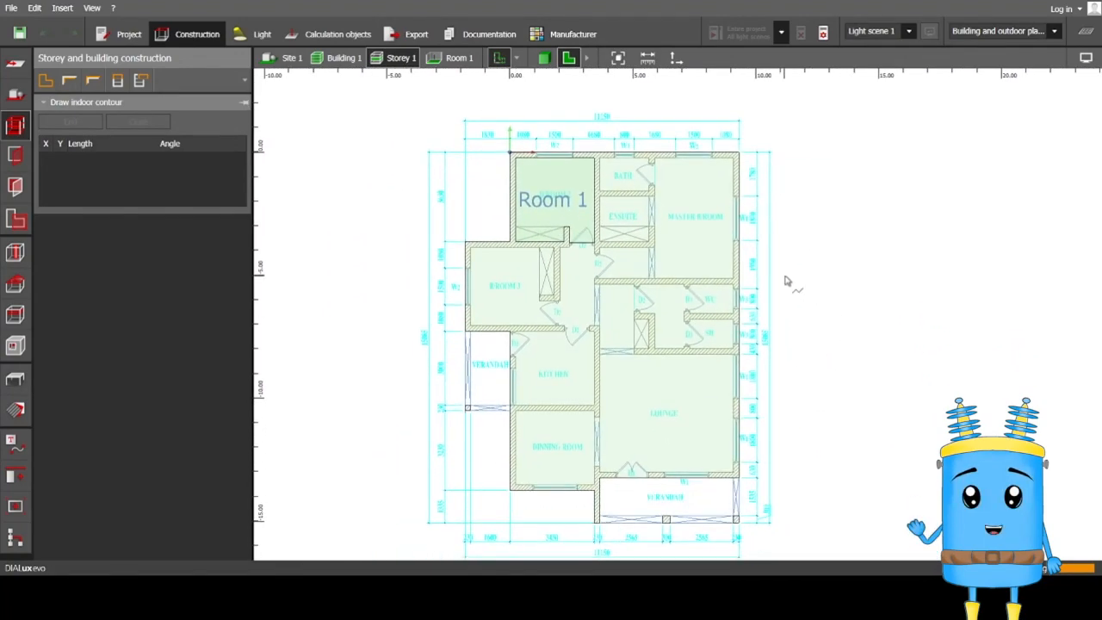
{"action": "left_click", "coordinate": [543, 57]}
{"action": "mouse_move", "coordinate": [676, 344]}
{"action": "right_mouse_down"}
{"action": "mouse_move", "coordinate": [660, 398]}
{"action": "mouse_move", "coordinate": [721, 319]}
{"action": "mouse_move", "coordinate": [708, 298]}
{"action": "mouse_move", "coordinate": [676, 366]}
{"action": "right_mouse_up"}
{"action": "left_click", "coordinate": [568, 58]}
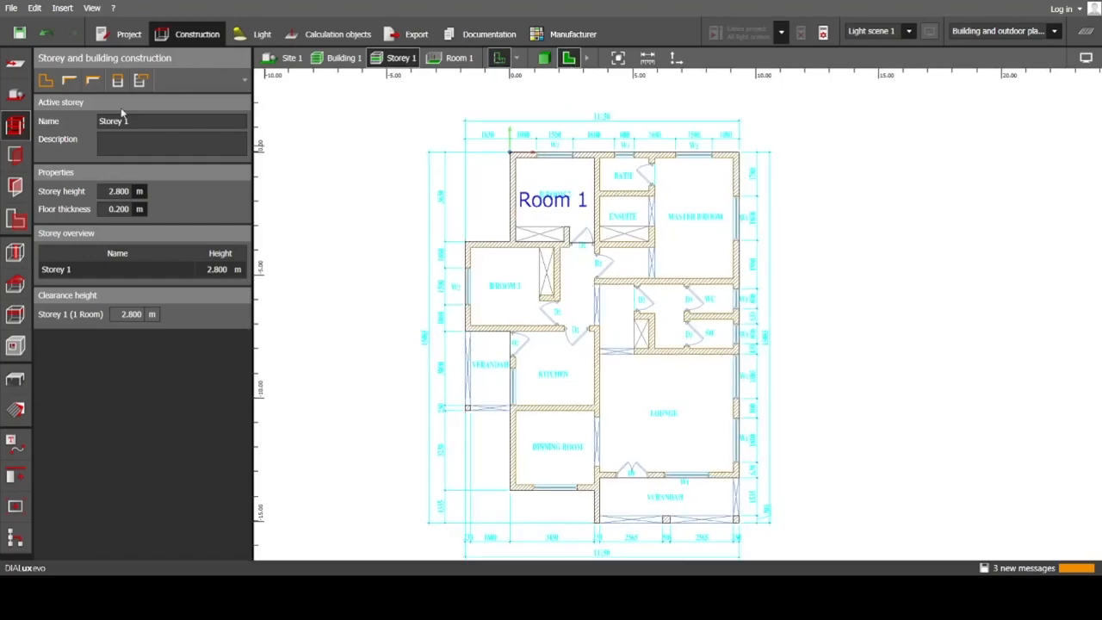
Step: Start an indoor contour at the bathroom's upper-left inner corner
{"action": "left_click", "coordinate": [85, 84]}
{"action": "scroll", "coordinate": [646, 312], "scroll_direction": "up", "scroll_amount": 5}
{"action": "scroll", "coordinate": [474, 308], "scroll_direction": "down", "scroll_amount": 2}
{"action": "scroll", "coordinate": [535, 247], "scroll_direction": "up", "scroll_amount": 1}
{"action": "scroll", "coordinate": [535, 247], "scroll_direction": "up", "scroll_amount": 1}
{"action": "middle_click_drag", "start_coordinate": [541, 238], "coordinate": [596, 403]}
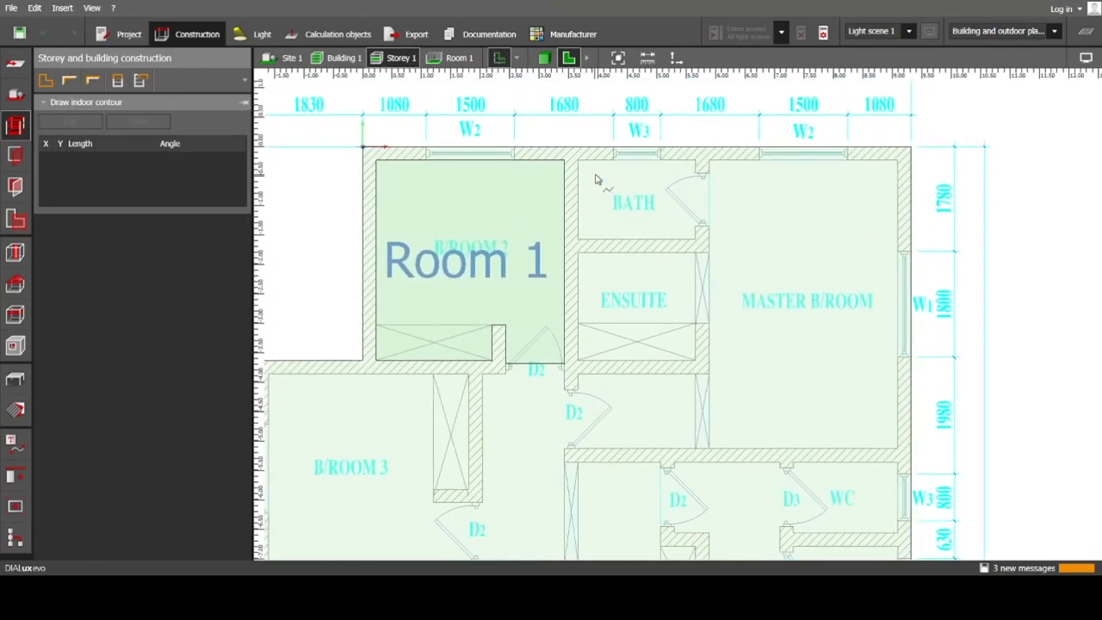
{"action": "scroll", "coordinate": [598, 216], "scroll_direction": "up", "scroll_amount": 2}
{"action": "middle_click_drag", "start_coordinate": [597, 216], "coordinate": [571, 396]}
{"action": "scroll", "coordinate": [546, 383], "scroll_direction": "up", "scroll_amount": 1}
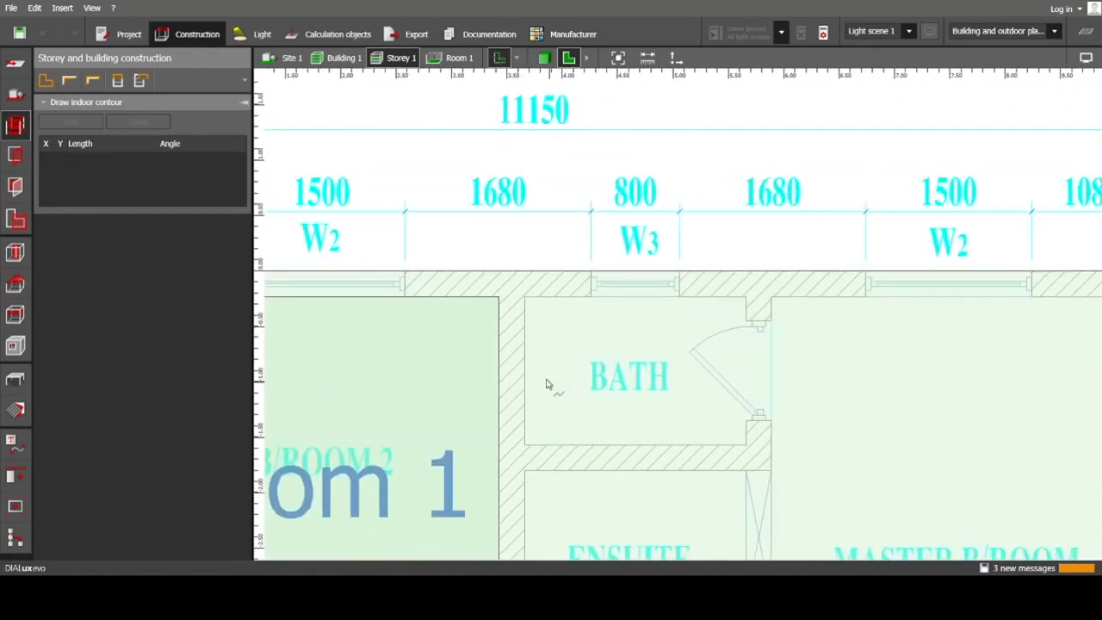
{"action": "left_click", "coordinate": [527, 301]}
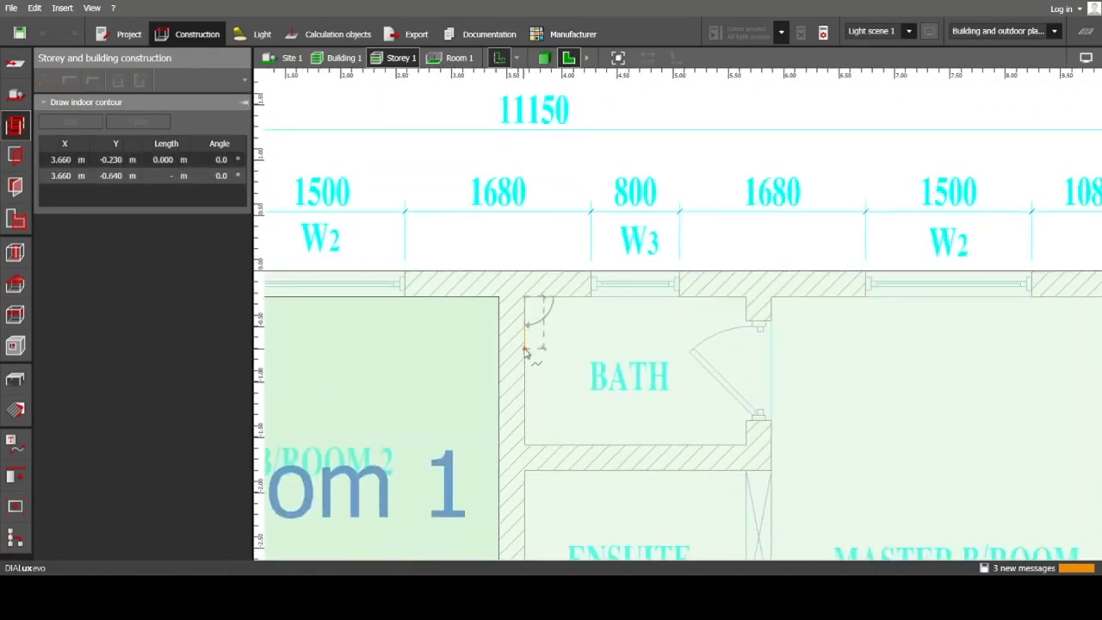
Step: Trace the bathroom contour 1.34 m down, 2 m across and 1.34 m up its inner walls, closing it at the upper-left corner
{"action": "left_click", "coordinate": [527, 445]}
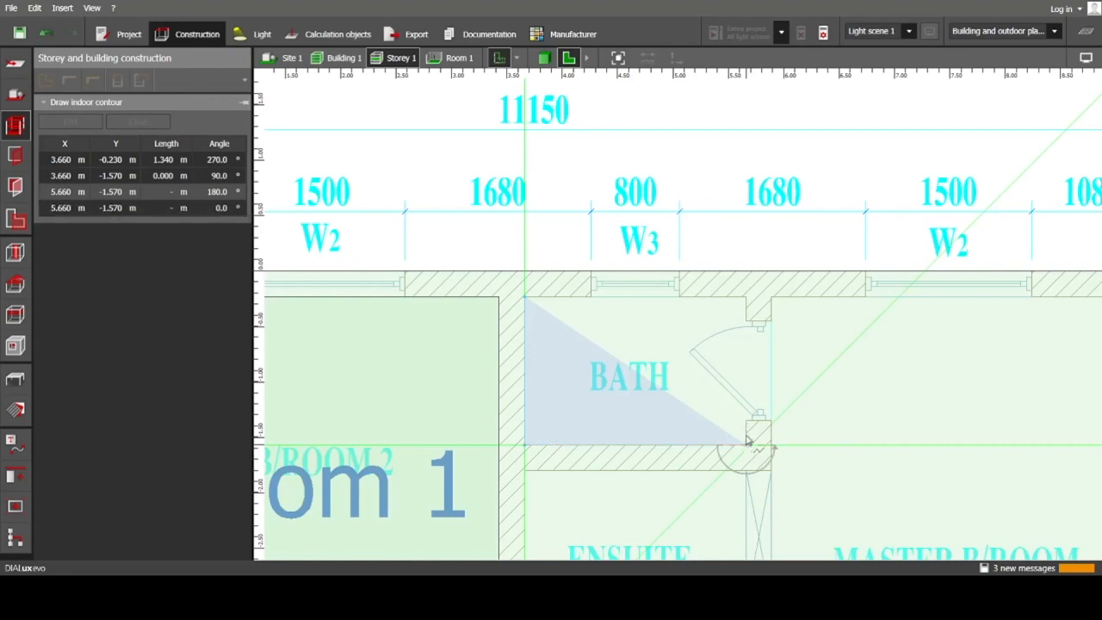
{"action": "left_click", "coordinate": [747, 446]}
{"action": "left_click", "coordinate": [747, 303]}
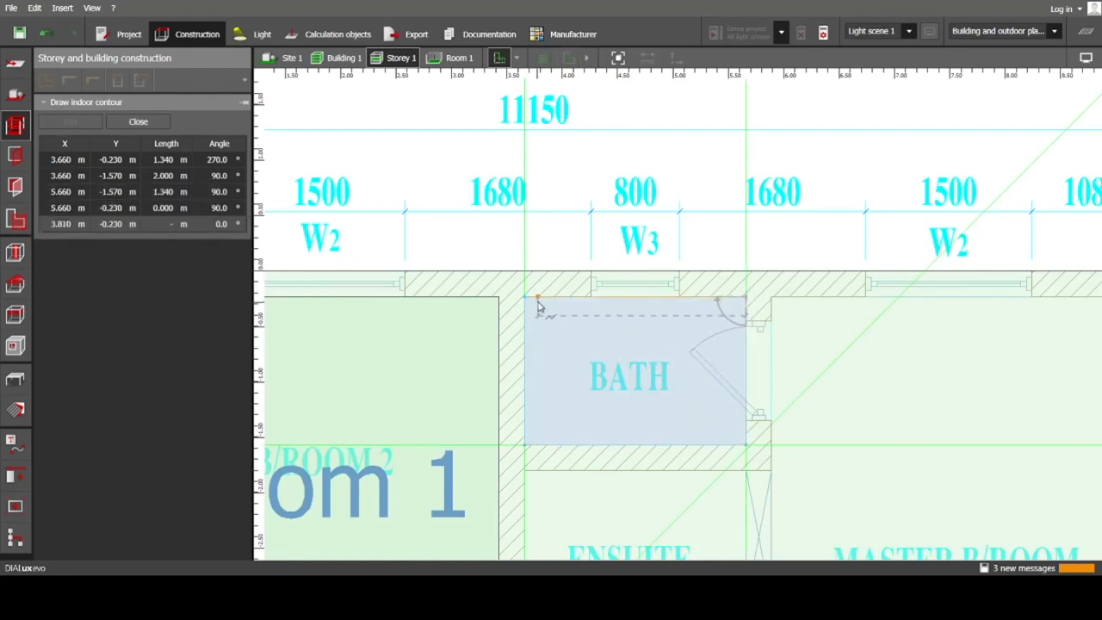
{"action": "left_click", "coordinate": [525, 299]}
Step: Start a new indoor contour at the master bedroom's upper-left inner corner, beside the bathroom door
{"action": "scroll", "coordinate": [585, 391], "scroll_direction": "down", "scroll_amount": 3}
{"action": "middle_click_drag", "start_coordinate": [580, 382], "coordinate": [497, 315]}
{"action": "scroll", "coordinate": [534, 336], "scroll_direction": "down", "scroll_amount": 1}
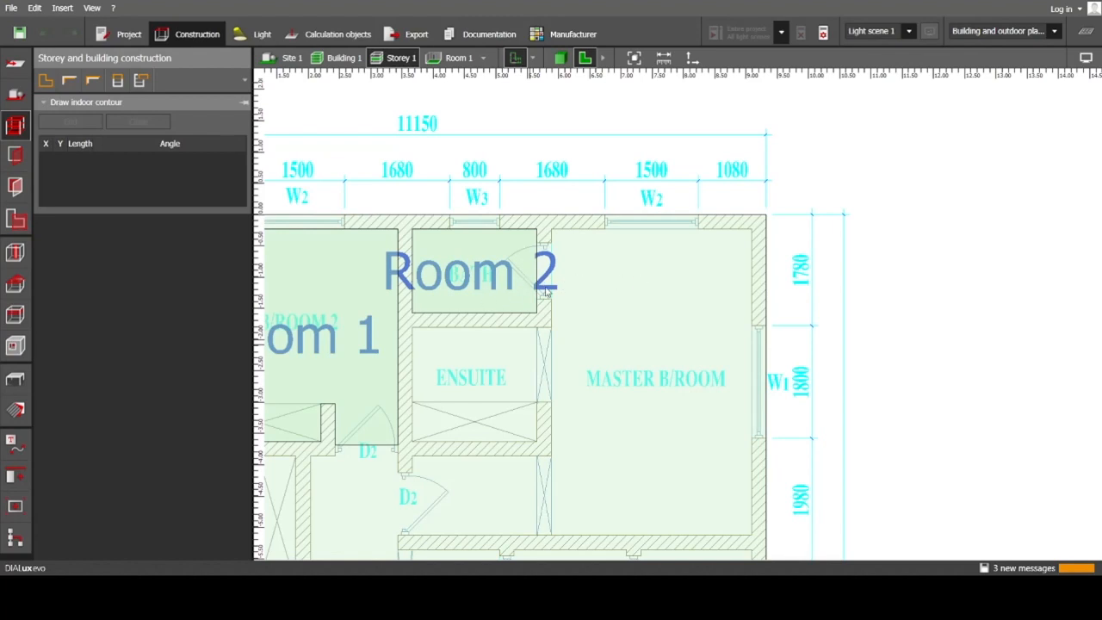
{"action": "key", "text": "Escape"}
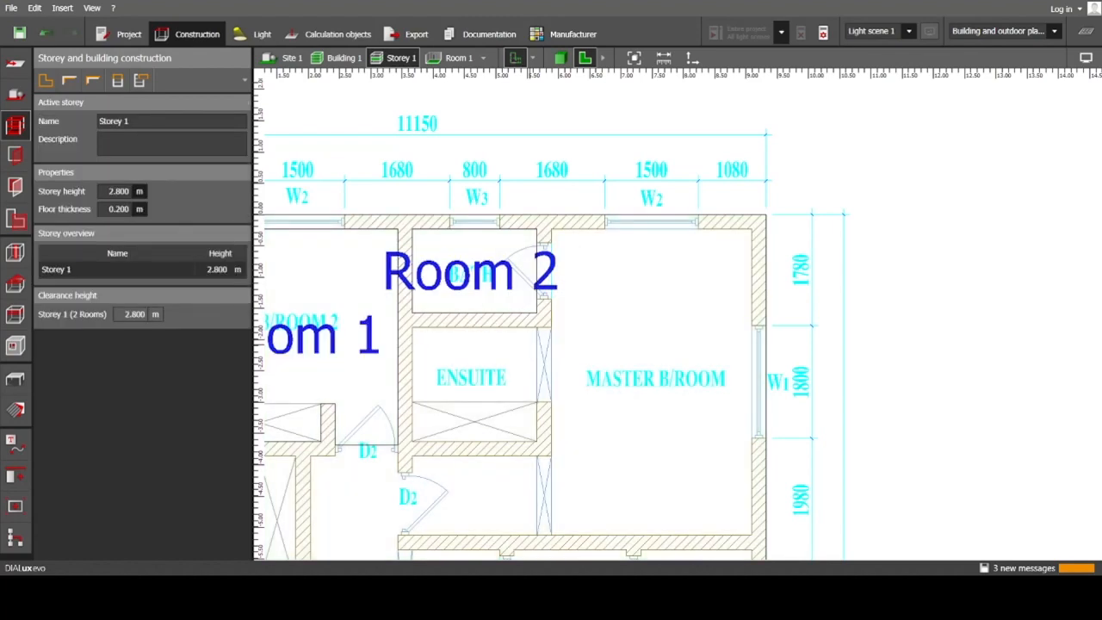
{"action": "left_click", "coordinate": [68, 82]}
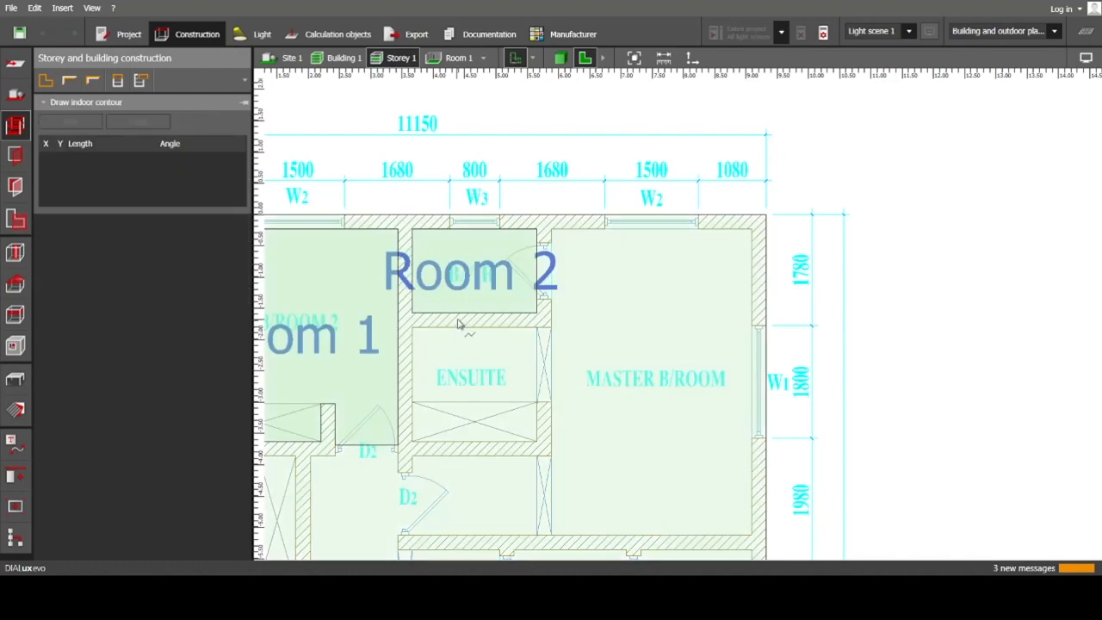
{"action": "middle_click_drag", "start_coordinate": [598, 381], "coordinate": [624, 355]}
{"action": "scroll", "coordinate": [627, 352], "scroll_direction": "down", "scroll_amount": 1}
{"action": "scroll", "coordinate": [610, 256], "scroll_direction": "up", "scroll_amount": 7}
{"action": "scroll", "coordinate": [541, 155], "scroll_direction": "up", "scroll_amount": 8}
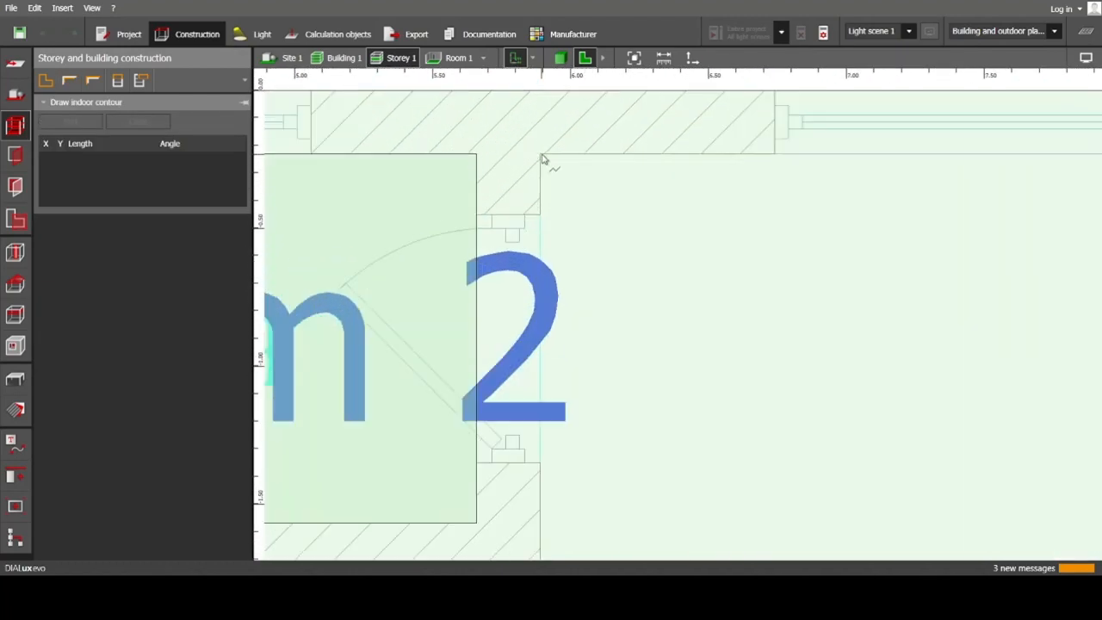
{"action": "left_click", "coordinate": [541, 156]}
Step: Trace the master bedroom contour 1.57 m down its left wall and 2.23 m left along the ensuite's upper wall
{"action": "middle_click_drag", "start_coordinate": [541, 156], "coordinate": [548, 93]}
{"action": "scroll", "coordinate": [551, 258], "scroll_direction": "down", "scroll_amount": 1}
{"action": "scroll", "coordinate": [549, 480], "scroll_direction": "up", "scroll_amount": 3}
{"action": "left_click", "coordinate": [547, 479]}
{"action": "middle_click_drag", "start_coordinate": [410, 515], "coordinate": [422, 125]}
{"action": "left_click", "coordinate": [394, 268]}
Step: Continue the contour 1.83 m down the ensuite's left wall, 2 m across its base, 0.63 m up and across the end of the right wall
{"action": "scroll", "coordinate": [422, 137], "scroll_direction": "down", "scroll_amount": 1}
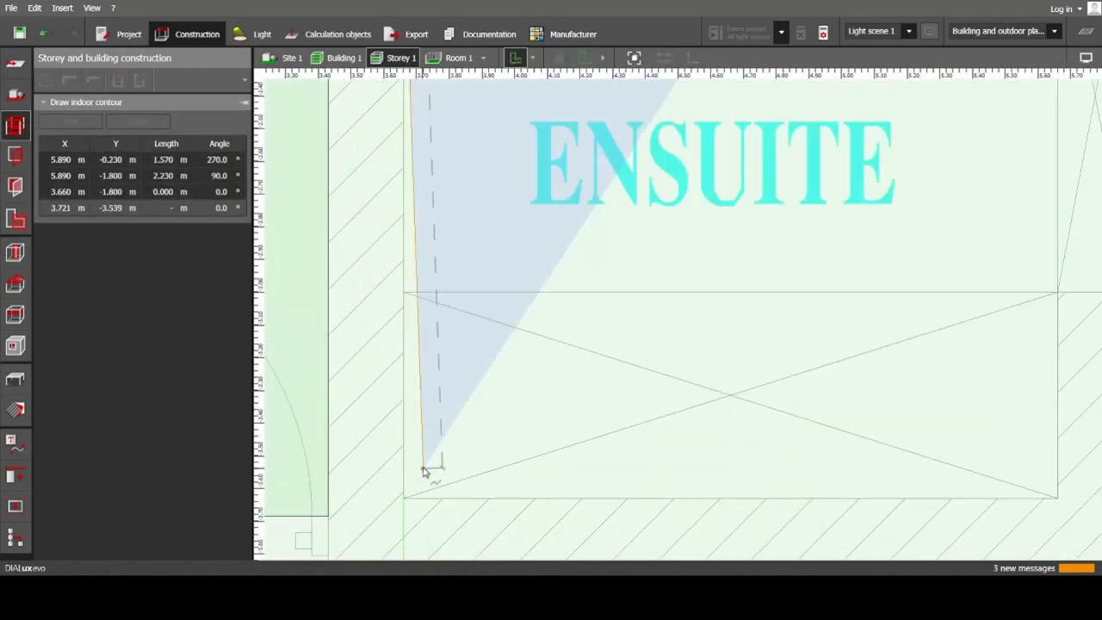
{"action": "left_click", "coordinate": [405, 498]}
{"action": "scroll", "coordinate": [878, 488], "scroll_direction": "up", "scroll_amount": 4}
{"action": "middle_click_drag", "start_coordinate": [1015, 482], "coordinate": [826, 363]}
{"action": "left_click", "coordinate": [878, 490]}
{"action": "middle_click_drag", "start_coordinate": [838, 262], "coordinate": [758, 373]}
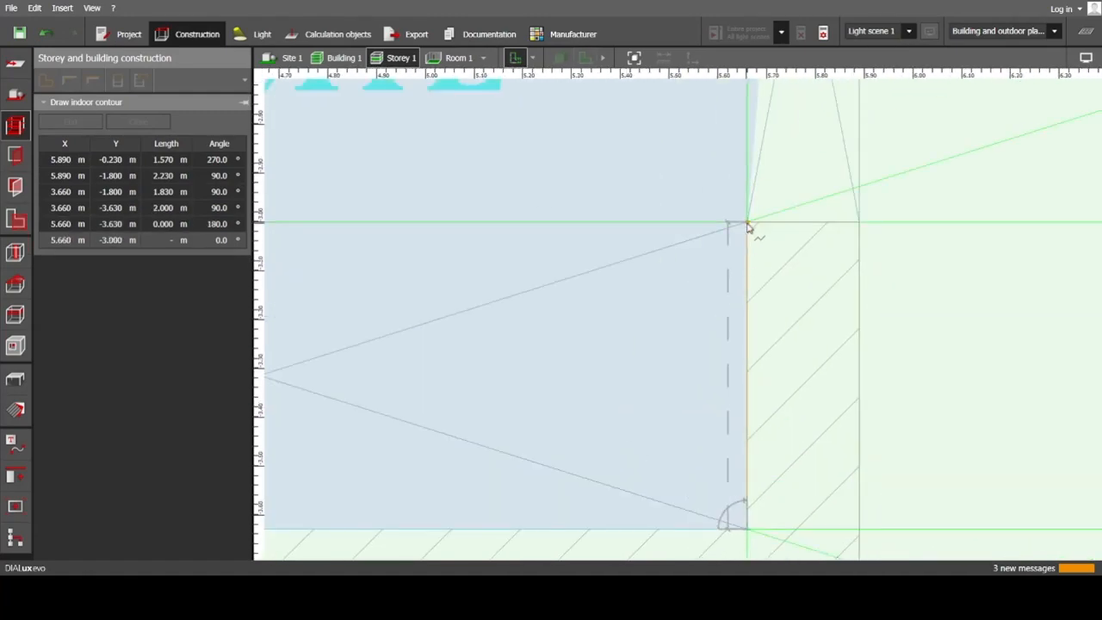
{"action": "left_click", "coordinate": [748, 224]}
{"action": "left_click", "coordinate": [858, 223]}
Step: Continue the contour 0.86 m down, 2.23 m left, 1.27 m down, 5.43 m right and 4.9 m up the master bedroom's right wall, closing it
{"action": "scroll", "coordinate": [886, 144], "scroll_direction": "down", "scroll_amount": 8}
{"action": "left_click", "coordinate": [882, 302]}
{"action": "middle_click_drag", "start_coordinate": [528, 308], "coordinate": [531, 284]}
{"action": "left_click", "coordinate": [525, 485]}
{"action": "scroll", "coordinate": [633, 410], "scroll_direction": "down", "scroll_amount": 5}
{"action": "scroll", "coordinate": [822, 418], "scroll_direction": "up", "scroll_amount": 5}
{"action": "left_click", "coordinate": [1015, 470]}
{"action": "scroll", "coordinate": [942, 289], "scroll_direction": "down", "scroll_amount": 5}
{"action": "scroll", "coordinate": [910, 168], "scroll_direction": "down", "scroll_amount": 2}
{"action": "scroll", "coordinate": [948, 105], "scroll_direction": "up", "scroll_amount": 7}
{"action": "left_click", "coordinate": [870, 212]}
{"action": "scroll", "coordinate": [516, 224], "scroll_direction": "down", "scroll_amount": 8}
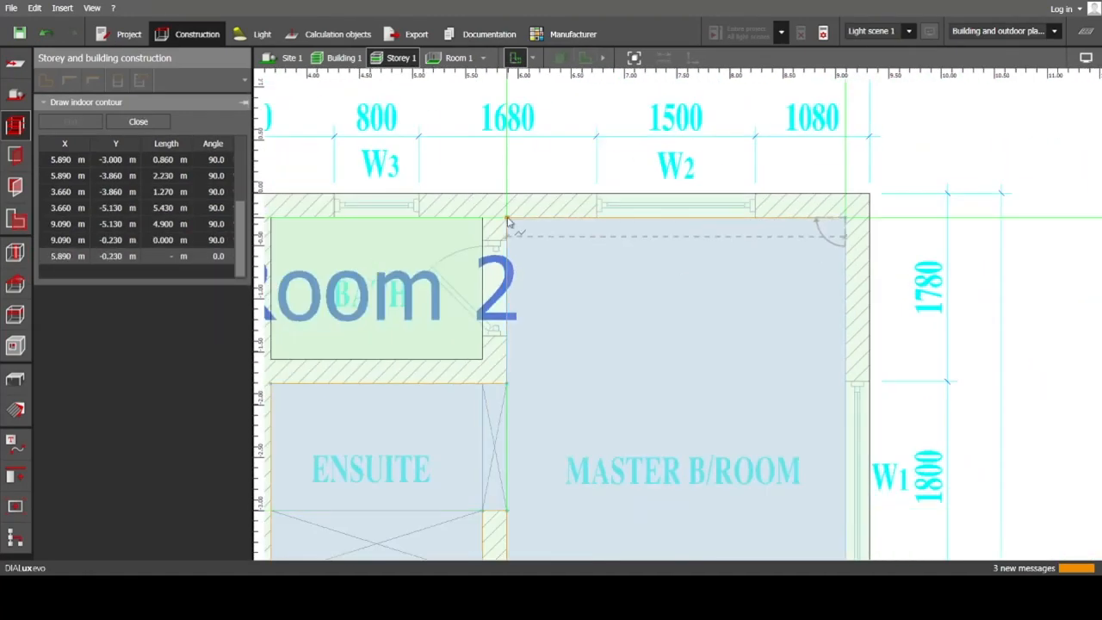
Step: View the bedroom, bathroom and master bedroom walls in 3D and go back to the plan view
{"action": "left_click", "coordinate": [560, 57]}
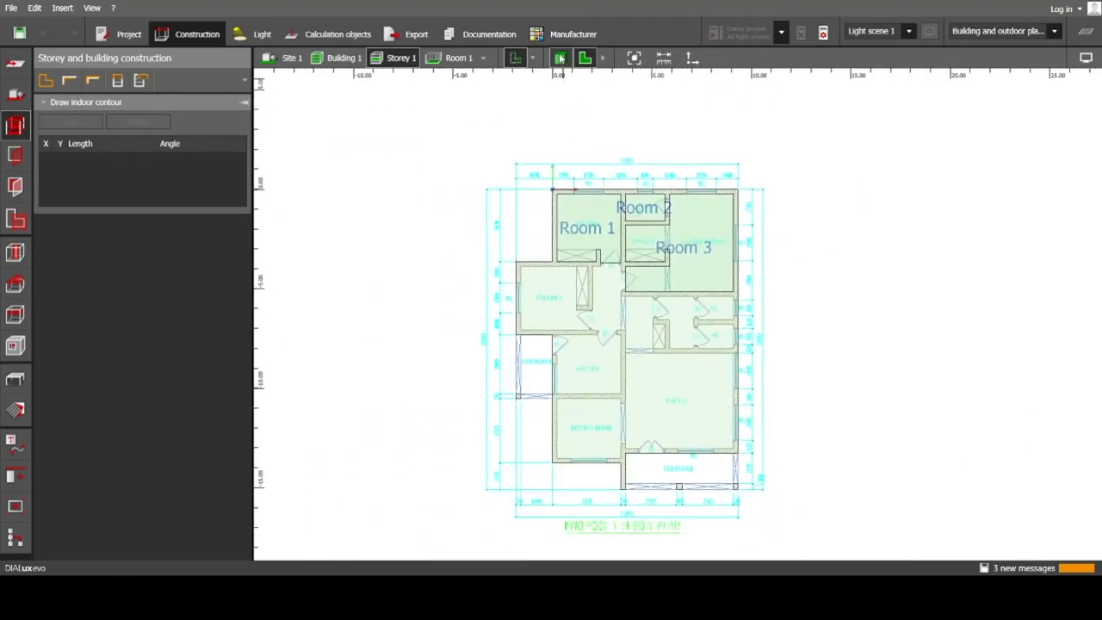
{"action": "right_click_drag", "start_coordinate": [728, 331], "coordinate": [709, 278]}
{"action": "left_click", "coordinate": [586, 57]}
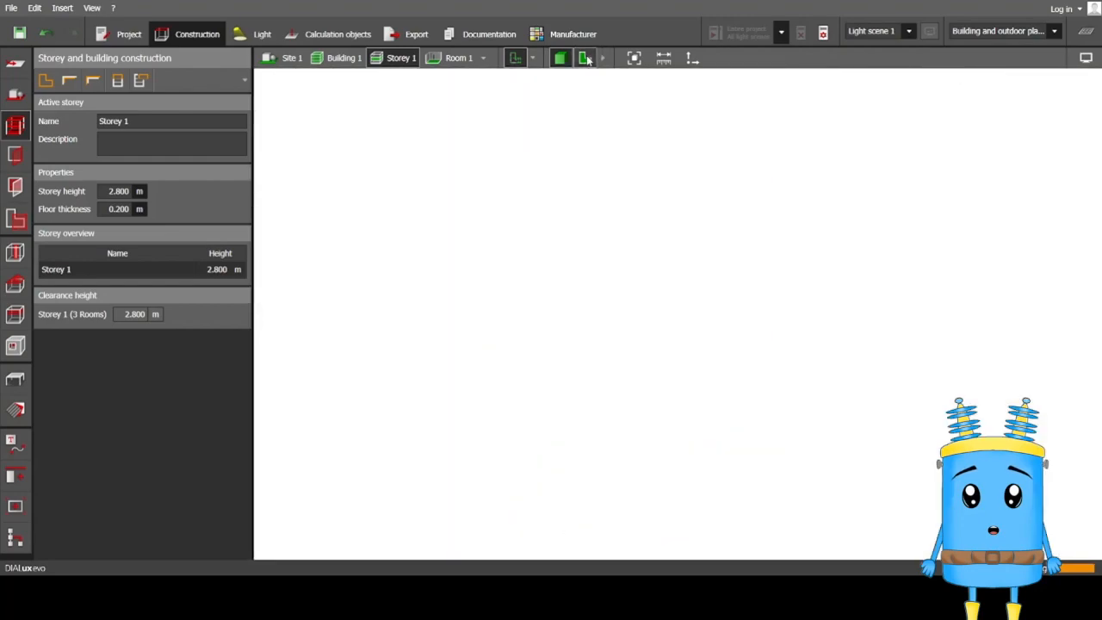
Step: Start an indoor contour at bedroom 3's upper-left inner corner
{"action": "scroll", "coordinate": [624, 328], "scroll_direction": "up", "scroll_amount": 5}
{"action": "scroll", "coordinate": [462, 277], "scroll_direction": "up", "scroll_amount": 6}
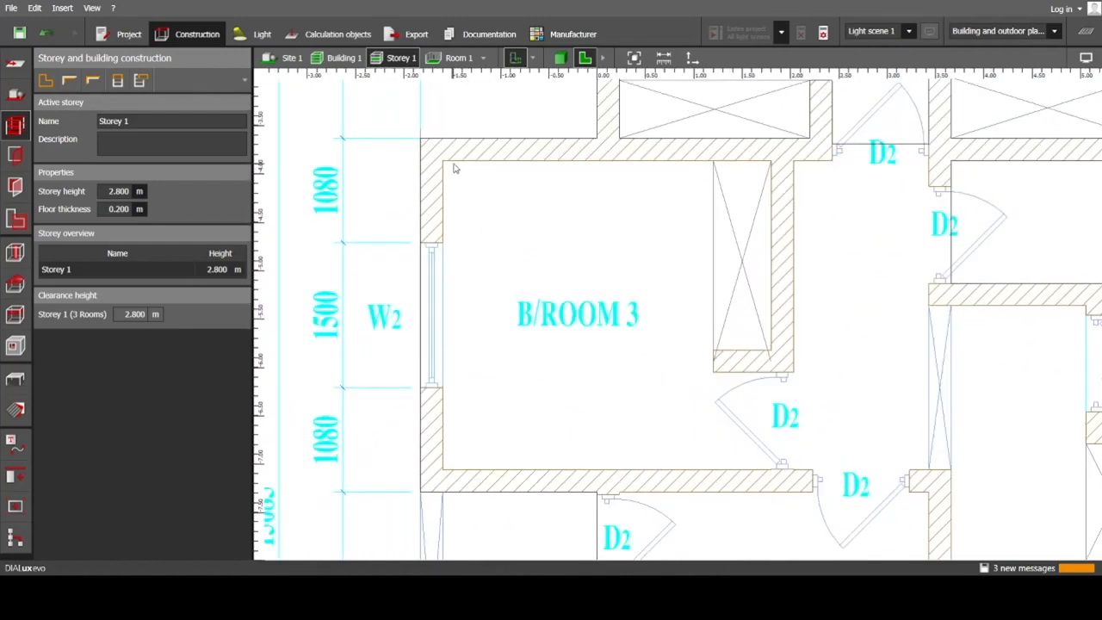
{"action": "left_click", "coordinate": [69, 80]}
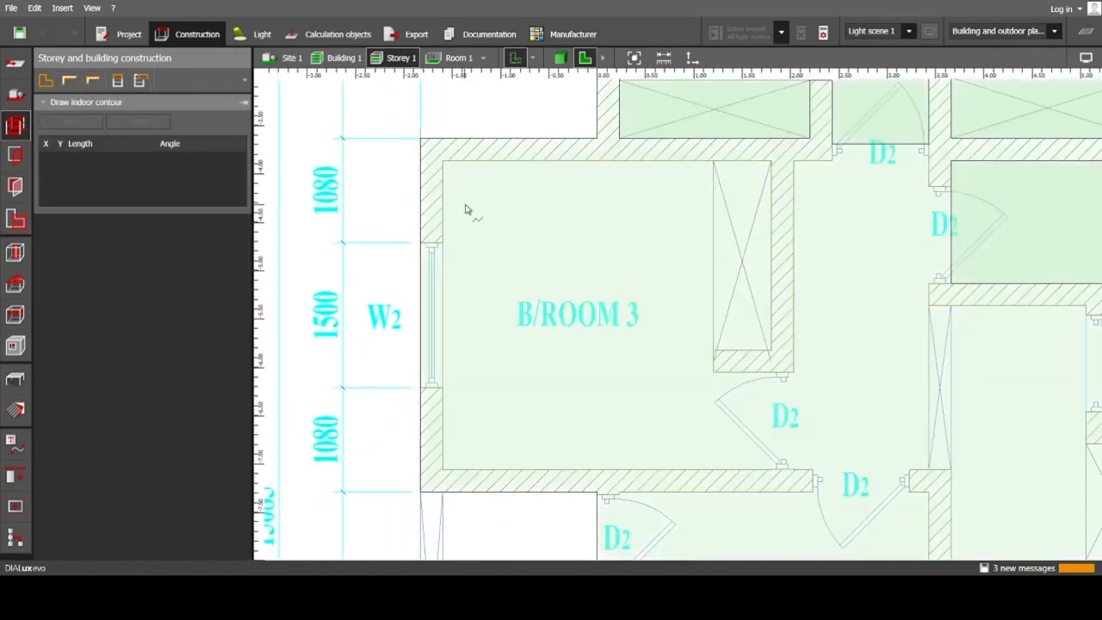
{"action": "scroll", "coordinate": [448, 164], "scroll_direction": "up", "scroll_amount": 2}
{"action": "left_click", "coordinate": [436, 148]}
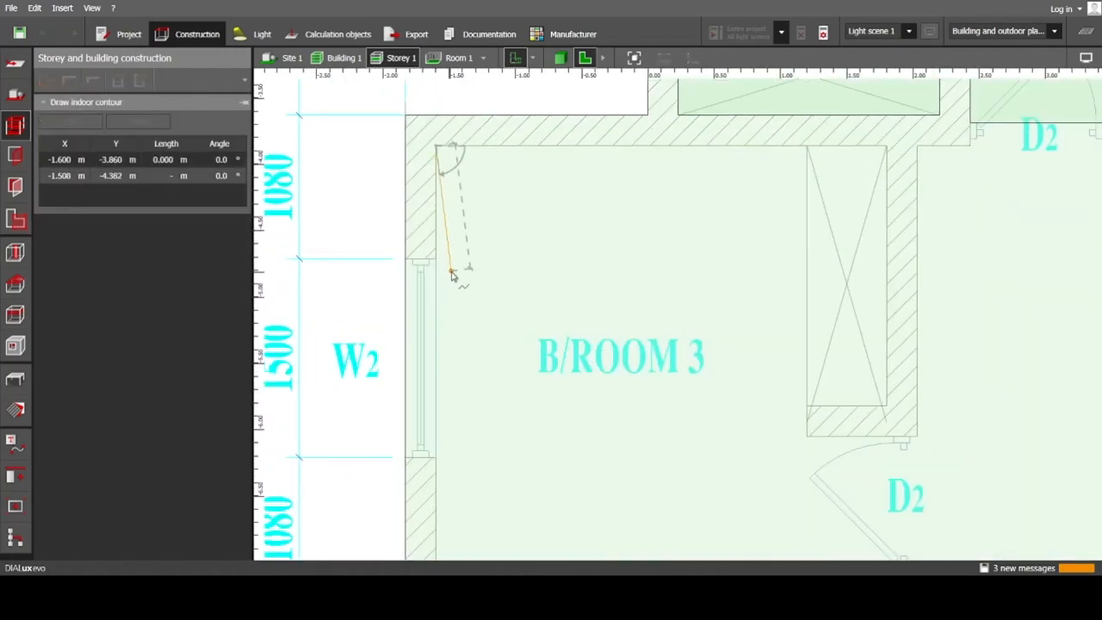
Step: Trace bedroom 3's contour 3.2 m down the left wall, about 3.46 m along the lower wall and about 1 m up across the D2 doorway
{"action": "scroll", "coordinate": [482, 463], "scroll_direction": "down", "scroll_amount": 2}
{"action": "left_click", "coordinate": [445, 547]}
{"action": "scroll", "coordinate": [954, 423], "scroll_direction": "up", "scroll_amount": 8}
{"action": "left_click", "coordinate": [856, 449]}
{"action": "scroll", "coordinate": [857, 450], "scroll_direction": "down", "scroll_amount": 6}
{"action": "left_click", "coordinate": [715, 123]}
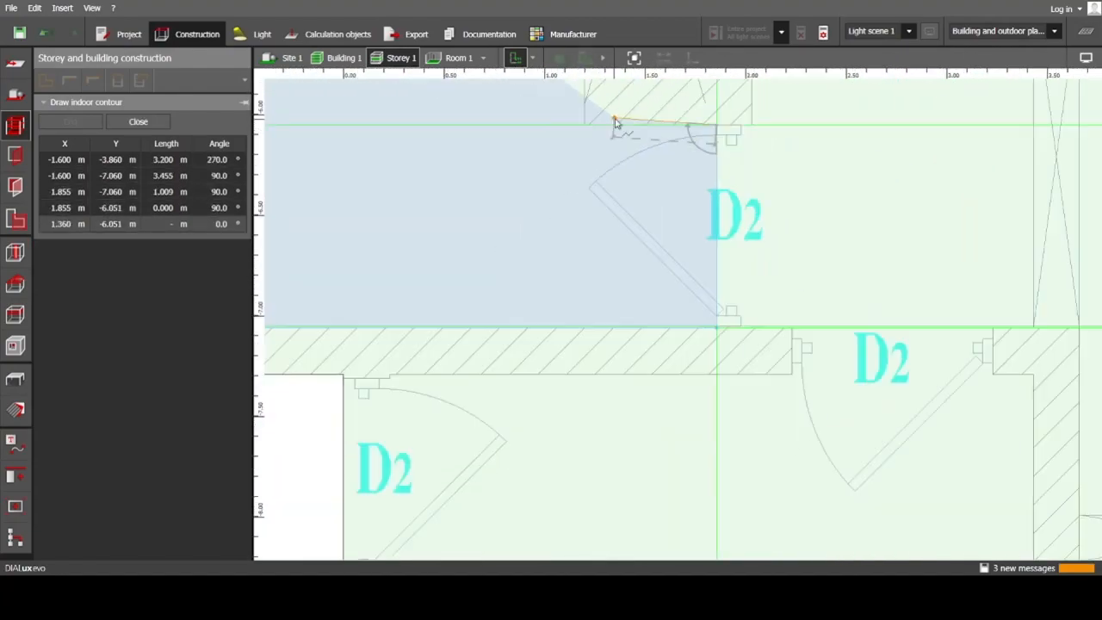
Step: Continue bedroom 3's contour around the wardrobe's end wall and up its inner side, closing it at the upper-left inner corner
{"action": "left_click", "coordinate": [586, 123]}
{"action": "left_click", "coordinate": [501, 479]}
{"action": "left_click", "coordinate": [590, 479]}
{"action": "left_click", "coordinate": [590, 185]}
{"action": "left_click", "coordinate": [597, 460]}
{"action": "key", "text": "Escape"}
Step: Start an indoor contour in the hallway beside bedroom 3 and trace it along the kitchen's outer side to the dining room opening
{"action": "scroll", "coordinate": [631, 113], "scroll_direction": "up", "scroll_amount": 8}
{"action": "left_click", "coordinate": [514, 123]}
{"action": "left_click", "coordinate": [548, 379]}
{"action": "left_click", "coordinate": [887, 379]}
{"action": "left_click", "coordinate": [1089, 270]}
{"action": "left_click", "coordinate": [1043, 270]}
Step: Trace the contour around the 3.2 m by 3 m dining room, then 0.75 m up its right wall and across the opening's lower wall end
{"action": "left_click", "coordinate": [1043, 221]}
{"action": "left_click", "coordinate": [402, 219]}
{"action": "left_click", "coordinate": [944, 511]}
{"action": "left_click", "coordinate": [945, 395]}
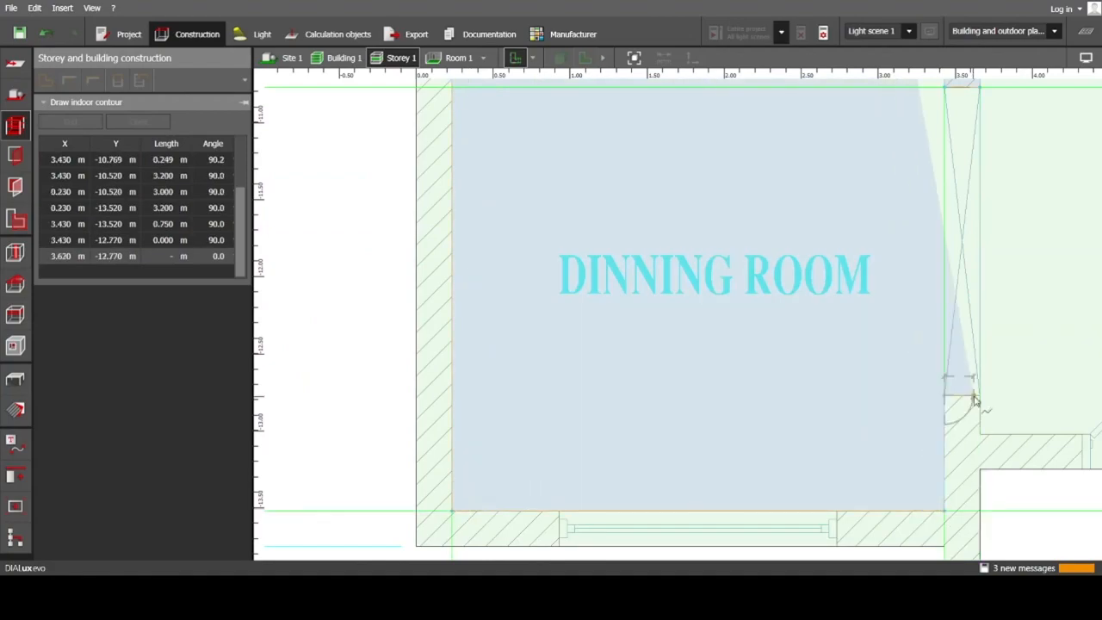
{"action": "left_click", "coordinate": [980, 395]}
Step: Continue the contour around the lounge's inner walls to the lower-left corner of the passage cupboard
{"action": "left_click", "coordinate": [980, 433]}
{"action": "left_click", "coordinate": [912, 456]}
{"action": "left_click", "coordinate": [688, 480]}
Step: Trace the contour 0.6 m, 1.2 m and 0.6 m around the cupboard, 1.43 m up and 1.63 m left, closing it through the hallway
{"action": "left_click", "coordinate": [767, 479]}
{"action": "left_click", "coordinate": [767, 322]}
{"action": "left_click", "coordinate": [687, 322]}
{"action": "left_click", "coordinate": [688, 134]}
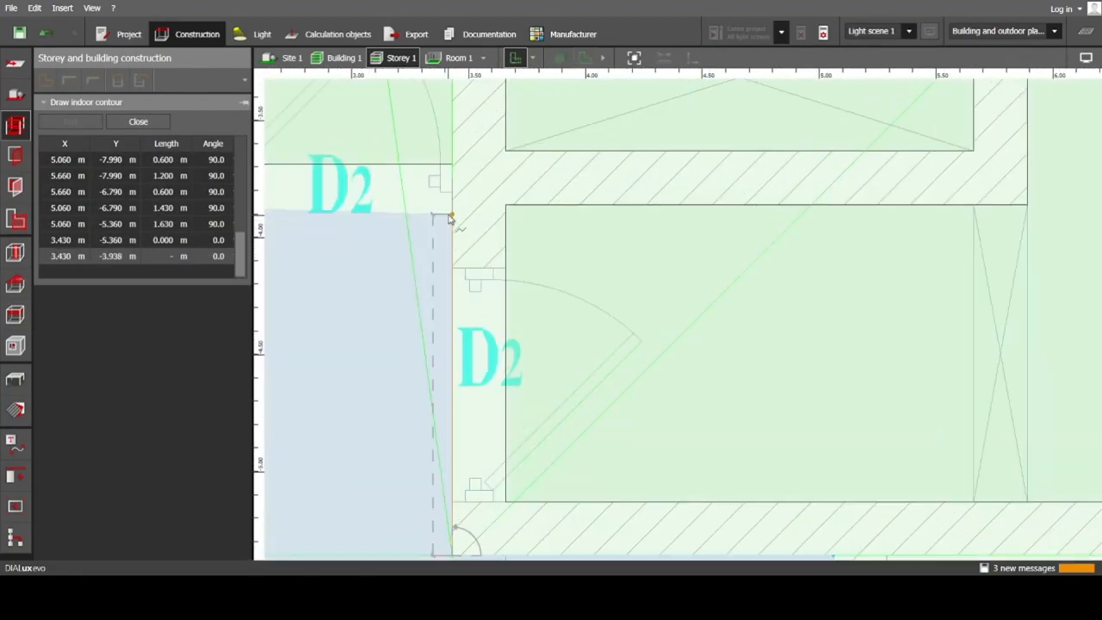
{"action": "left_click", "coordinate": [450, 216]}
{"action": "left_click", "coordinate": [307, 239]}
Step: Trace the kitchen's indoor contour along its inner walls, about 3.2 m wide and 3 m high, closing it at the upper-left corner
{"action": "left_click", "coordinate": [560, 57]}
{"action": "left_click", "coordinate": [586, 57]}
{"action": "left_click", "coordinate": [46, 80]}
{"action": "left_click", "coordinate": [496, 196]}
{"action": "left_click", "coordinate": [504, 546]}
{"action": "left_click", "coordinate": [927, 545]}
{"action": "left_click", "coordinate": [927, 153]}
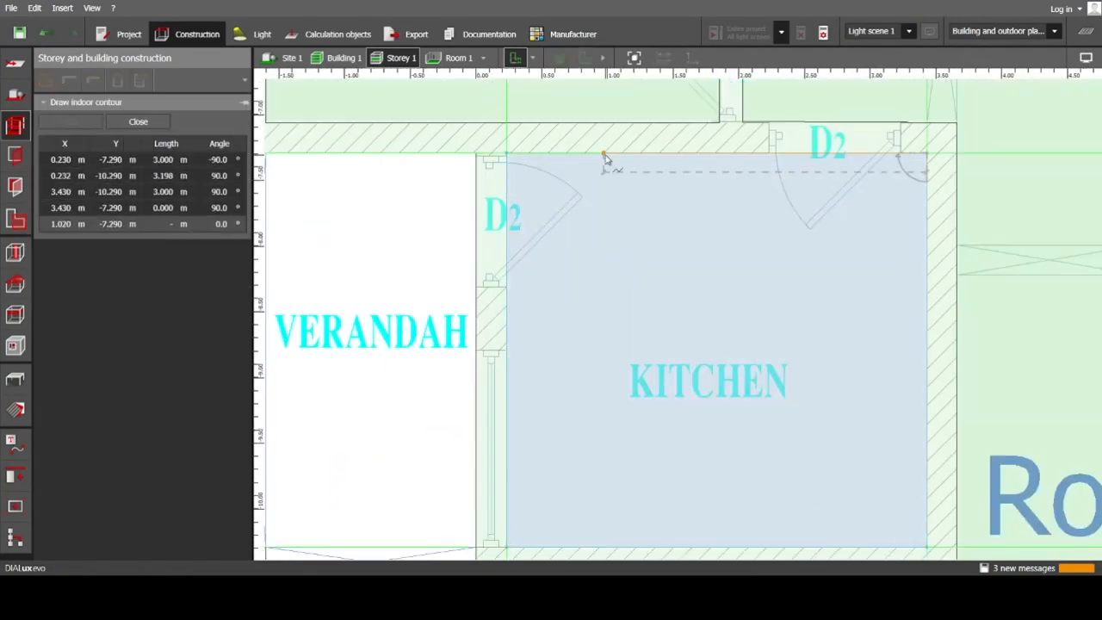
{"action": "left_click", "coordinate": [505, 152]}
Step: Trace the indoor contour of the lobby to the left of the WC and shower room
{"action": "left_click", "coordinate": [488, 235]}
{"action": "left_click", "coordinate": [487, 435]}
{"action": "left_click", "coordinate": [588, 435]}
Step: Trace the shower room's (SH) indoor contour along its inner walls, starting and closing at its upper-left corner
{"action": "left_click", "coordinate": [522, 341]}
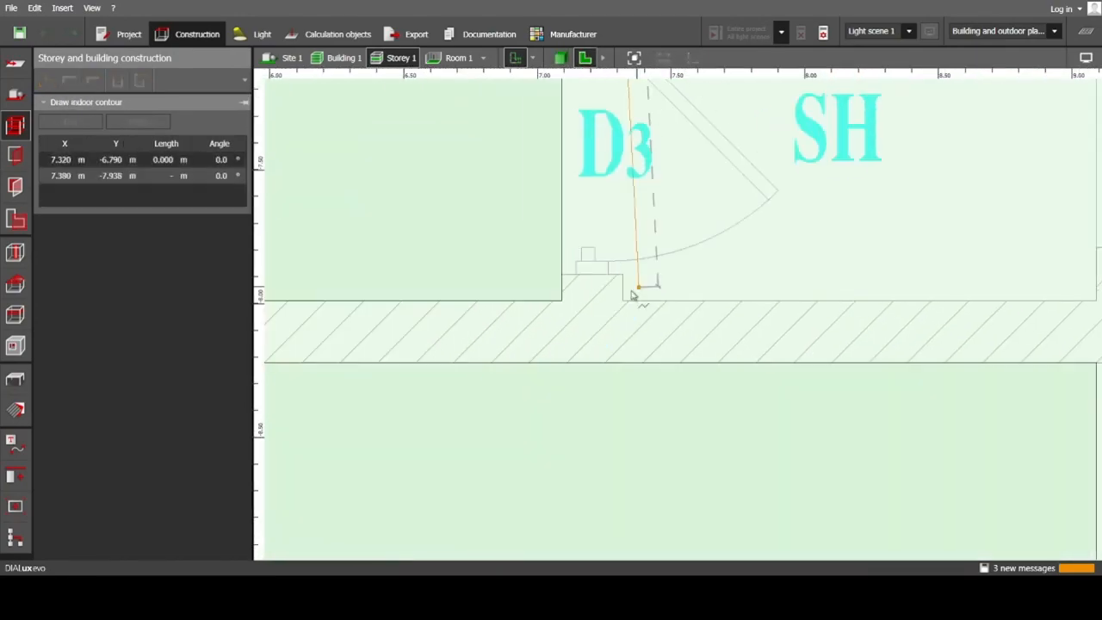
{"action": "left_click", "coordinate": [622, 300]}
{"action": "left_click", "coordinate": [672, 532]}
{"action": "left_click", "coordinate": [672, 278]}
{"action": "left_click", "coordinate": [295, 278]}
Step: Trace the WC's indoor contour along its inner walls and close it
{"action": "left_click", "coordinate": [505, 231]}
{"action": "left_click", "coordinate": [287, 418]}
{"action": "left_click", "coordinate": [742, 418]}
{"action": "left_click", "coordinate": [286, 110]}
Step: Examine all the traced rooms and walls from several angles in the 3D view, then restore the plan view
{"action": "left_click", "coordinate": [560, 57]}
{"action": "right_click_drag", "start_coordinate": [691, 327], "coordinate": [559, 401]}
{"action": "left_click", "coordinate": [586, 58]}
{"action": "left_click", "coordinate": [16, 156]}
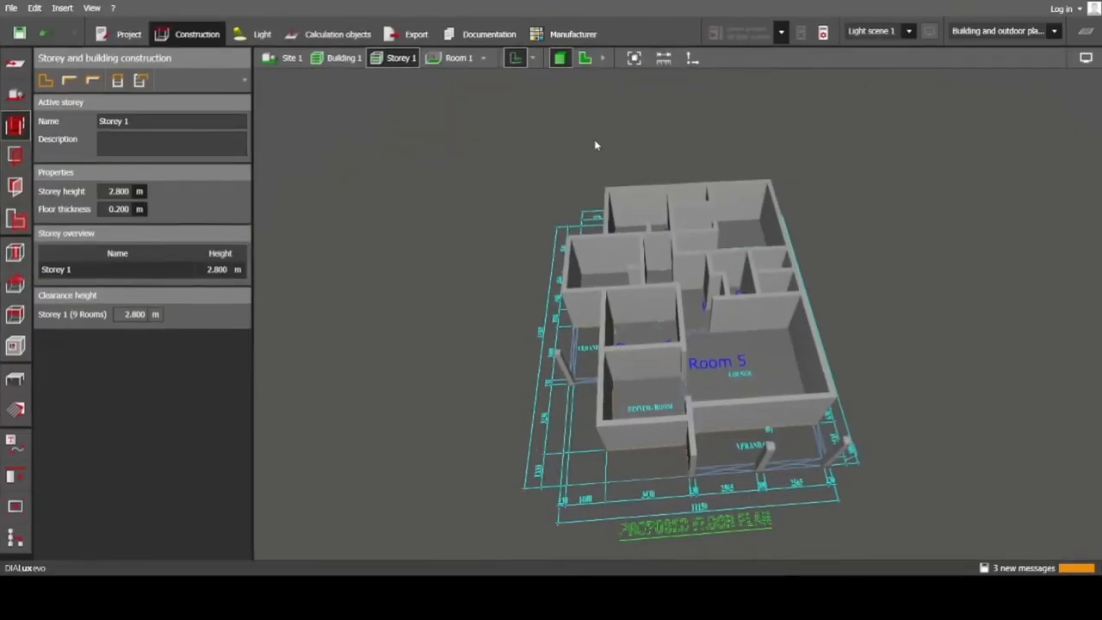
{"action": "right_click_drag", "start_coordinate": [717, 363], "coordinate": [688, 319]}
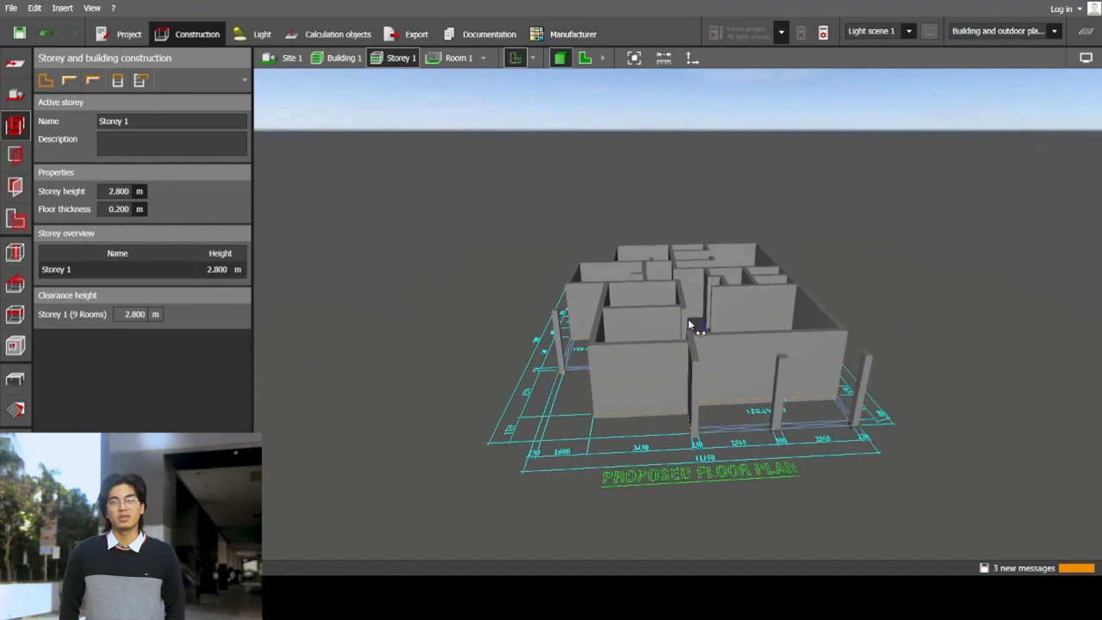
{"action": "right_click_drag", "start_coordinate": [601, 344], "coordinate": [726, 369]}
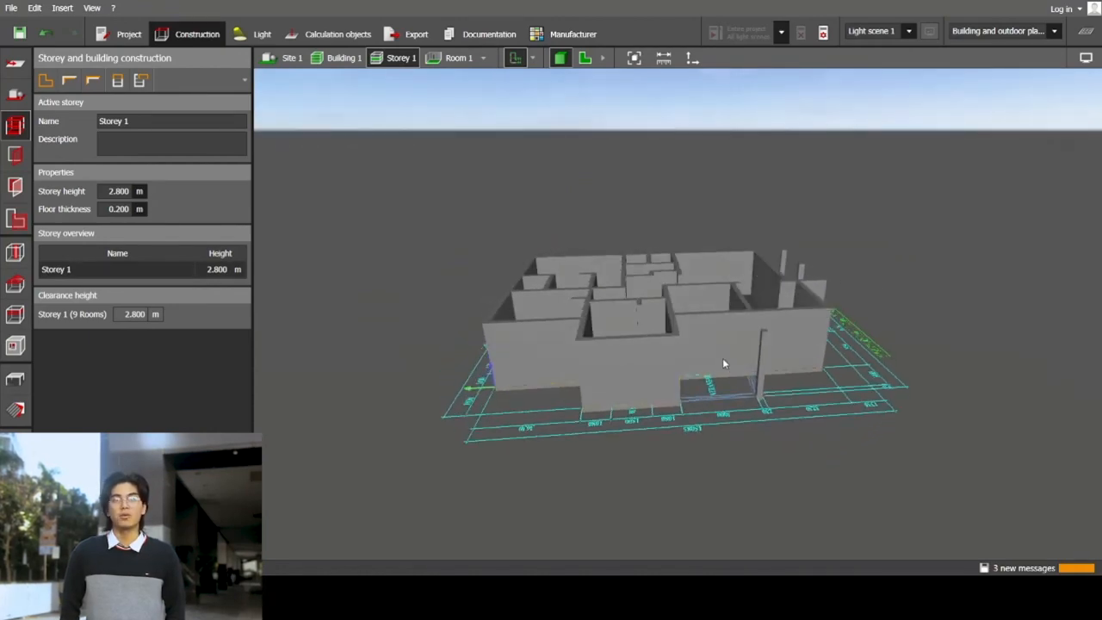
{"action": "right_click_drag", "start_coordinate": [546, 381], "coordinate": [551, 416]}
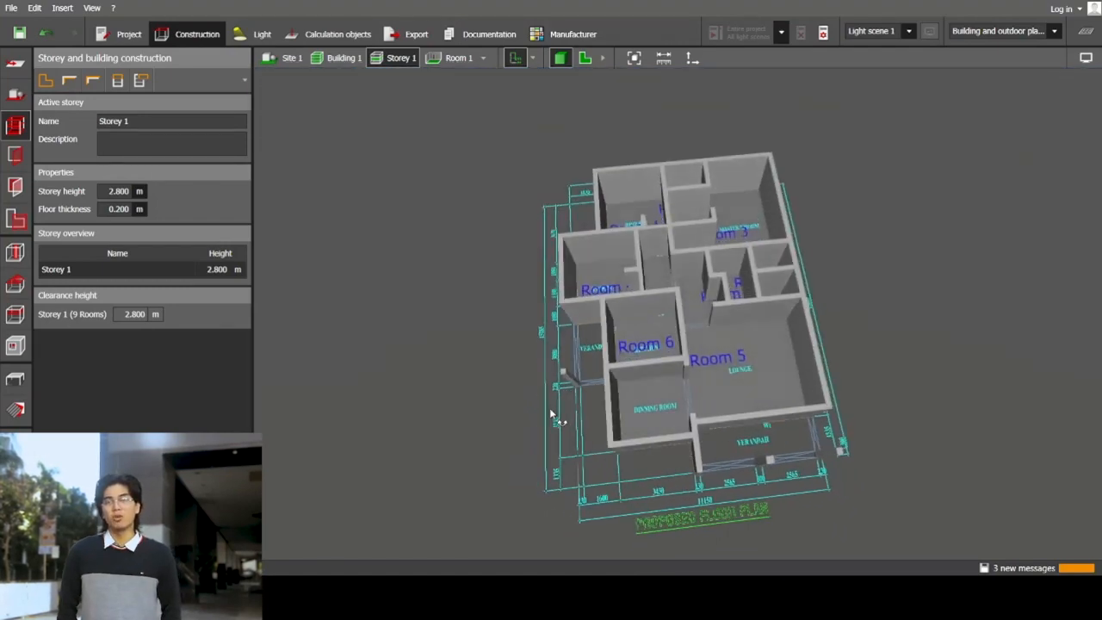
{"action": "left_click", "coordinate": [583, 58]}
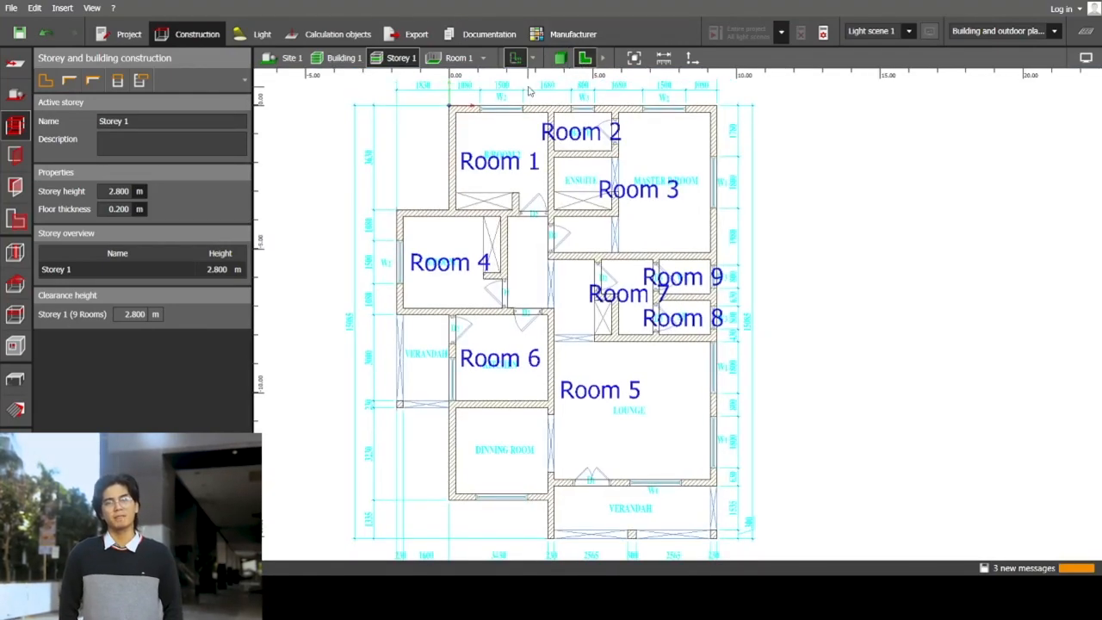
Step: Draw a 1.5 m wide rectangular window with mullion across the W2 opening in bedroom 3's left wall
{"action": "left_click", "coordinate": [20, 157]}
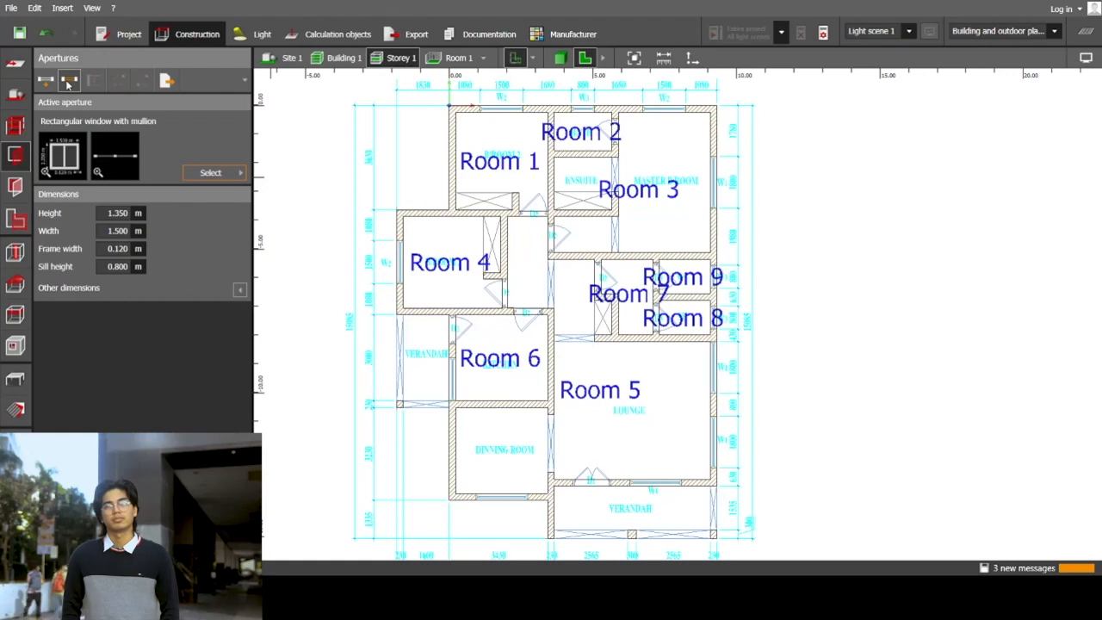
{"action": "scroll", "coordinate": [352, 256], "scroll_direction": "up", "scroll_amount": 5}
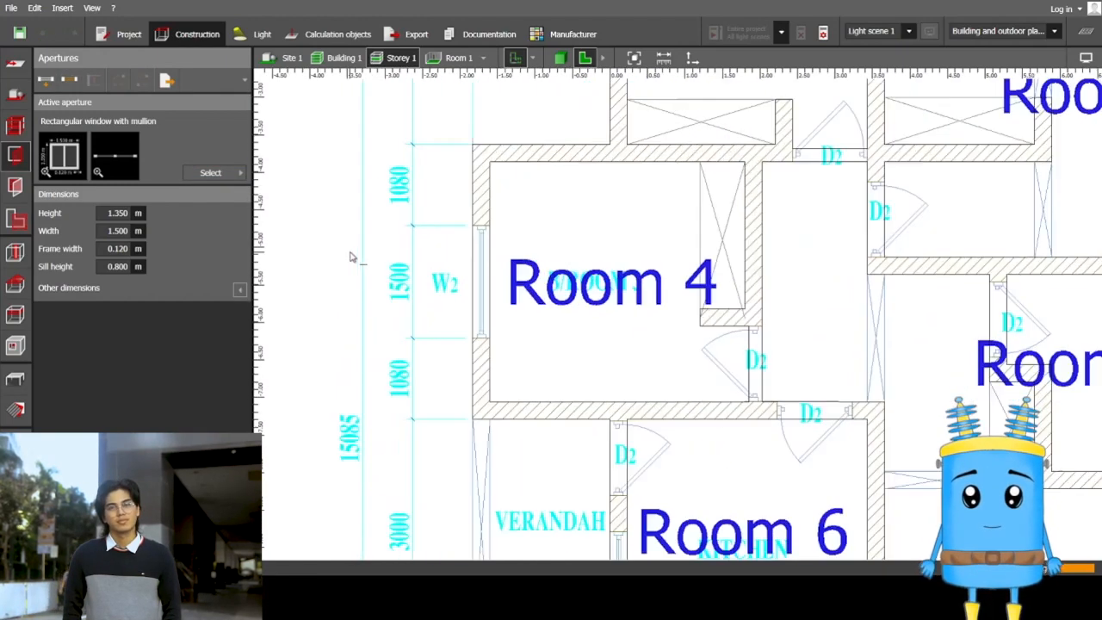
{"action": "scroll", "coordinate": [519, 218], "scroll_direction": "up", "scroll_amount": 2}
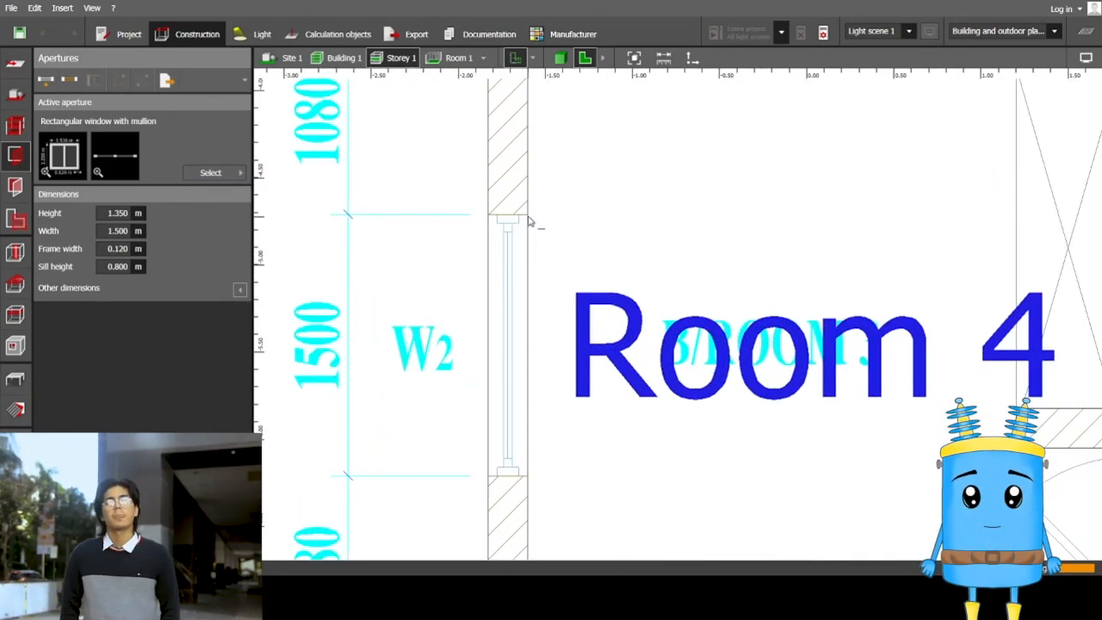
{"action": "left_click", "coordinate": [528, 217]}
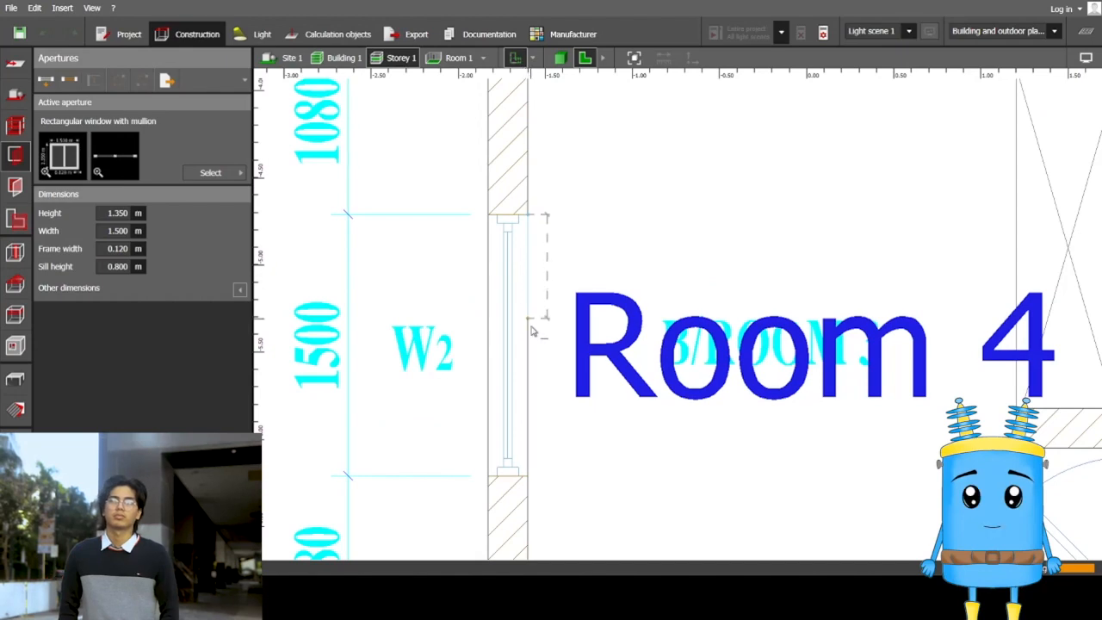
{"action": "left_click", "coordinate": [526, 471]}
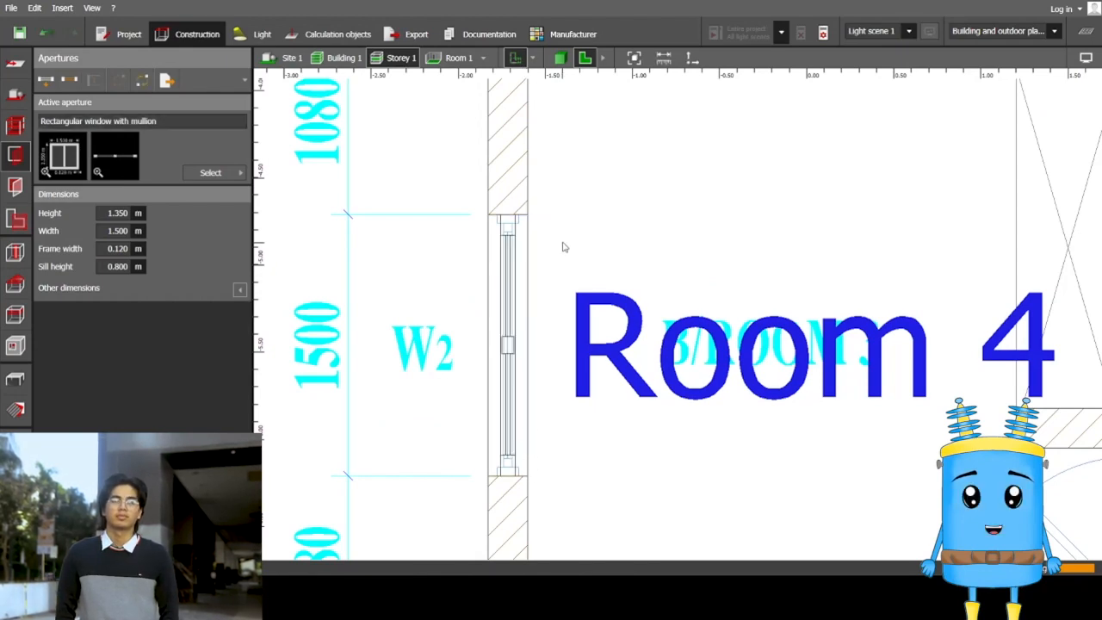
Step: Examine bedroom 3's new window from outside the building in the 3D view
{"action": "scroll", "coordinate": [561, 344], "scroll_direction": "down", "scroll_amount": 4}
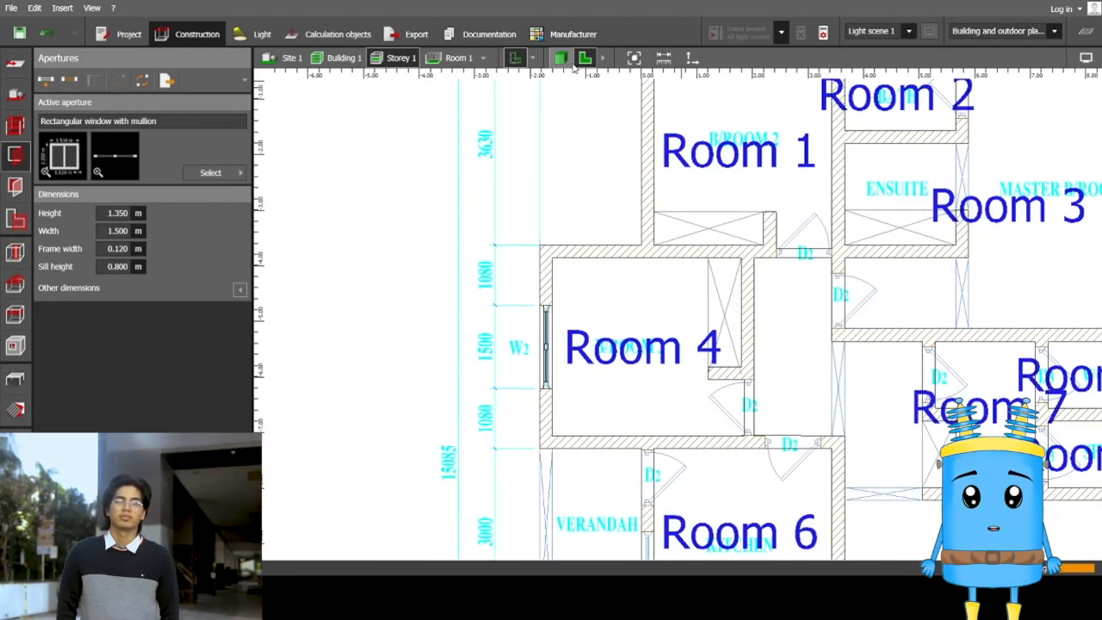
{"action": "left_click", "coordinate": [565, 63]}
{"action": "right_click_drag", "start_coordinate": [571, 347], "coordinate": [652, 312]}
{"action": "scroll", "coordinate": [649, 314], "scroll_direction": "up", "scroll_amount": 5}
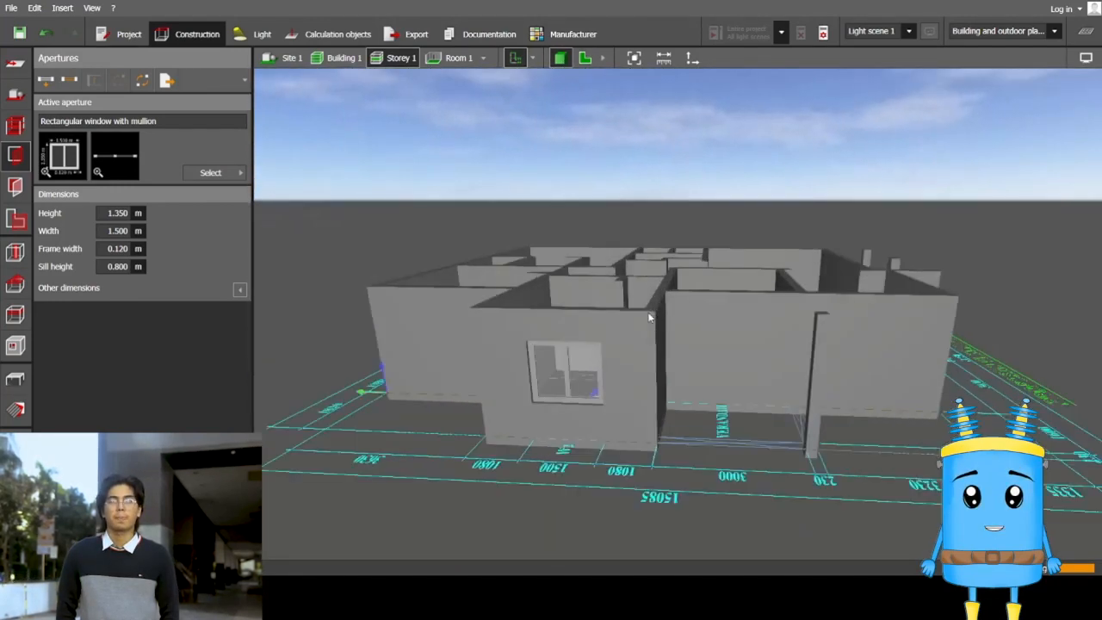
{"action": "scroll", "coordinate": [594, 428], "scroll_direction": "down", "scroll_amount": 5}
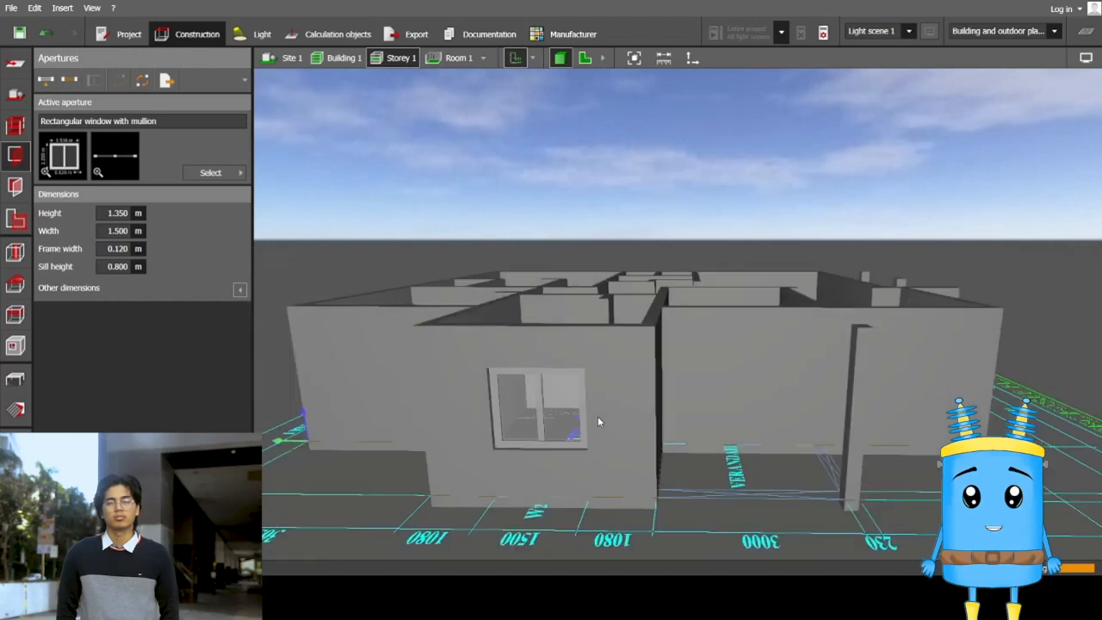
Step: Stretch bedroom 3's window downward to a height of 1.708 m in the 3D view, and undo the resize
{"action": "left_click", "coordinate": [560, 412]}
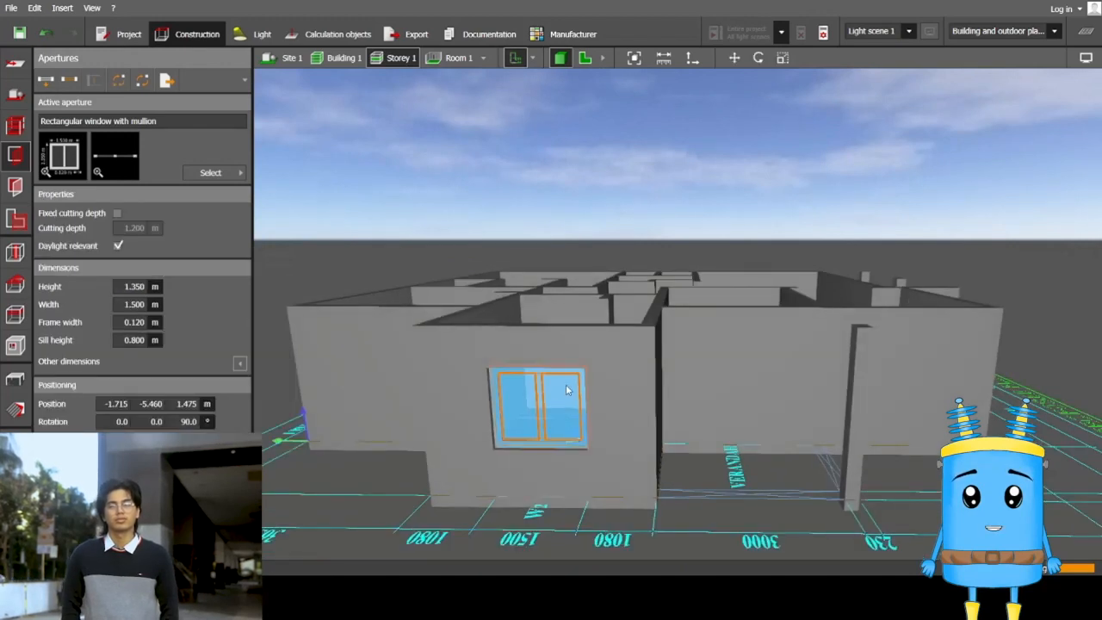
{"action": "left_click_drag", "start_coordinate": [507, 454], "coordinate": [532, 480]}
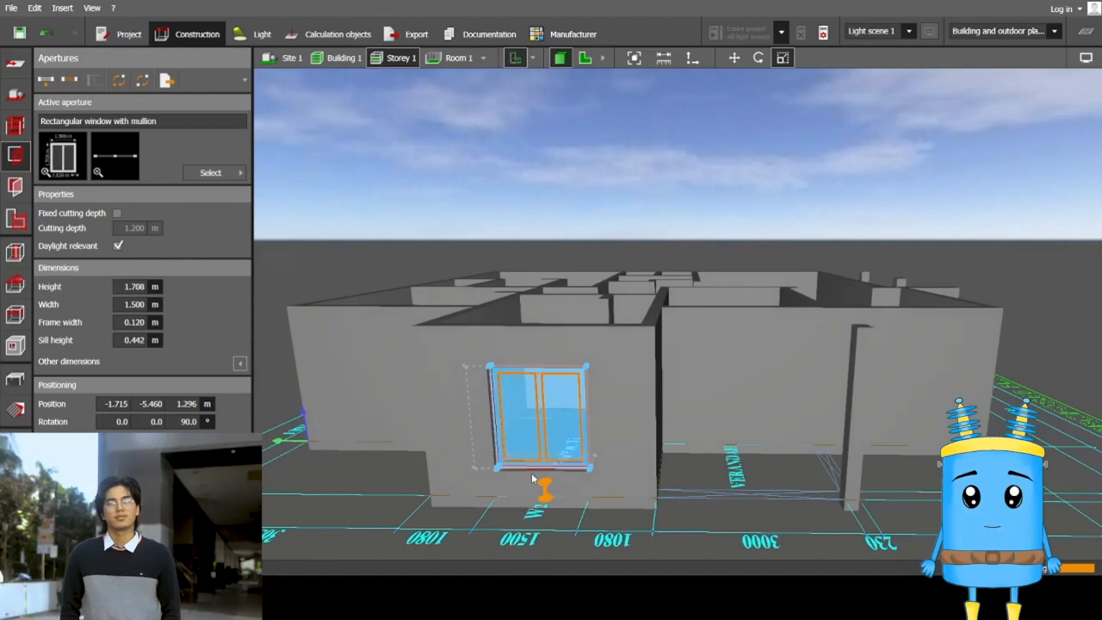
{"action": "right_click_drag", "start_coordinate": [532, 474], "coordinate": [536, 450]}
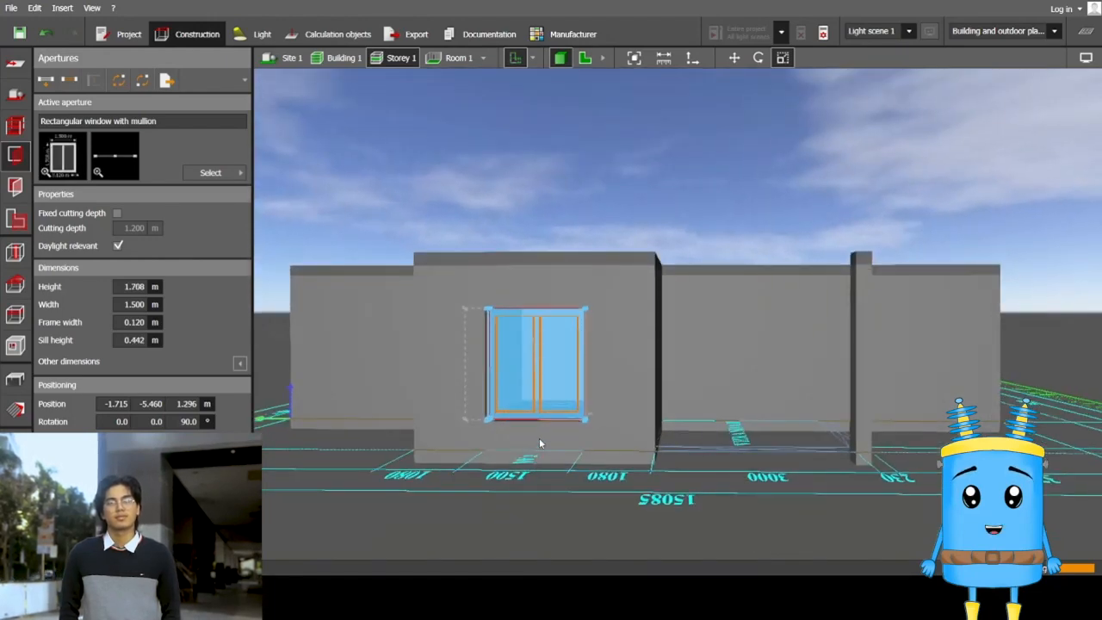
{"action": "left_click", "coordinate": [539, 439]}
{"action": "key", "text": "ctrl+z"}
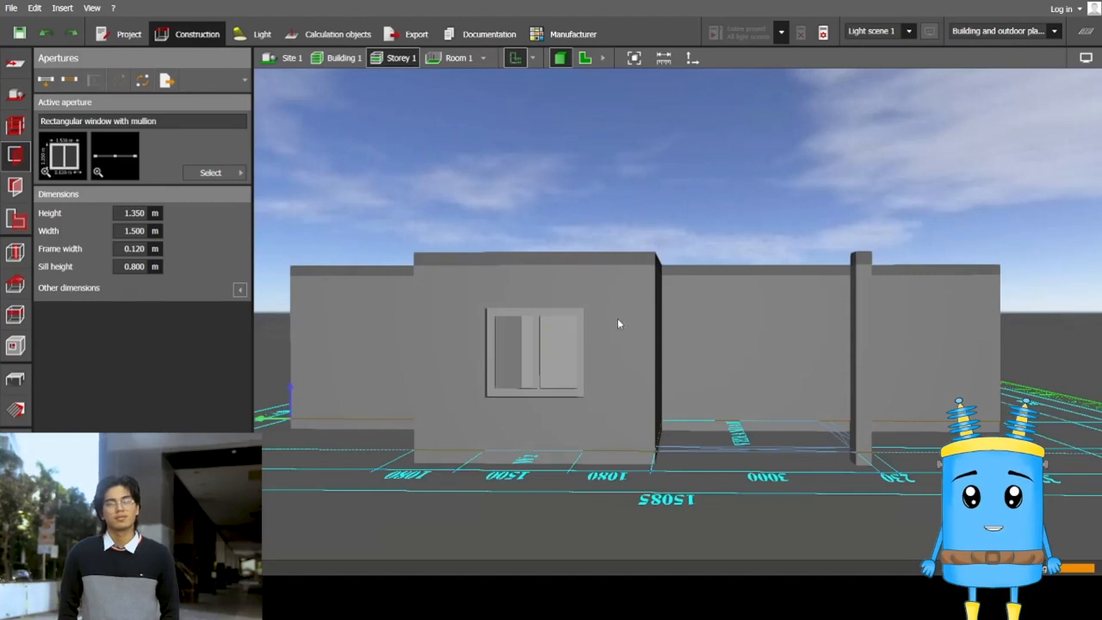
{"action": "right_click_drag", "start_coordinate": [617, 324], "coordinate": [605, 345]}
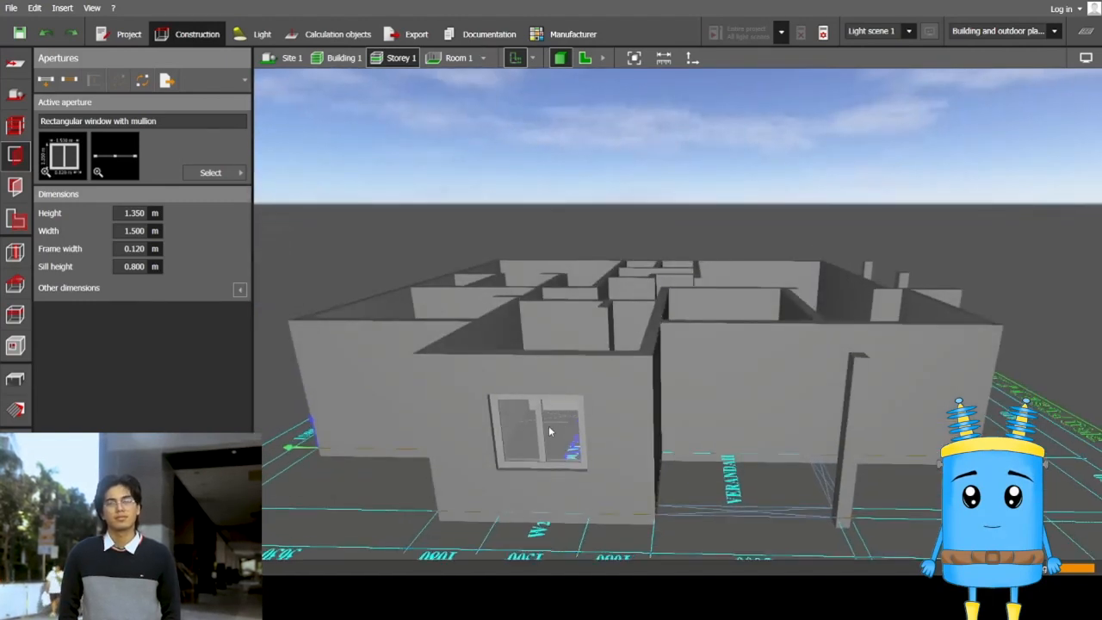
Step: In the plan view, draw rectangular windows with mullion across bedroom 2's 1.5 m W2 opening and the bathroom's 0.8 m W3 opening
{"action": "left_click", "coordinate": [585, 57]}
{"action": "scroll", "coordinate": [689, 382], "scroll_direction": "down", "scroll_amount": 3}
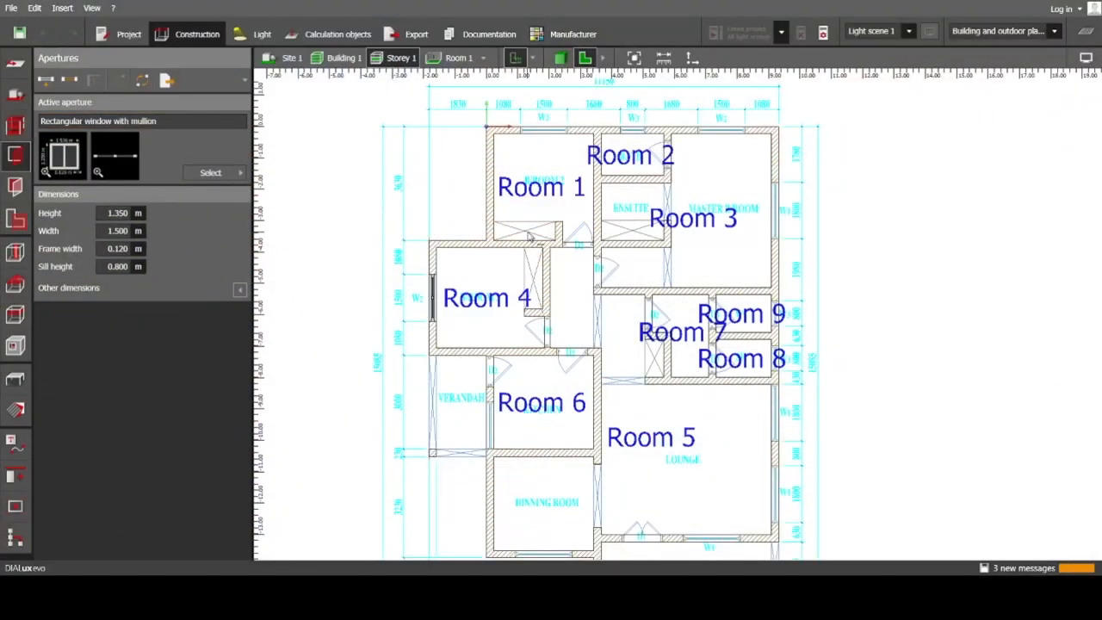
{"action": "scroll", "coordinate": [531, 236], "scroll_direction": "up", "scroll_amount": 2}
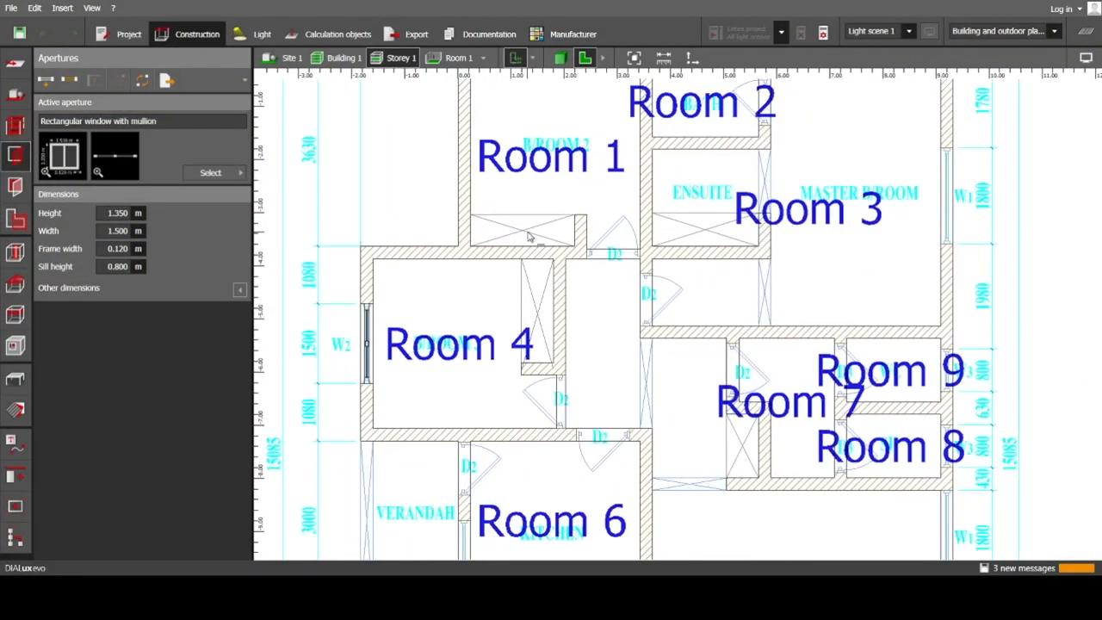
{"action": "scroll", "coordinate": [544, 390], "scroll_direction": "up", "scroll_amount": 4}
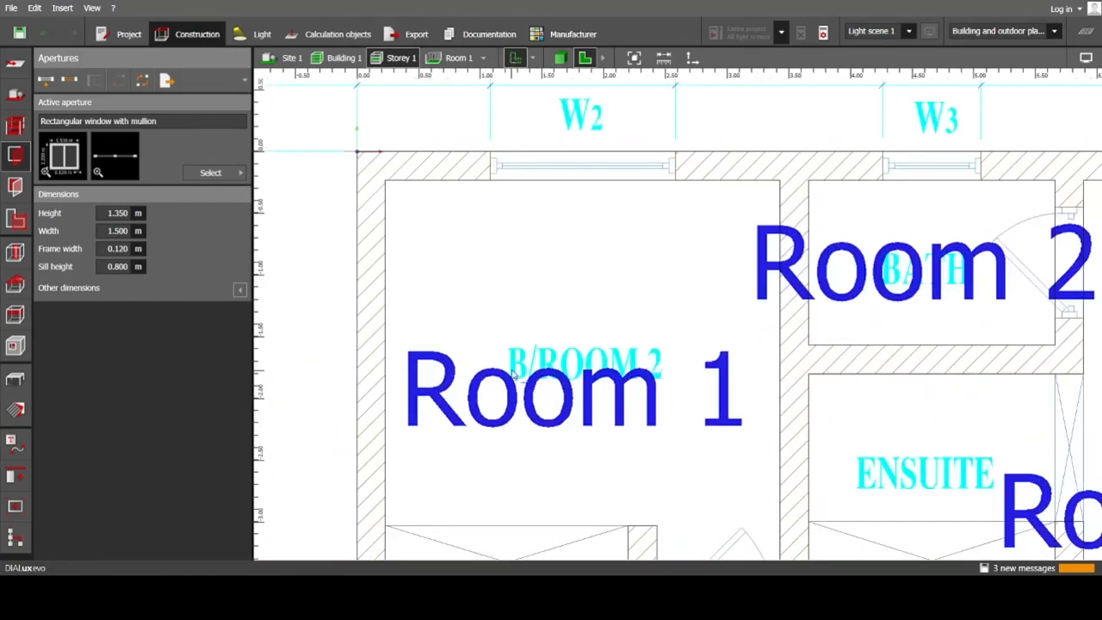
{"action": "middle_click_drag", "start_coordinate": [510, 343], "coordinate": [512, 353]}
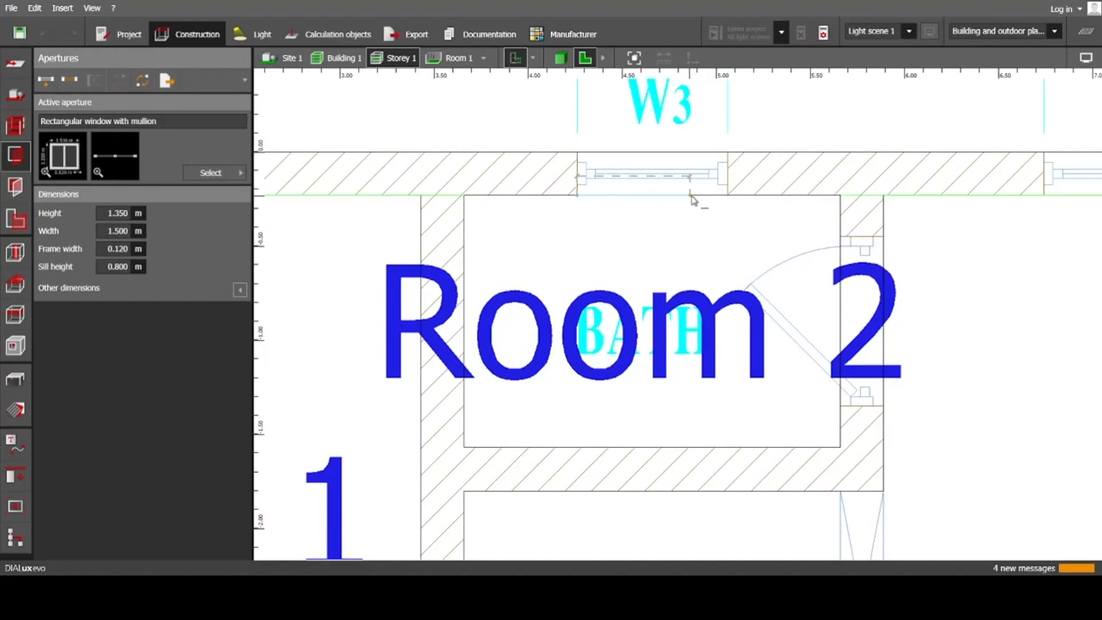
{"action": "left_click_drag", "start_coordinate": [690, 196], "coordinate": [727, 195]}
Step: Draw a 1.5 m wide window with mullion across the W2 opening in the master bedroom's upper wall
{"action": "scroll", "coordinate": [700, 290], "scroll_direction": "down", "scroll_amount": 5}
{"action": "middle_click_drag", "start_coordinate": [1008, 361], "coordinate": [698, 396]}
{"action": "scroll", "coordinate": [567, 297], "scroll_direction": "up", "scroll_amount": 2}
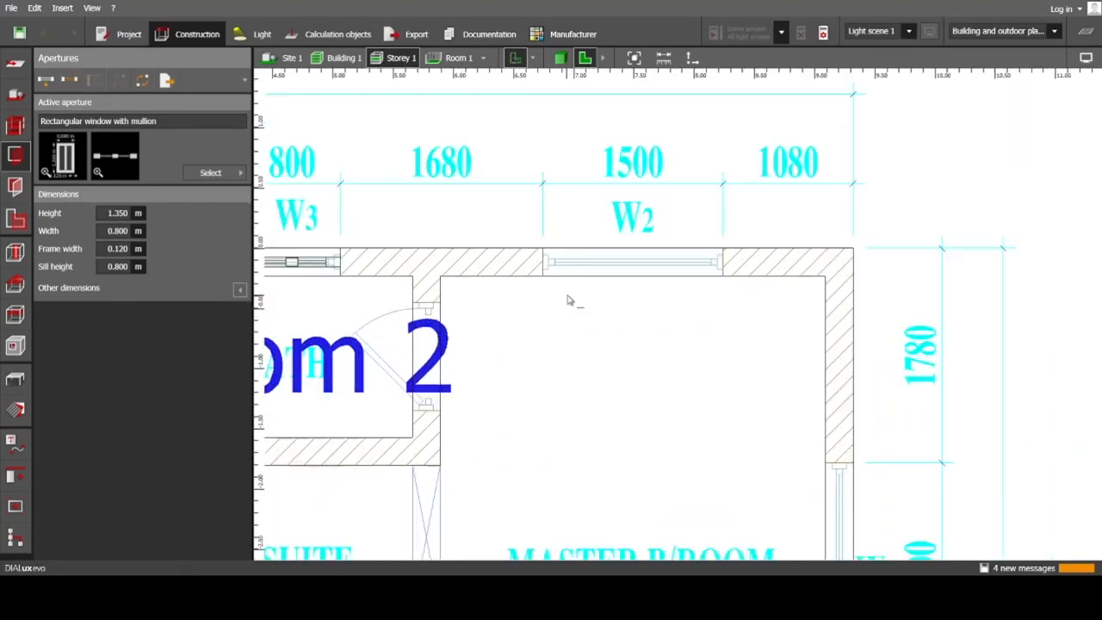
{"action": "scroll", "coordinate": [567, 300], "scroll_direction": "up", "scroll_amount": 2}
{"action": "left_click_drag", "start_coordinate": [536, 270], "coordinate": [806, 275]}
Step: Draw a 1.8 m wide window with mullion across the W1 opening in the master bedroom's right wall
{"action": "scroll", "coordinate": [608, 447], "scroll_direction": "down", "scroll_amount": 5}
{"action": "middle_click_drag", "start_coordinate": [607, 447], "coordinate": [520, 155]}
{"action": "scroll", "coordinate": [520, 155], "scroll_direction": "up", "scroll_amount": 2}
{"action": "scroll", "coordinate": [675, 211], "scroll_direction": "up", "scroll_amount": 2}
{"action": "left_click_drag", "start_coordinate": [709, 190], "coordinate": [708, 410]}
Step: Draw 0.8 m wide windows with mullion across the W3 openings of the WC and the shower room (SH)
{"action": "scroll", "coordinate": [617, 449], "scroll_direction": "down", "scroll_amount": 5}
{"action": "middle_click_drag", "start_coordinate": [543, 488], "coordinate": [647, 221]}
{"action": "scroll", "coordinate": [592, 230], "scroll_direction": "up", "scroll_amount": 3}
{"action": "scroll", "coordinate": [602, 224], "scroll_direction": "up", "scroll_amount": 1}
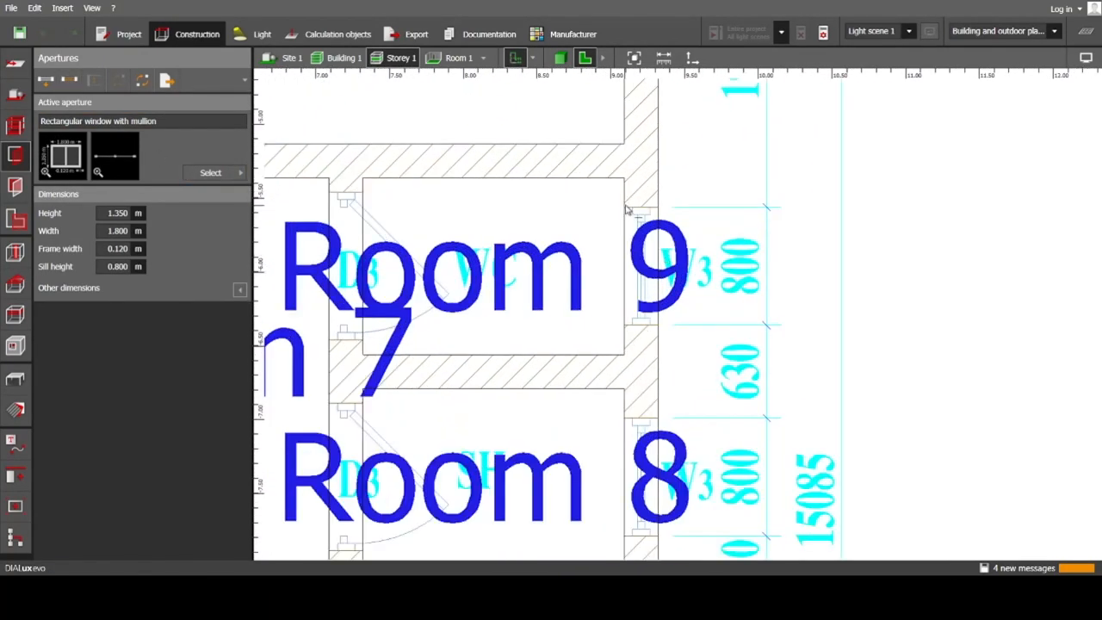
{"action": "scroll", "coordinate": [627, 329], "scroll_direction": "up", "scroll_amount": 4}
{"action": "left_click_drag", "start_coordinate": [627, 329], "coordinate": [624, 334]}
{"action": "scroll", "coordinate": [578, 388], "scroll_direction": "down", "scroll_amount": 4}
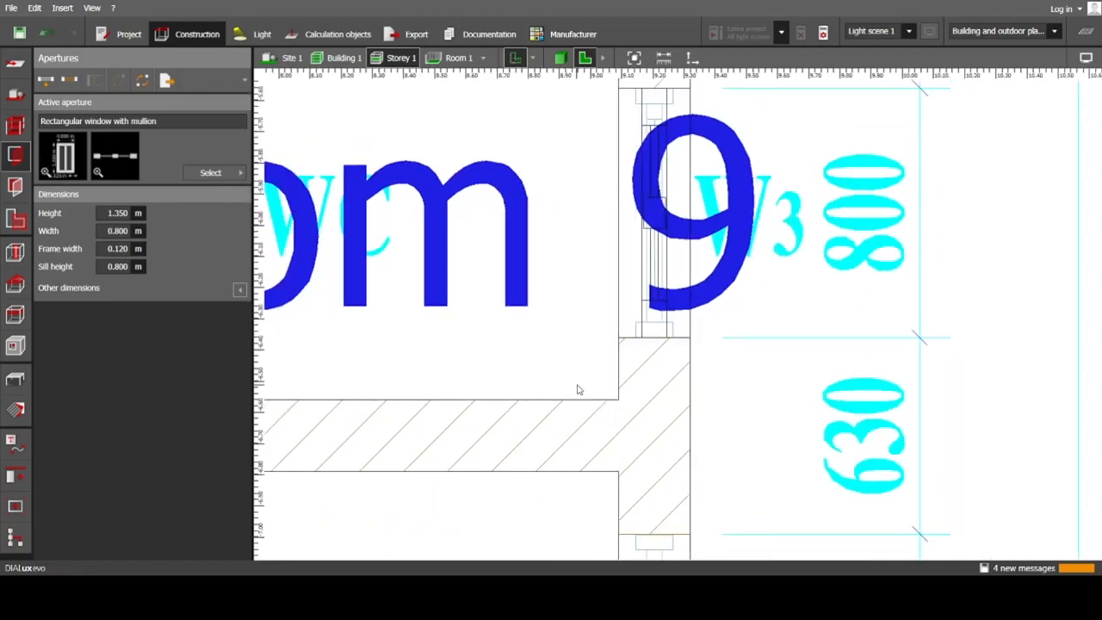
{"action": "middle_click_drag", "start_coordinate": [564, 413], "coordinate": [551, 144]}
{"action": "left_click_drag", "start_coordinate": [586, 196], "coordinate": [587, 321]}
Step: Draw 1.8 m wide windows with mullion across the two W1 openings in the lounge's right wall
{"action": "scroll", "coordinate": [528, 375], "scroll_direction": "down", "scroll_amount": 5}
{"action": "middle_click_drag", "start_coordinate": [439, 478], "coordinate": [464, 285]}
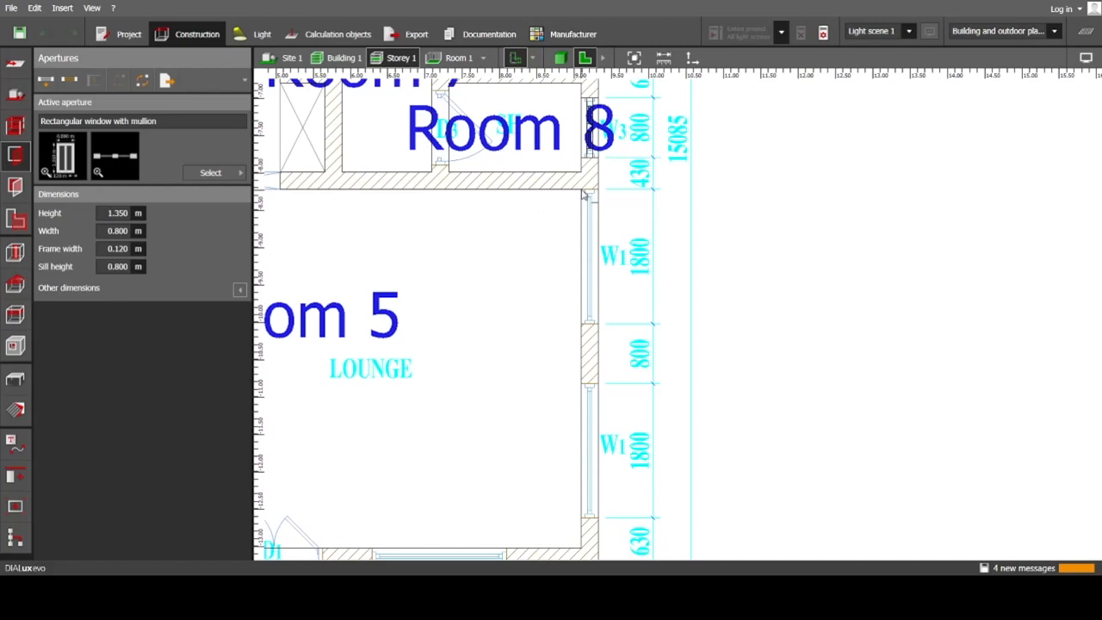
{"action": "left_click_drag", "start_coordinate": [583, 329], "coordinate": [583, 327]}
{"action": "scroll", "coordinate": [560, 362], "scroll_direction": "down", "scroll_amount": 1}
{"action": "middle_click_drag", "start_coordinate": [491, 451], "coordinate": [485, 258]}
{"action": "left_click", "coordinate": [71, 81]}
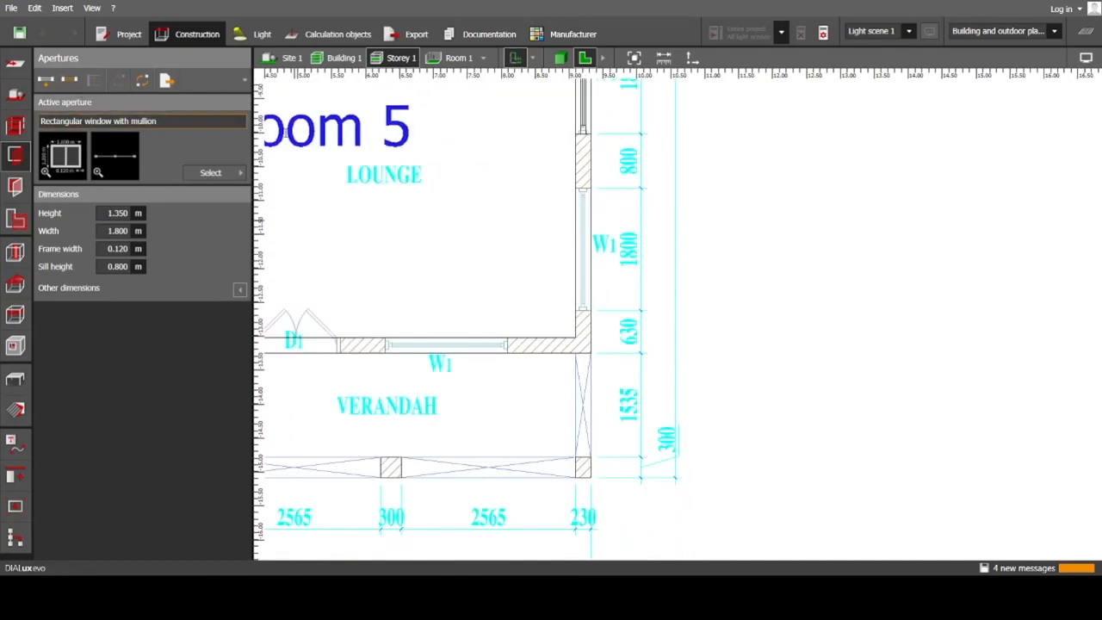
{"action": "scroll", "coordinate": [579, 192], "scroll_direction": "up", "scroll_amount": 4}
{"action": "left_click_drag", "start_coordinate": [573, 215], "coordinate": [577, 373]}
Step: Draw a 1.8 m wide window with mullion across the W1 opening between the lounge and the front verandah
{"action": "middle_click_drag", "start_coordinate": [517, 370], "coordinate": [651, 341]}
{"action": "left_click", "coordinate": [71, 82]}
{"action": "scroll", "coordinate": [417, 310], "scroll_direction": "up", "scroll_amount": 3}
{"action": "scroll", "coordinate": [677, 445], "scroll_direction": "up", "scroll_amount": 3}
{"action": "middle_click_drag", "start_coordinate": [681, 453], "coordinate": [896, 461]}
{"action": "left_click_drag", "start_coordinate": [895, 460], "coordinate": [459, 460]}
Step: Draw a 1.8 m wide window with mullion across the opening in the dining room's lower wall
{"action": "scroll", "coordinate": [461, 460], "scroll_direction": "down", "scroll_amount": 3}
{"action": "middle_click_drag", "start_coordinate": [413, 487], "coordinate": [742, 418]}
{"action": "scroll", "coordinate": [742, 422], "scroll_direction": "down", "scroll_amount": 4}
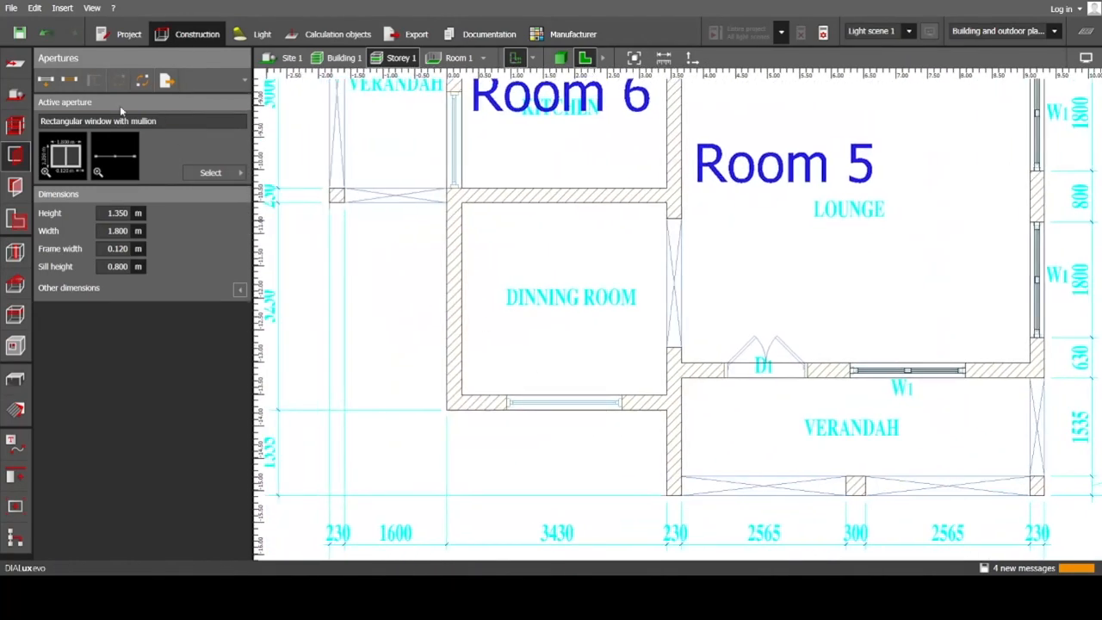
{"action": "left_click", "coordinate": [71, 81]}
{"action": "scroll", "coordinate": [595, 442], "scroll_direction": "up", "scroll_amount": 5}
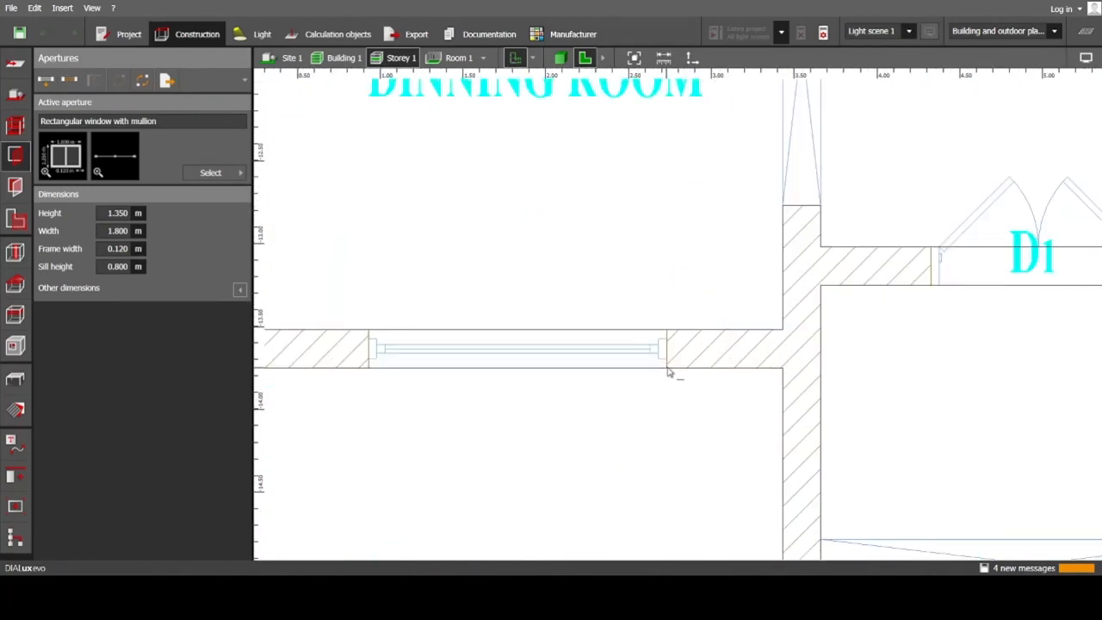
Step: Draw a 1.5 m wide window with mullion across the opening in the kitchen wall facing the side verandah
{"action": "scroll", "coordinate": [386, 387], "scroll_direction": "down", "scroll_amount": 5}
{"action": "scroll", "coordinate": [603, 534], "scroll_direction": "up", "scroll_amount": 2}
{"action": "scroll", "coordinate": [529, 285], "scroll_direction": "up", "scroll_amount": 3}
{"action": "scroll", "coordinate": [361, 345], "scroll_direction": "up", "scroll_amount": 1}
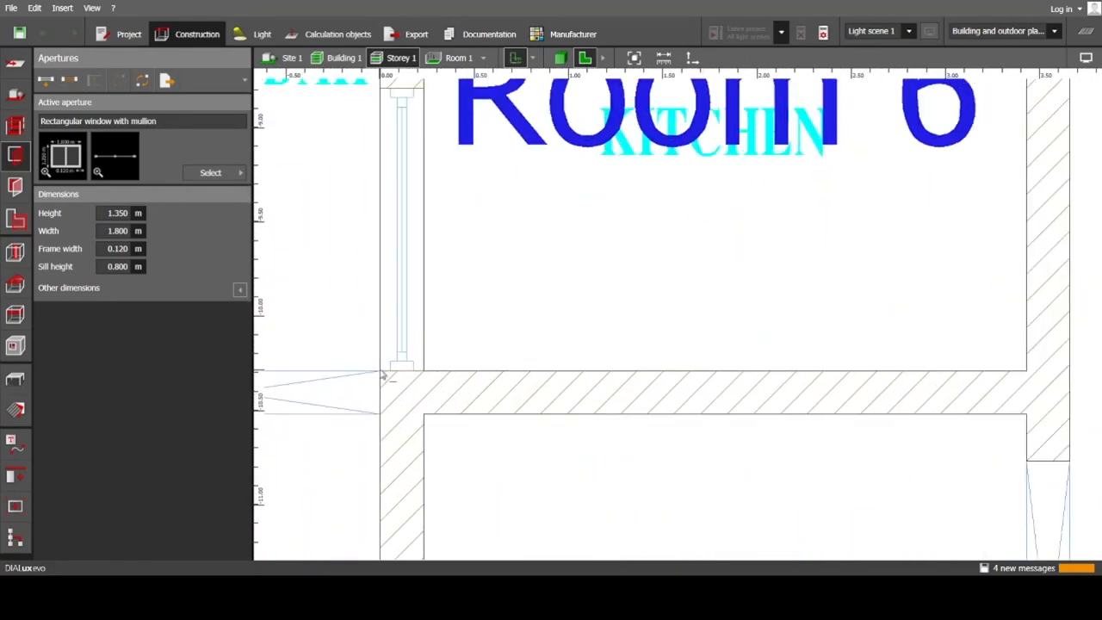
{"action": "left_click", "coordinate": [396, 207]}
Step: Examine all the inserted windows across the house from several angles in the 3D view, then restore the plan view
{"action": "scroll", "coordinate": [505, 340], "scroll_direction": "down", "scroll_amount": 5}
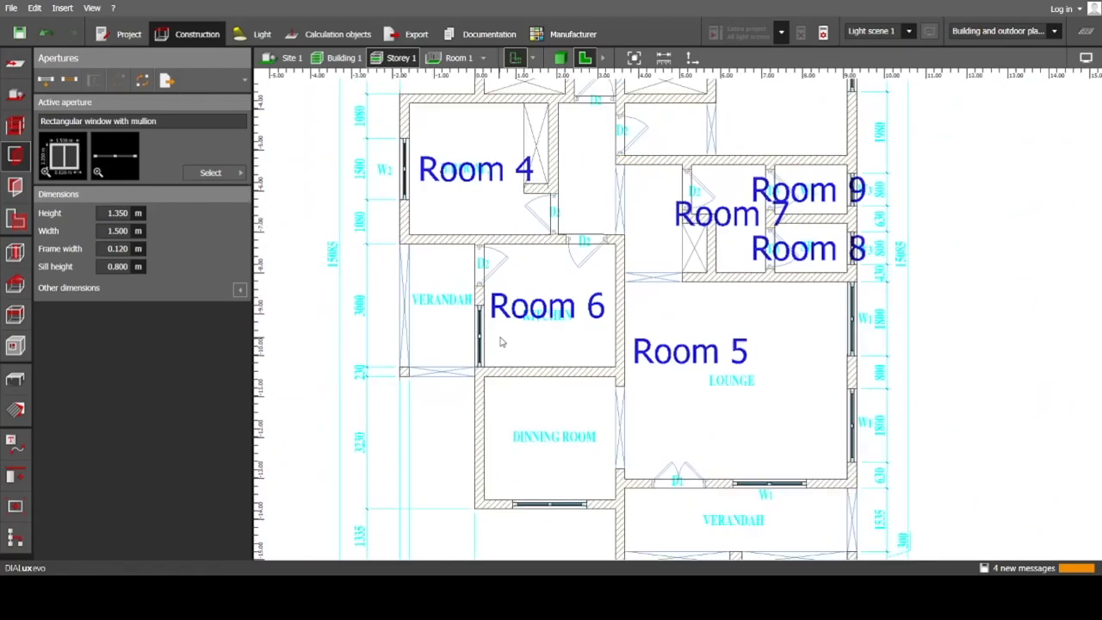
{"action": "middle_click_drag", "start_coordinate": [612, 351], "coordinate": [602, 372]}
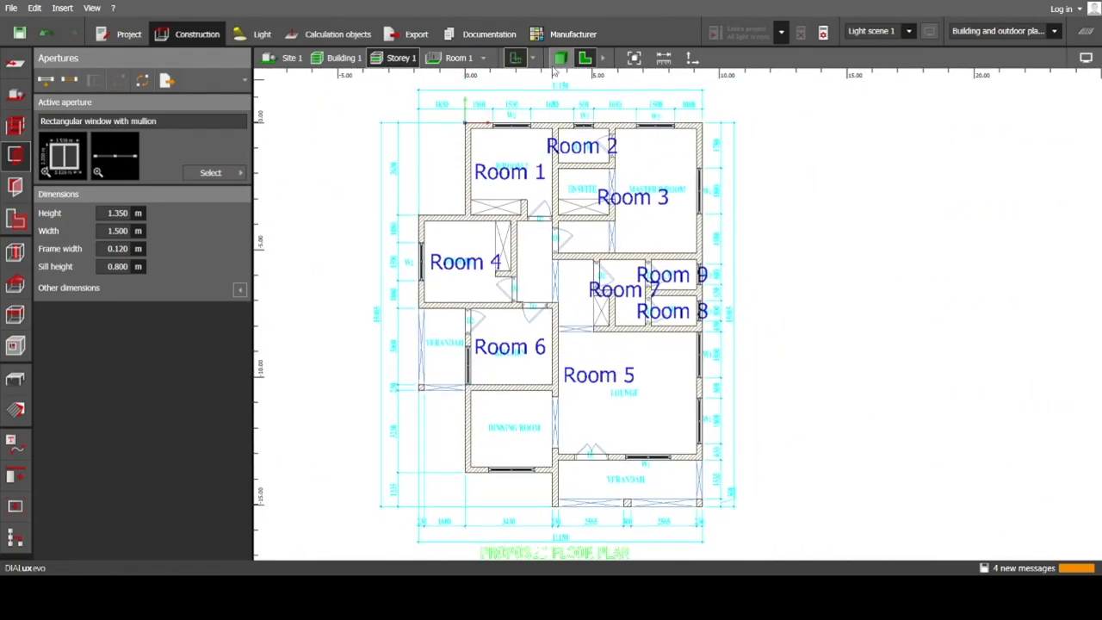
{"action": "left_click", "coordinate": [561, 57]}
{"action": "right_click_drag", "start_coordinate": [615, 342], "coordinate": [713, 438]}
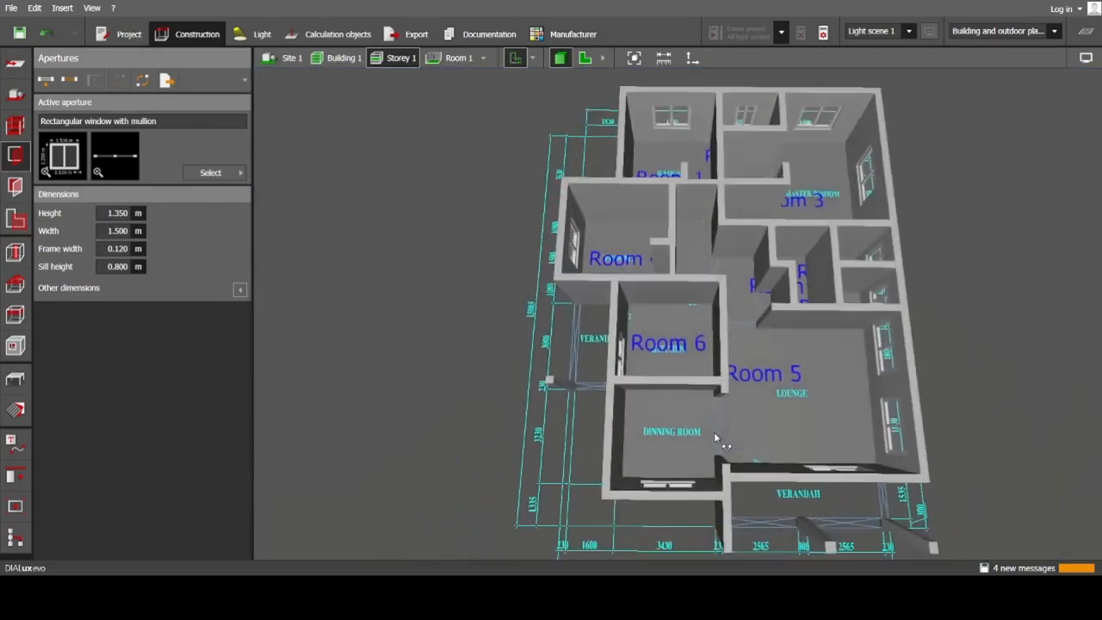
{"action": "right_click_drag", "start_coordinate": [732, 361], "coordinate": [724, 292]}
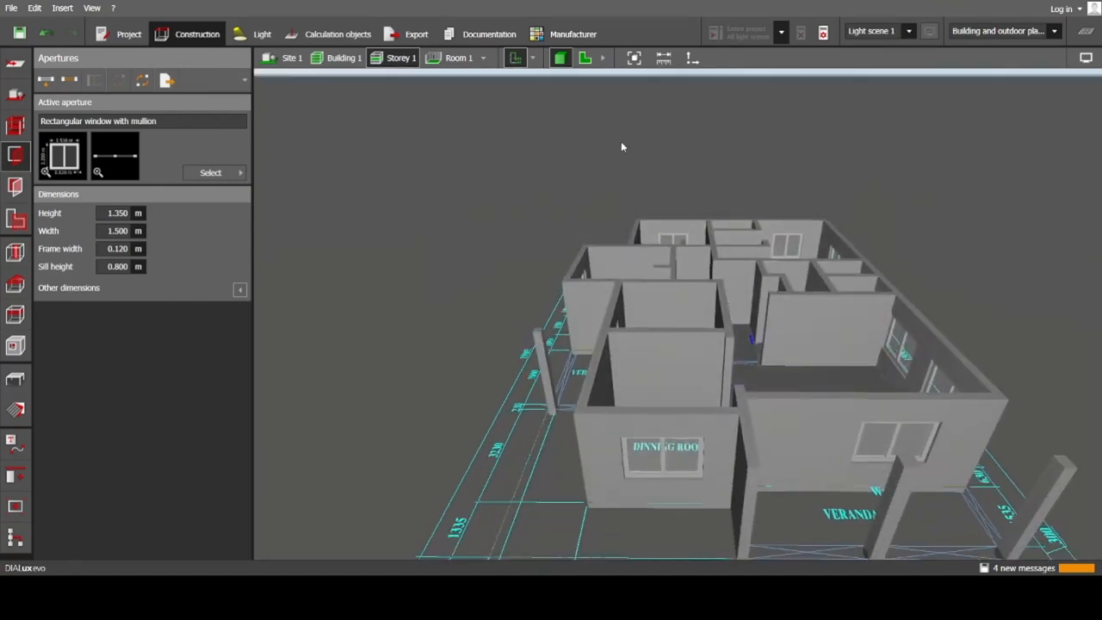
{"action": "left_click", "coordinate": [585, 58]}
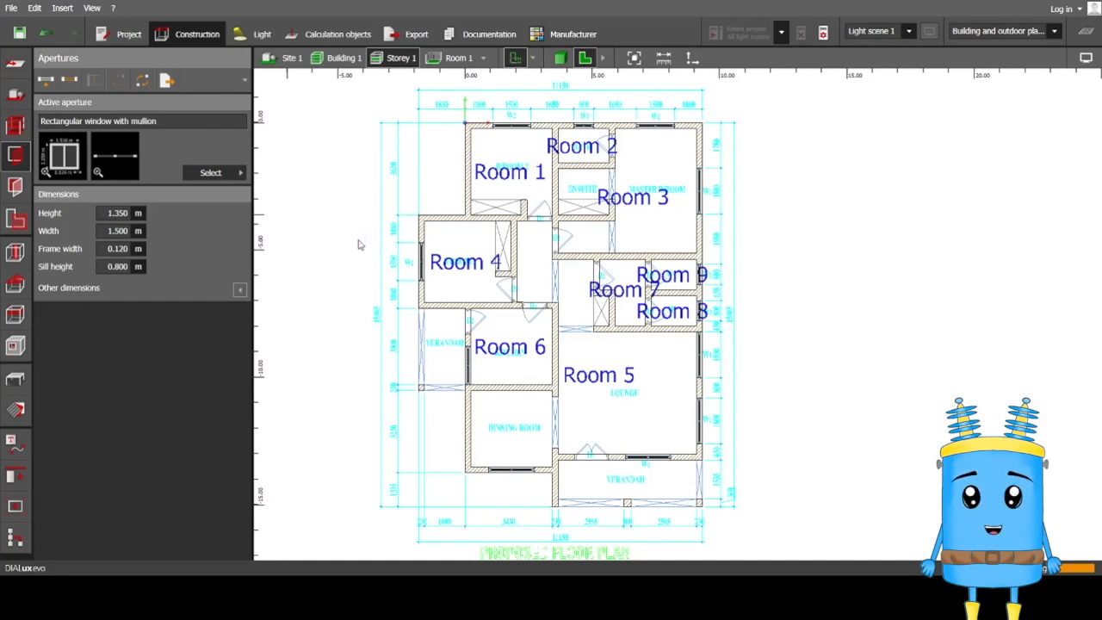
Step: Draw a standard door 2.0 m high and about 1.009 m wide across bedroom 3's D2 opening
{"action": "left_click", "coordinate": [384, 246]}
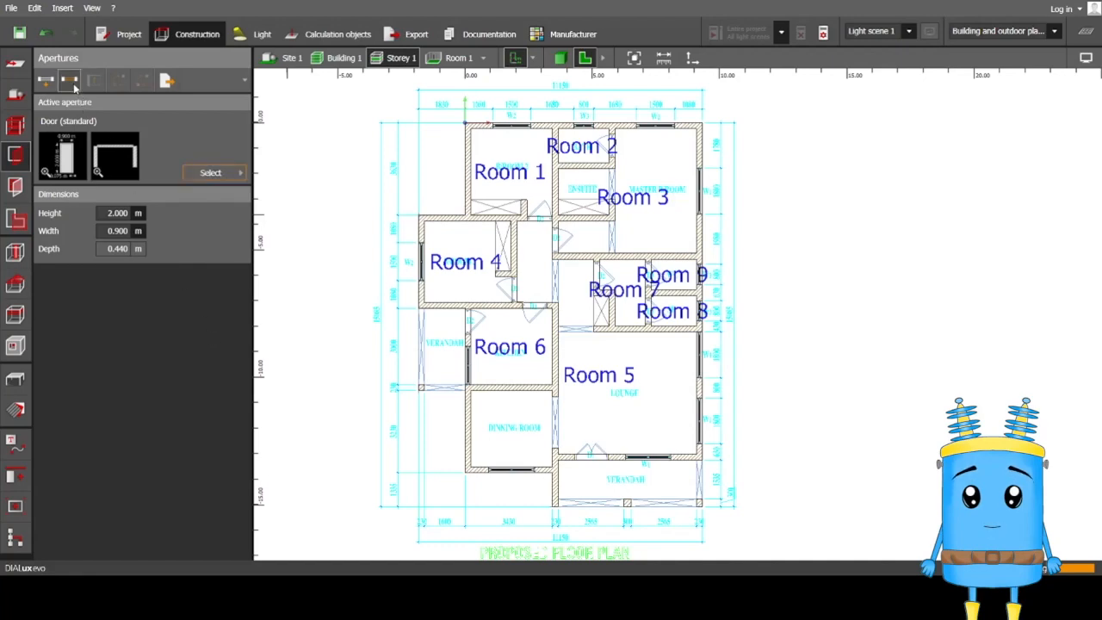
{"action": "scroll", "coordinate": [490, 302], "scroll_direction": "up", "scroll_amount": 5}
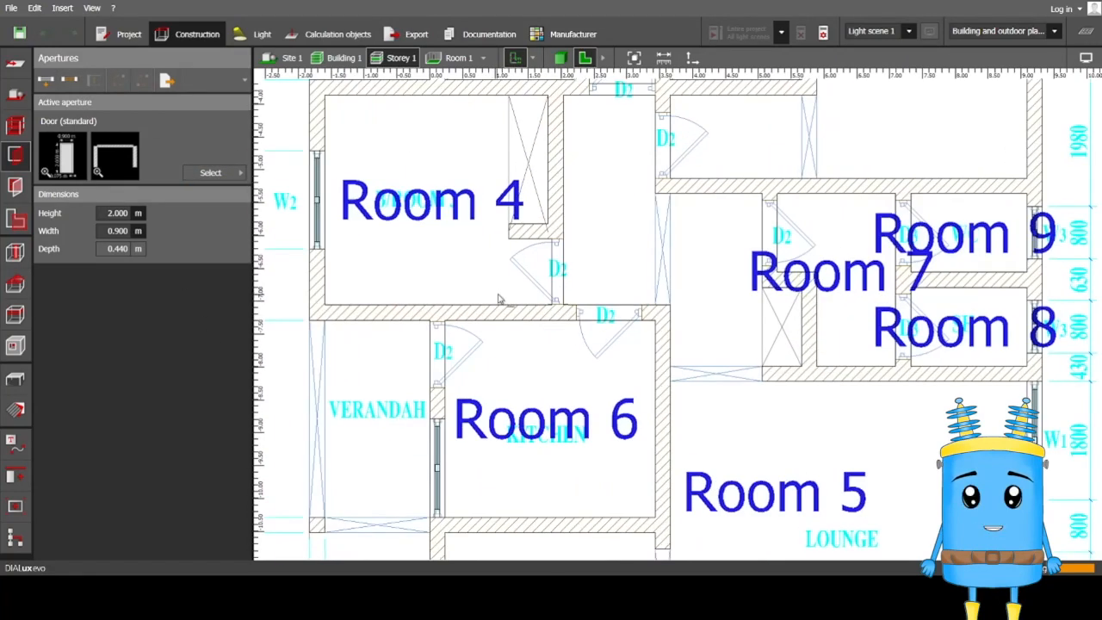
{"action": "scroll", "coordinate": [498, 298], "scroll_direction": "up", "scroll_amount": 2}
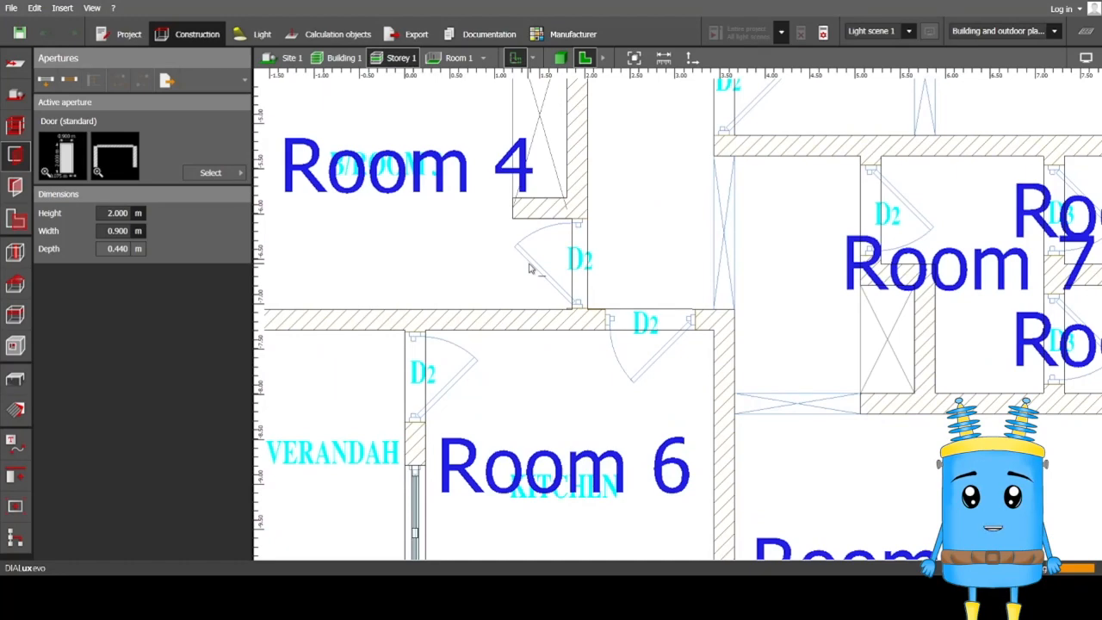
{"action": "scroll", "coordinate": [534, 269], "scroll_direction": "up", "scroll_amount": 3}
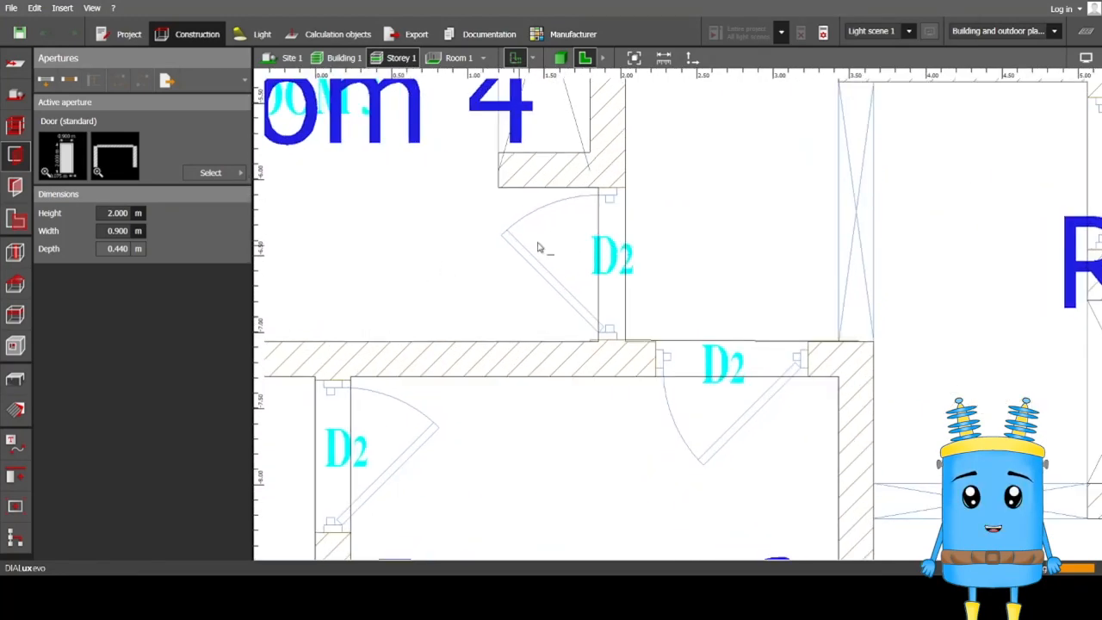
{"action": "scroll", "coordinate": [591, 306], "scroll_direction": "up", "scroll_amount": 1}
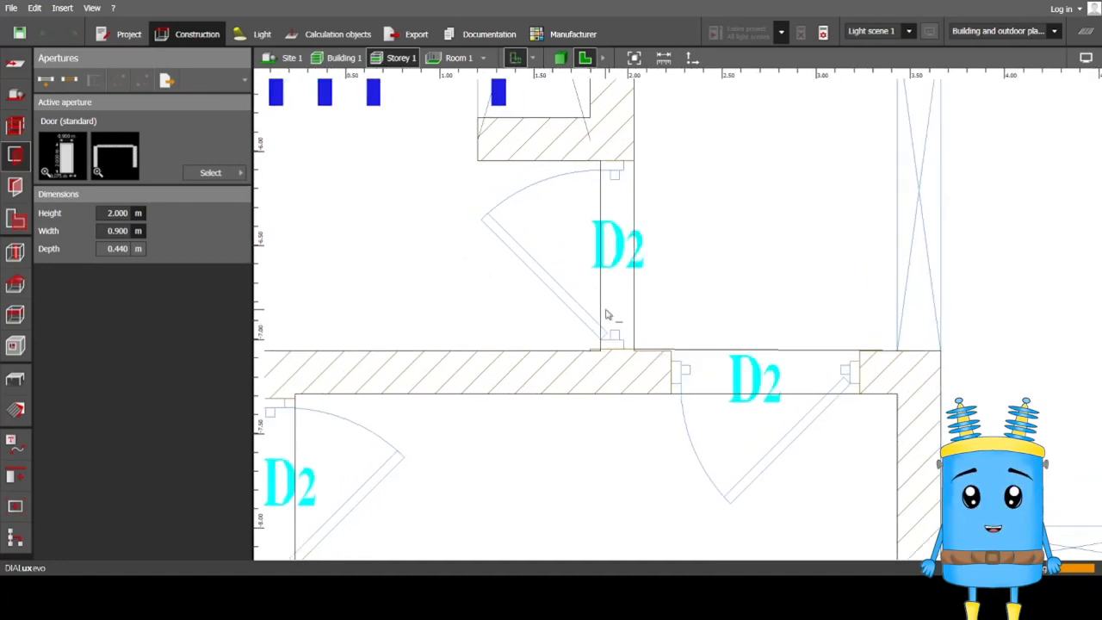
{"action": "scroll", "coordinate": [586, 255], "scroll_direction": "up", "scroll_amount": 2}
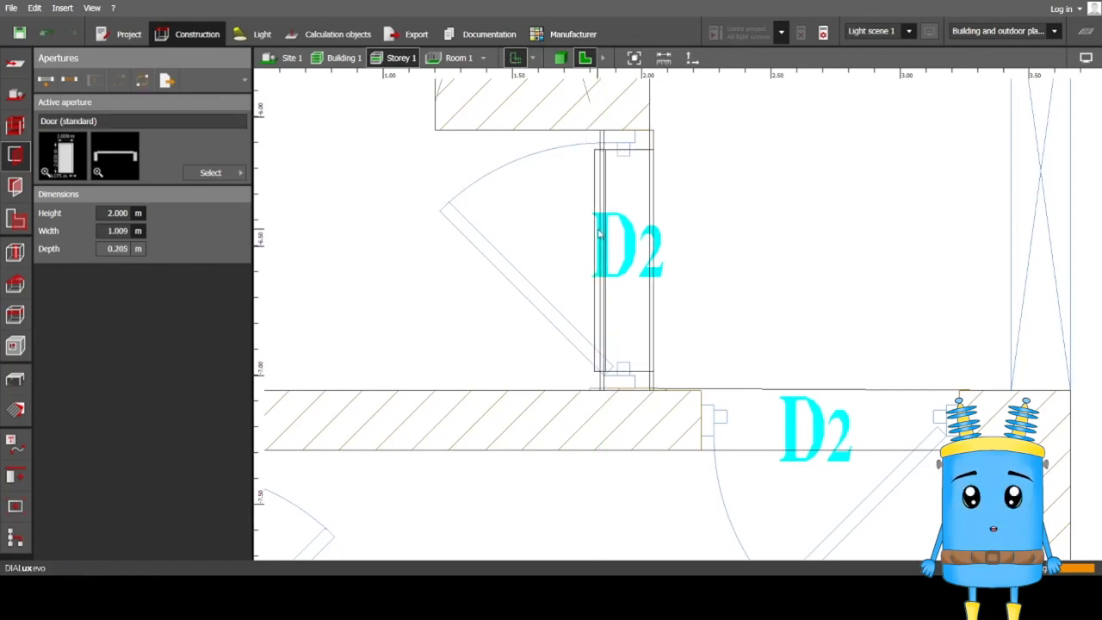
Step: Examine bedroom 3's new door in the 3D view, then restore the plan view
{"action": "scroll", "coordinate": [600, 222], "scroll_direction": "down", "scroll_amount": 3}
{"action": "left_click", "coordinate": [567, 58]}
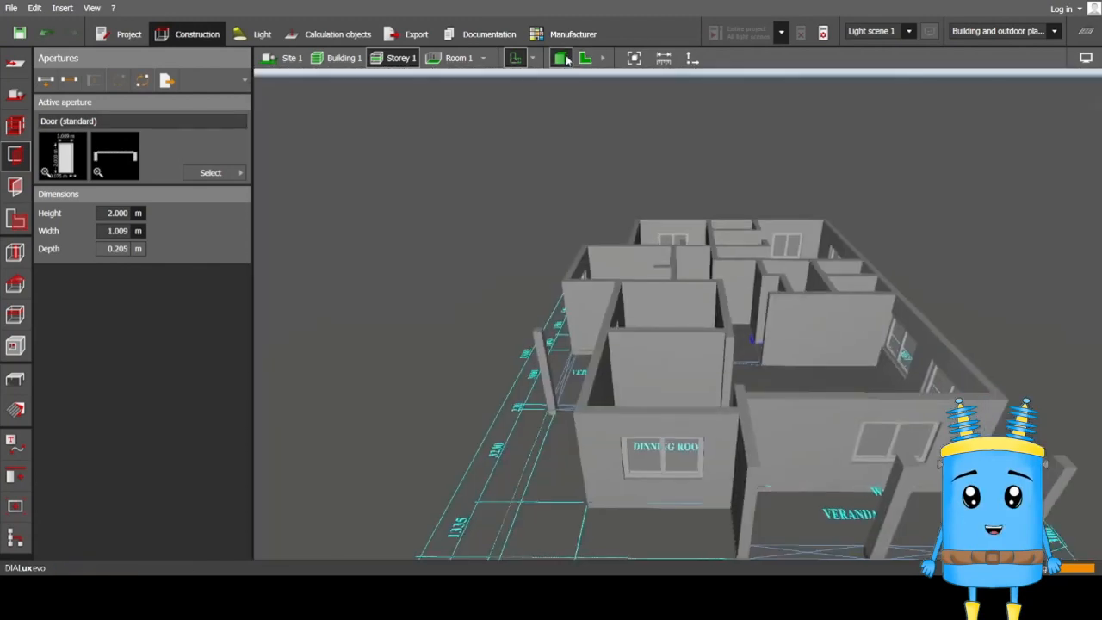
{"action": "scroll", "coordinate": [714, 310], "scroll_direction": "up", "scroll_amount": 3}
{"action": "right_click_drag", "start_coordinate": [713, 310], "coordinate": [847, 455]}
{"action": "scroll", "coordinate": [750, 339], "scroll_direction": "up", "scroll_amount": 3}
{"action": "scroll", "coordinate": [822, 384], "scroll_direction": "down", "scroll_amount": 5}
{"action": "left_click", "coordinate": [589, 57]}
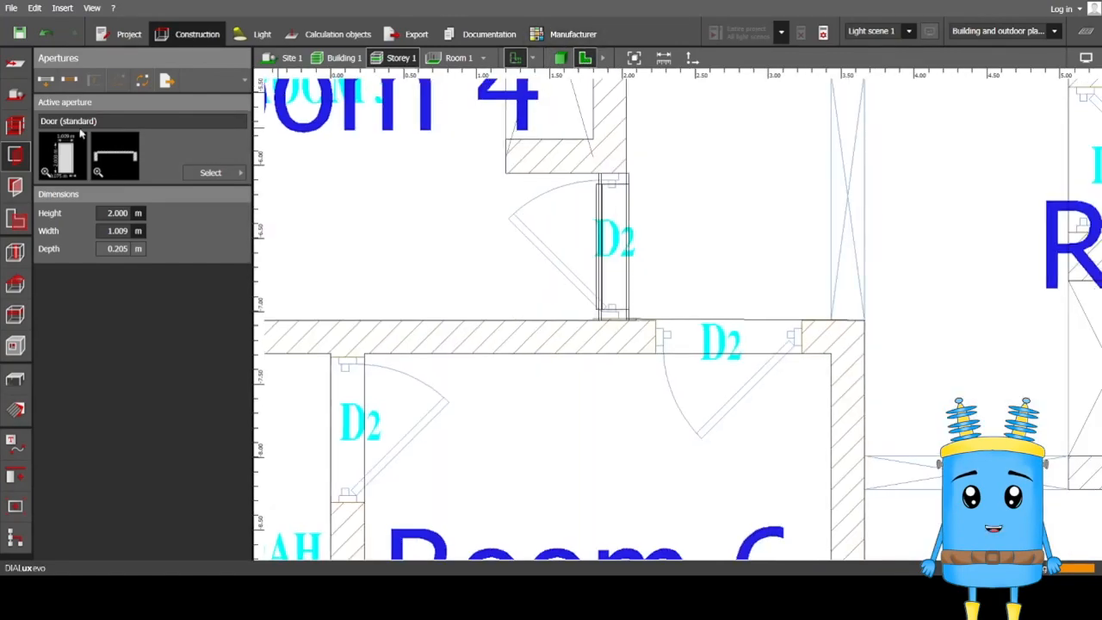
Step: Draw standard doors 2.0 m high across the kitchen's D2 openings, one to the side verandah and one to the passage
{"action": "scroll", "coordinate": [362, 298], "scroll_direction": "down", "scroll_amount": 2}
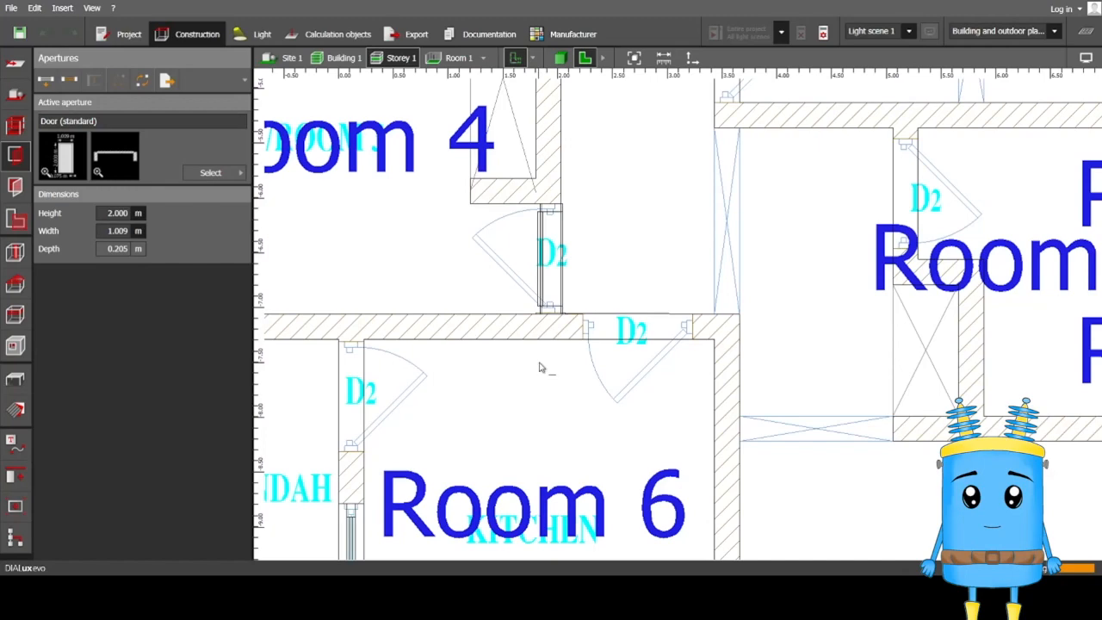
{"action": "scroll", "coordinate": [539, 368], "scroll_direction": "up", "scroll_amount": 2}
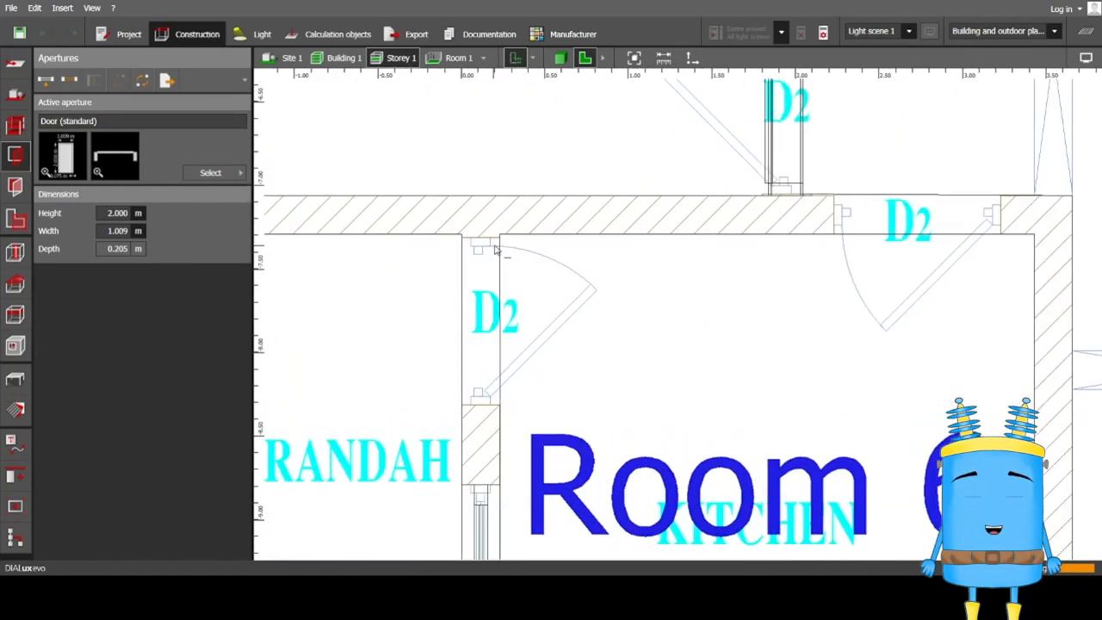
{"action": "left_click", "coordinate": [499, 408]}
{"action": "middle_click_drag", "start_coordinate": [598, 399], "coordinate": [291, 425]}
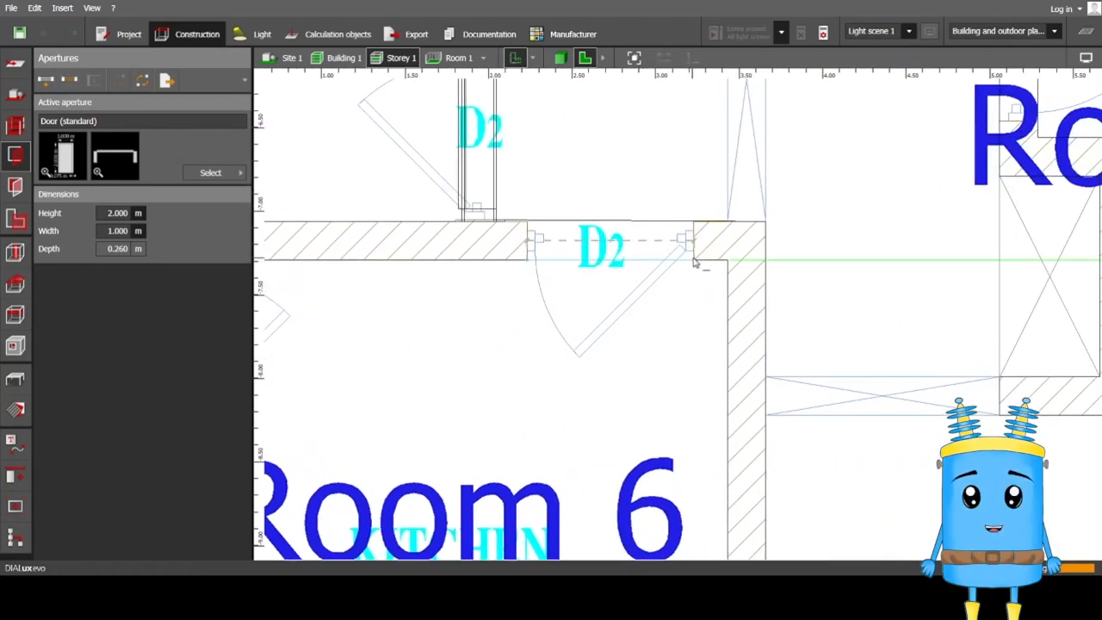
{"action": "left_click", "coordinate": [661, 308]}
Step: Draw a standard door 2.0 m high and 1.0 m wide across the D2 opening at the end of the passage
{"action": "scroll", "coordinate": [591, 423], "scroll_direction": "down", "scroll_amount": 4}
{"action": "middle_click_drag", "start_coordinate": [591, 457], "coordinate": [525, 253]}
{"action": "middle_click_drag", "start_coordinate": [544, 202], "coordinate": [477, 539]}
{"action": "scroll", "coordinate": [511, 255], "scroll_direction": "up", "scroll_amount": 1}
{"action": "scroll", "coordinate": [514, 331], "scroll_direction": "down", "scroll_amount": 1}
{"action": "left_click", "coordinate": [46, 81]}
{"action": "scroll", "coordinate": [487, 289], "scroll_direction": "up", "scroll_amount": 12}
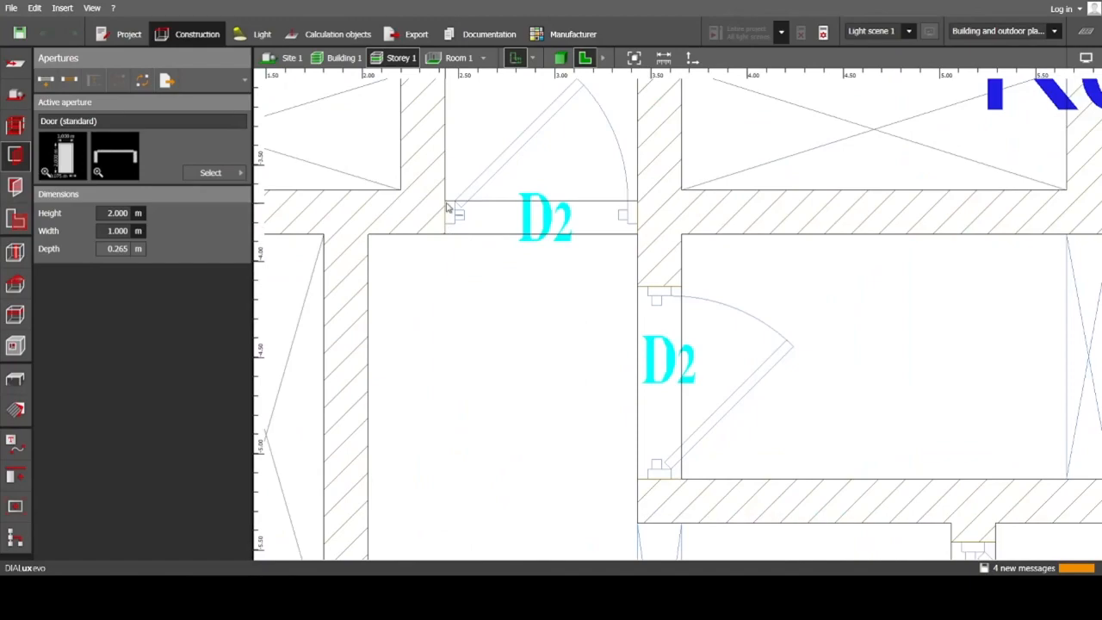
{"action": "left_click_drag", "start_coordinate": [597, 203], "coordinate": [637, 201]}
Step: Draw standard doors 2.0 m high and 1.0 m wide across the D2 openings in the walls beside the passage
{"action": "scroll", "coordinate": [603, 297], "scroll_direction": "down", "scroll_amount": 5}
{"action": "scroll", "coordinate": [667, 312], "scroll_direction": "down", "scroll_amount": 2}
{"action": "middle_click_drag", "start_coordinate": [666, 312], "coordinate": [512, 510]}
{"action": "scroll", "coordinate": [684, 260], "scroll_direction": "up", "scroll_amount": 6}
{"action": "left_click_drag", "start_coordinate": [512, 184], "coordinate": [512, 324]}
{"action": "scroll", "coordinate": [511, 323], "scroll_direction": "down", "scroll_amount": 4}
{"action": "middle_click_drag", "start_coordinate": [482, 482], "coordinate": [706, 147]}
{"action": "left_click", "coordinate": [69, 81]}
{"action": "scroll", "coordinate": [551, 260], "scroll_direction": "up", "scroll_amount": 4}
{"action": "left_click_drag", "start_coordinate": [566, 260], "coordinate": [566, 407]}
Step: Draw a standard door 2.0 m high and 1.0 m wide across the remaining D2 opening near the WC and shower
{"action": "scroll", "coordinate": [617, 485], "scroll_direction": "down", "scroll_amount": 5}
{"action": "middle_click_drag", "start_coordinate": [618, 484], "coordinate": [393, 270]}
{"action": "scroll", "coordinate": [499, 306], "scroll_direction": "up", "scroll_amount": 4}
{"action": "left_click_drag", "start_coordinate": [534, 395], "coordinate": [533, 396]}
{"action": "scroll", "coordinate": [533, 399], "scroll_direction": "down", "scroll_amount": 2}
{"action": "middle_click_drag", "start_coordinate": [654, 401], "coordinate": [295, 402]}
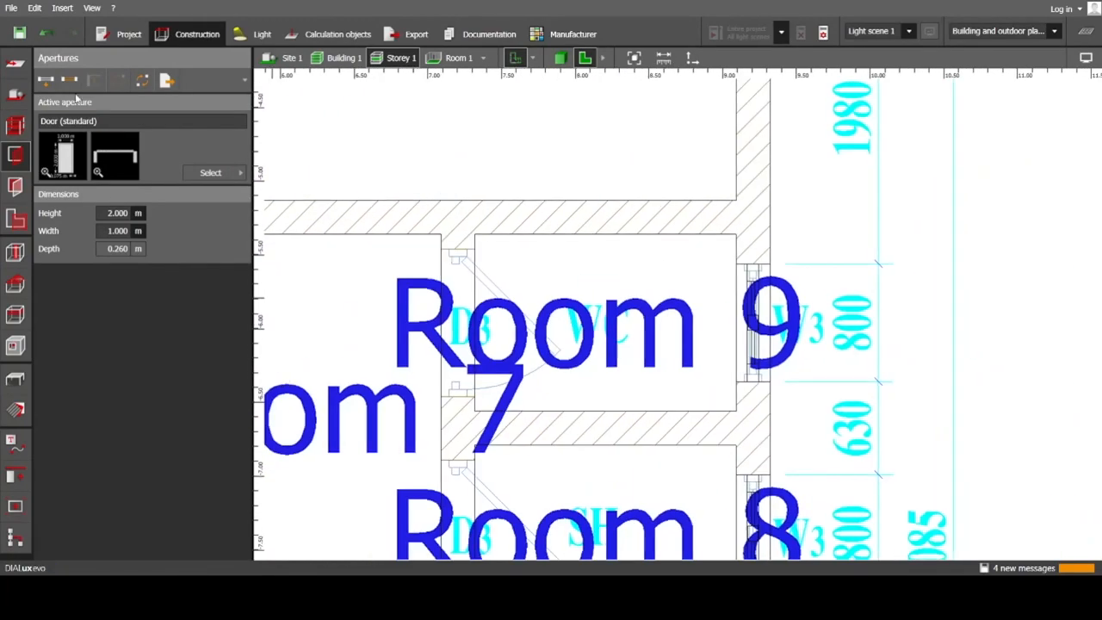
Step: Draw a 2.0 m high standard door across the lounge's D1 opening onto the front verandah
{"action": "scroll", "coordinate": [478, 255], "scroll_direction": "down", "scroll_amount": 2}
{"action": "scroll", "coordinate": [528, 319], "scroll_direction": "up", "scroll_amount": 4}
{"action": "scroll", "coordinate": [613, 247], "scroll_direction": "down", "scroll_amount": 6}
{"action": "scroll", "coordinate": [614, 247], "scroll_direction": "down", "scroll_amount": 2}
{"action": "scroll", "coordinate": [573, 450], "scroll_direction": "up", "scroll_amount": 5}
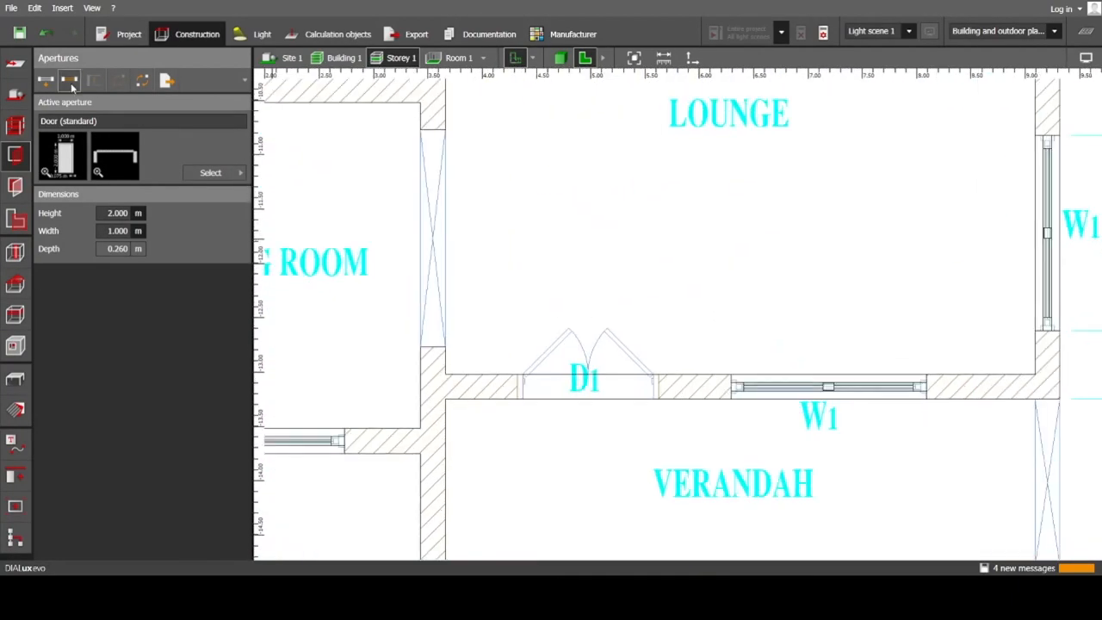
{"action": "scroll", "coordinate": [510, 379], "scroll_direction": "up", "scroll_amount": 3}
{"action": "left_click_drag", "start_coordinate": [527, 369], "coordinate": [810, 371]}
Step: Examine the inserted doors and windows of the whole house from several angles in the 3D view
{"action": "scroll", "coordinate": [716, 404], "scroll_direction": "down", "scroll_amount": 7}
{"action": "middle_click_drag", "start_coordinate": [731, 331], "coordinate": [689, 367]}
{"action": "scroll", "coordinate": [690, 368], "scroll_direction": "down", "scroll_amount": 2}
{"action": "left_click", "coordinate": [561, 60]}
{"action": "right_click_drag", "start_coordinate": [723, 322], "coordinate": [908, 256]}
{"action": "scroll", "coordinate": [908, 256], "scroll_direction": "down", "scroll_amount": 5}
{"action": "right_click_drag", "start_coordinate": [858, 347], "coordinate": [304, 494]}
{"action": "scroll", "coordinate": [853, 427], "scroll_direction": "up", "scroll_amount": 4}
{"action": "scroll", "coordinate": [852, 419], "scroll_direction": "down", "scroll_amount": 3}
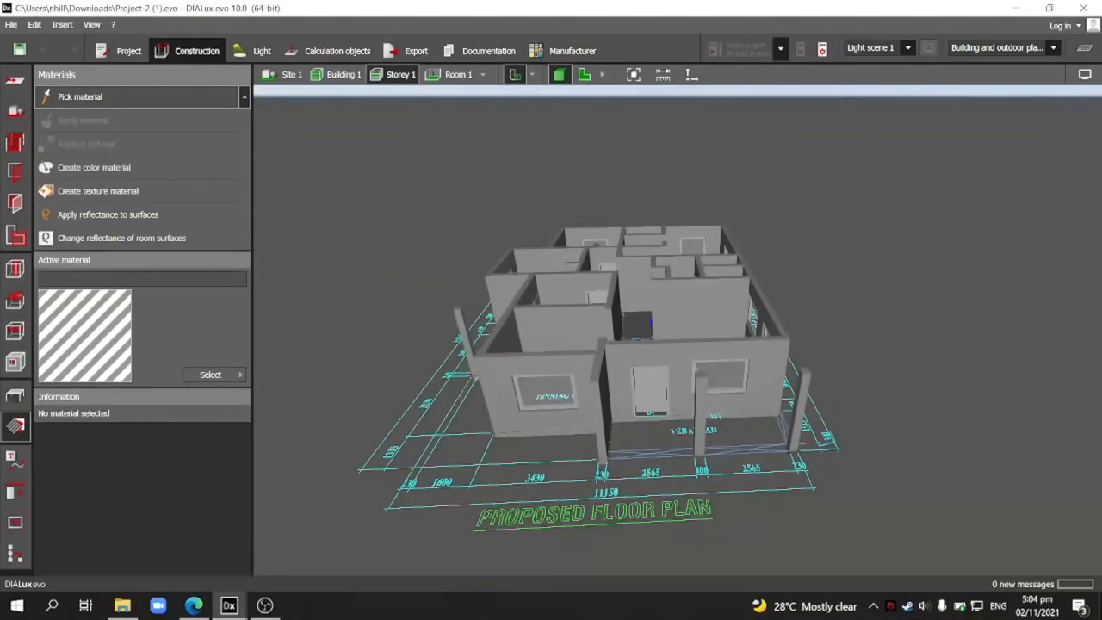
Step: Pick the wall material, set its colour to red 245, green 245, blue 69, and apply it to the dining room's front outer wall
{"action": "left_click", "coordinate": [548, 365]}
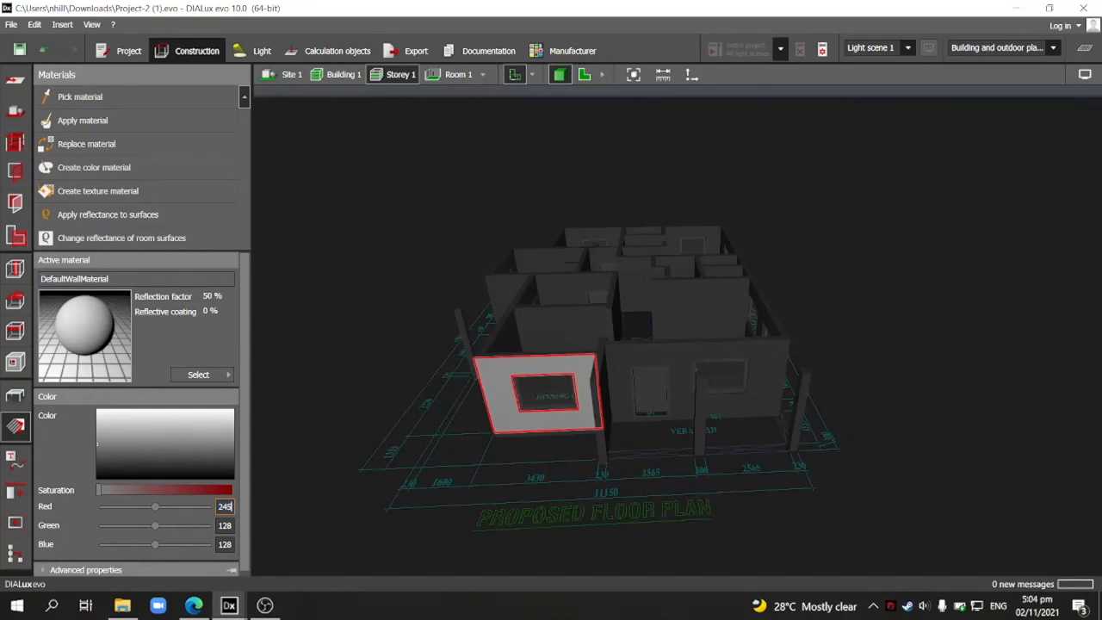
{"action": "key", "text": "Tab"}
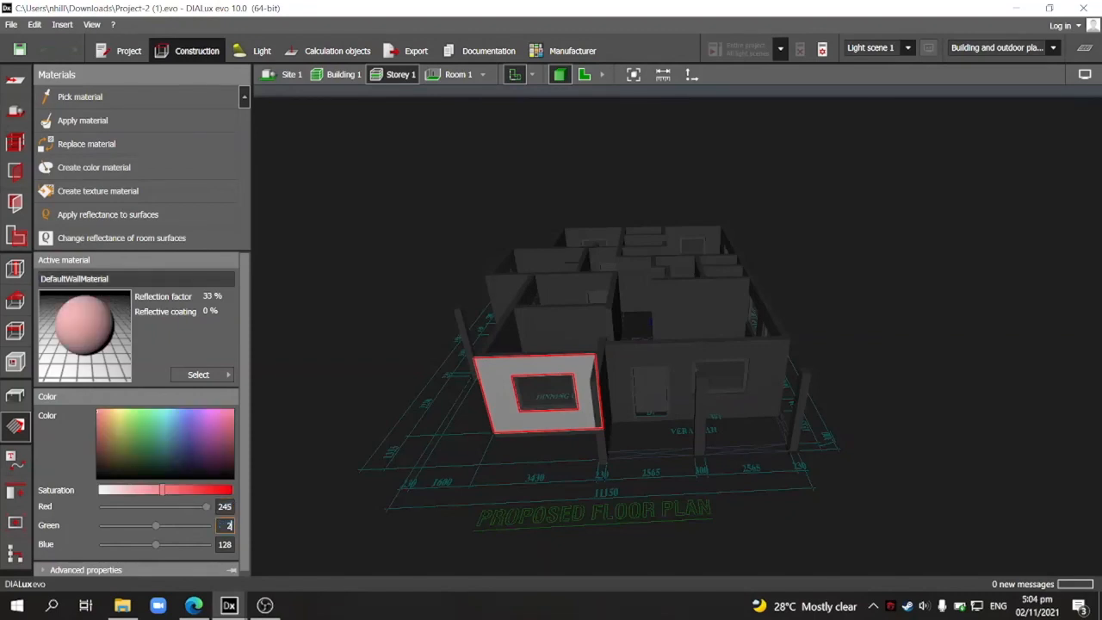
{"action": "key", "text": "Tab"}
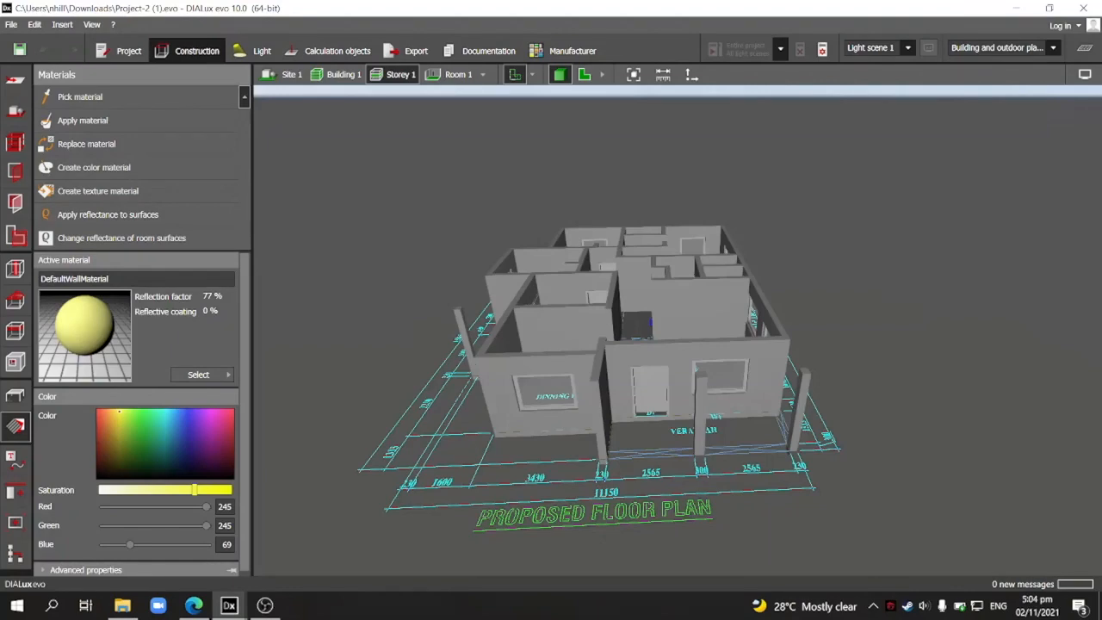
{"action": "left_click", "coordinate": [544, 418]}
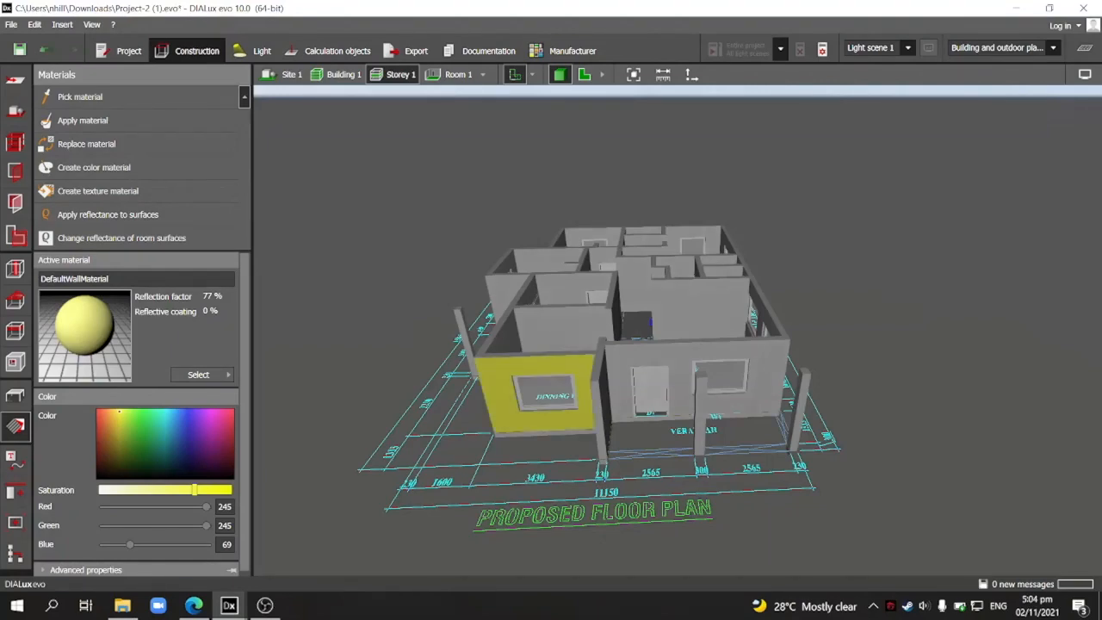
Step: Apply the yellow material to the projecting wall and the columns around the front verandah
{"action": "mouse_move", "coordinate": [551, 388]}
{"action": "right_mouse_down"}
{"action": "mouse_move", "coordinate": [680, 379]}
{"action": "mouse_move", "coordinate": [534, 362]}
{"action": "right_mouse_up"}
{"action": "left_click", "coordinate": [662, 370]}
{"action": "scroll", "coordinate": [534, 362], "scroll_direction": "down", "scroll_amount": 3}
{"action": "left_click", "coordinate": [83, 120]}
{"action": "left_click", "coordinate": [553, 312]}
{"action": "right_click_drag", "start_coordinate": [552, 312], "coordinate": [142, 191]}
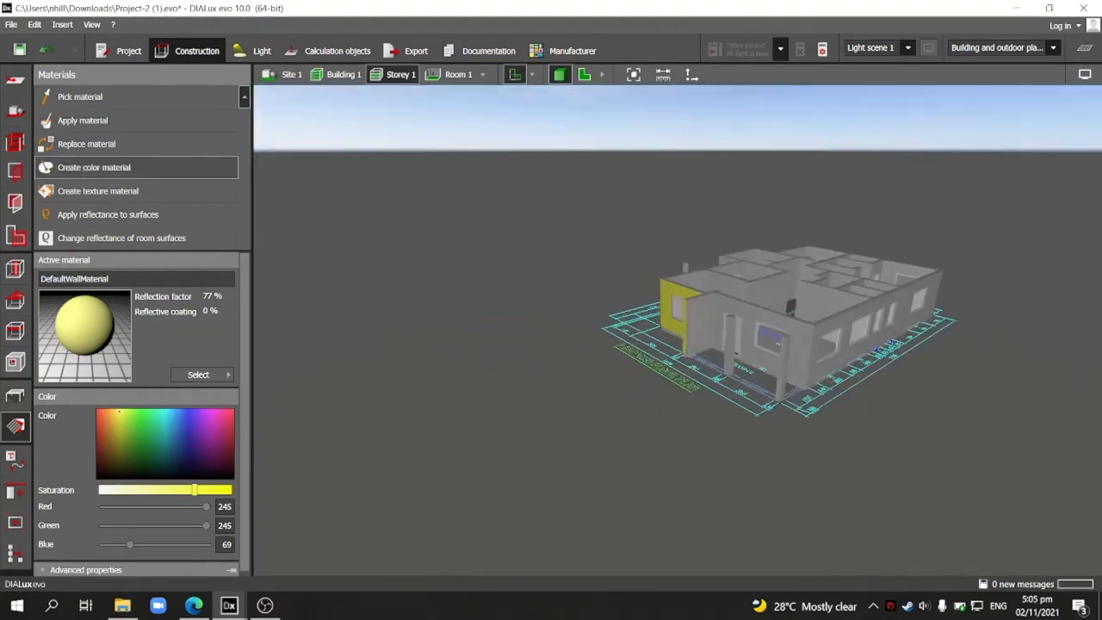
{"action": "scroll", "coordinate": [775, 348], "scroll_direction": "up", "scroll_amount": 5}
{"action": "right_click_drag", "start_coordinate": [774, 349], "coordinate": [896, 336]}
{"action": "left_click", "coordinate": [413, 365]}
{"action": "left_click", "coordinate": [358, 456]}
{"action": "right_click_drag", "start_coordinate": [358, 456], "coordinate": [142, 191]}
Step: Apply the yellow material to the outer walls along the house's long windowed side
{"action": "left_click", "coordinate": [95, 120]}
{"action": "scroll", "coordinate": [680, 370], "scroll_direction": "down", "scroll_amount": 5}
{"action": "right_click_drag", "start_coordinate": [680, 370], "coordinate": [413, 336]}
{"action": "scroll", "coordinate": [706, 362], "scroll_direction": "up", "scroll_amount": 3}
{"action": "left_click", "coordinate": [95, 120]}
{"action": "left_click", "coordinate": [735, 370]}
{"action": "scroll", "coordinate": [735, 370], "scroll_direction": "up", "scroll_amount": 3}
{"action": "right_click_drag", "start_coordinate": [551, 327], "coordinate": [142, 191]}
{"action": "left_click", "coordinate": [717, 467]}
{"action": "scroll", "coordinate": [717, 430], "scroll_direction": "down", "scroll_amount": 5}
Step: Apply the yellow material to the outer walls at the rear of the house
{"action": "right_click_drag", "start_coordinate": [717, 405], "coordinate": [413, 388]}
{"action": "left_click", "coordinate": [94, 120]}
{"action": "left_click", "coordinate": [608, 376]}
{"action": "right_click_drag", "start_coordinate": [533, 387], "coordinate": [430, 387]}
{"action": "left_click", "coordinate": [625, 422]}
{"action": "right_click_drag", "start_coordinate": [625, 421], "coordinate": [344, 417]}
{"action": "left_click", "coordinate": [461, 426]}
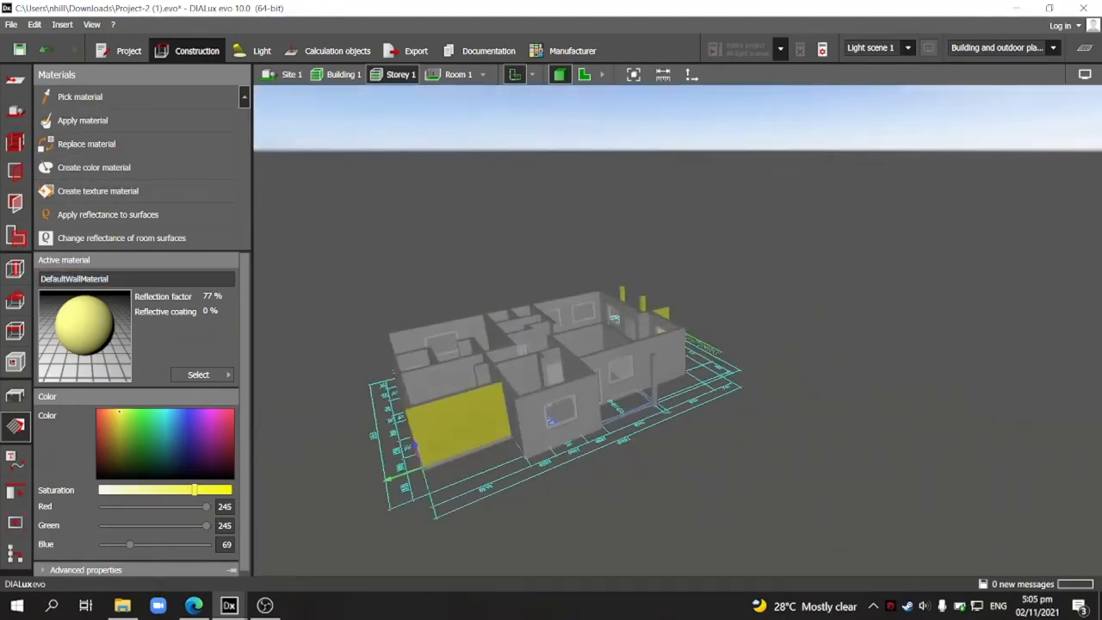
Step: Apply the yellow material to the remaining outer walls around the side verandah
{"action": "left_click", "coordinate": [575, 404]}
{"action": "right_click_drag", "start_coordinate": [575, 405], "coordinate": [413, 400]}
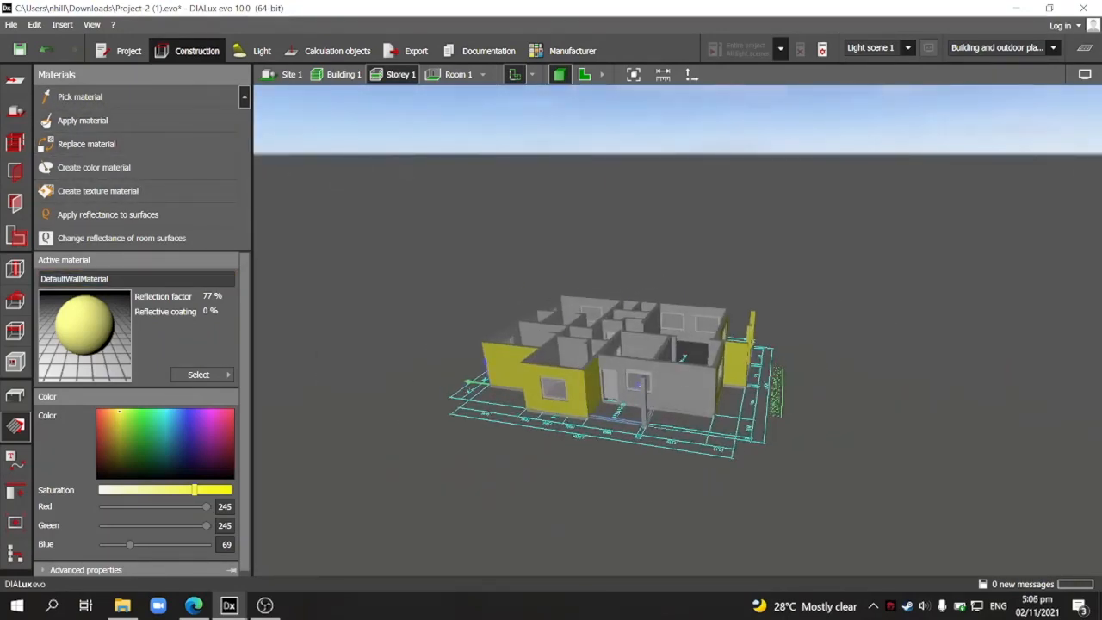
{"action": "left_click", "coordinate": [678, 390]}
{"action": "scroll", "coordinate": [678, 396], "scroll_direction": "up", "scroll_amount": 4}
{"action": "left_click", "coordinate": [628, 370]}
{"action": "right_click_drag", "start_coordinate": [629, 371], "coordinate": [448, 373]}
Step: Set the material colour to red 255, green 241, blue 146 for the inner walls of the lounge and dining room
{"action": "right_click_drag", "start_coordinate": [762, 346], "coordinate": [465, 370]}
{"action": "middle_click_drag", "start_coordinate": [465, 404], "coordinate": [689, 370]}
{"action": "right_click_drag", "start_coordinate": [688, 370], "coordinate": [766, 379]}
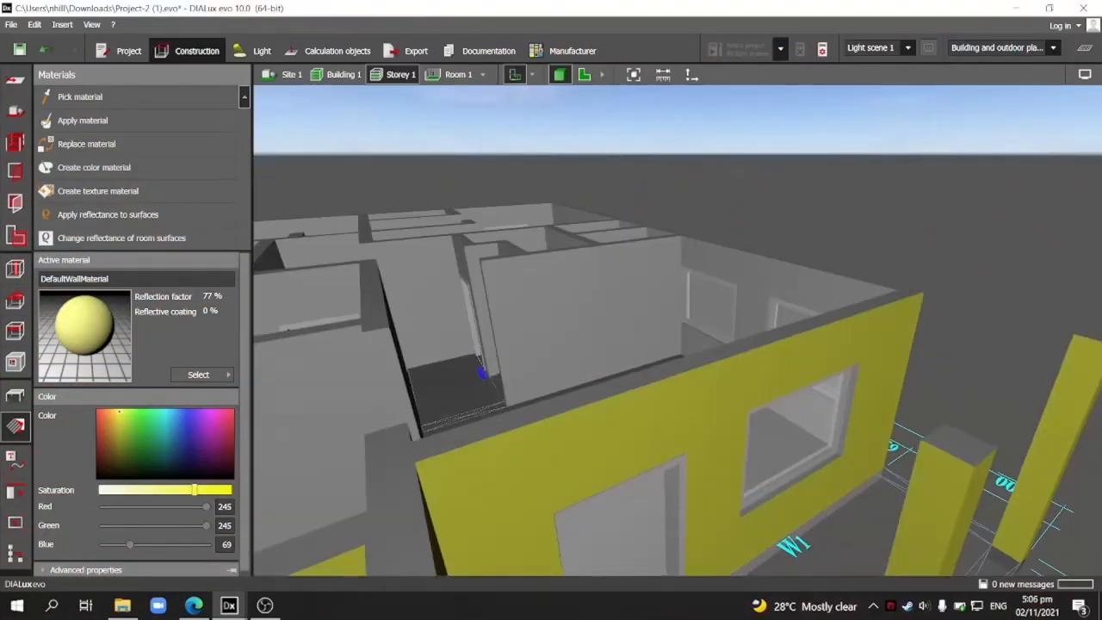
{"action": "right_click_drag", "start_coordinate": [509, 316], "coordinate": [861, 327]}
{"action": "right_click_drag", "start_coordinate": [603, 332], "coordinate": [818, 356]}
{"action": "middle_click_drag", "start_coordinate": [740, 259], "coordinate": [449, 422]}
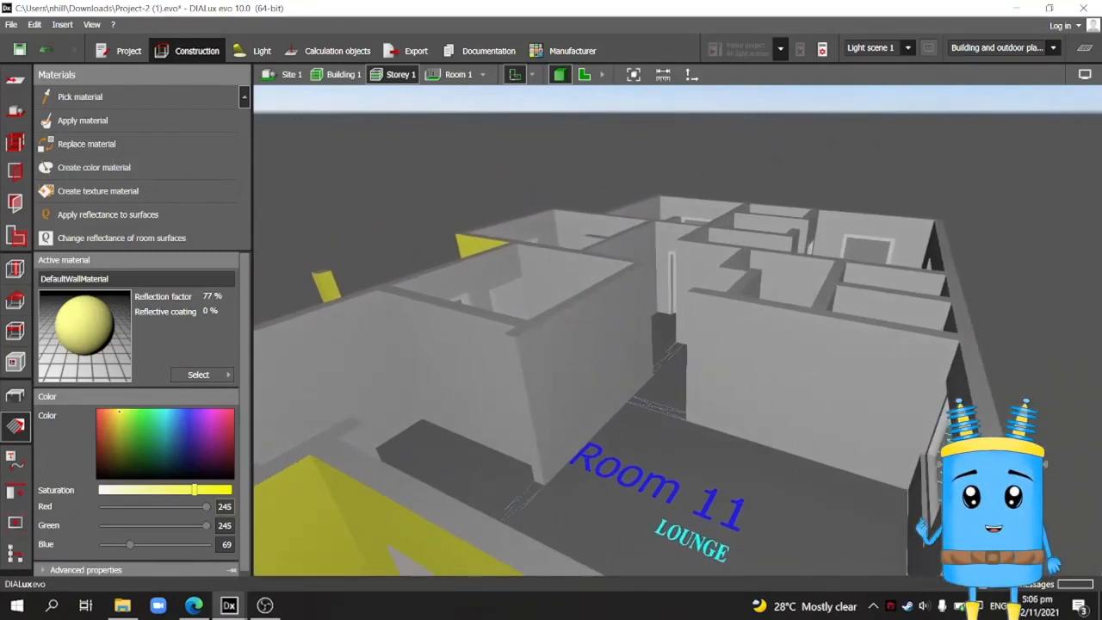
{"action": "type", "text": "255"}
{"action": "key", "text": "Tab"}
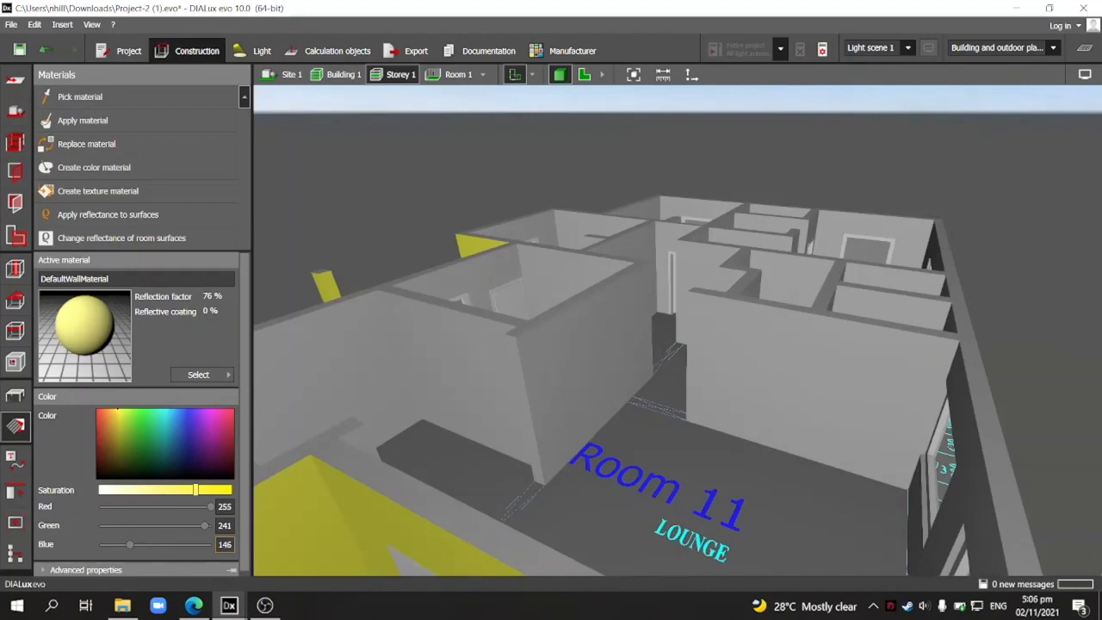
{"action": "key", "text": "Return"}
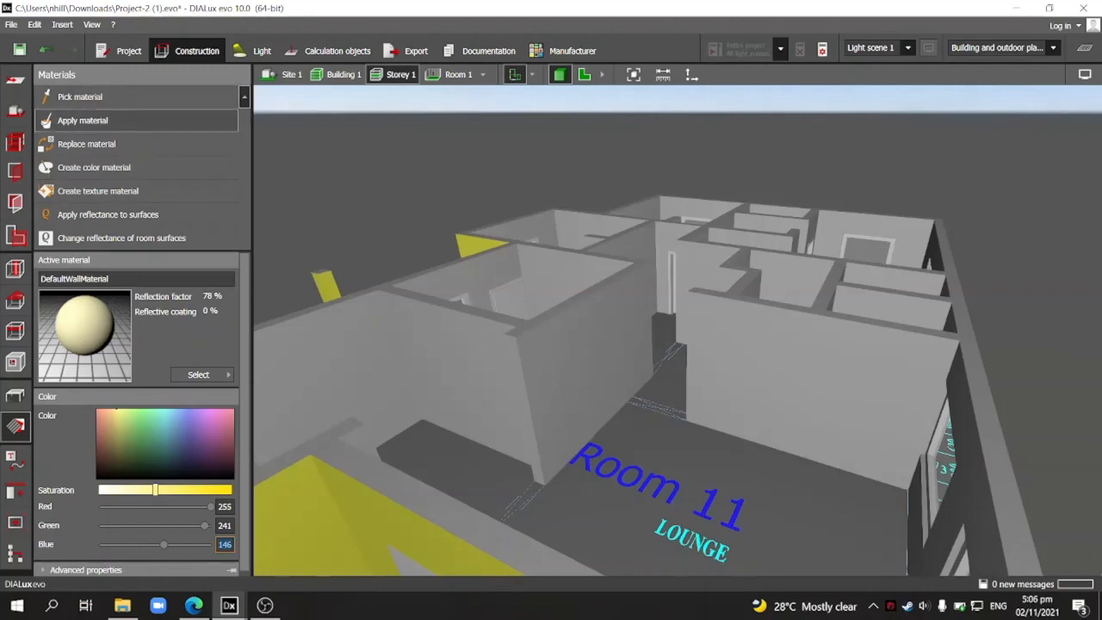
Step: Apply the cream material to the dining room's inner walls and the adjoining lounge partition
{"action": "left_click", "coordinate": [83, 120]}
{"action": "left_click", "coordinate": [456, 379]}
{"action": "right_click_drag", "start_coordinate": [465, 379], "coordinate": [605, 366]}
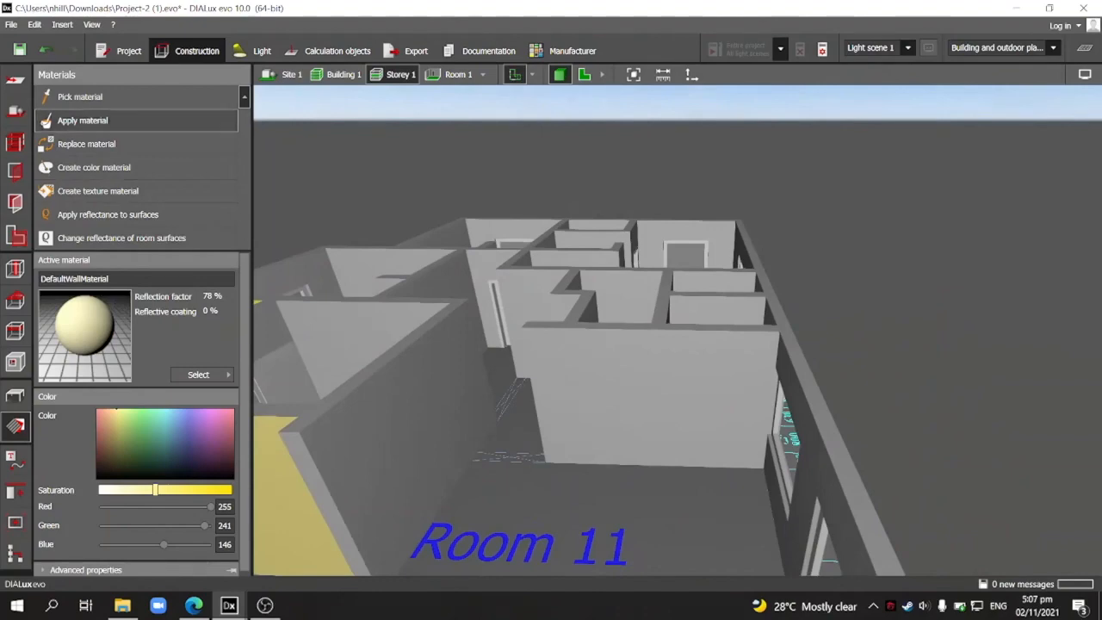
{"action": "left_click", "coordinate": [83, 121]}
{"action": "left_click", "coordinate": [409, 409]}
{"action": "middle_click_drag", "start_coordinate": [413, 404], "coordinate": [440, 390]}
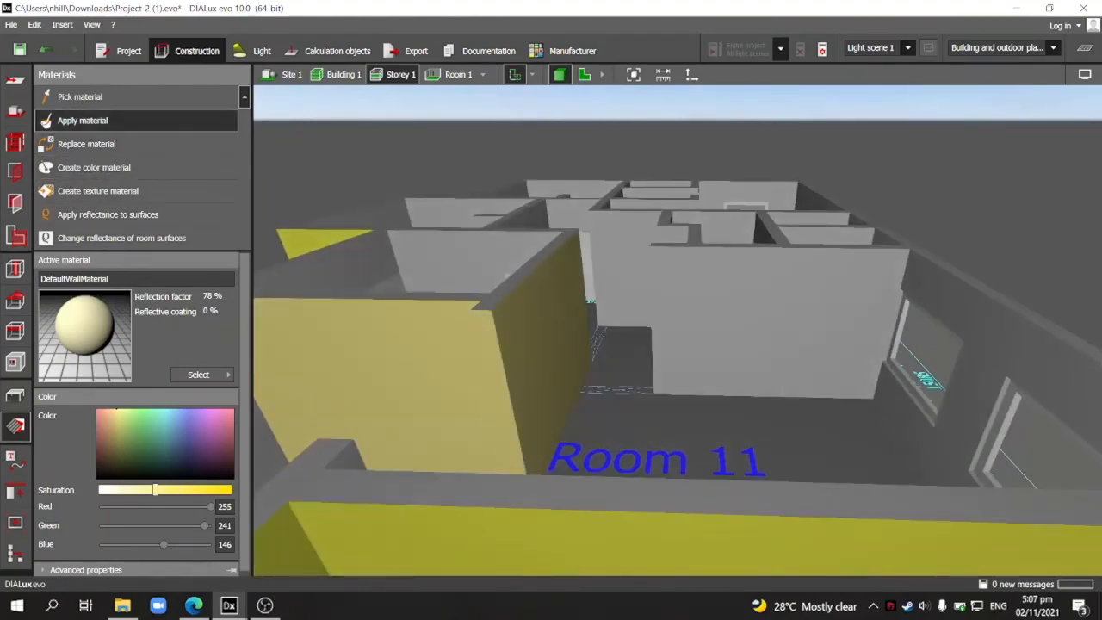
Step: Apply the cream material to the remaining inner walls of the lounge and passage
{"action": "right_click_drag", "start_coordinate": [516, 344], "coordinate": [758, 387]}
{"action": "left_click", "coordinate": [83, 120]}
{"action": "left_click", "coordinate": [755, 440]}
{"action": "left_click", "coordinate": [714, 379]}
{"action": "left_click", "coordinate": [647, 451]}
Step: Set the material colour to red 255, green 255, blue 183 and save the project
{"action": "right_click_drag", "start_coordinate": [620, 370], "coordinate": [714, 430]}
{"action": "type", "text": "255"}
{"action": "key", "text": "Tab"}
{"action": "type", "text": "183"}
{"action": "key", "text": "Return"}
{"action": "right_click_drag", "start_coordinate": [620, 370], "coordinate": [929, 387]}
{"action": "right_click_drag", "start_coordinate": [741, 362], "coordinate": [818, 327]}
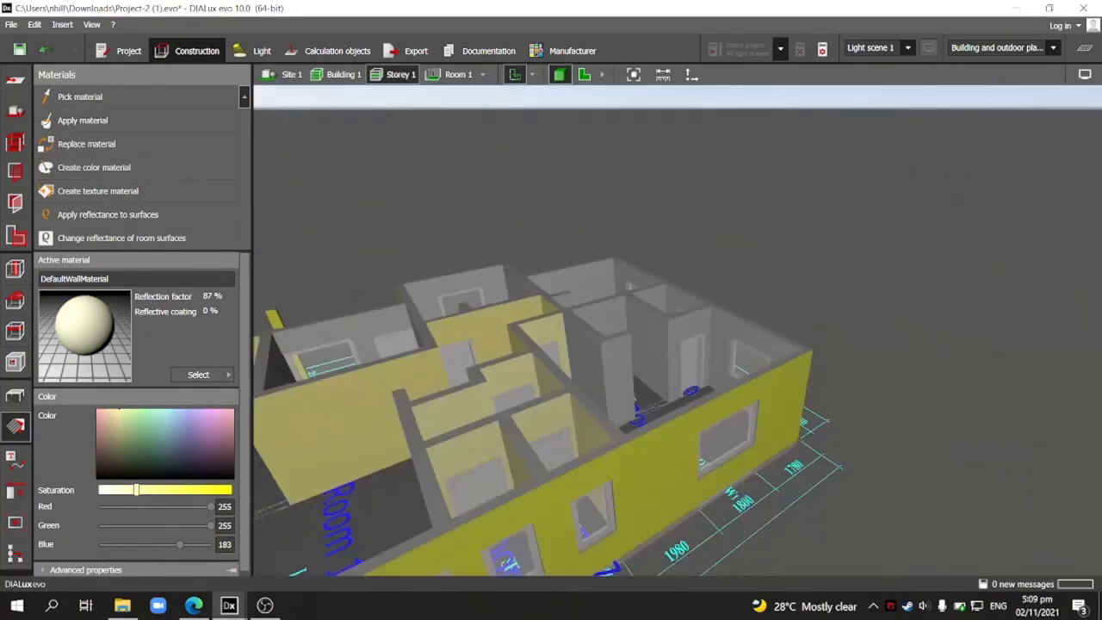
{"action": "right_click_drag", "start_coordinate": [740, 327], "coordinate": [774, 353]}
{"action": "key", "text": "ctrl+s"}
Step: Apply the pale yellow material to the inner walls of the bedrooms still in grey
{"action": "left_click", "coordinate": [83, 120]}
{"action": "left_click", "coordinate": [82, 121]}
{"action": "left_click", "coordinate": [534, 348]}
{"action": "right_click_drag", "start_coordinate": [602, 344], "coordinate": [740, 353]}
{"action": "left_click", "coordinate": [82, 121]}
{"action": "left_click", "coordinate": [548, 344]}
{"action": "left_click", "coordinate": [83, 120]}
{"action": "left_click", "coordinate": [82, 120]}
Step: Apply the pale yellow material to the last grey inner walls, including those of the kitchen
{"action": "left_click", "coordinate": [645, 378]}
{"action": "scroll", "coordinate": [671, 344], "scroll_direction": "up", "scroll_amount": 3}
{"action": "right_click_drag", "start_coordinate": [654, 345], "coordinate": [714, 318]}
{"action": "scroll", "coordinate": [672, 345], "scroll_direction": "down", "scroll_amount": 4}
{"action": "left_click", "coordinate": [82, 120]}
{"action": "left_click", "coordinate": [758, 344]}
{"action": "scroll", "coordinate": [671, 344], "scroll_direction": "down", "scroll_amount": 3}
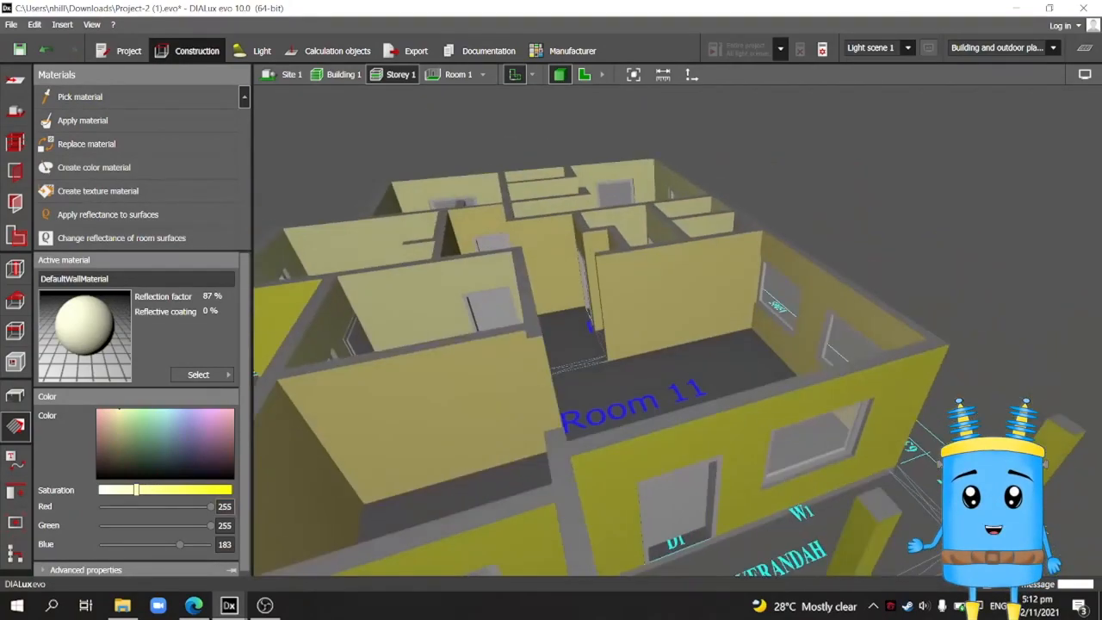
Step: Set the material's green to 52 and blue to 0 for a dark brown, and apply it to the lounge floor
{"action": "double_click", "coordinate": [224, 525]}
{"action": "type", "text": "52"}
{"action": "double_click", "coordinate": [225, 544]}
{"action": "type", "text": "0"}
{"action": "left_click", "coordinate": [83, 120]}
{"action": "left_click", "coordinate": [663, 371]}
{"action": "mouse_move", "coordinate": [663, 370]}
{"action": "right_mouse_down"}
{"action": "mouse_move", "coordinate": [775, 379]}
{"action": "mouse_move", "coordinate": [688, 370]}
{"action": "right_mouse_up"}
{"action": "middle_click_drag", "start_coordinate": [688, 370], "coordinate": [654, 430]}
Step: Apply the dark brown material to further floor surfaces inside the house
{"action": "left_click", "coordinate": [83, 120]}
{"action": "left_click", "coordinate": [422, 396]}
{"action": "left_click", "coordinate": [504, 315]}
{"action": "left_click", "coordinate": [629, 318]}
{"action": "middle_click_drag", "start_coordinate": [628, 344], "coordinate": [706, 289]}
Step: Set the material colour to white with red, green and blue at 255, ready for applying to surfaces
{"action": "double_click", "coordinate": [224, 506]}
{"action": "type", "text": "255"}
{"action": "double_click", "coordinate": [225, 526]}
{"action": "type", "text": "255"}
{"action": "double_click", "coordinate": [225, 544]}
{"action": "type", "text": "255"}
{"action": "left_click", "coordinate": [82, 120]}
{"action": "right_click_drag", "start_coordinate": [637, 413], "coordinate": [775, 327]}
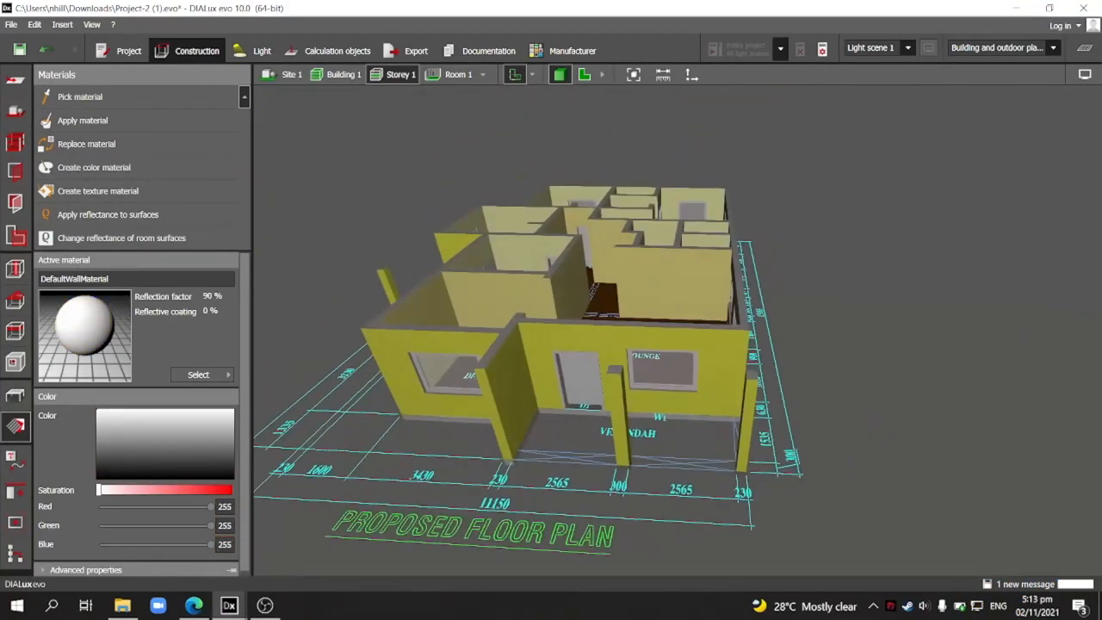
Step: Set the material colour to brown with red 131, green 66 and blue 0
{"action": "scroll", "coordinate": [512, 435], "scroll_direction": "up", "scroll_amount": 3}
{"action": "type", "text": "131"}
{"action": "double_click", "coordinate": [224, 525]}
{"action": "type", "text": "66"}
{"action": "double_click", "coordinate": [224, 543]}
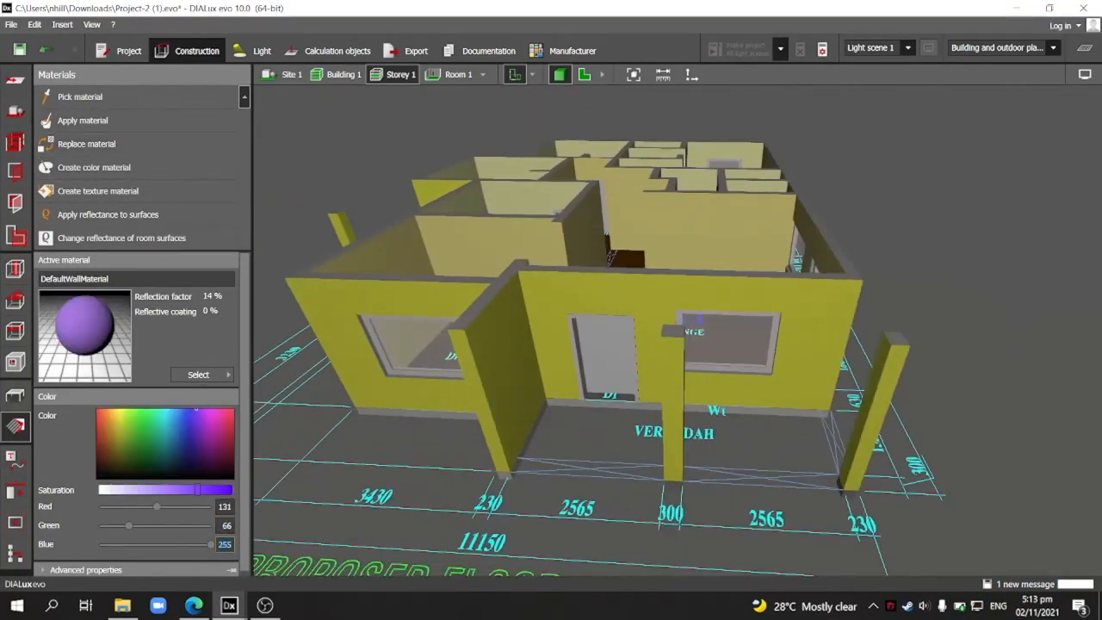
{"action": "type", "text": "0"}
Step: Apply the brown material to the door frames at the front and inside the house, and save the project
{"action": "middle_click_drag", "start_coordinate": [671, 413], "coordinate": [551, 442]}
{"action": "right_click_drag", "start_coordinate": [602, 370], "coordinate": [137, 144]}
{"action": "right_click_drag", "start_coordinate": [551, 387], "coordinate": [138, 120]}
{"action": "right_click_drag", "start_coordinate": [603, 259], "coordinate": [172, 167]}
{"action": "right_click_drag", "start_coordinate": [603, 301], "coordinate": [138, 191]}
{"action": "key", "text": "ctrl+s"}
{"action": "right_click_drag", "start_coordinate": [603, 258], "coordinate": [345, 302]}
{"action": "right_click_drag", "start_coordinate": [602, 302], "coordinate": [137, 120]}
{"action": "right_click_drag", "start_coordinate": [603, 258], "coordinate": [138, 144]}
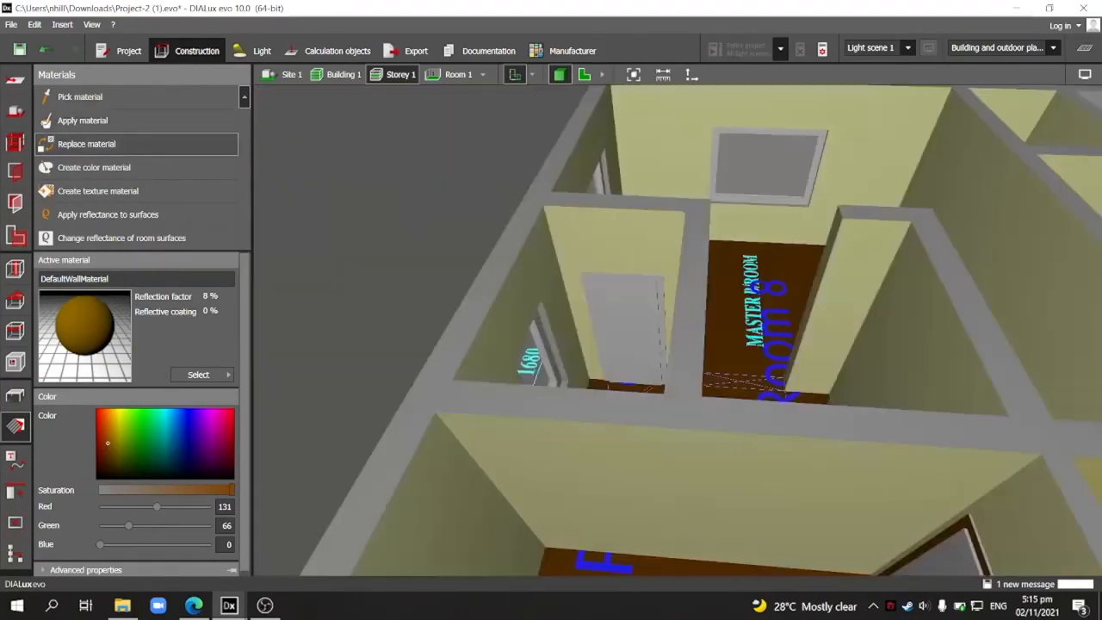
{"action": "right_click_drag", "start_coordinate": [603, 275], "coordinate": [138, 214]}
Step: Set the material colour back to white with red, green and blue at 255
{"action": "left_click", "coordinate": [225, 506]}
{"action": "type", "text": "255"}
{"action": "key", "text": "Tab"}
{"action": "type", "text": "255"}
{"action": "key", "text": "Tab"}
{"action": "type", "text": "255"}
{"action": "key", "text": "Return"}
Step: Apply the white material to the base surfaces of the veranda columns and front walls
{"action": "left_click", "coordinate": [83, 120]}
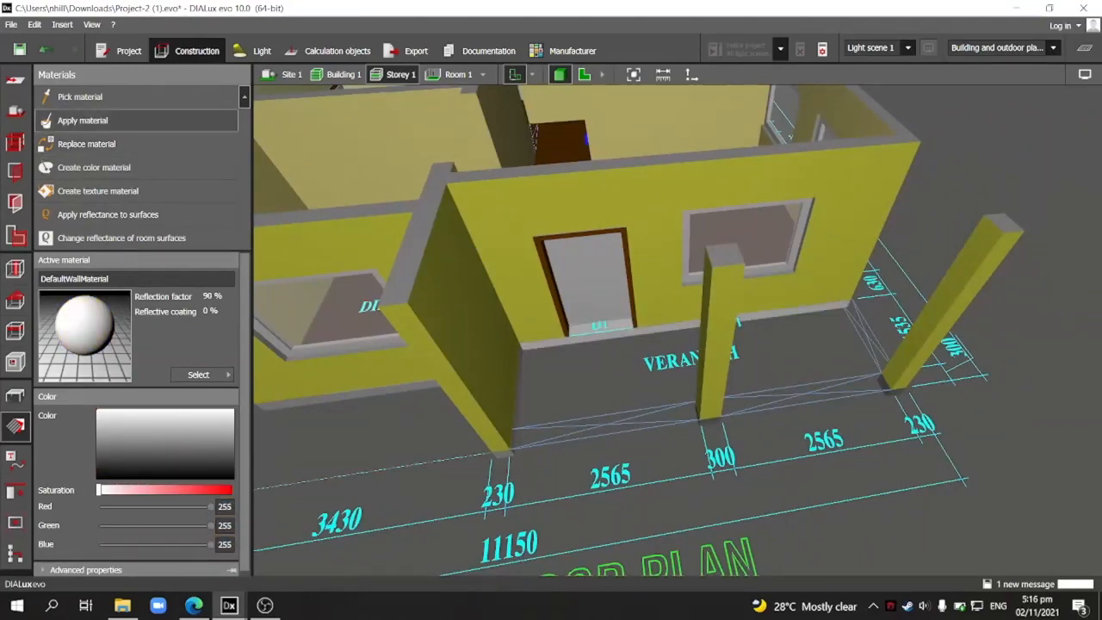
{"action": "right_click_drag", "start_coordinate": [413, 259], "coordinate": [740, 249]}
{"action": "right_click_drag", "start_coordinate": [482, 223], "coordinate": [1016, 232]}
{"action": "scroll", "coordinate": [620, 284], "scroll_direction": "down", "scroll_amount": 3}
{"action": "right_click_drag", "start_coordinate": [620, 284], "coordinate": [757, 276]}
{"action": "scroll", "coordinate": [607, 293], "scroll_direction": "up", "scroll_amount": 5}
{"action": "right_click_drag", "start_coordinate": [448, 328], "coordinate": [912, 318]}
{"action": "left_click", "coordinate": [82, 120]}
{"action": "right_click_drag", "start_coordinate": [482, 292], "coordinate": [672, 292]}
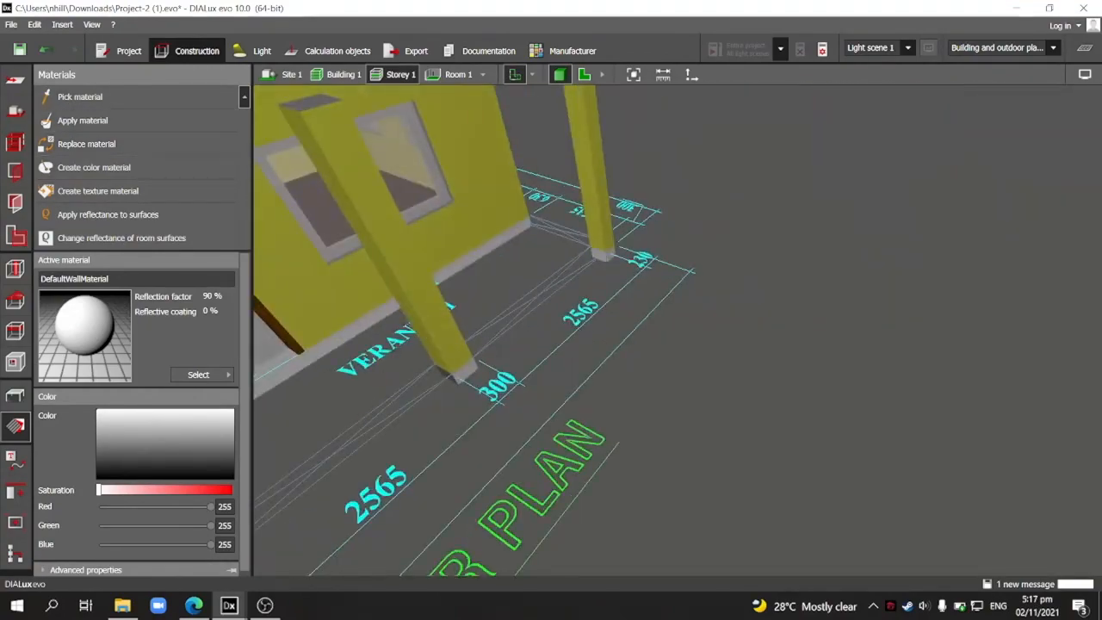
{"action": "right_click_drag", "start_coordinate": [447, 258], "coordinate": [740, 318]}
{"action": "right_click_drag", "start_coordinate": [482, 275], "coordinate": [636, 275]}
{"action": "right_click_drag", "start_coordinate": [482, 293], "coordinate": [740, 276]}
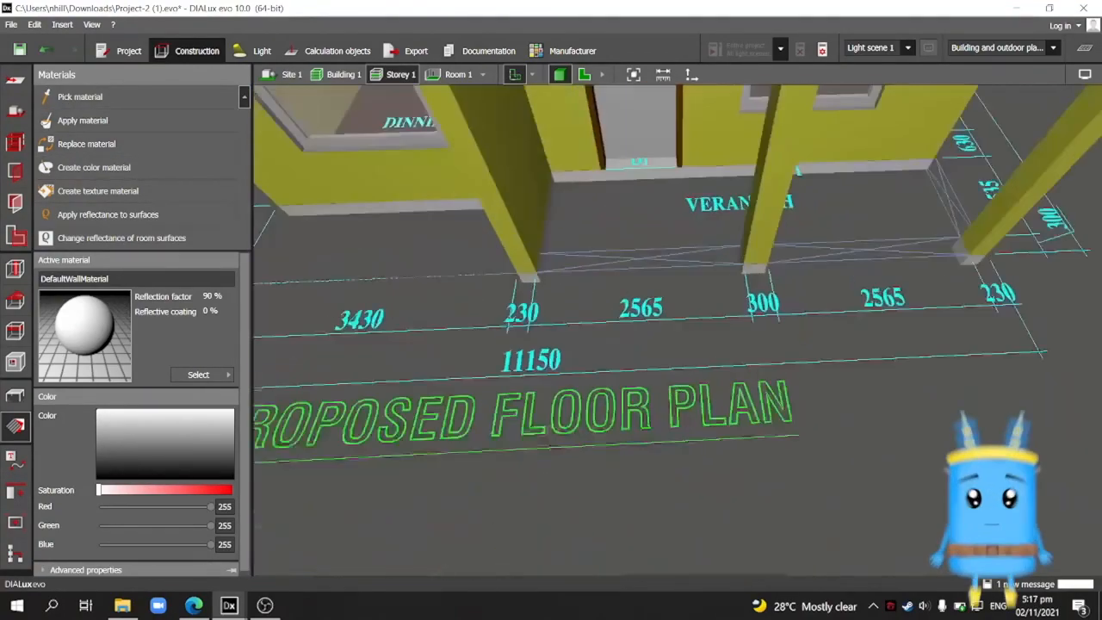
Step: Examine the coloured house model from the veranda side and into the lounge
{"action": "scroll", "coordinate": [637, 310], "scroll_direction": "down", "scroll_amount": 6}
{"action": "right_click_drag", "start_coordinate": [636, 293], "coordinate": [646, 336]}
{"action": "middle_click_drag", "start_coordinate": [637, 258], "coordinate": [538, 421]}
{"action": "right_click_drag", "start_coordinate": [551, 344], "coordinate": [568, 396]}
{"action": "middle_click_drag", "start_coordinate": [551, 370], "coordinate": [663, 344]}
{"action": "right_click_drag", "start_coordinate": [663, 362], "coordinate": [672, 293]}
{"action": "right_click_drag", "start_coordinate": [603, 345], "coordinate": [482, 344]}
{"action": "middle_click_drag", "start_coordinate": [594, 379], "coordinate": [570, 354]}
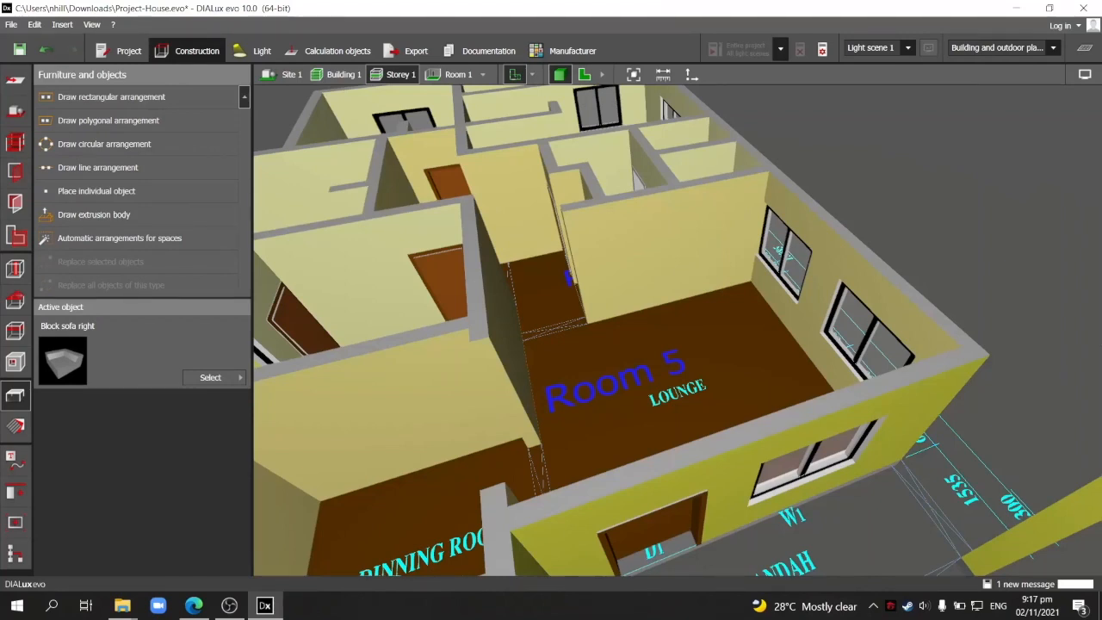
Step: Start furniture and object placement and browse the available objects, favourites, folders and catalogues
{"action": "left_click", "coordinate": [15, 361]}
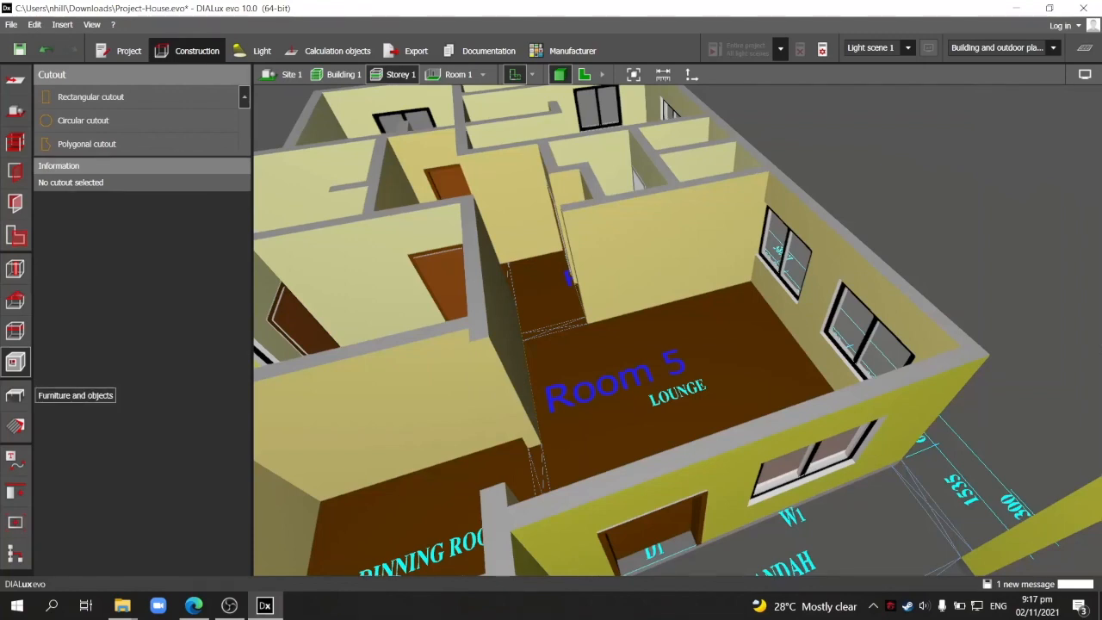
{"action": "left_click", "coordinate": [15, 395]}
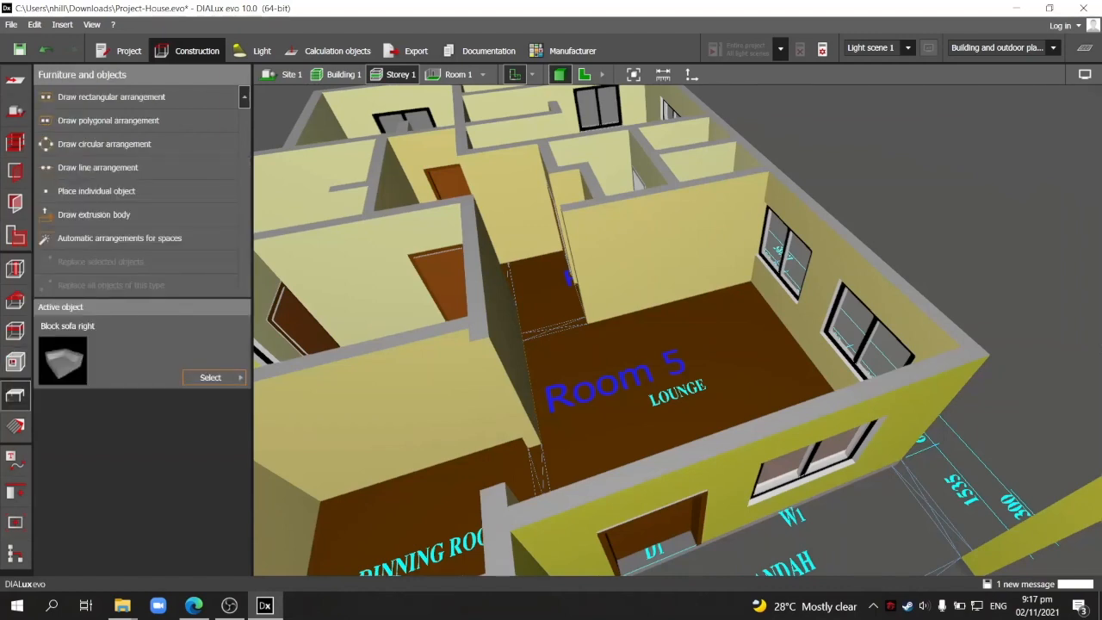
{"action": "left_click", "coordinate": [211, 377]}
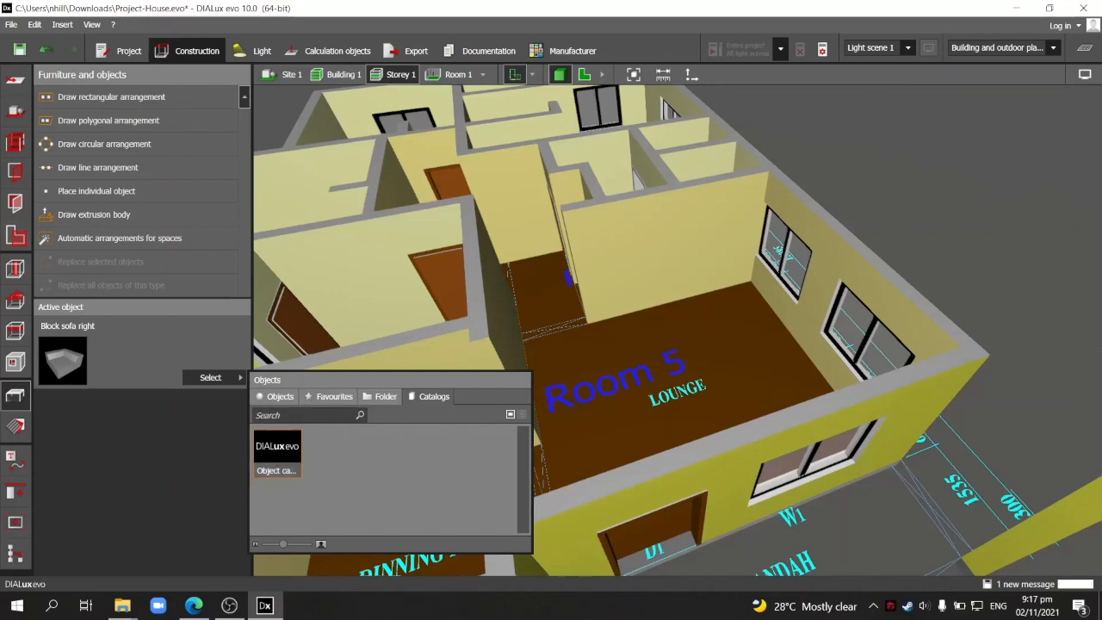
{"action": "double_click", "coordinate": [277, 447]}
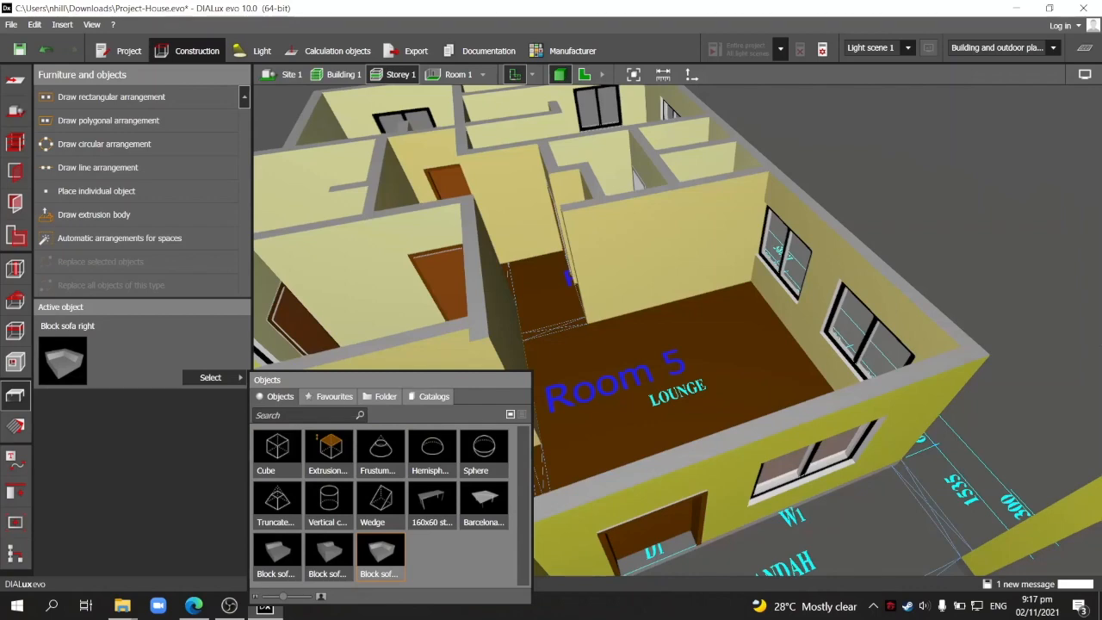
{"action": "left_click", "coordinate": [329, 397]}
{"action": "left_click", "coordinate": [381, 397]}
{"action": "left_click", "coordinate": [428, 397]}
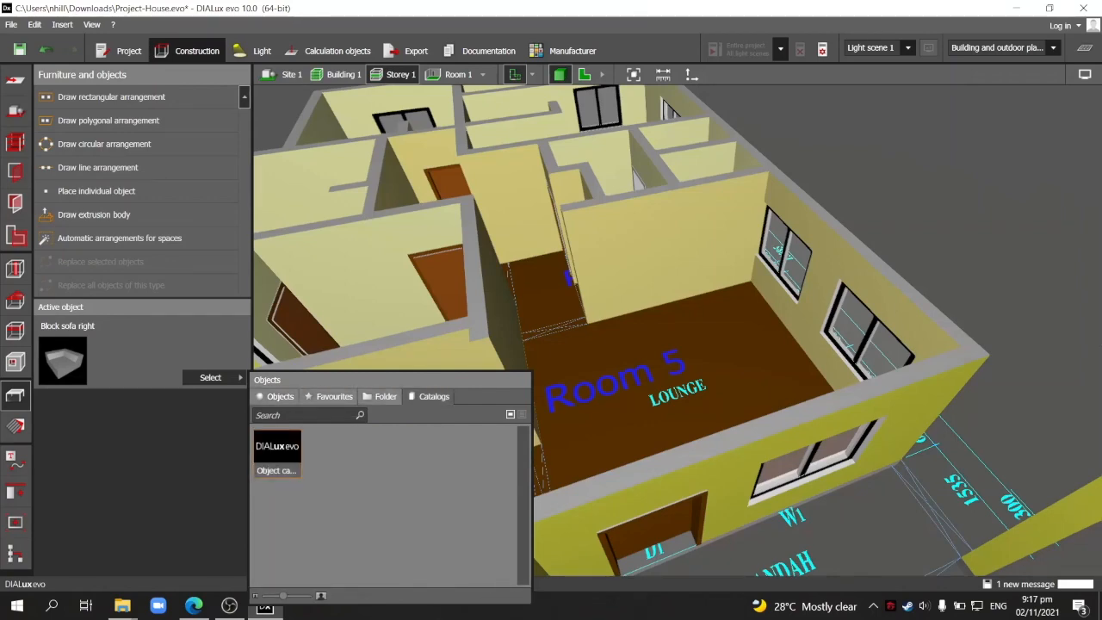
Step: Choose Block sofa right from the upholstered home furniture in the DIALux object catalogue as the active object
{"action": "double_click", "coordinate": [277, 451]}
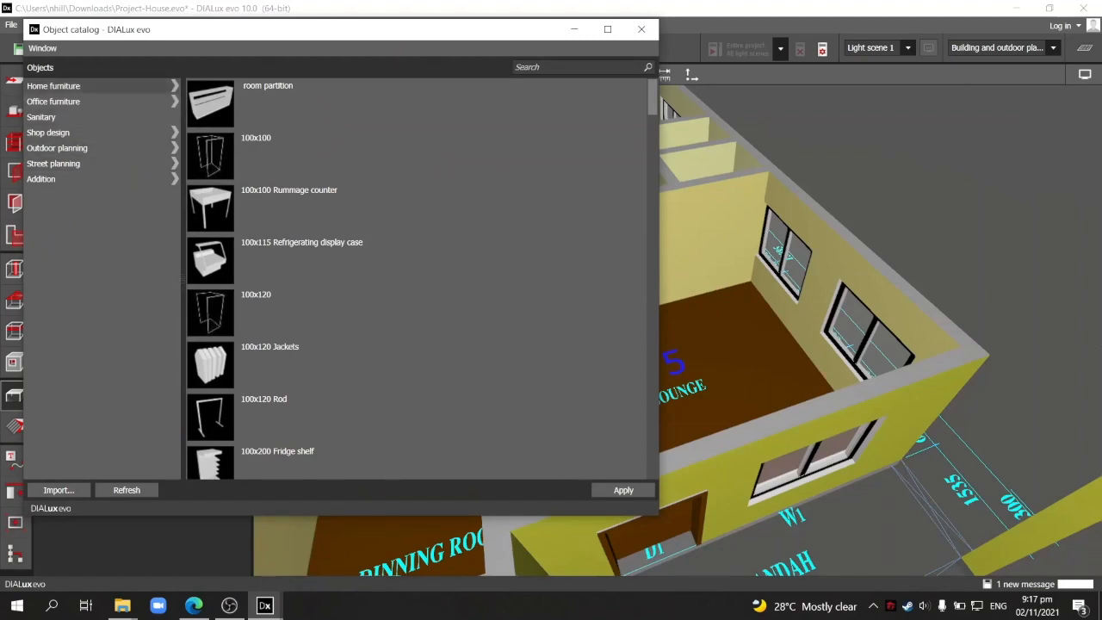
{"action": "left_click", "coordinate": [54, 85]}
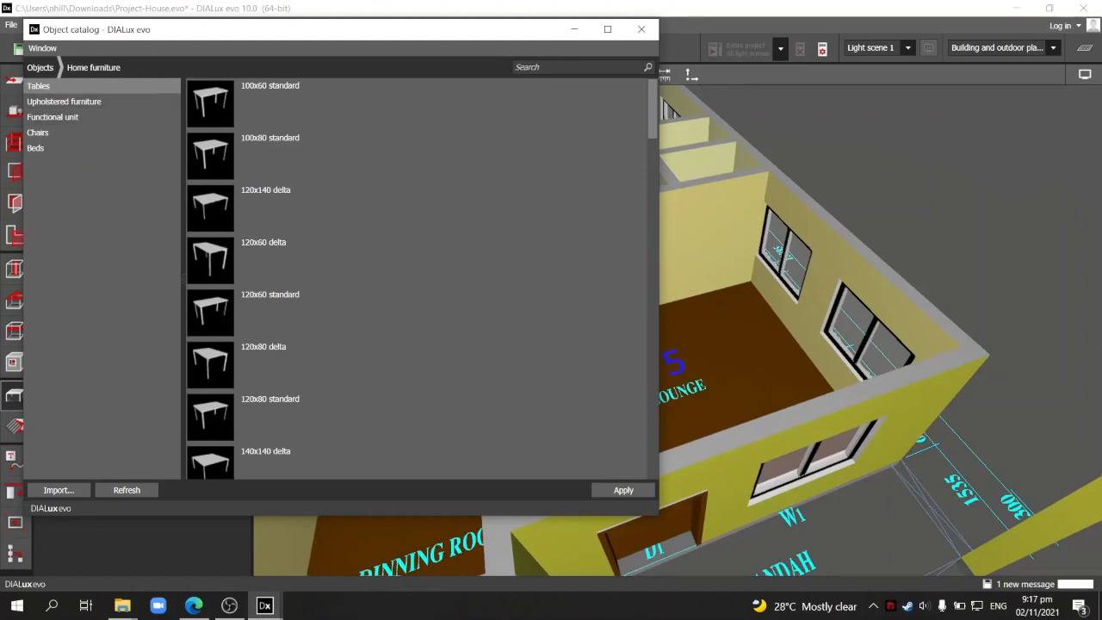
{"action": "left_click", "coordinate": [63, 101]}
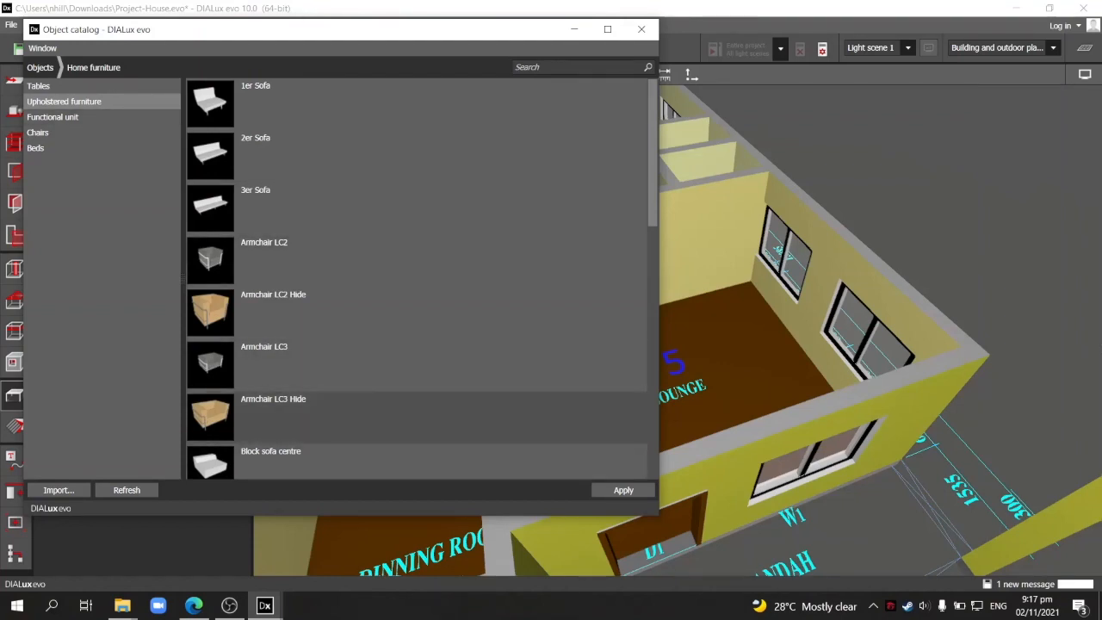
{"action": "scroll", "coordinate": [413, 258], "scroll_direction": "down", "scroll_amount": 4}
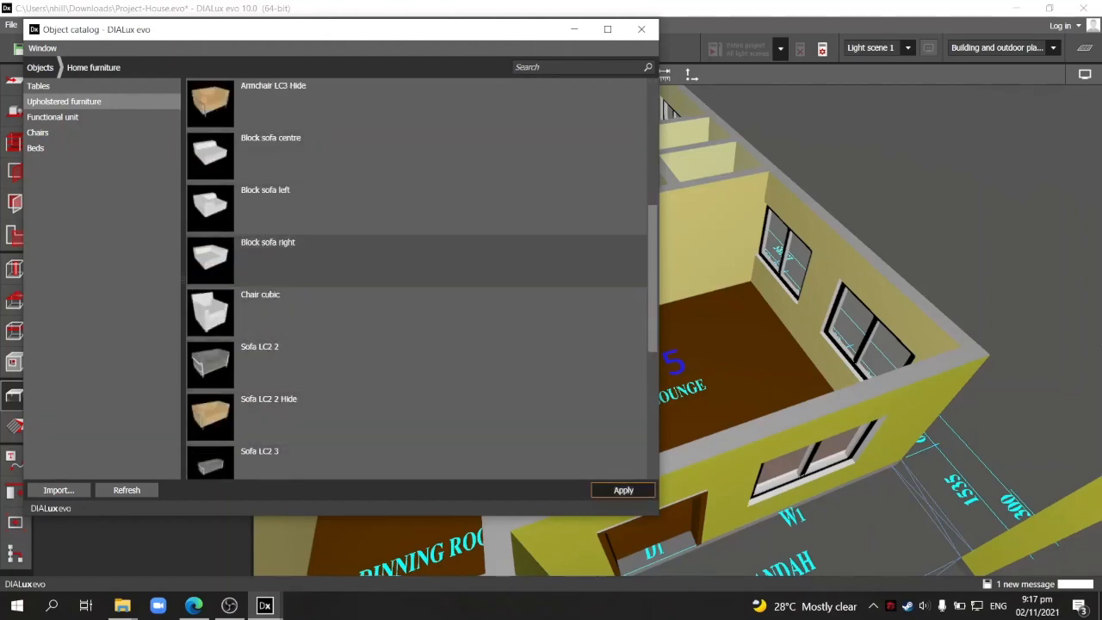
{"action": "left_click", "coordinate": [623, 490]}
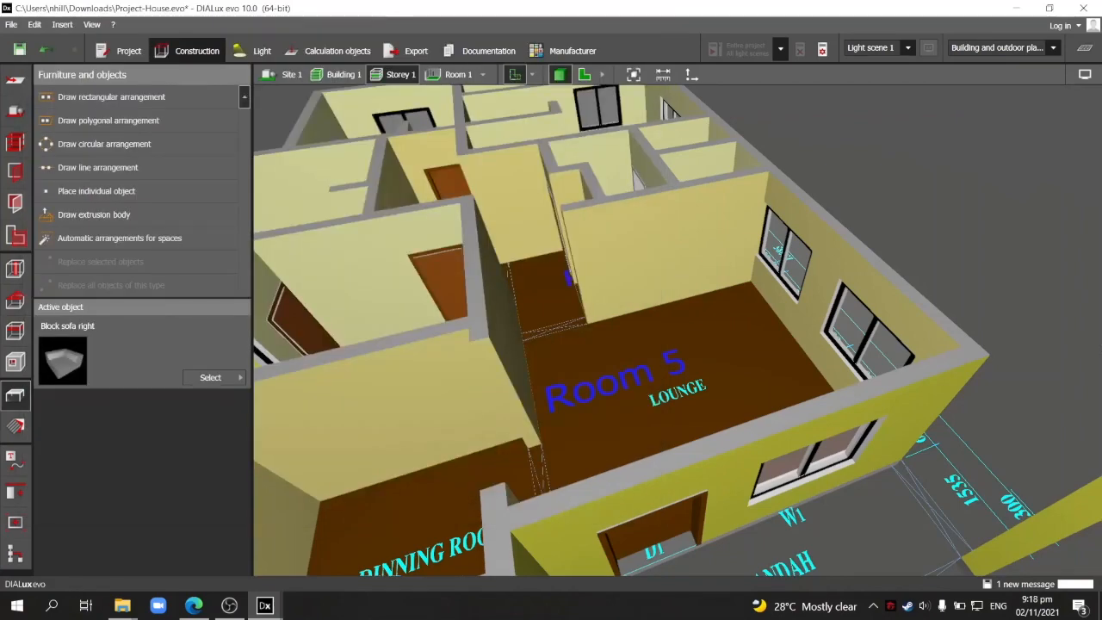
Step: Place the Block sofa right in the lounge's upper-right corner in floor plan view, at X 8.000 and Y -9.300 m
{"action": "middle_click_drag", "start_coordinate": [641, 383], "coordinate": [538, 444]}
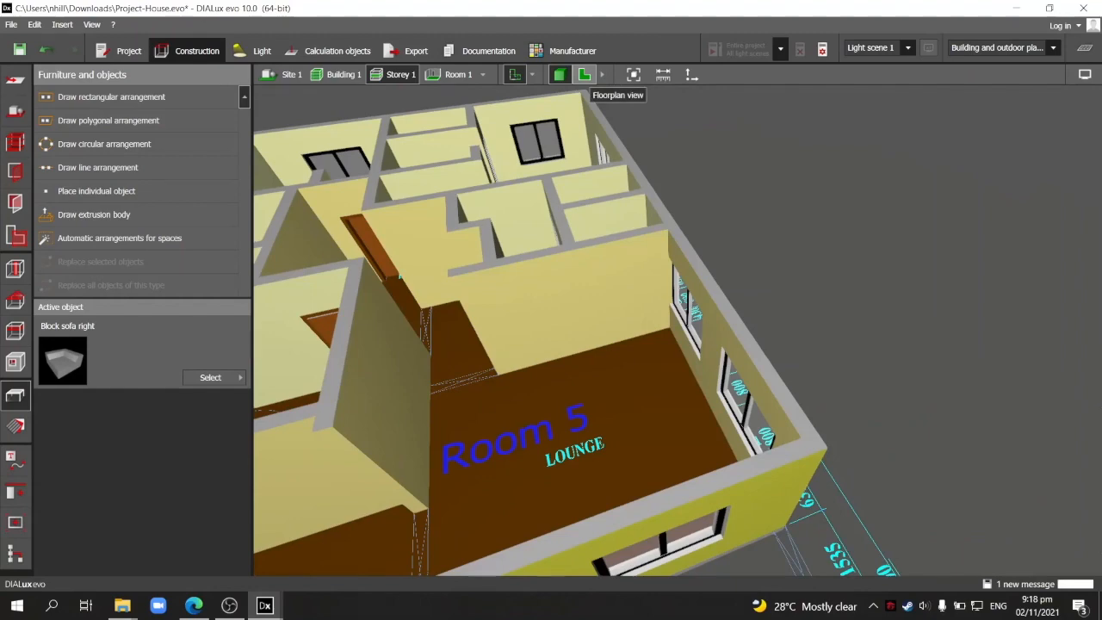
{"action": "left_click", "coordinate": [584, 74]}
{"action": "scroll", "coordinate": [605, 336], "scroll_direction": "down", "scroll_amount": 5}
{"action": "middle_click_drag", "start_coordinate": [606, 332], "coordinate": [557, 425]}
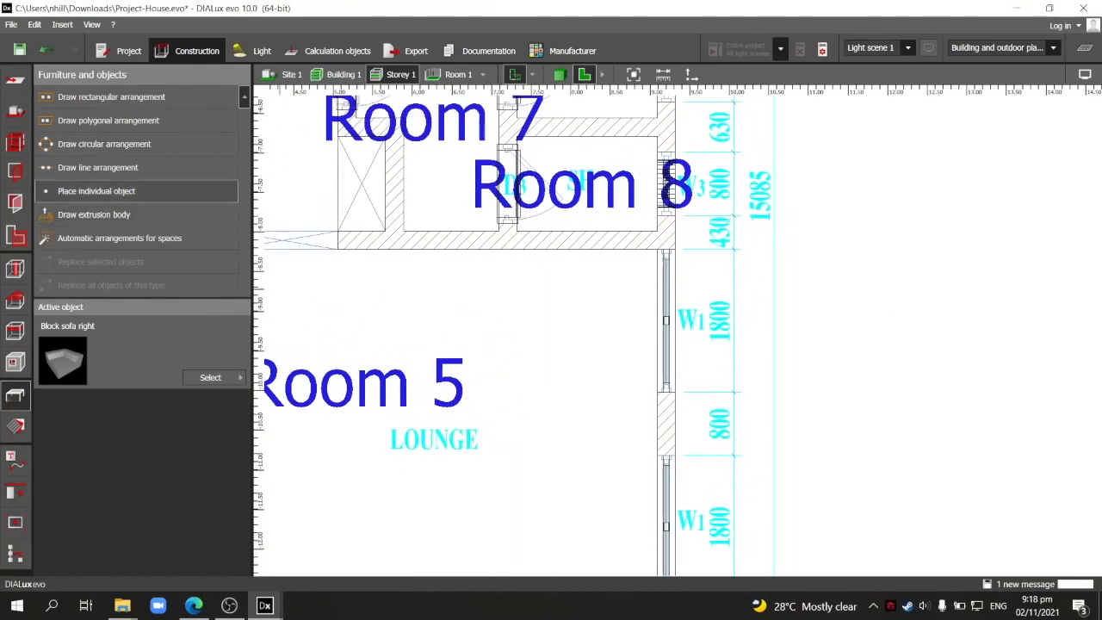
{"action": "left_click", "coordinate": [97, 191]}
{"action": "left_click", "coordinate": [542, 311]}
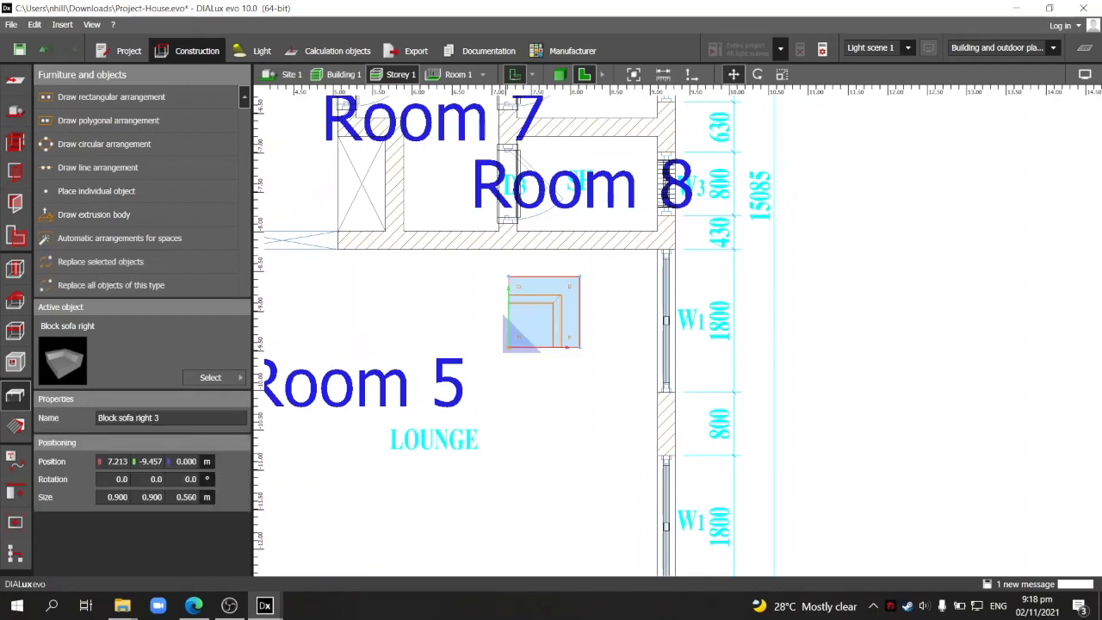
{"action": "left_click_drag", "start_coordinate": [543, 311], "coordinate": [606, 300]}
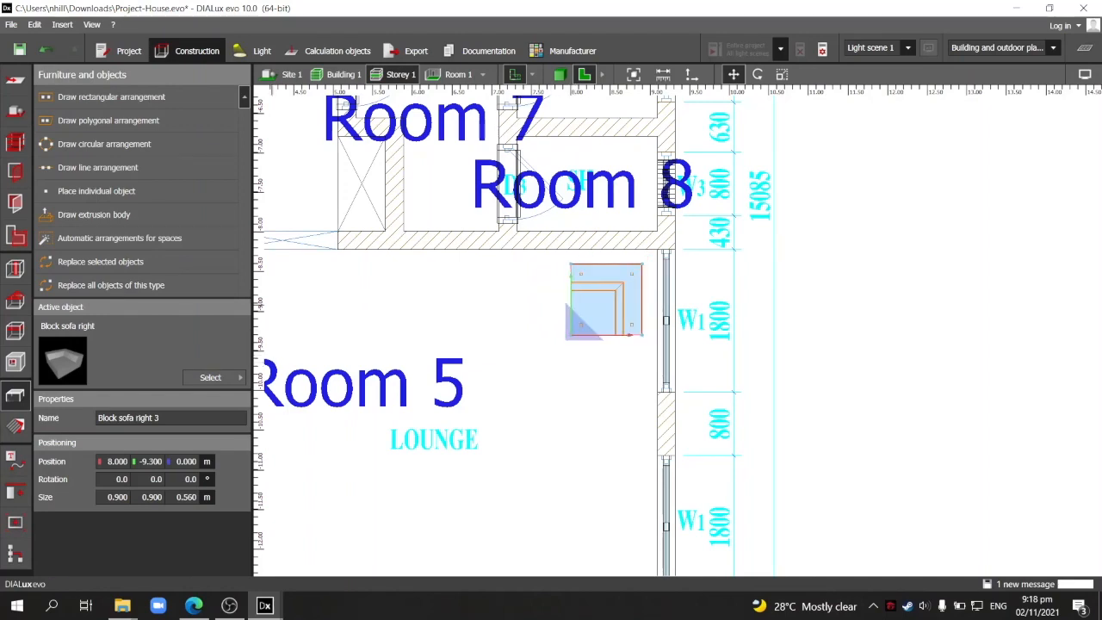
Step: Choose Block sofa centre from the upholstered home furniture catalogue as the active object
{"action": "left_click", "coordinate": [210, 377]}
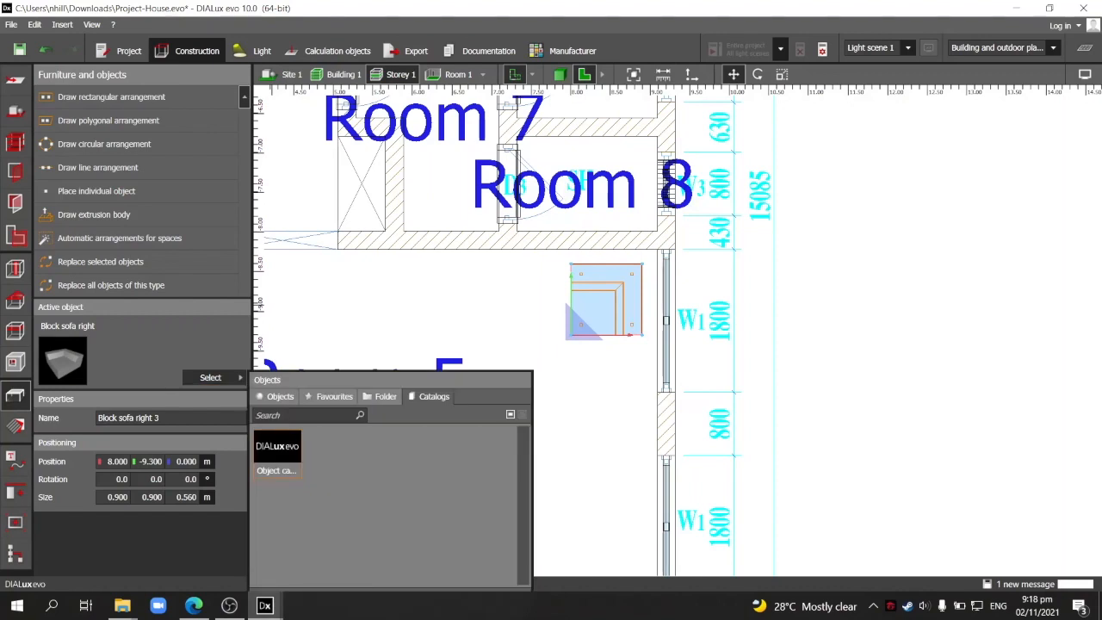
{"action": "double_click", "coordinate": [277, 456]}
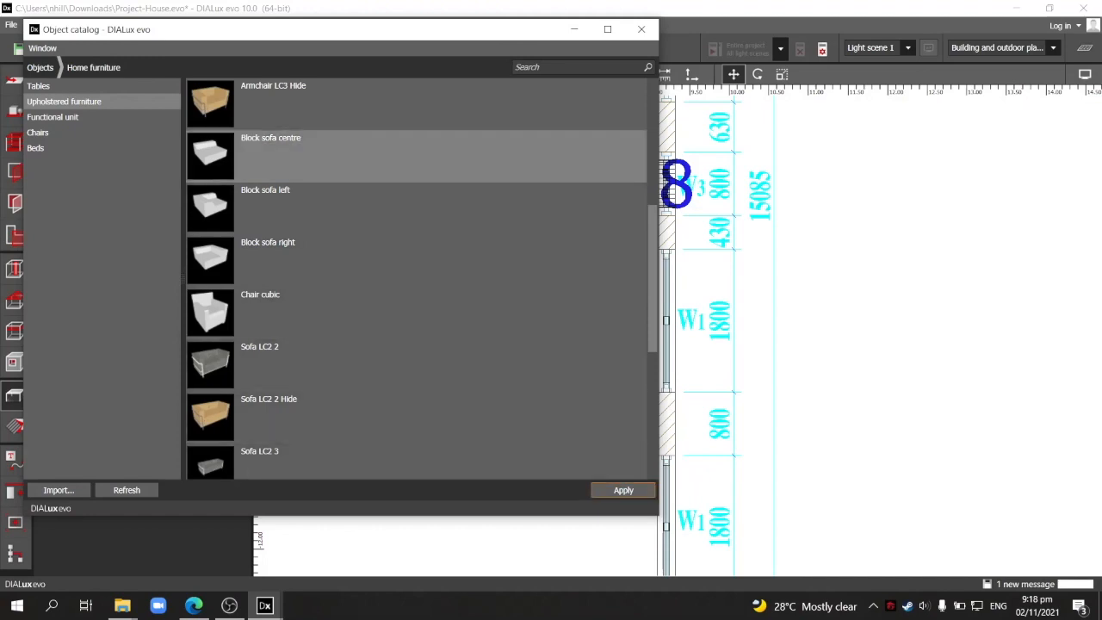
{"action": "double_click", "coordinate": [274, 148]}
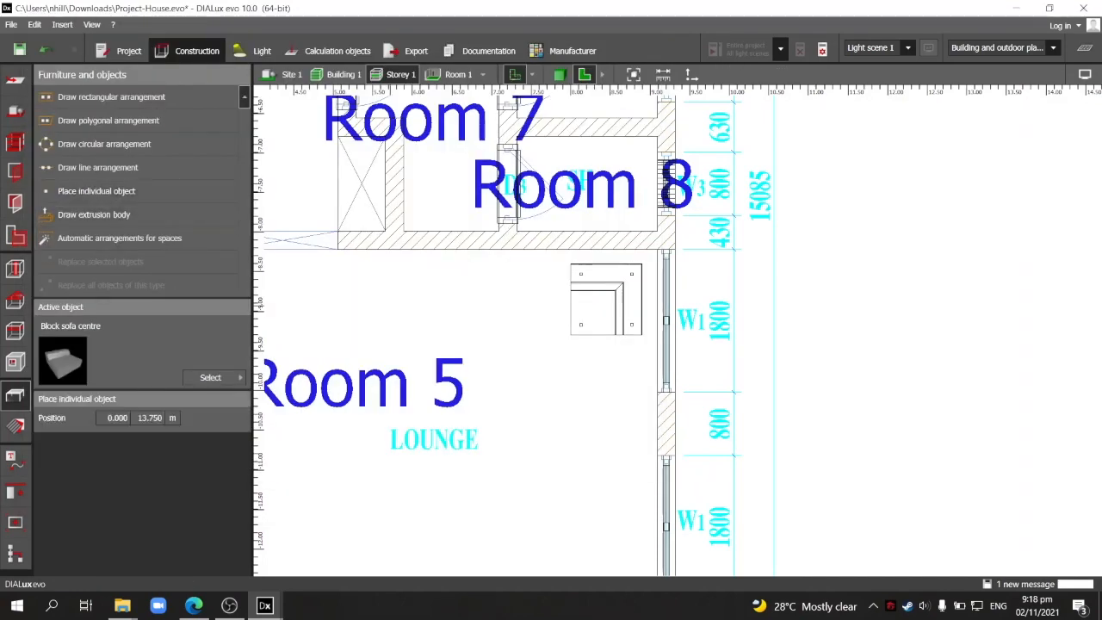
{"action": "left_click", "coordinate": [484, 346]}
{"action": "left_click", "coordinate": [588, 324]}
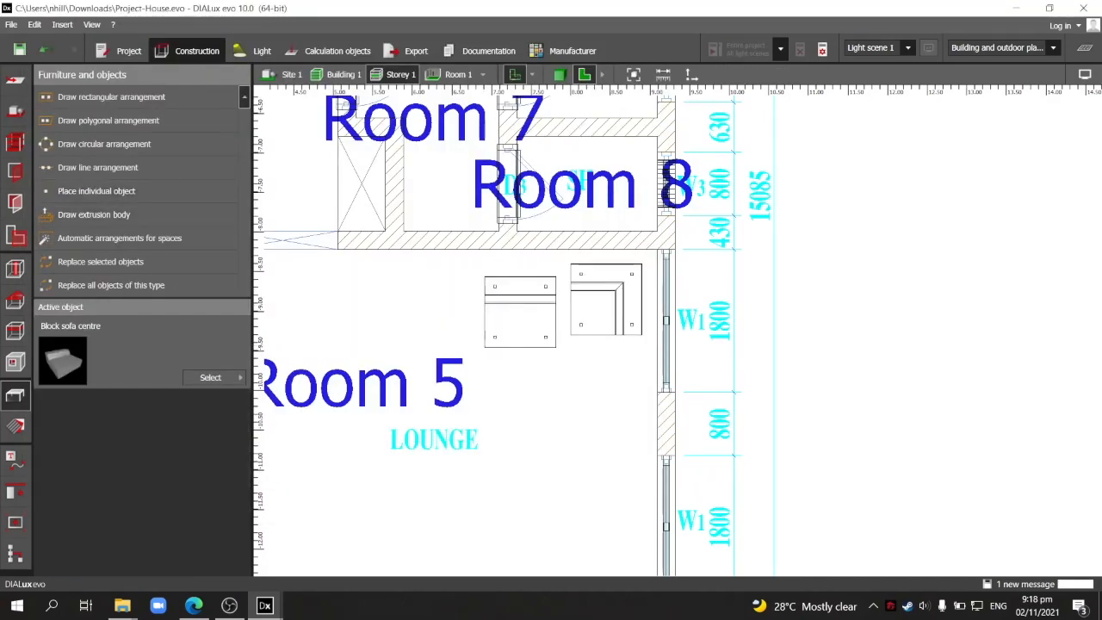
{"action": "left_click", "coordinate": [519, 319]}
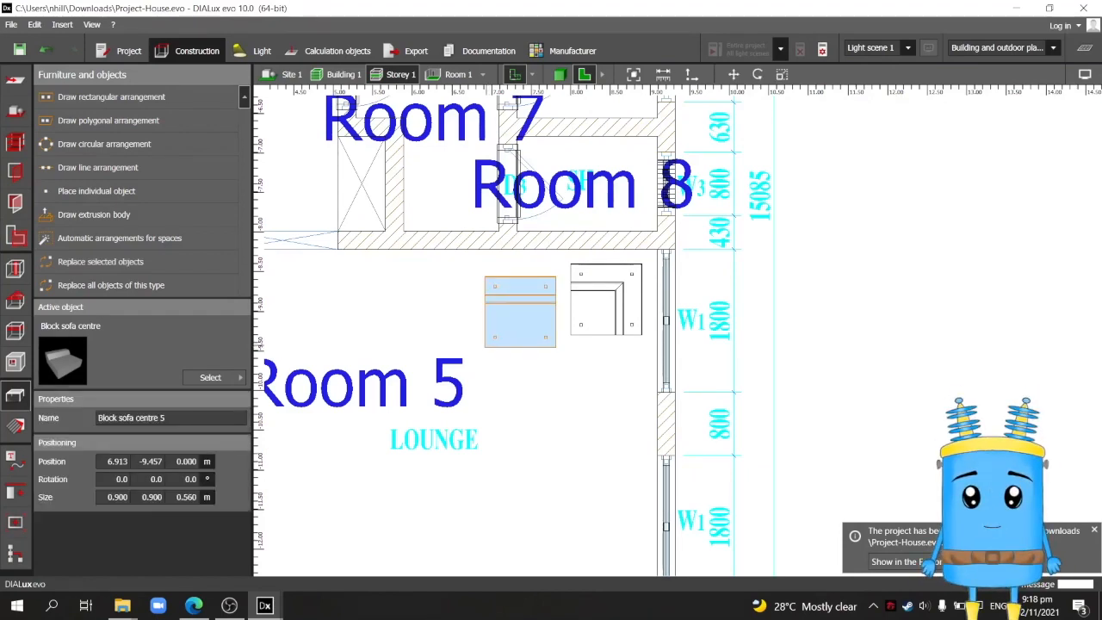
{"action": "key", "text": "Delete"}
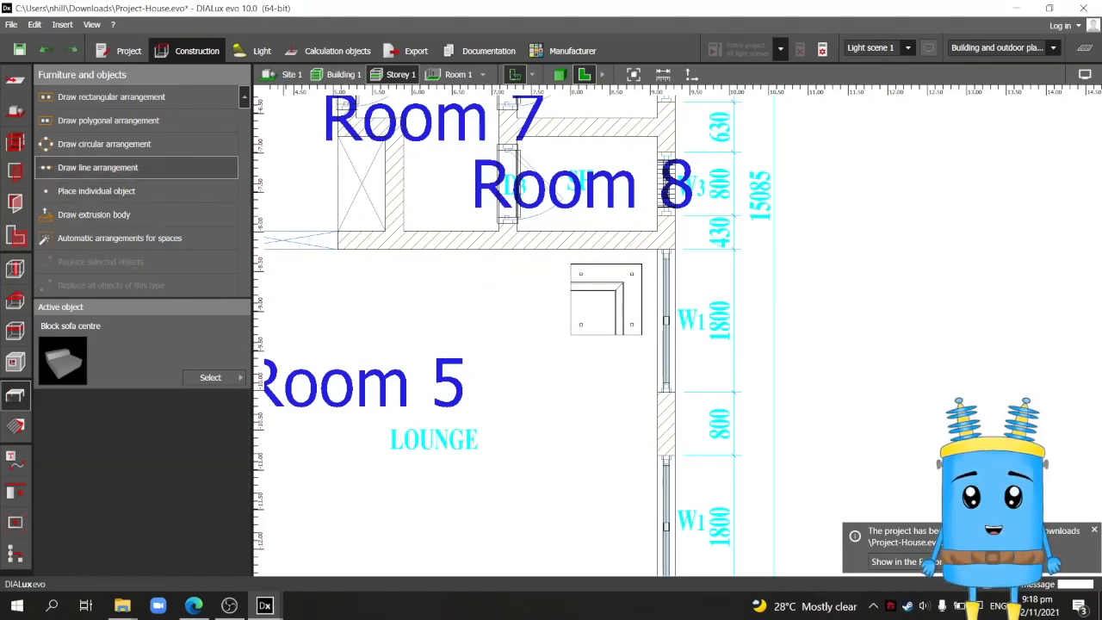
Step: Place a Block sofa centre flush against the left side of the corner sofa, at X 7.100 and Y -9.300 m
{"action": "left_click", "coordinate": [95, 191]}
{"action": "left_click", "coordinate": [514, 295]}
{"action": "left_click_drag", "start_coordinate": [514, 294], "coordinate": [535, 299]}
{"action": "scroll", "coordinate": [495, 322], "scroll_direction": "up", "scroll_amount": 5}
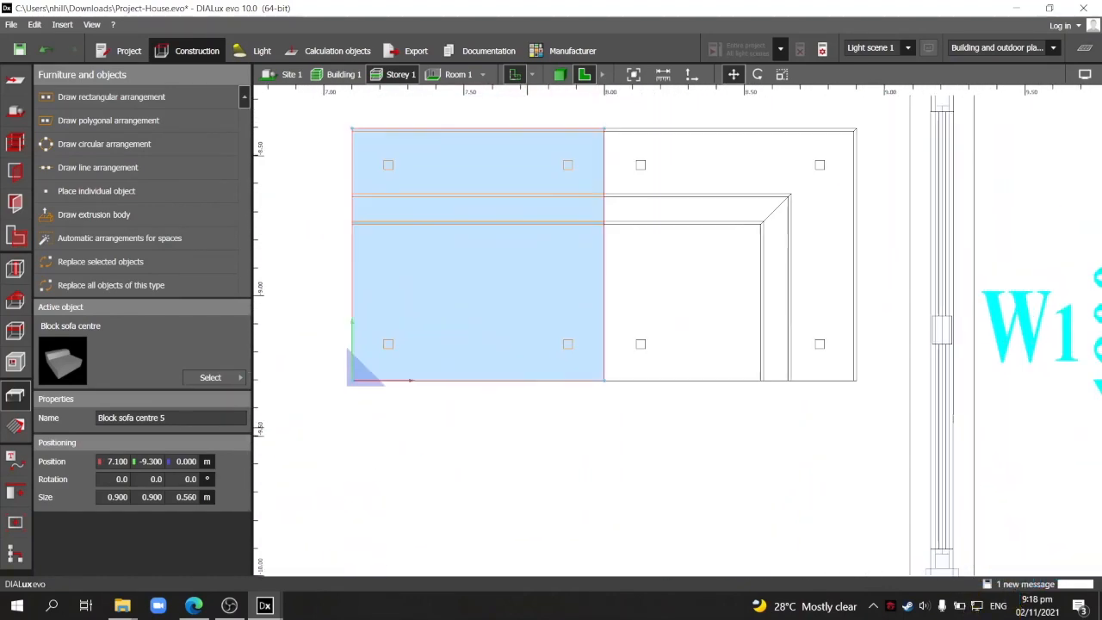
{"action": "middle_click_drag", "start_coordinate": [495, 321], "coordinate": [674, 321]}
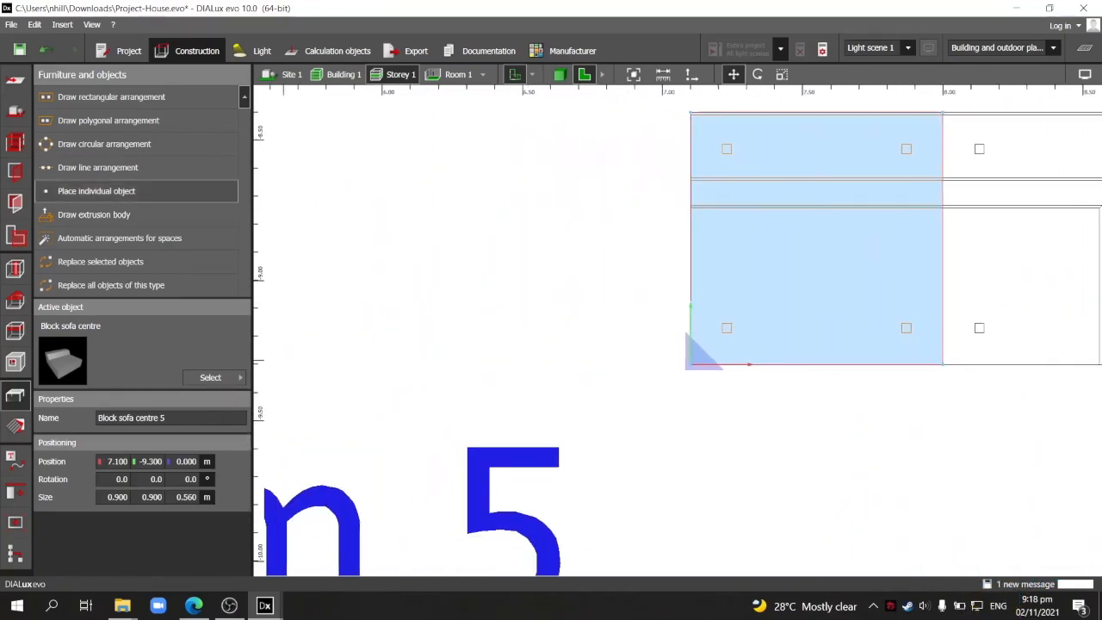
{"action": "left_click", "coordinate": [95, 191]}
{"action": "left_click", "coordinate": [521, 238]}
{"action": "left_click_drag", "start_coordinate": [396, 364], "coordinate": [436, 361]}
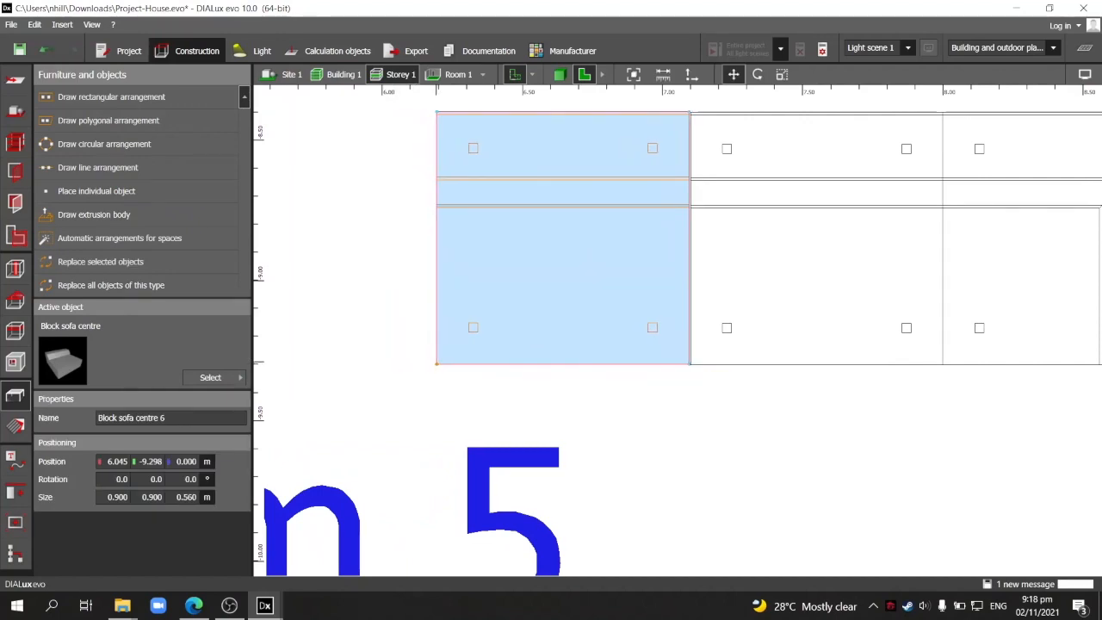
{"action": "left_click_drag", "start_coordinate": [437, 364], "coordinate": [438, 363]}
{"action": "left_click", "coordinate": [479, 387]}
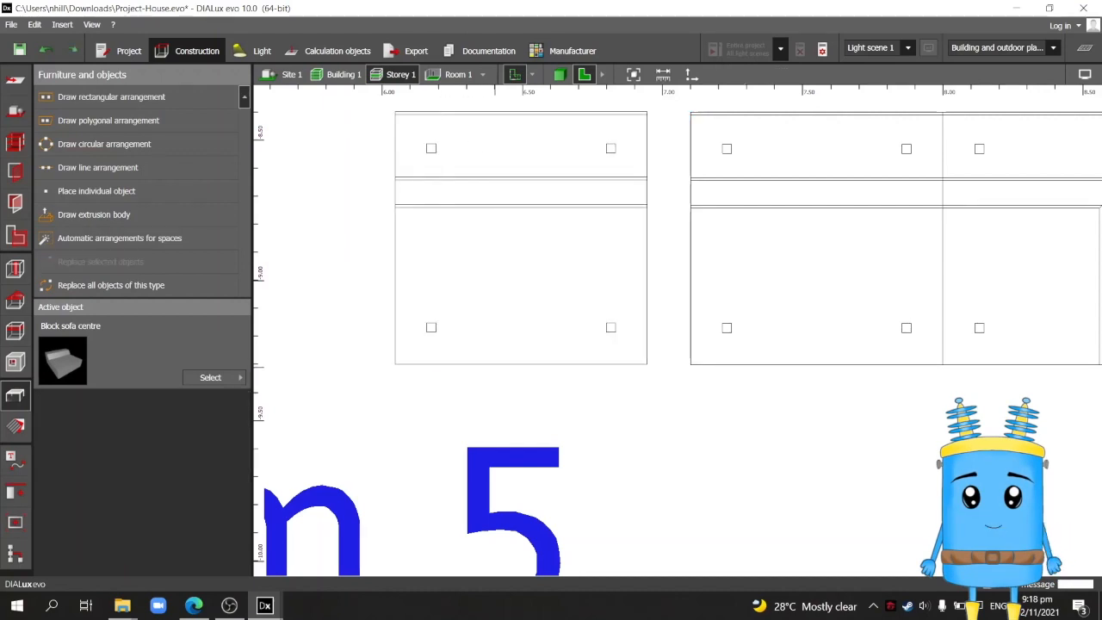
Step: Place a second Block sofa centre flush with the left end of the sofa row, at X 6.200 and Y -9.300 m
{"action": "left_click", "coordinate": [96, 190]}
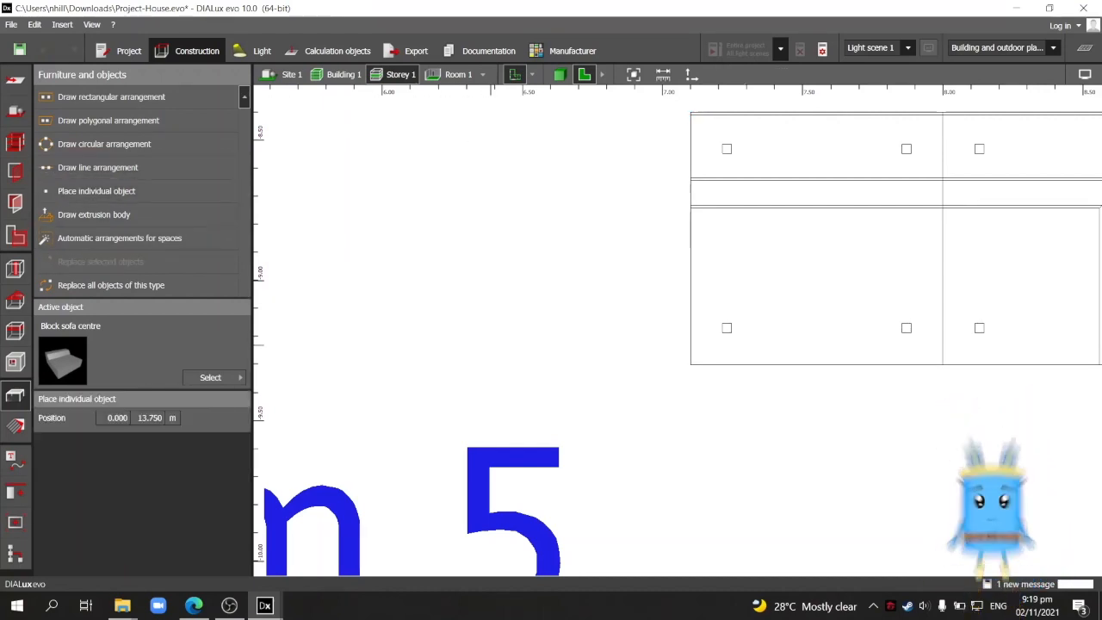
{"action": "left_click", "coordinate": [478, 346]}
{"action": "left_click_drag", "start_coordinate": [461, 367], "coordinate": [437, 364]}
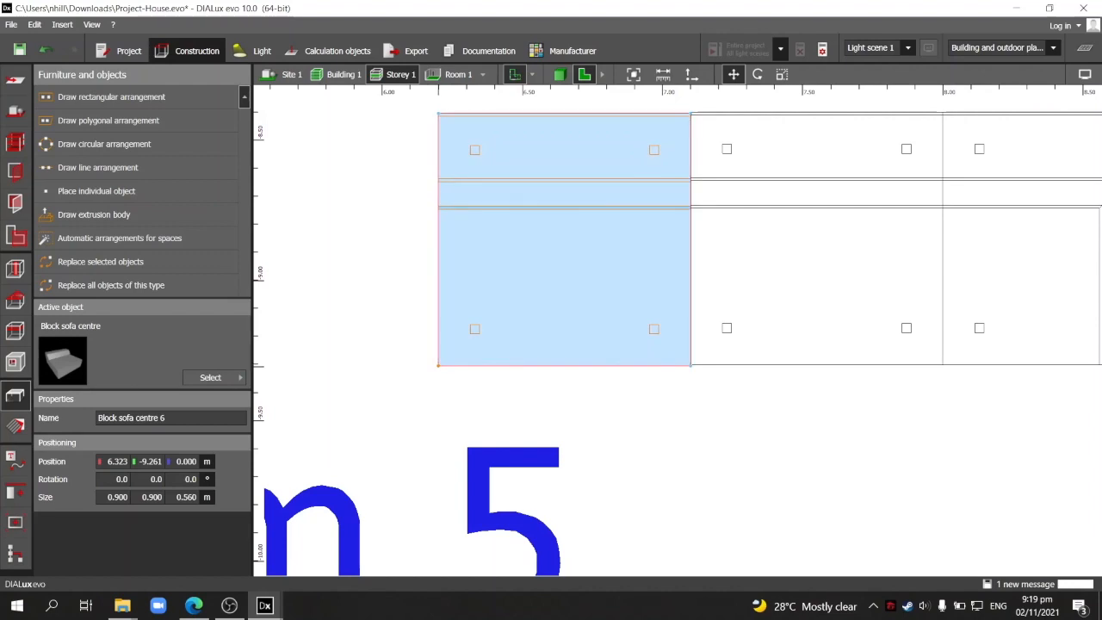
{"action": "left_click_drag", "start_coordinate": [438, 364], "coordinate": [438, 364]}
Step: Choose Block sofa left from the upholstered home furniture catalogue as the active object
{"action": "scroll", "coordinate": [621, 284], "scroll_direction": "up", "scroll_amount": 4}
{"action": "middle_click_drag", "start_coordinate": [622, 284], "coordinate": [450, 398]}
{"action": "middle_click_drag", "start_coordinate": [354, 406], "coordinate": [798, 321]}
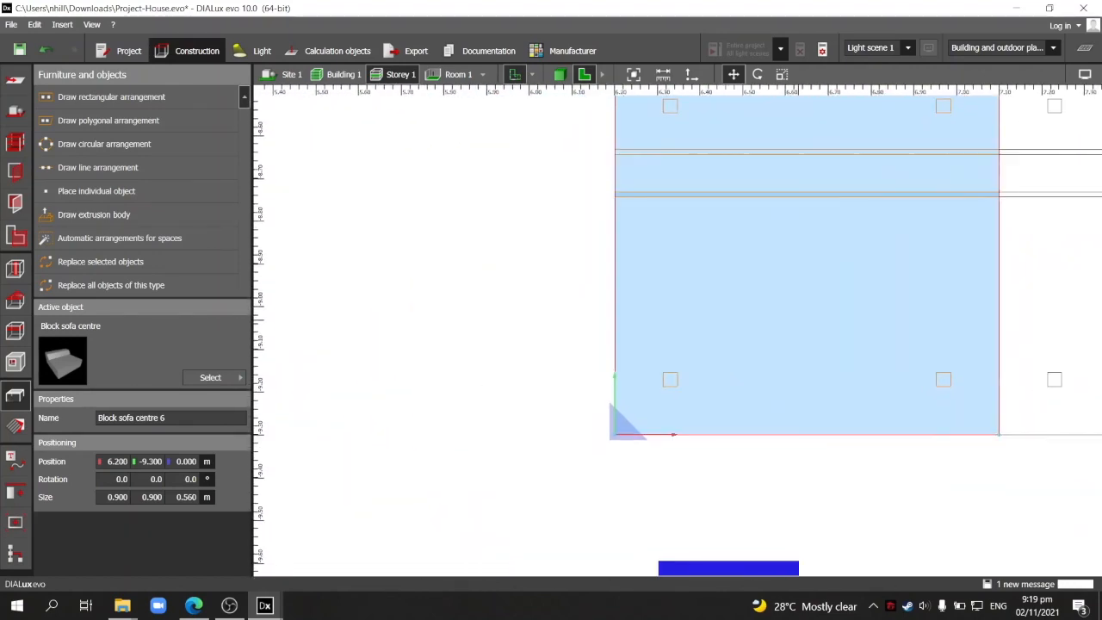
{"action": "left_click", "coordinate": [210, 377]}
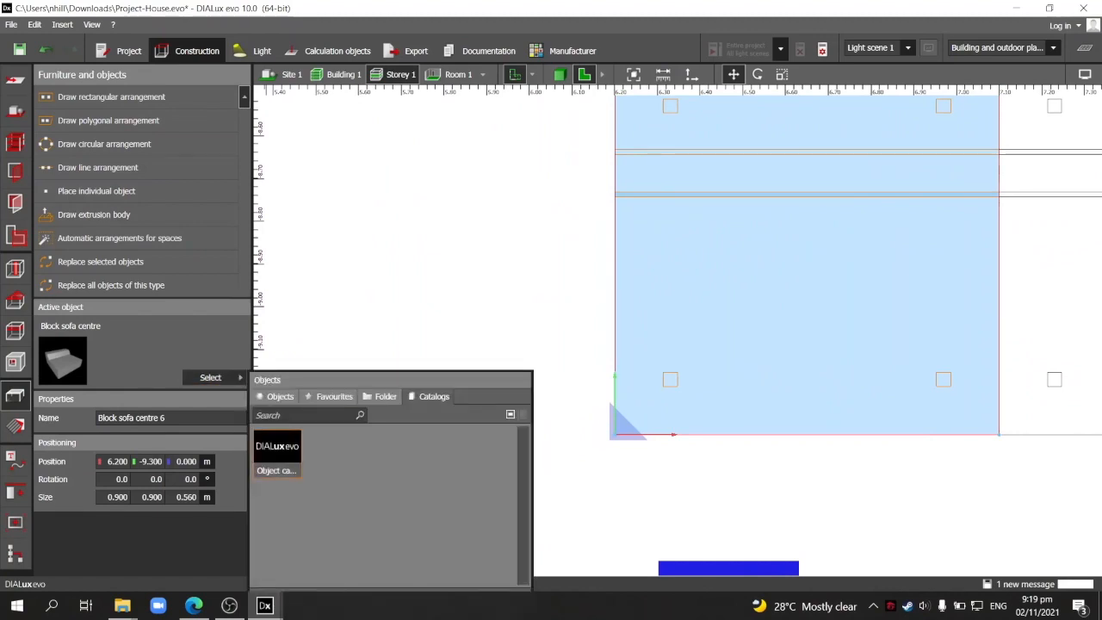
{"action": "left_click", "coordinate": [277, 453]}
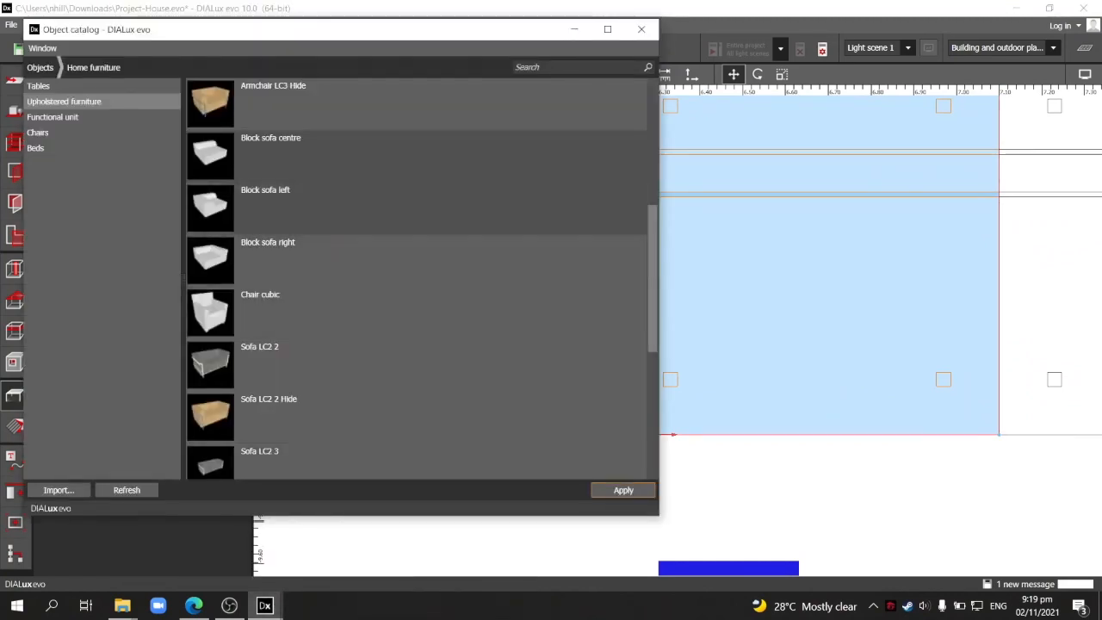
{"action": "left_click", "coordinate": [290, 205]}
{"action": "left_click", "coordinate": [623, 490]}
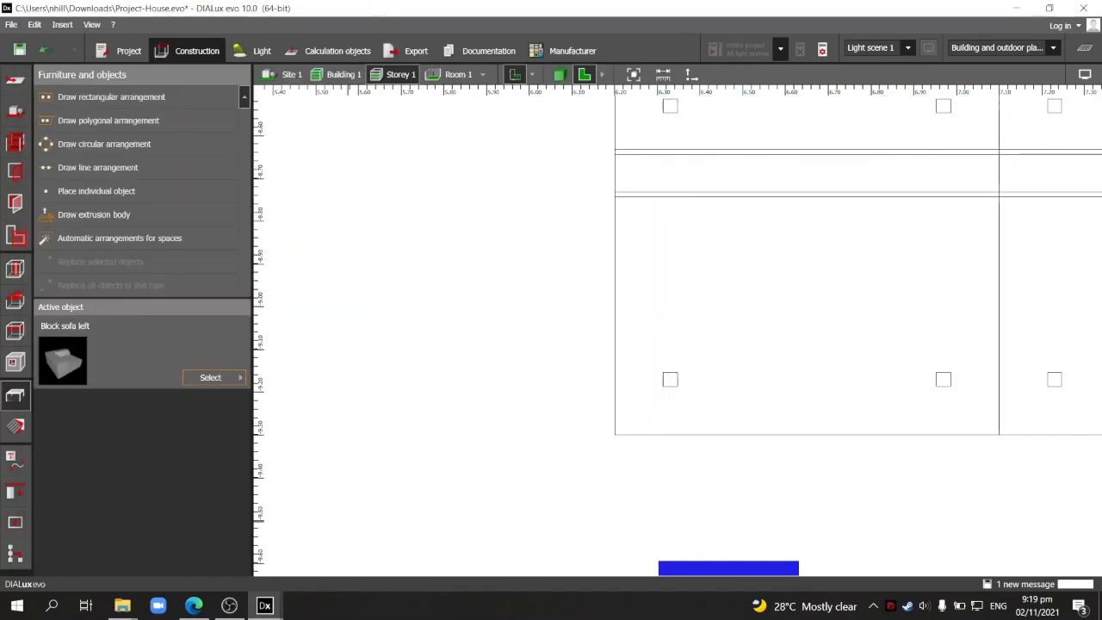
Step: Place the Block sofa left flush against the left end of the sofa row, at X 5.300 and Y -9.302 m
{"action": "left_click", "coordinate": [96, 190]}
{"action": "left_click", "coordinate": [305, 425]}
{"action": "middle_click_drag", "start_coordinate": [365, 398], "coordinate": [537, 478]}
{"action": "left_click_drag", "start_coordinate": [537, 478], "coordinate": [463, 487]}
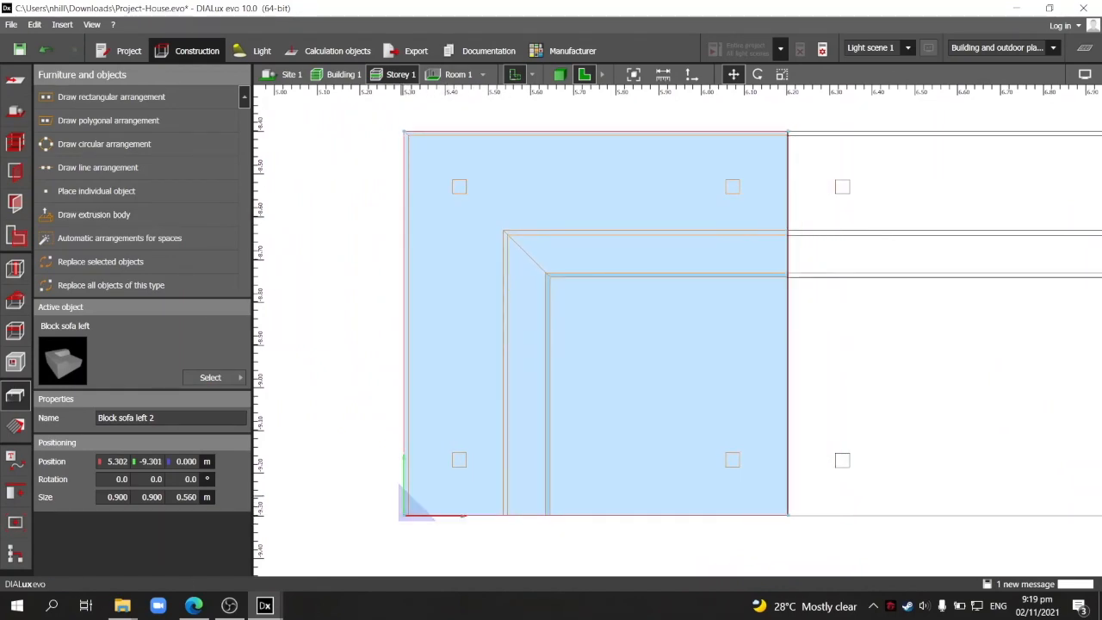
{"action": "left_click_drag", "start_coordinate": [404, 460], "coordinate": [403, 461]}
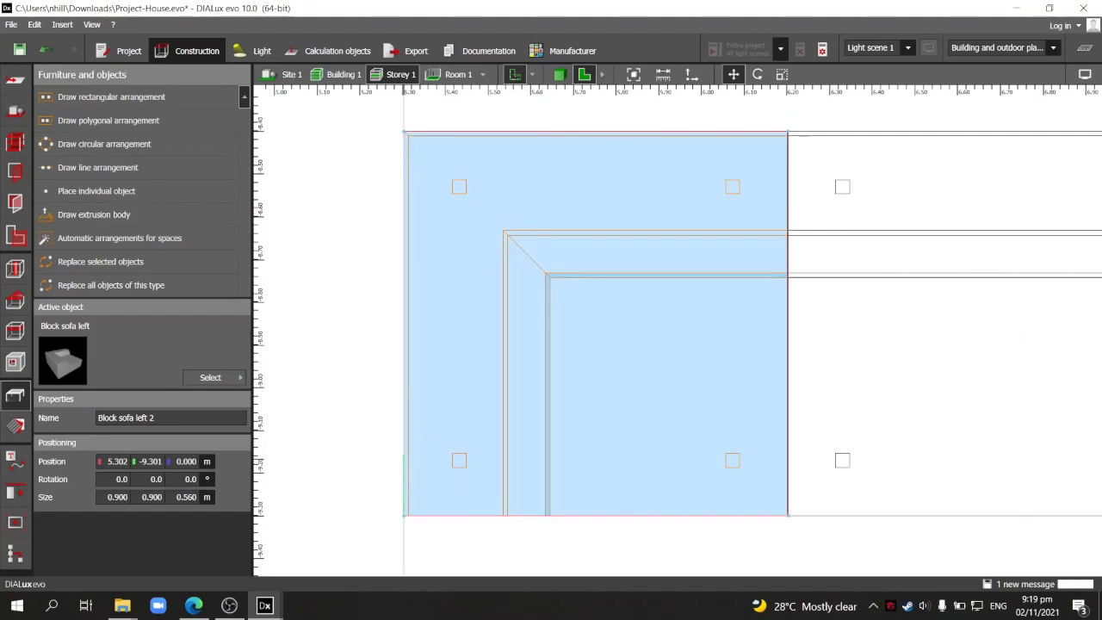
{"action": "left_click_drag", "start_coordinate": [462, 515], "coordinate": [460, 516]}
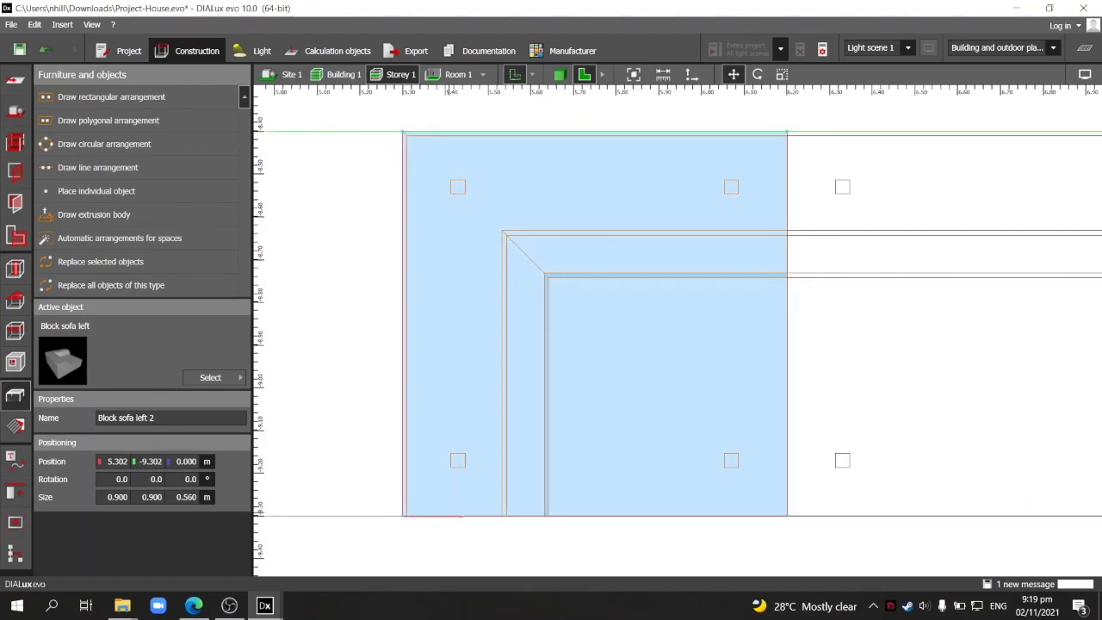
Step: Choose Block sofa centre from the upholstered home furniture catalogue for the sofa run along the lounge's right wall
{"action": "scroll", "coordinate": [758, 413], "scroll_direction": "down", "scroll_amount": 7}
{"action": "middle_click_drag", "start_coordinate": [904, 482], "coordinate": [280, 254]}
{"action": "middle_click_drag", "start_coordinate": [1003, 401], "coordinate": [927, 411]}
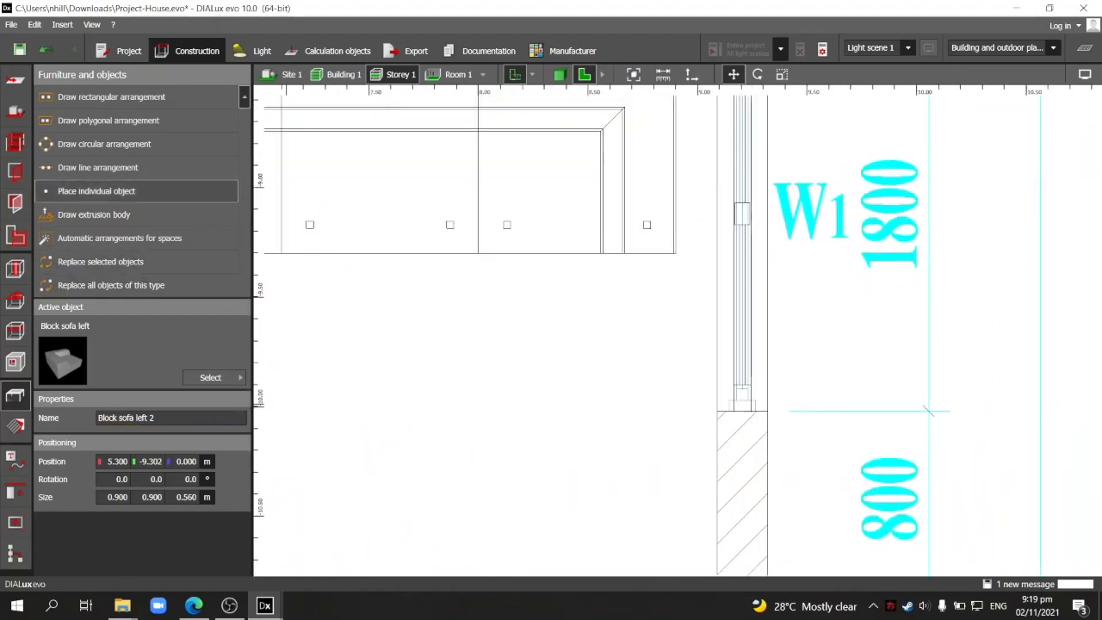
{"action": "left_click", "coordinate": [210, 377]}
{"action": "left_click", "coordinate": [278, 451]}
{"action": "left_click", "coordinate": [273, 157]}
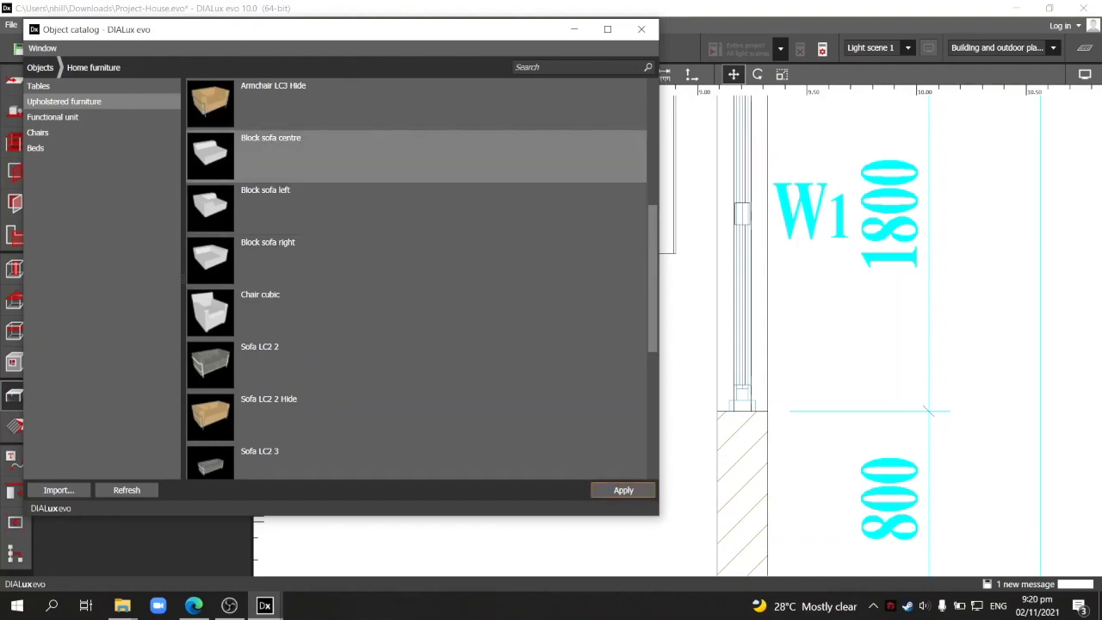
{"action": "left_click", "coordinate": [624, 490]}
Step: Place a Block sofa centre rotated 270° about Z flush below the corner sofa, at X 8.000 and Y -9.300 m
{"action": "left_click", "coordinate": [96, 191]}
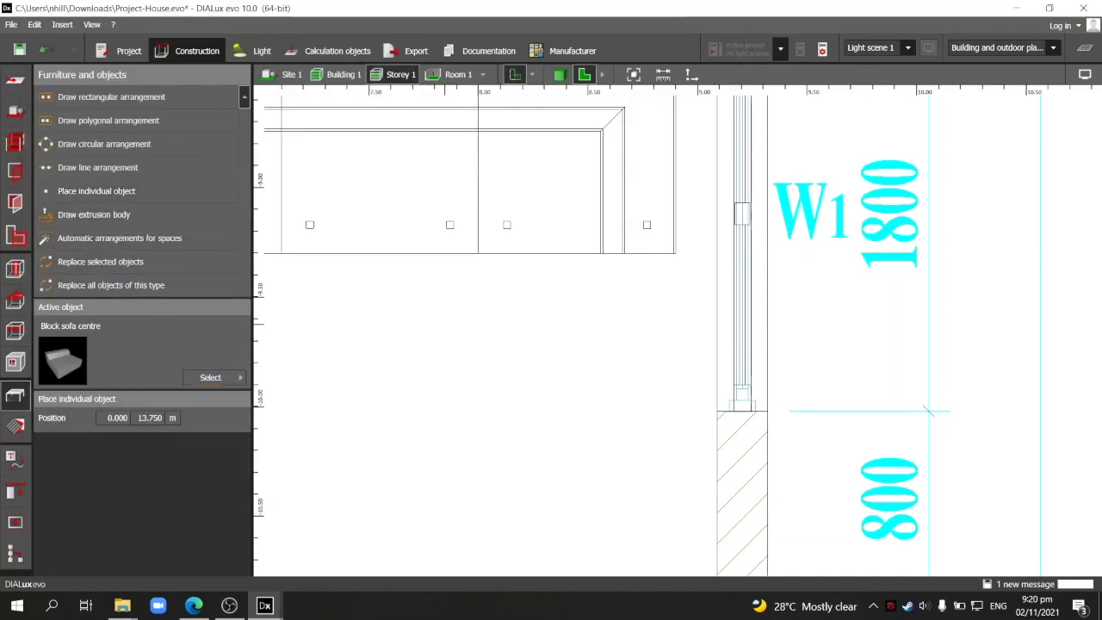
{"action": "left_click", "coordinate": [479, 382]}
{"action": "left_click_drag", "start_coordinate": [573, 314], "coordinate": [565, 386]}
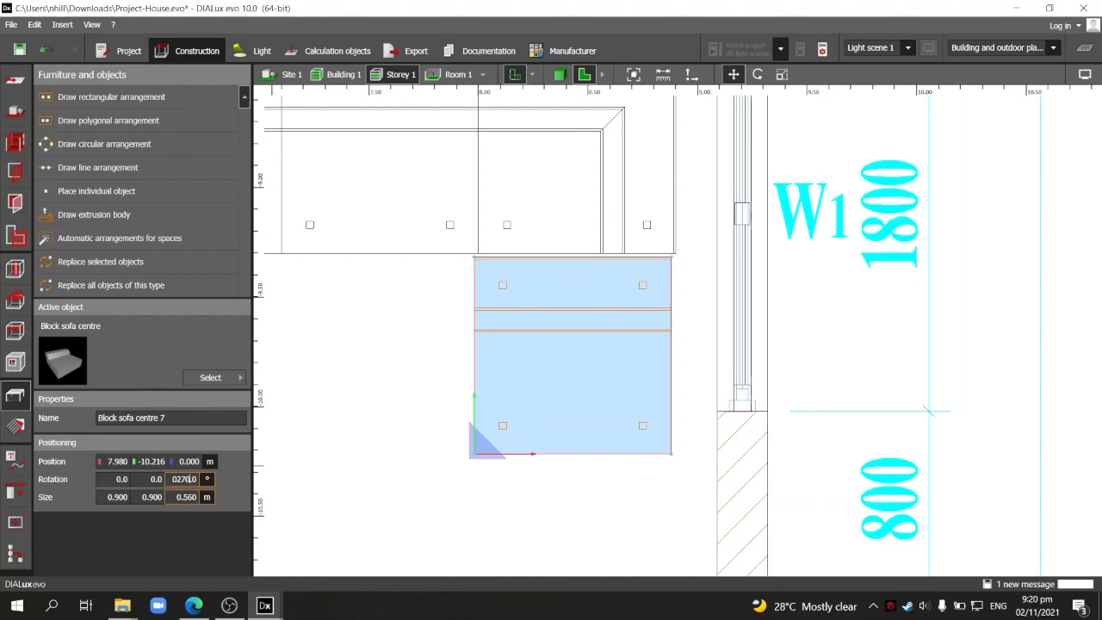
{"action": "key", "text": "Return"}
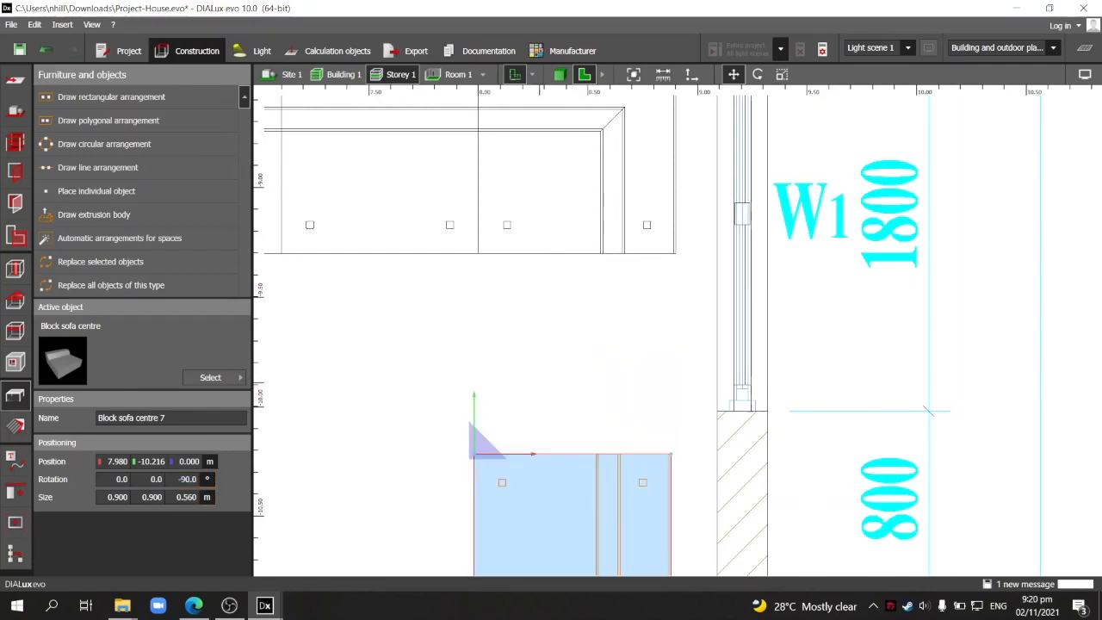
{"action": "middle_click_drag", "start_coordinate": [540, 382], "coordinate": [542, 267]}
{"action": "left_click_drag", "start_coordinate": [476, 339], "coordinate": [480, 138]}
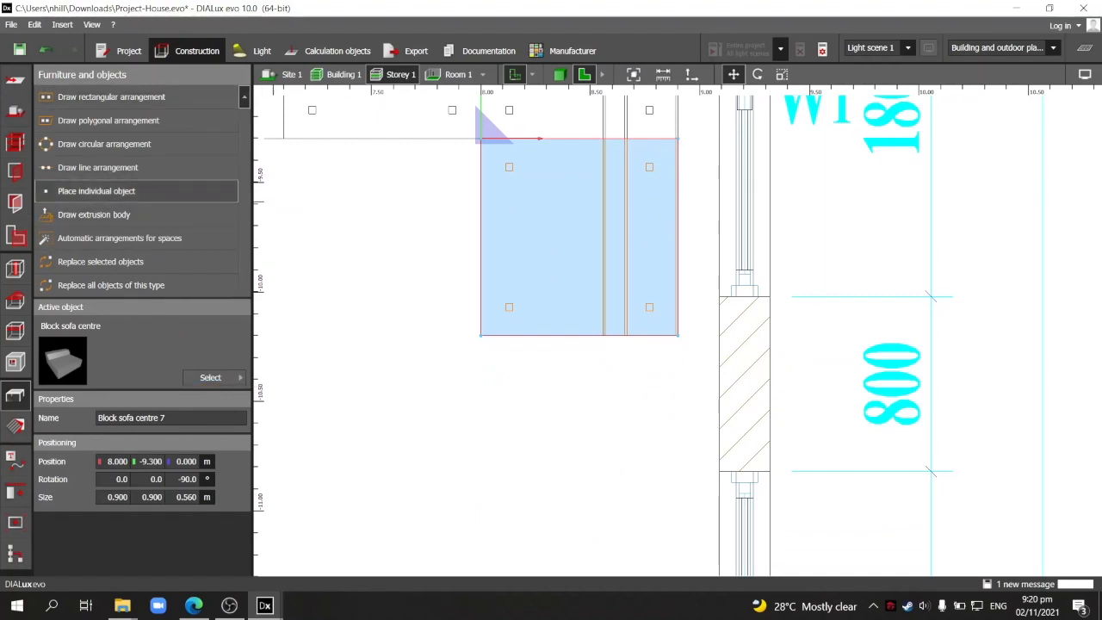
Step: Place another Block sofa centre rotated 270° about Z flush below the previous one, at X 8.000 and Y -10.200 m
{"action": "left_click", "coordinate": [96, 190]}
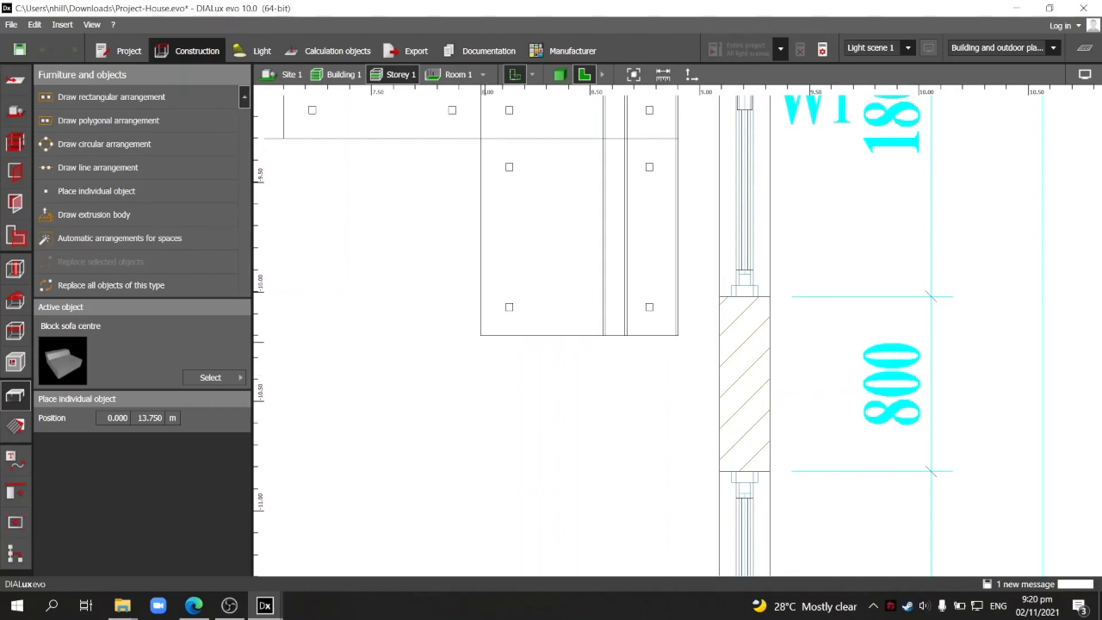
{"action": "left_click", "coordinate": [482, 361]}
{"action": "left_click_drag", "start_coordinate": [485, 360], "coordinate": [486, 532]}
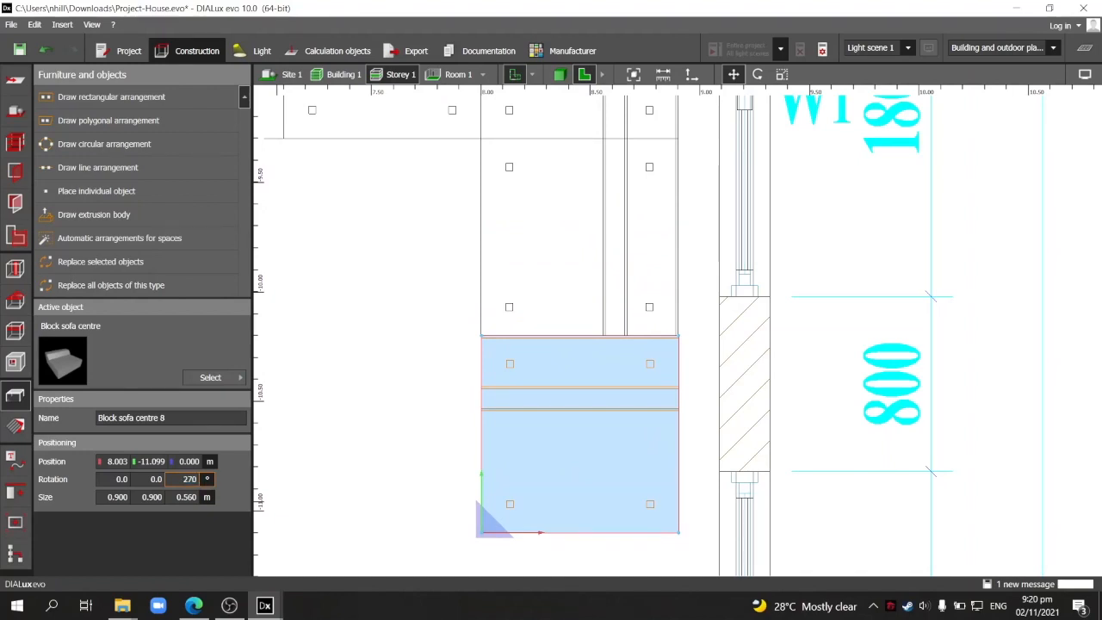
{"action": "key", "text": "Return"}
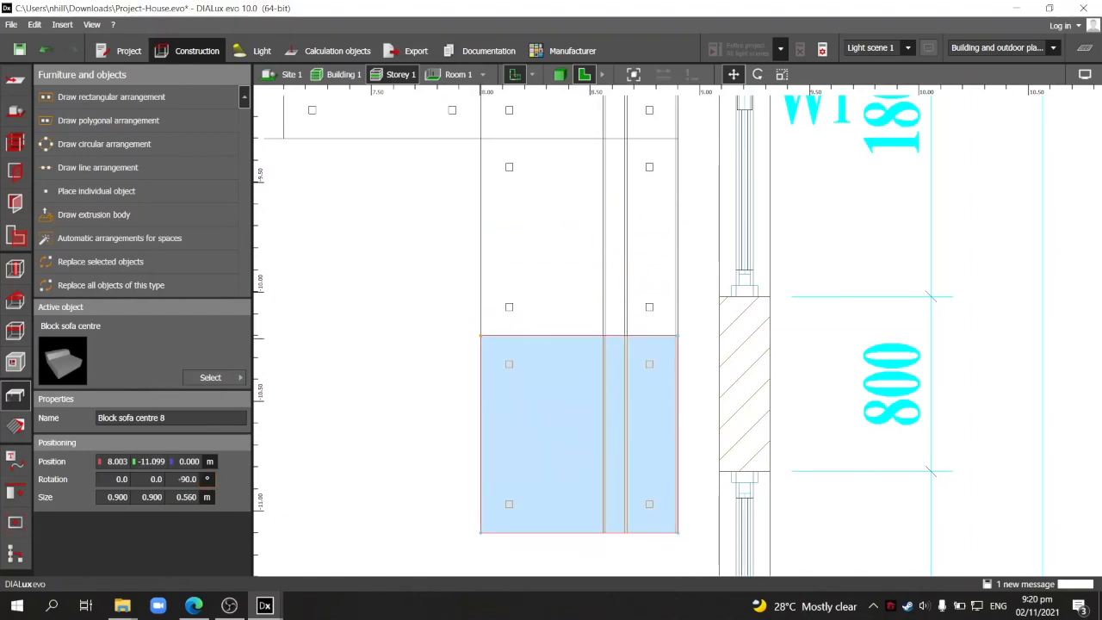
{"action": "mouse_move", "coordinate": [422, 447]}
{"action": "middle_mouse_down"}
{"action": "mouse_move", "coordinate": [441, 387]}
{"action": "mouse_move", "coordinate": [502, 306]}
{"action": "mouse_move", "coordinate": [477, 181]}
{"action": "mouse_move", "coordinate": [510, 427]}
{"action": "mouse_move", "coordinate": [452, 547]}
{"action": "mouse_move", "coordinate": [393, 213]}
{"action": "middle_mouse_up"}
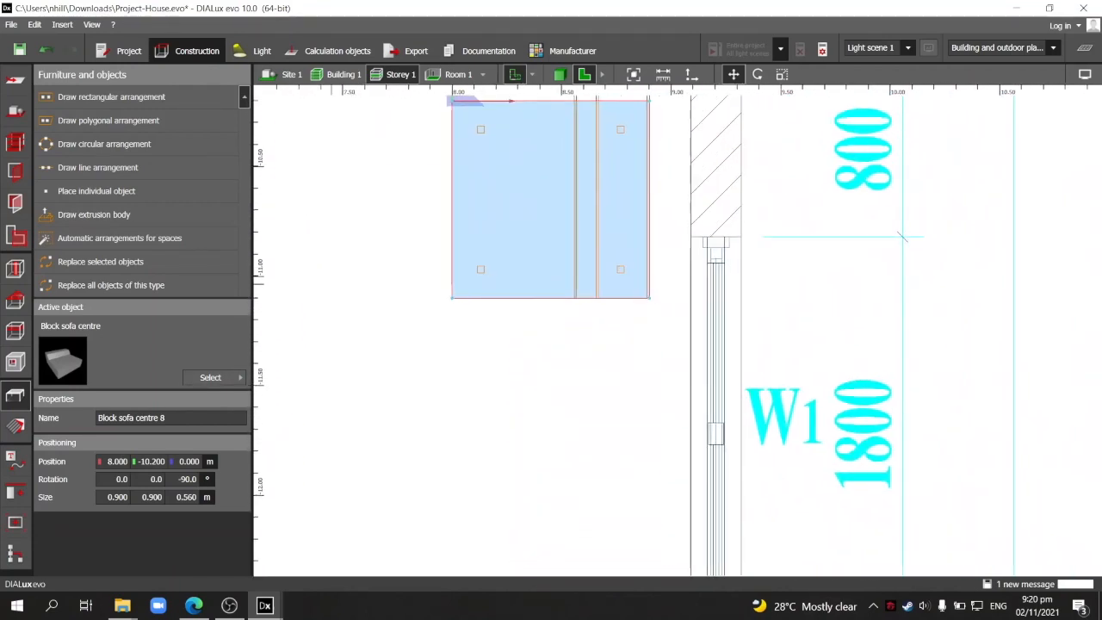
Step: Choose Block sofa right from the upholstered home furniture catalogue as the active object
{"action": "left_click", "coordinate": [265, 605]}
{"action": "left_click", "coordinate": [338, 540]}
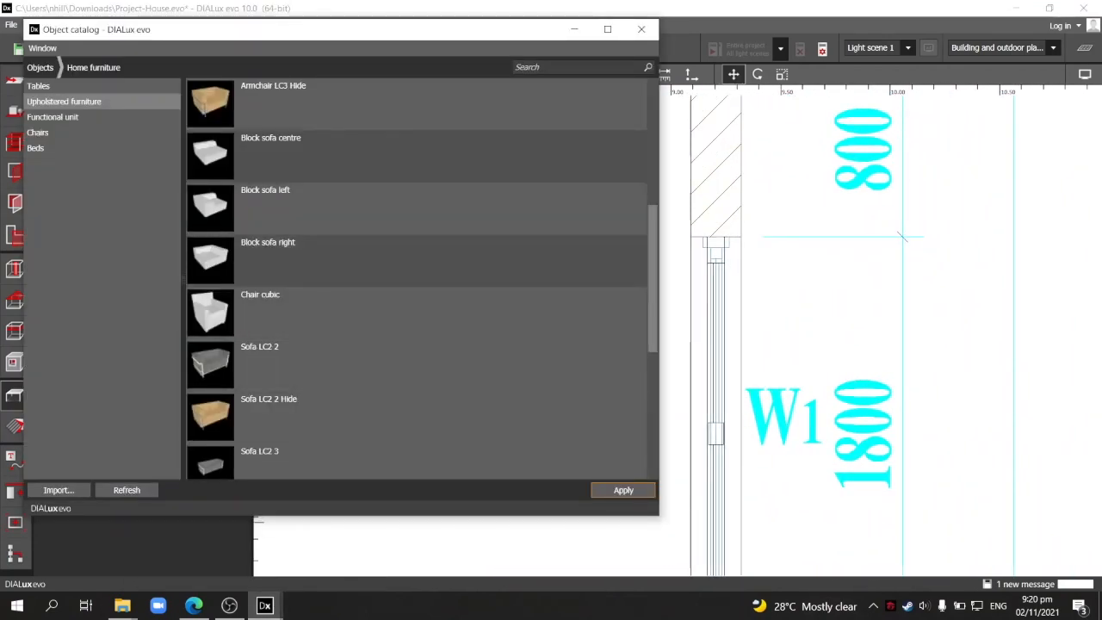
{"action": "left_click", "coordinate": [345, 261]}
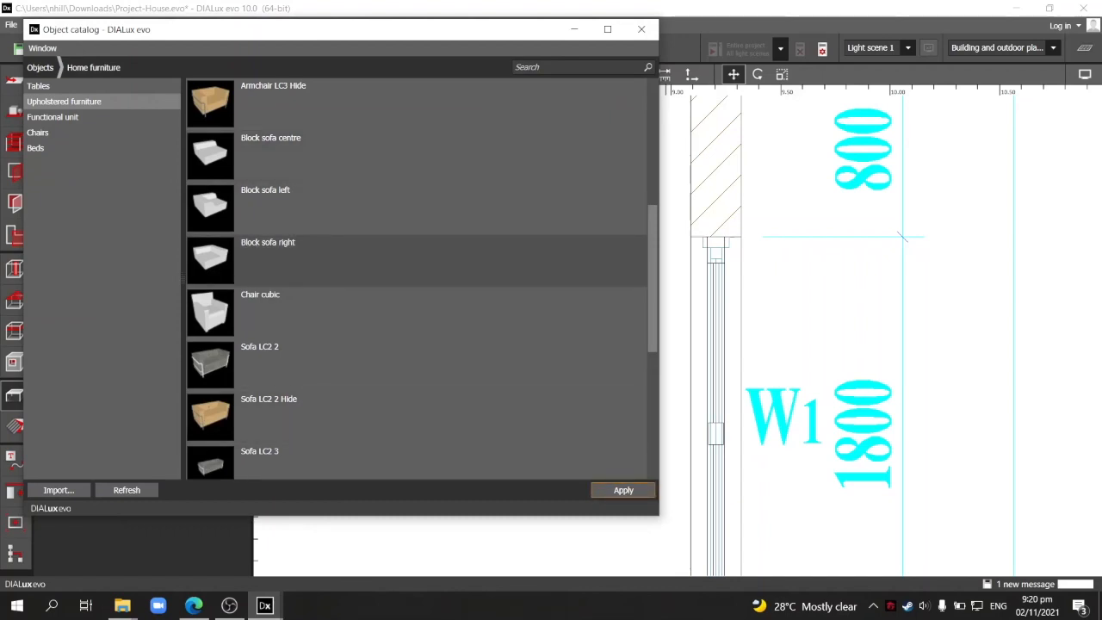
{"action": "left_click", "coordinate": [624, 489]}
Step: Place the Block sofa right rotated 270° about Z at the lower end of the sofa run, at X 8.000 and Y -11.100 m
{"action": "left_click", "coordinate": [97, 190]}
{"action": "left_click", "coordinate": [433, 457]}
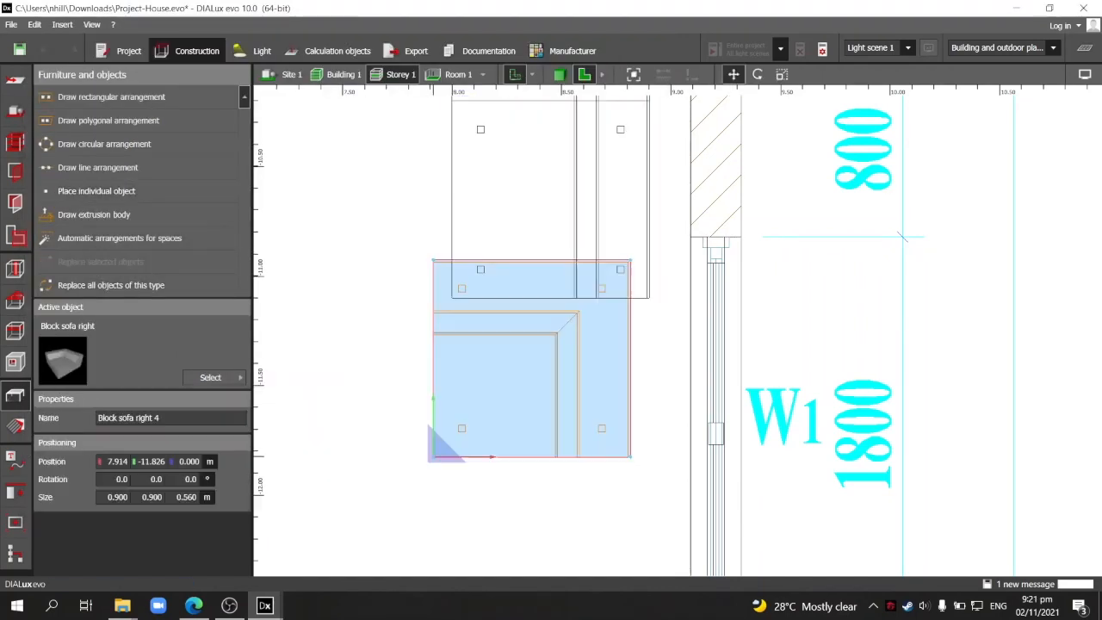
{"action": "left_click_drag", "start_coordinate": [433, 457], "coordinate": [455, 494]}
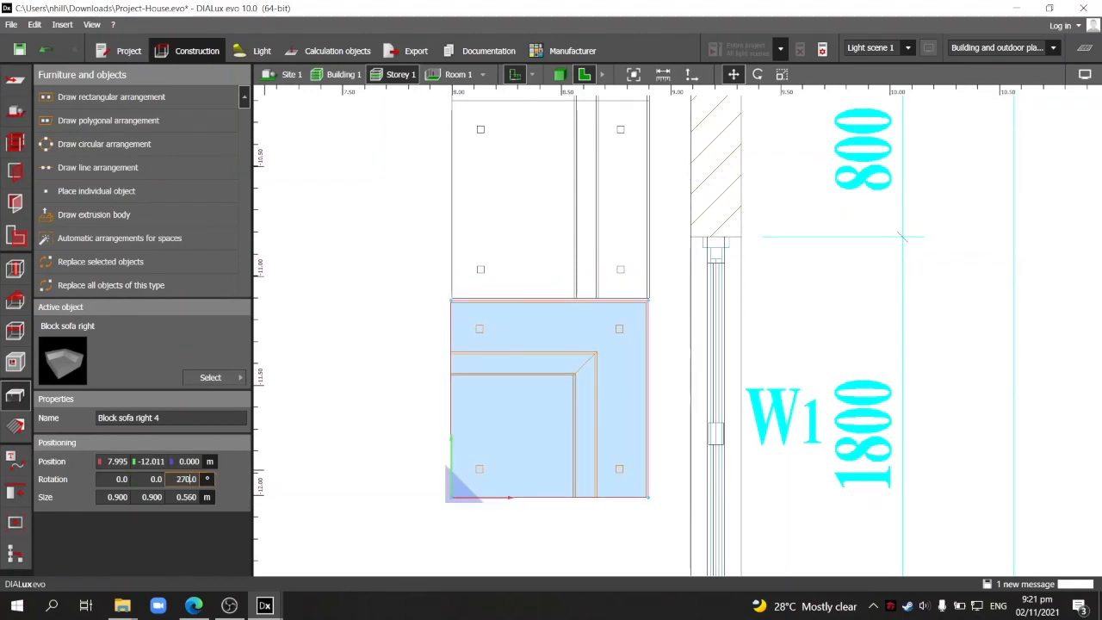
{"action": "key", "text": "Return"}
{"action": "left_click_drag", "start_coordinate": [452, 498], "coordinate": [452, 298]}
{"action": "scroll", "coordinate": [422, 352], "scroll_direction": "down", "scroll_amount": 8}
{"action": "middle_click_drag", "start_coordinate": [422, 352], "coordinate": [654, 415]}
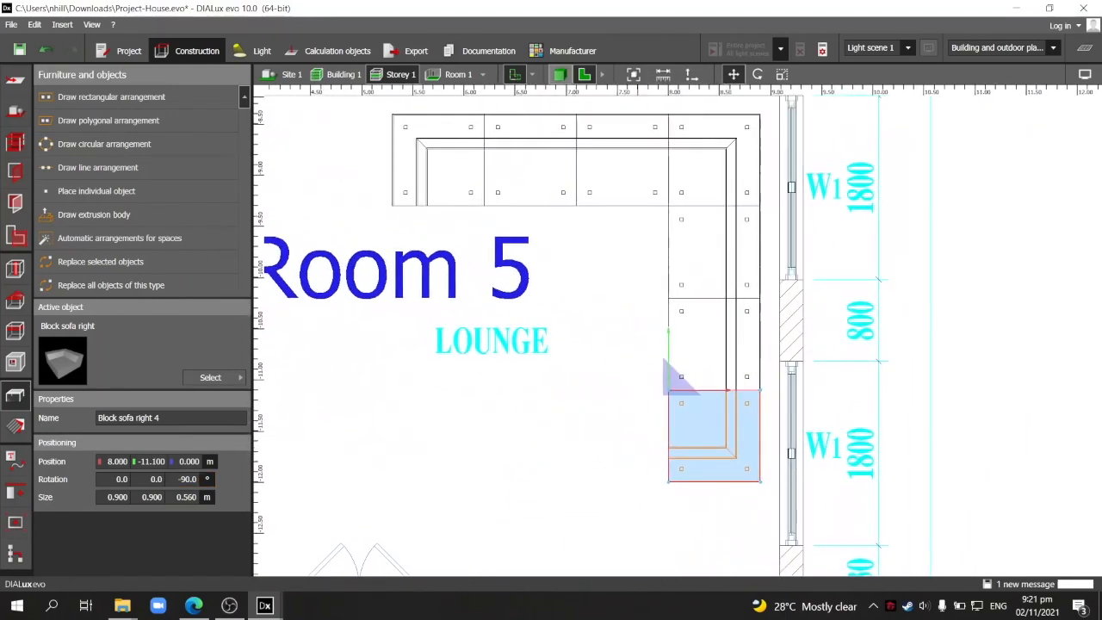
Step: Place a Barcelona low table in the lounge, inside the angle of the L-shaped sofa group
{"action": "left_click", "coordinate": [583, 75]}
{"action": "right_click_drag", "start_coordinate": [603, 344], "coordinate": [732, 334]}
{"action": "key", "text": "Escape"}
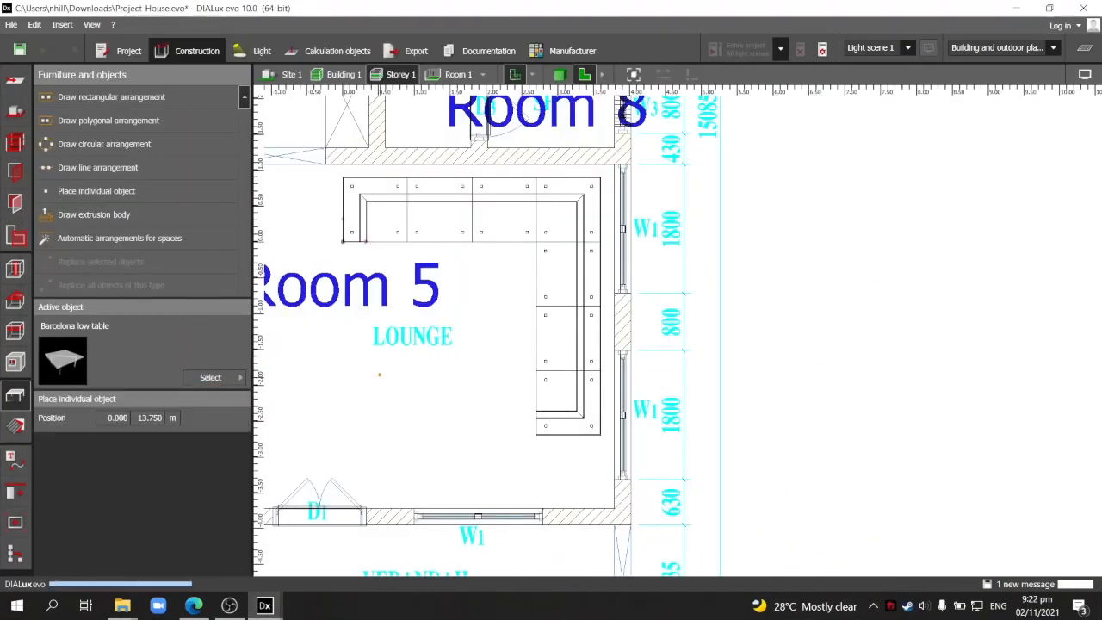
{"action": "left_click", "coordinate": [466, 305]}
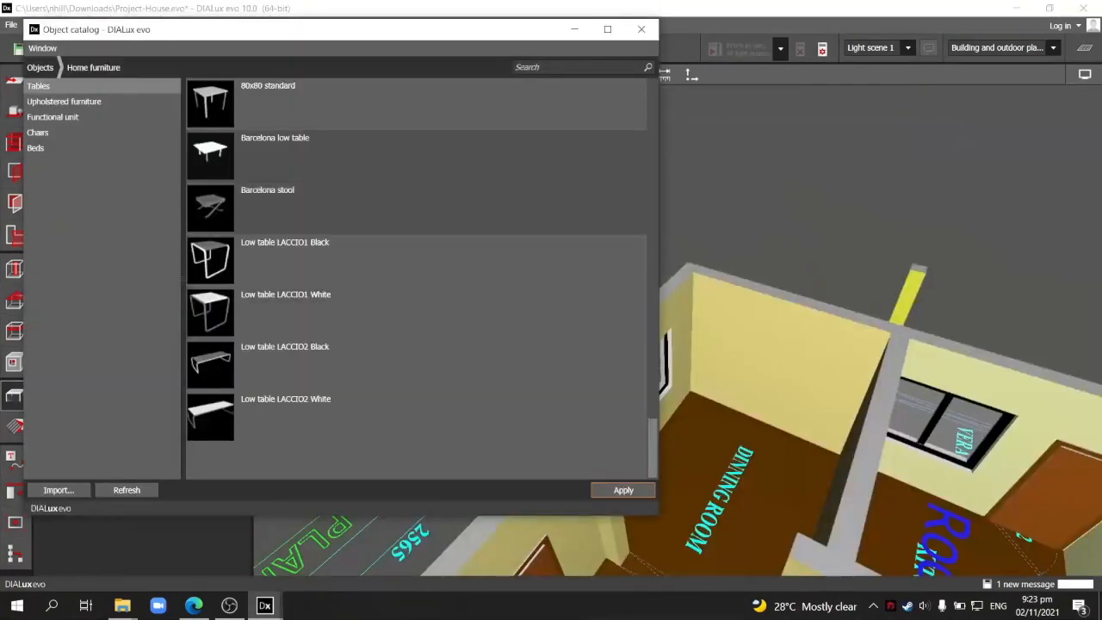
Step: Place a 120x140 delta table in the dining room with simple chairs at its upper and left sides
{"action": "scroll", "coordinate": [417, 275], "scroll_direction": "up", "scroll_amount": 10}
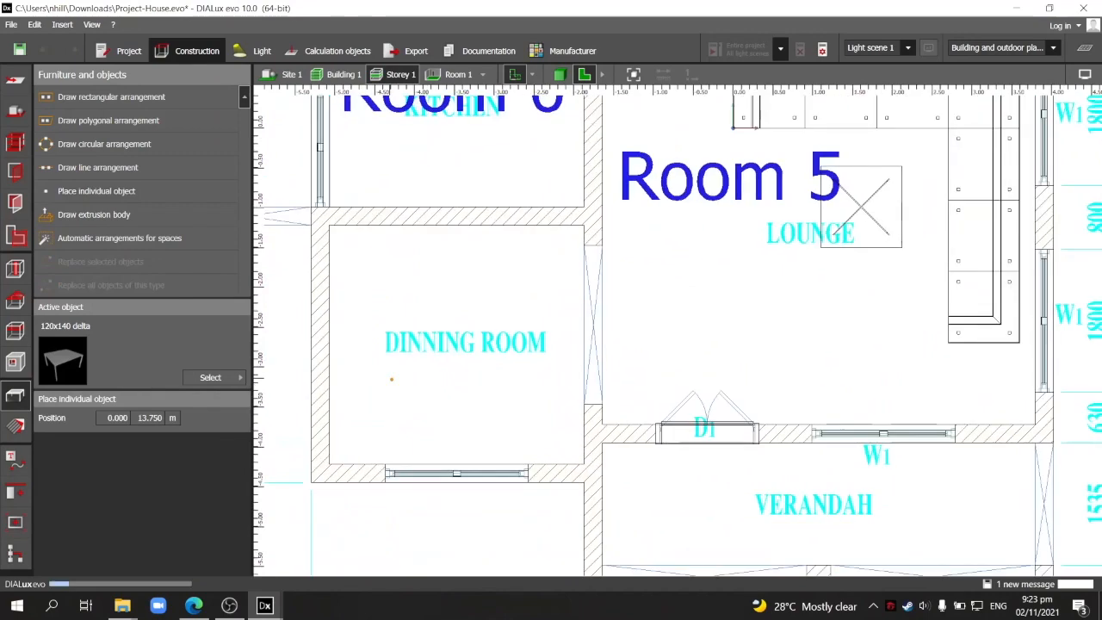
{"action": "left_click", "coordinate": [391, 378]}
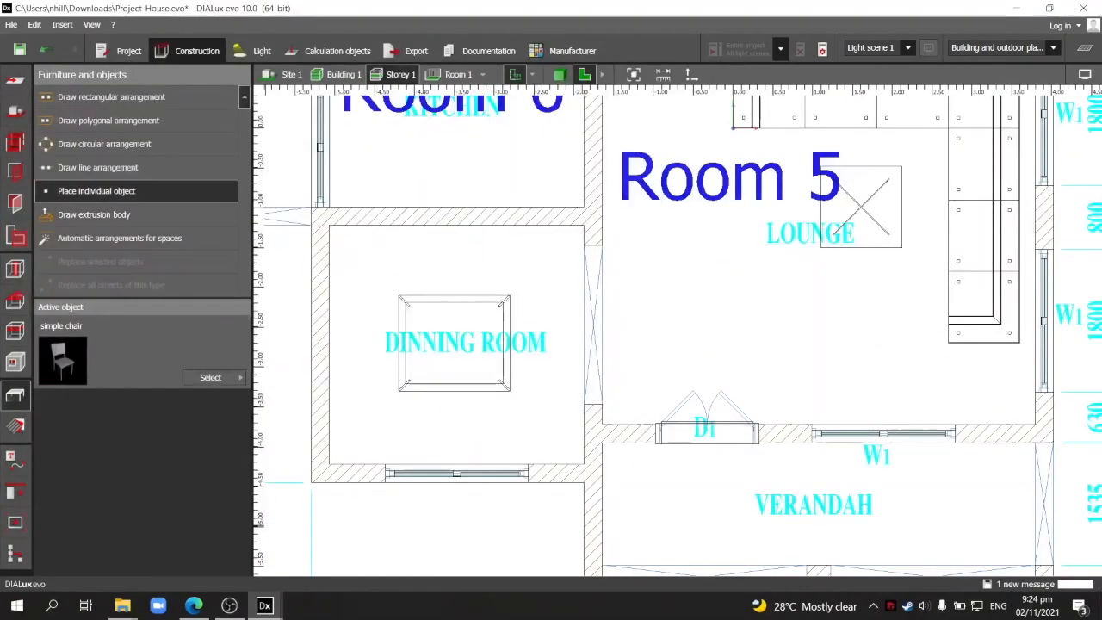
{"action": "left_click", "coordinate": [429, 275]}
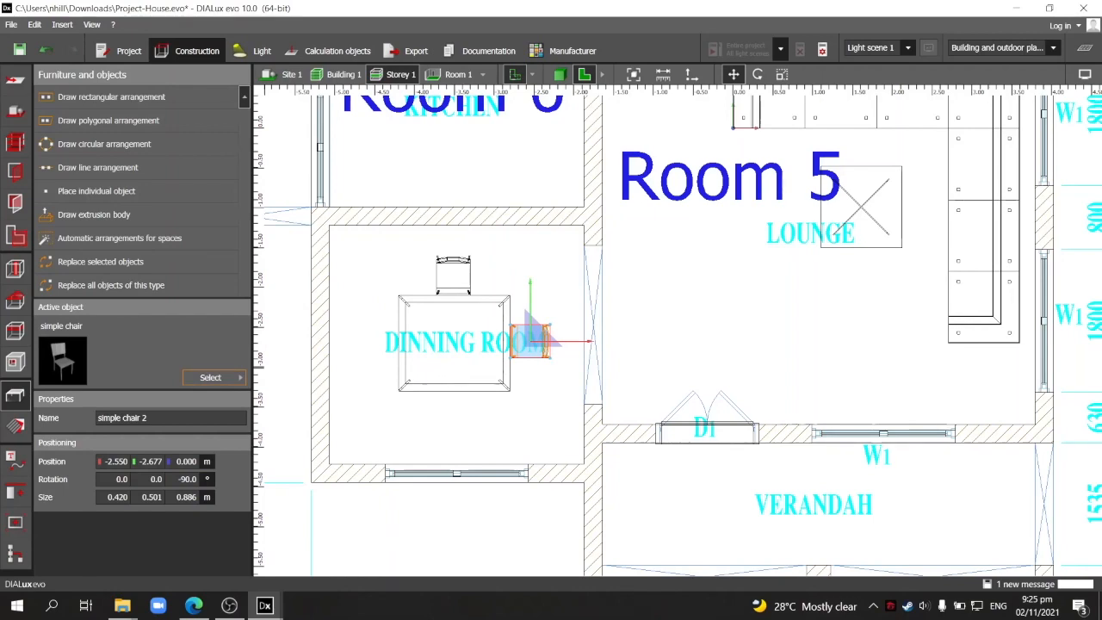
{"action": "left_click", "coordinate": [367, 347]}
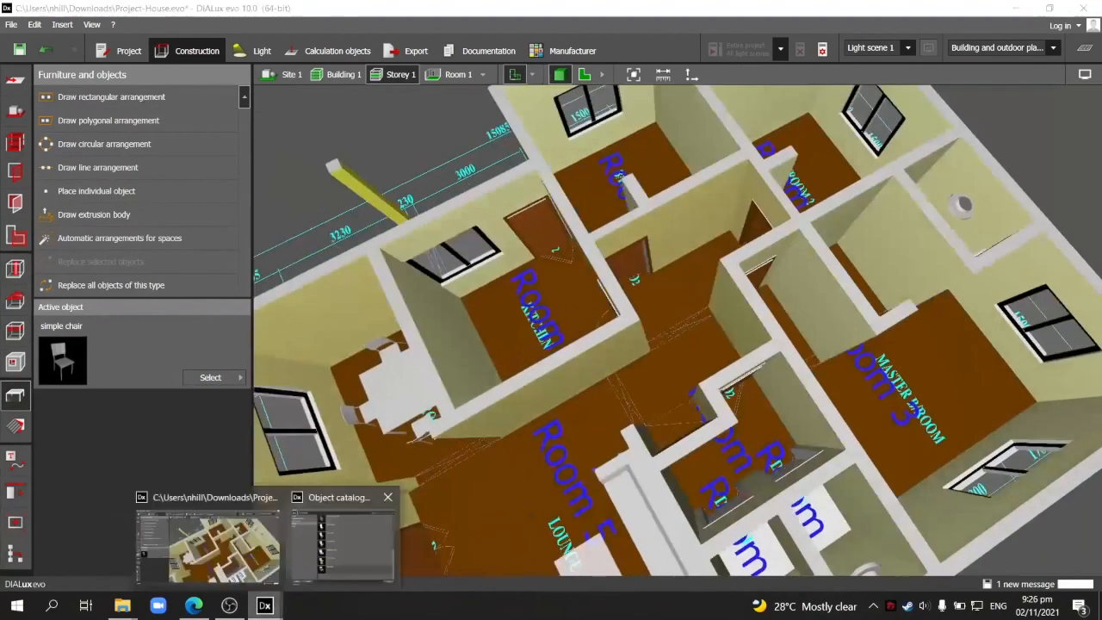
Step: Browse the object catalogue's Sanitary, Shop design and Addition categories for further furnishing objects
{"action": "left_click", "coordinate": [344, 551]}
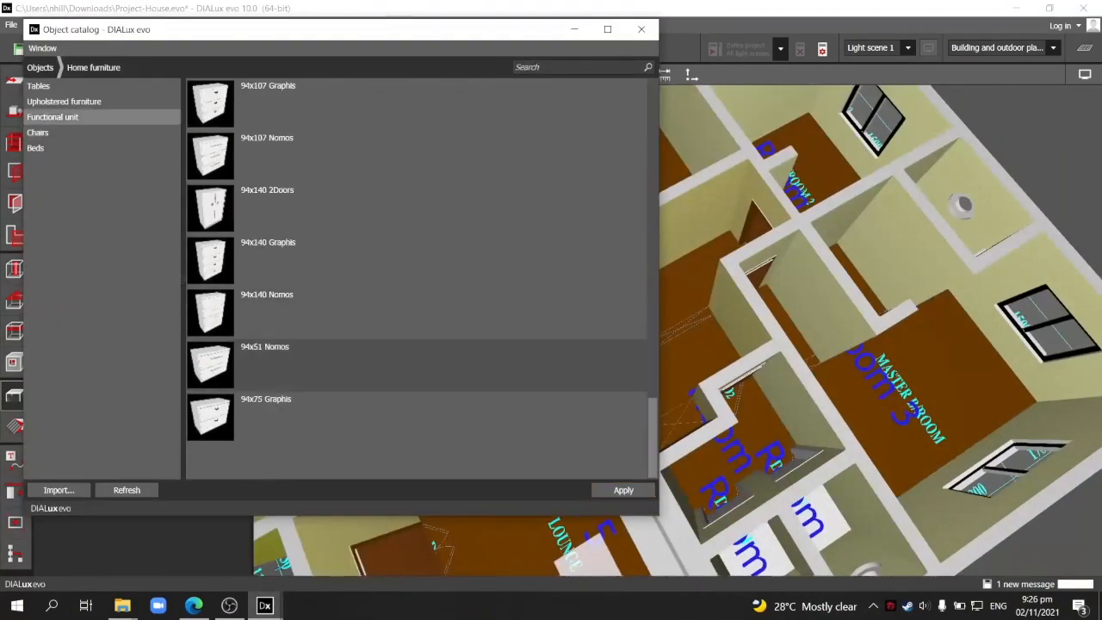
{"action": "left_click", "coordinate": [39, 67]}
{"action": "left_click", "coordinate": [41, 117]}
{"action": "scroll", "coordinate": [345, 365], "scroll_direction": "down", "scroll_amount": 5}
{"action": "left_click", "coordinate": [48, 133]}
{"action": "scroll", "coordinate": [345, 261], "scroll_direction": "down", "scroll_amount": 15}
{"action": "left_click", "coordinate": [41, 179]}
{"action": "scroll", "coordinate": [344, 261], "scroll_direction": "down", "scroll_amount": 10}
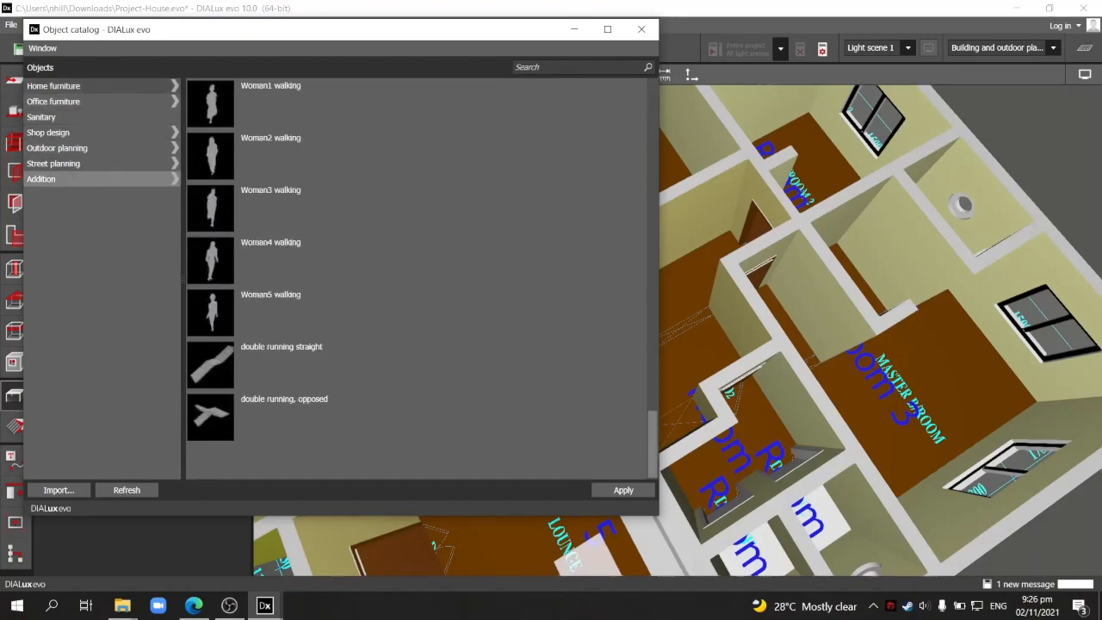
{"action": "left_click", "coordinate": [40, 117]}
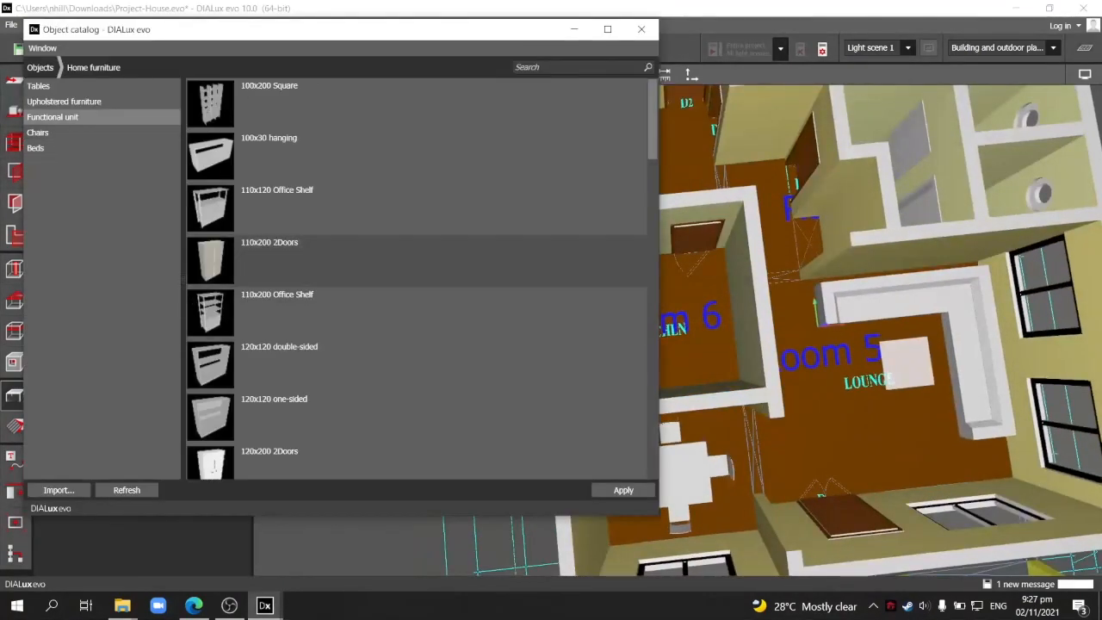
Step: Place and position 100x30 hanging units from the Functional unit catalogue in the kitchen in floor plan view
{"action": "scroll", "coordinate": [416, 276], "scroll_direction": "down", "scroll_amount": 1}
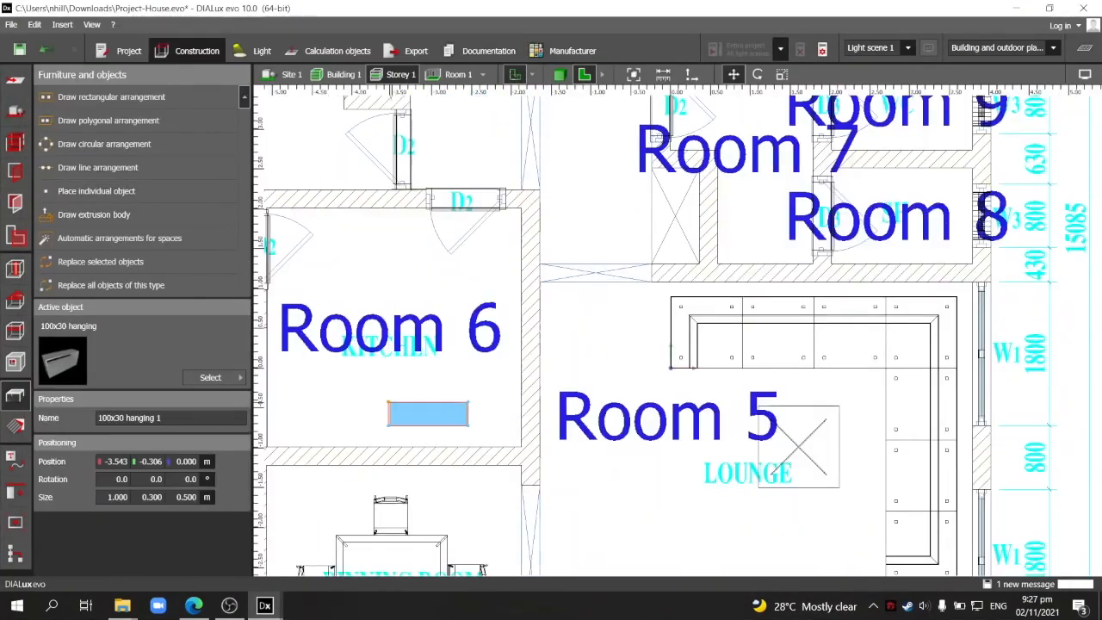
{"action": "left_click_drag", "start_coordinate": [368, 428], "coordinate": [367, 435]}
{"action": "left_click", "coordinate": [96, 192]}
{"action": "left_click", "coordinate": [467, 385]}
{"action": "mouse_move", "coordinate": [528, 385]}
{"action": "left_mouse_down"}
{"action": "mouse_move", "coordinate": [467, 456]}
{"action": "mouse_move", "coordinate": [509, 378]}
{"action": "left_mouse_up"}
{"action": "left_click", "coordinate": [96, 191]}
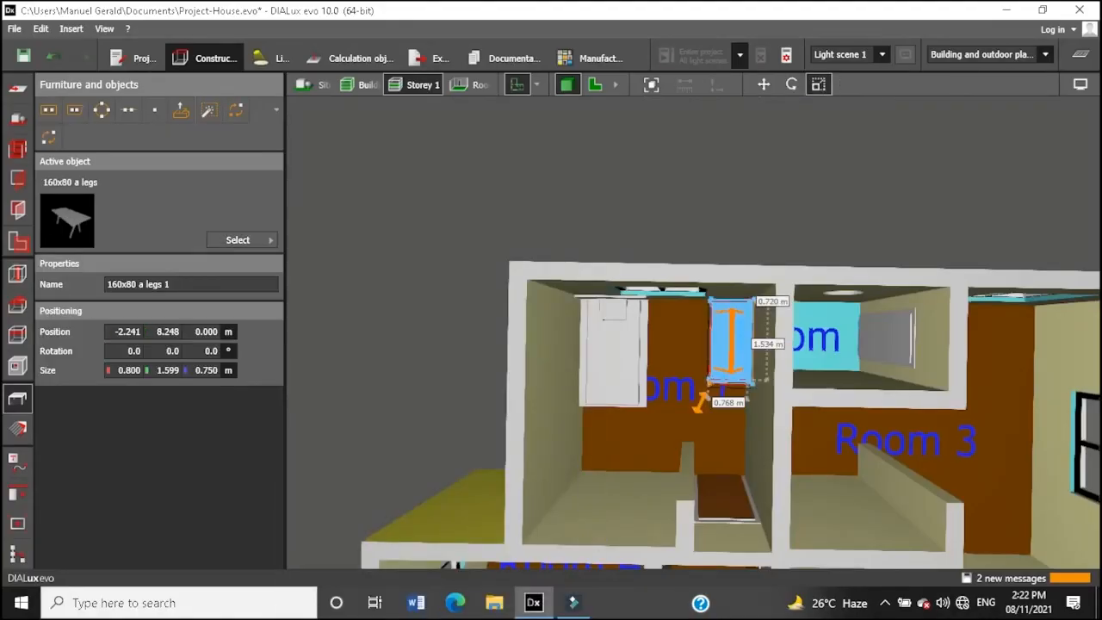
Step: Scale the 160x80 a legs desk in Room 1 to about 0.77 × 1.53 × 0.72 m and rotate the Computer t on it
{"action": "left_click", "coordinate": [728, 373]}
{"action": "left_click", "coordinate": [792, 85]}
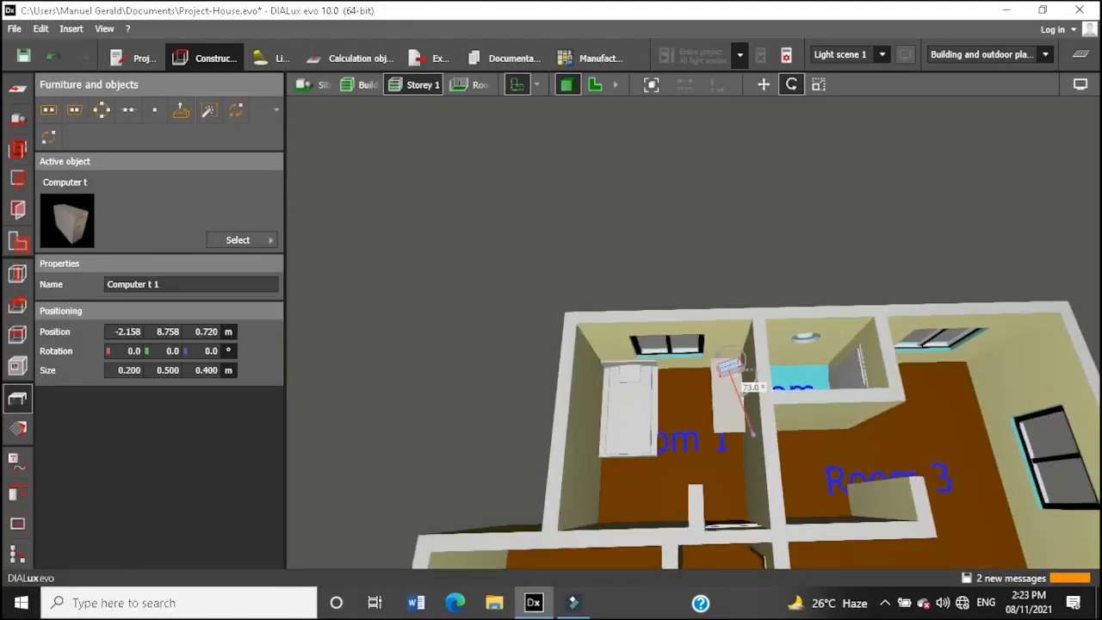
{"action": "scroll", "coordinate": [729, 374], "scroll_direction": "up", "scroll_amount": 3}
{"action": "left_click", "coordinate": [844, 373]}
{"action": "left_click", "coordinate": [741, 384]}
Step: Place a desk chair beside the desk in Room 1 and rotate it to face the desk
{"action": "left_click", "coordinate": [242, 240]}
{"action": "left_click", "coordinate": [440, 428]}
{"action": "left_click", "coordinate": [694, 385]}
{"action": "left_click", "coordinate": [792, 84]}
{"action": "left_click_drag", "start_coordinate": [713, 385], "coordinate": [694, 404]}
Step: Place a Paper basket on the floor near the front end of the desk in Room 1 and save the project
{"action": "left_click", "coordinate": [242, 241]}
{"action": "left_click", "coordinate": [726, 474]}
{"action": "left_click_drag", "start_coordinate": [726, 474], "coordinate": [732, 467]}
{"action": "key", "text": "Escape"}
{"action": "key", "text": "ctrl+s"}
Step: Place a 94x140 2Doors cabinet in Room 1 beside the short wall near the entrance and scale it to fit
{"action": "left_click", "coordinate": [242, 240]}
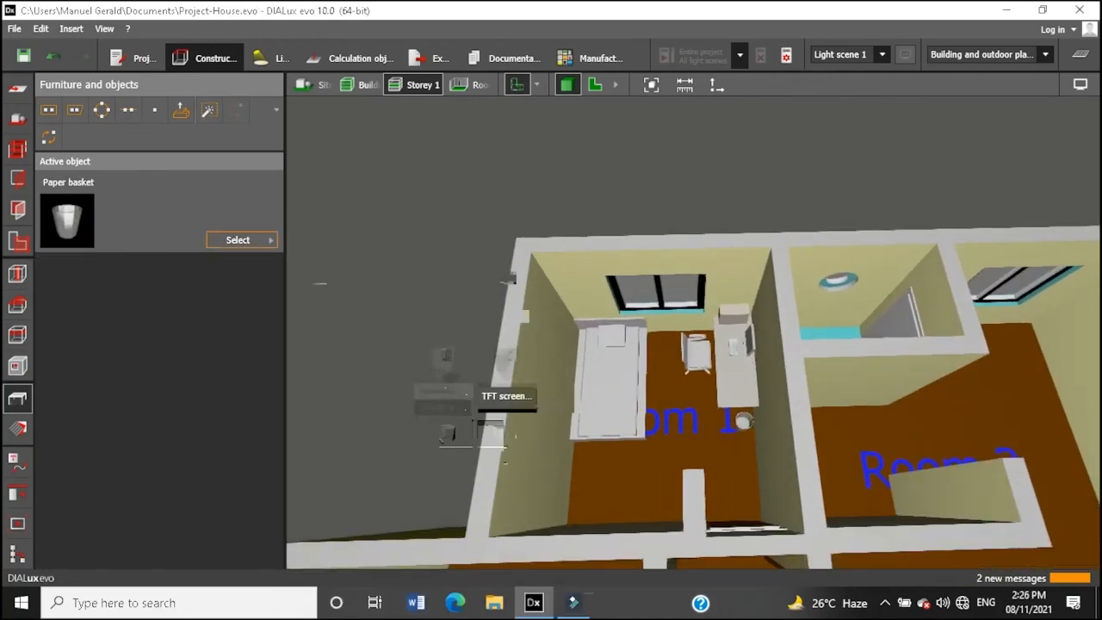
{"action": "left_click", "coordinate": [453, 433]}
{"action": "left_click", "coordinate": [663, 517]}
{"action": "right_click_drag", "start_coordinate": [405, 361], "coordinate": [654, 370]}
{"action": "left_click", "coordinate": [819, 84]}
{"action": "left_click_drag", "start_coordinate": [716, 492], "coordinate": [718, 543]}
{"action": "key", "text": "Escape"}
{"action": "scroll", "coordinate": [654, 388], "scroll_direction": "down", "scroll_amount": 4}
{"action": "right_click_drag", "start_coordinate": [671, 370], "coordinate": [774, 344]}
{"action": "scroll", "coordinate": [637, 361], "scroll_direction": "up", "scroll_amount": 2}
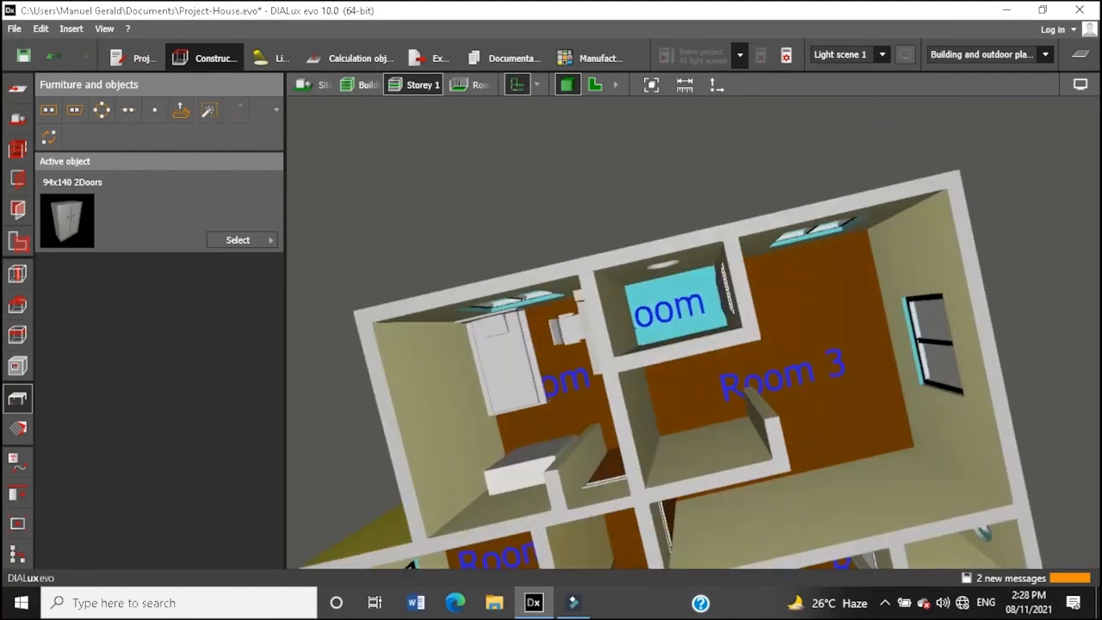
Step: Place a toilet and another sanitary fixture in the bathroom between Room 1 and Room 3 and position them along the walls
{"action": "left_click", "coordinate": [241, 240]}
{"action": "left_click", "coordinate": [409, 417]}
{"action": "left_click", "coordinate": [654, 303]}
{"action": "right_click_drag", "start_coordinate": [654, 370], "coordinate": [706, 396]}
{"action": "left_click_drag", "start_coordinate": [651, 265], "coordinate": [691, 295]}
{"action": "left_click", "coordinate": [242, 240]}
{"action": "left_click", "coordinate": [409, 417]}
{"action": "left_click", "coordinate": [684, 278]}
{"action": "mouse_move", "coordinate": [689, 370]}
{"action": "right_mouse_down"}
{"action": "mouse_move", "coordinate": [568, 370]}
{"action": "mouse_move", "coordinate": [688, 379]}
{"action": "mouse_move", "coordinate": [568, 370]}
{"action": "mouse_move", "coordinate": [689, 362]}
{"action": "right_mouse_up"}
{"action": "left_click", "coordinate": [18, 179]}
{"action": "left_click", "coordinate": [18, 398]}
Step: Place a double bed in Room 3 and move it so its headboard sits under the window
{"action": "scroll", "coordinate": [672, 361], "scroll_direction": "down", "scroll_amount": 3}
{"action": "left_click", "coordinate": [242, 240]}
{"action": "left_click", "coordinate": [408, 417]}
{"action": "left_click", "coordinate": [796, 314]}
{"action": "left_click_drag", "start_coordinate": [796, 313], "coordinate": [748, 340]}
{"action": "right_click_drag", "start_coordinate": [671, 370], "coordinate": [672, 349]}
Step: Place a 50x210 Door left cabinet in the alcove of Room 3 next to the bathroom wall
{"action": "left_click", "coordinate": [241, 240]}
{"action": "left_click", "coordinate": [591, 343]}
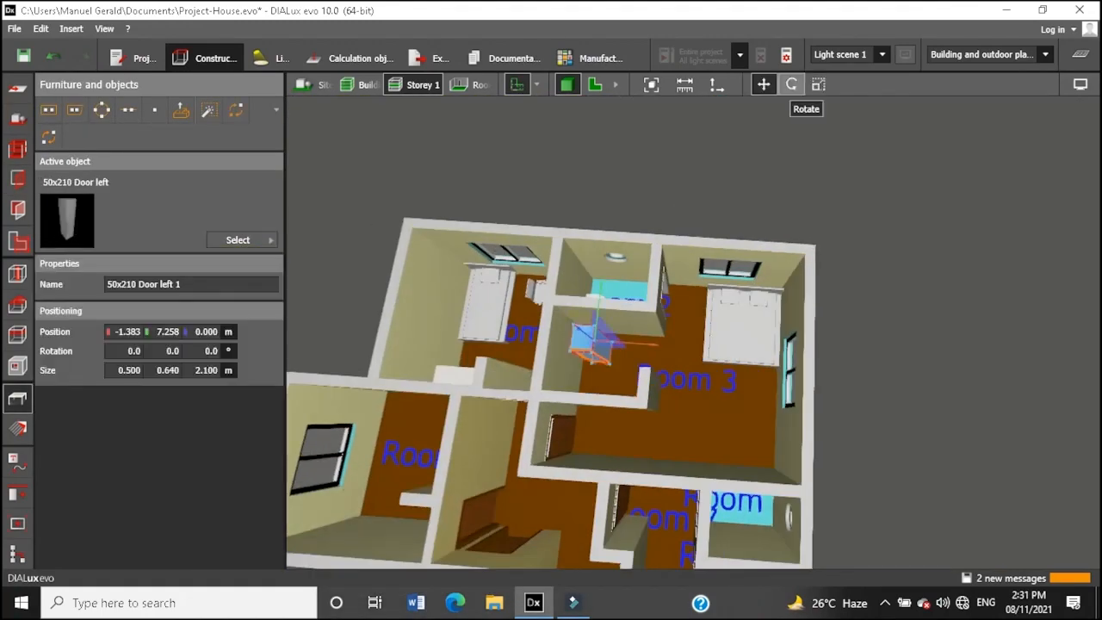
{"action": "key", "text": "Escape"}
Step: Try a 110x200 2Doors cabinet turned 90° beside the tall cabinet in Room 3's alcove and delete it
{"action": "left_click", "coordinate": [588, 354]}
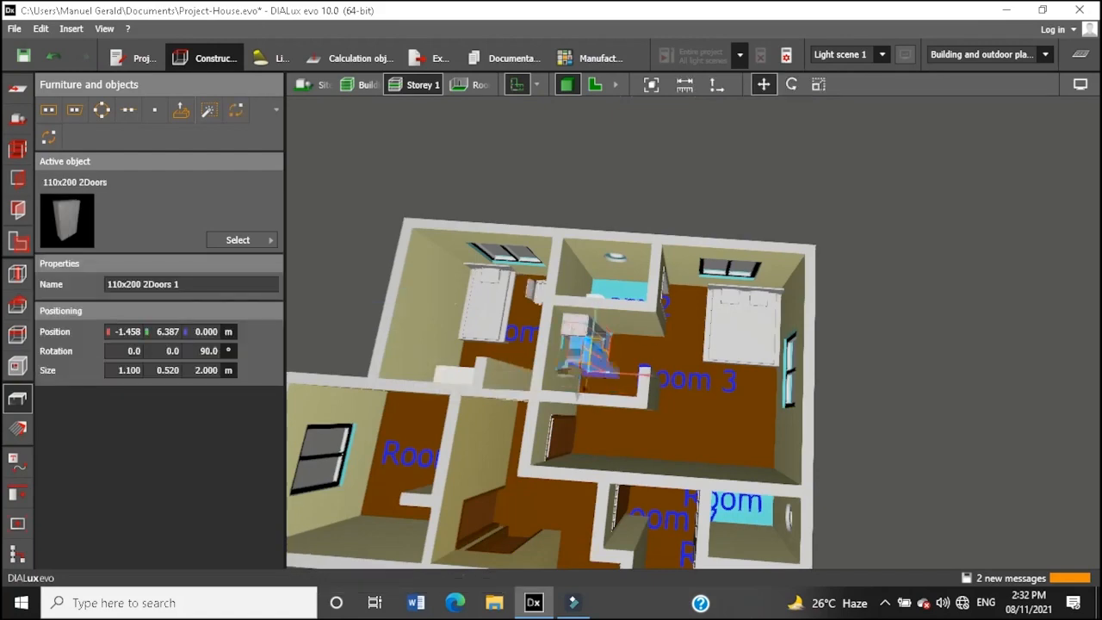
{"action": "middle_click_drag", "start_coordinate": [671, 362], "coordinate": [727, 386]}
{"action": "left_click_drag", "start_coordinate": [643, 377], "coordinate": [633, 390]}
{"action": "key", "text": "Delete"}
Step: Place a 94x140 Graphis cabinet turned 90° beside the tall cabinet in Room 3's alcove and move it against the wall
{"action": "left_click", "coordinate": [242, 240]}
{"action": "left_click", "coordinate": [509, 493]}
{"action": "left_click", "coordinate": [641, 379]}
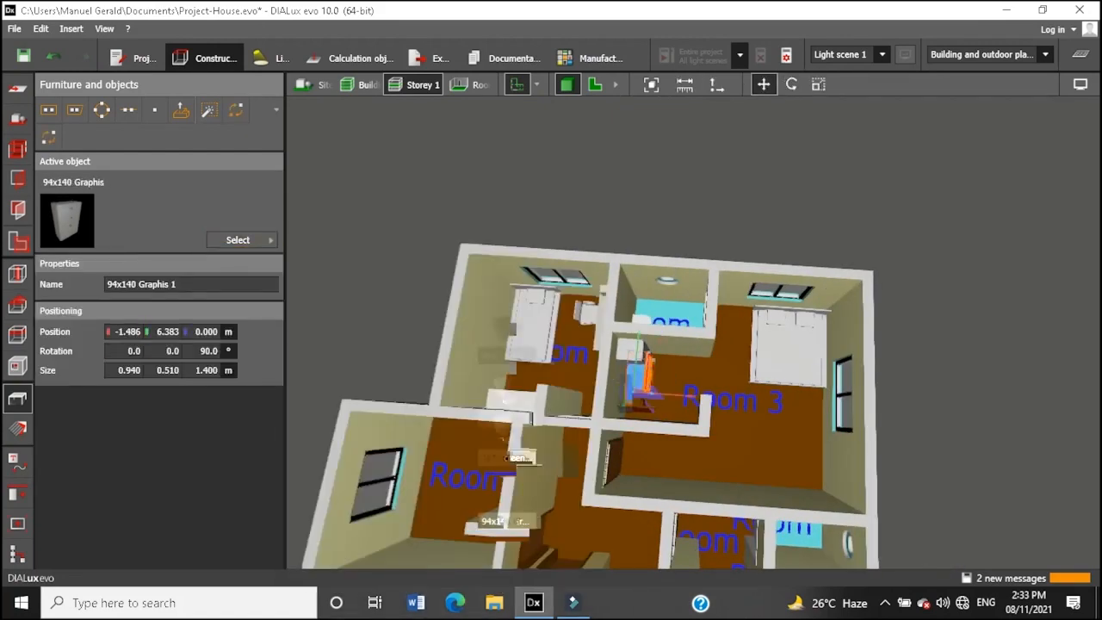
{"action": "left_click", "coordinate": [818, 83]}
{"action": "middle_click_drag", "start_coordinate": [672, 371], "coordinate": [831, 366]}
{"action": "left_click", "coordinate": [763, 83]}
{"action": "left_click_drag", "start_coordinate": [686, 331], "coordinate": [677, 346]}
Step: Scale and rotate the cabinet to line it up with the partition wall of Room 3's alcove
{"action": "left_click", "coordinate": [819, 84]}
{"action": "left_click_drag", "start_coordinate": [809, 432], "coordinate": [825, 433]}
{"action": "left_click", "coordinate": [791, 83]}
{"action": "mouse_move", "coordinate": [700, 419]}
{"action": "left_mouse_down"}
{"action": "mouse_move", "coordinate": [643, 422]}
{"action": "mouse_move", "coordinate": [693, 432]}
{"action": "left_mouse_up"}
{"action": "left_click", "coordinate": [763, 83]}
{"action": "key", "text": "Escape"}
Step: Place a desk against the long wall of Room 3 and a Cantilever chair in front of it
{"action": "middle_click_drag", "start_coordinate": [727, 361], "coordinate": [574, 296]}
{"action": "left_click", "coordinate": [242, 240]}
{"action": "left_click", "coordinate": [319, 430]}
{"action": "left_click", "coordinate": [672, 437]}
{"action": "left_click", "coordinate": [242, 241]}
{"action": "left_click", "coordinate": [378, 492]}
{"action": "left_click", "coordinate": [681, 398]}
{"action": "key", "text": "Escape"}
Step: Place a 100x30 hanging unit in Room 3, rotate it and move it towards the wall beside the desk
{"action": "middle_click_drag", "start_coordinate": [551, 344], "coordinate": [766, 361]}
{"action": "right_click_drag", "start_coordinate": [766, 361], "coordinate": [551, 404]}
{"action": "left_click", "coordinate": [241, 240]}
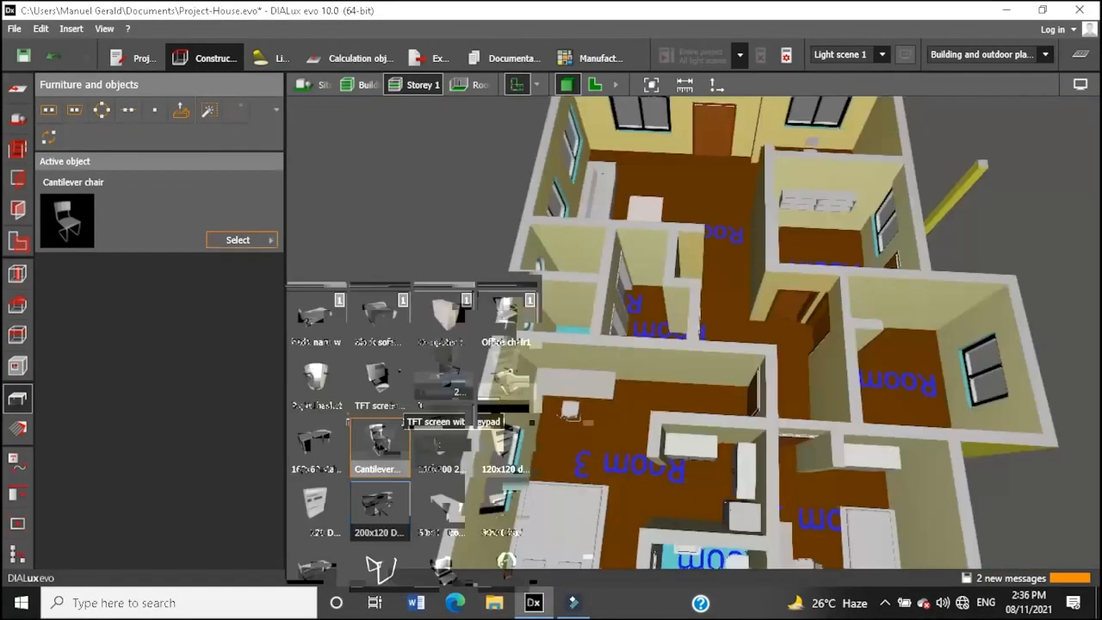
{"action": "left_click", "coordinate": [378, 510]}
{"action": "left_click", "coordinate": [685, 391]}
{"action": "left_click", "coordinate": [791, 84]}
{"action": "left_click_drag", "start_coordinate": [727, 351], "coordinate": [699, 320]}
{"action": "left_click", "coordinate": [763, 83]}
{"action": "left_click_drag", "start_coordinate": [694, 257], "coordinate": [644, 396]}
{"action": "left_click_drag", "start_coordinate": [661, 327], "coordinate": [662, 320]}
{"action": "left_click", "coordinate": [764, 83]}
{"action": "scroll", "coordinate": [637, 365], "scroll_direction": "up", "scroll_amount": 4}
{"action": "left_click_drag", "start_coordinate": [642, 361], "coordinate": [689, 387]}
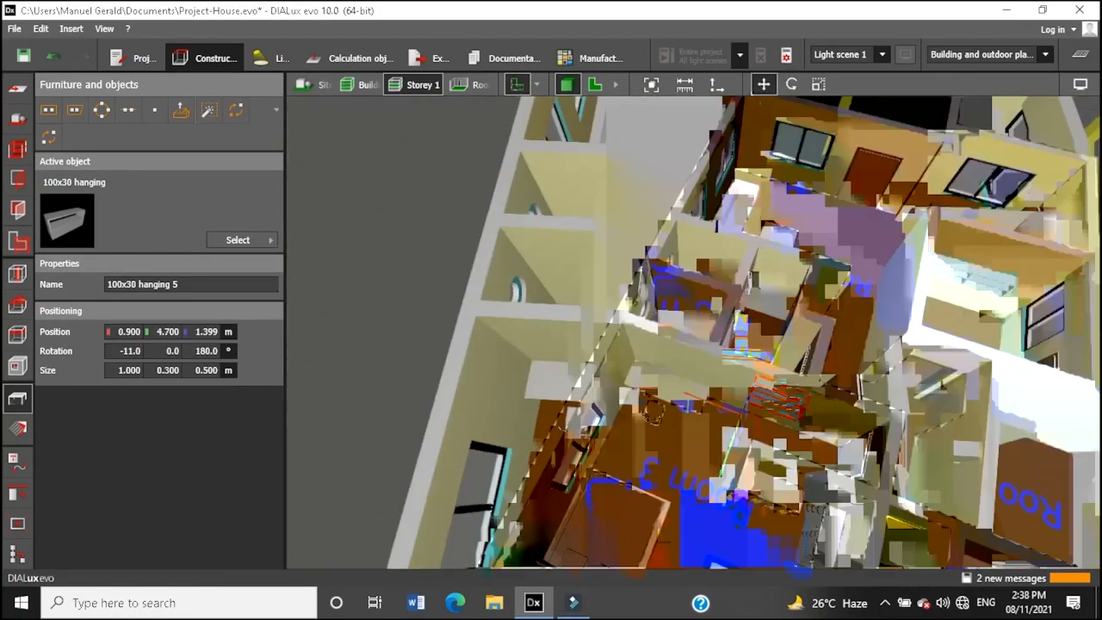
Step: Scale the 100x30 hanging unit in Room 3 wider and position it flat along the wall beside the desk
{"action": "right_click_drag", "start_coordinate": [689, 388], "coordinate": [749, 300]}
{"action": "left_click_drag", "start_coordinate": [749, 300], "coordinate": [728, 322]}
{"action": "left_click", "coordinate": [791, 84]}
{"action": "left_click", "coordinate": [818, 84]}
{"action": "left_click_drag", "start_coordinate": [641, 299], "coordinate": [669, 369]}
{"action": "left_click_drag", "start_coordinate": [685, 301], "coordinate": [672, 301]}
{"action": "right_click_drag", "start_coordinate": [689, 387], "coordinate": [774, 362]}
{"action": "left_click", "coordinate": [764, 83]}
{"action": "middle_click_drag", "start_coordinate": [551, 345], "coordinate": [621, 344]}
{"action": "left_click_drag", "start_coordinate": [586, 284], "coordinate": [635, 277]}
{"action": "right_click_drag", "start_coordinate": [637, 370], "coordinate": [774, 361]}
{"action": "scroll", "coordinate": [637, 344], "scroll_direction": "down", "scroll_amount": 5}
{"action": "scroll", "coordinate": [783, 304], "scroll_direction": "up", "scroll_amount": 4}
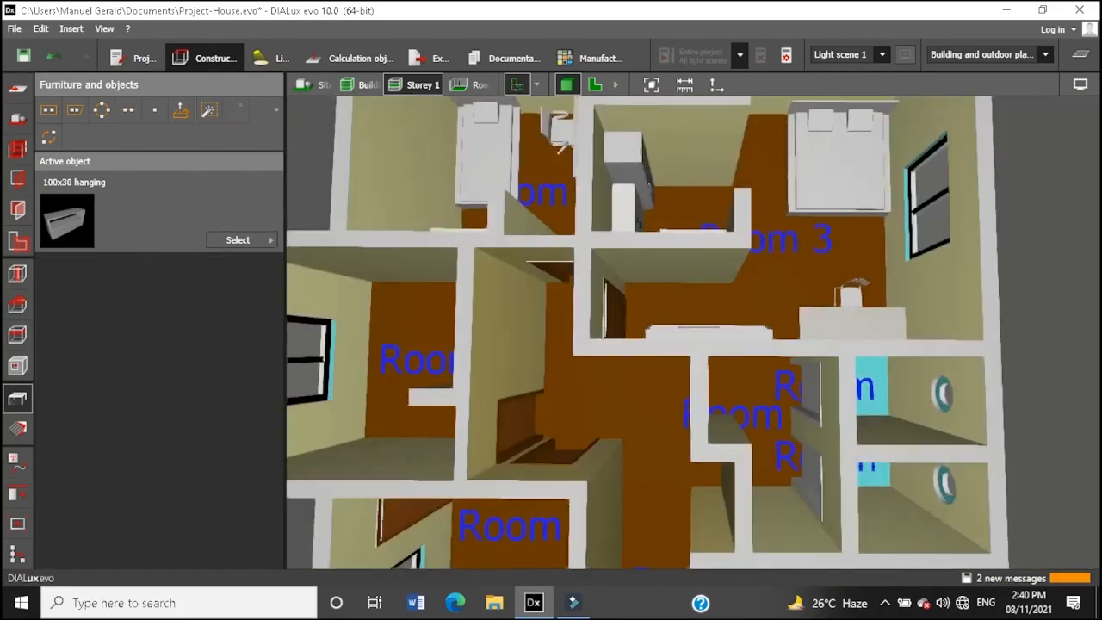
Step: Place a toilet in the small washroom adjoining Room 3 and rotate it to stand against the outer wall
{"action": "middle_click_drag", "start_coordinate": [873, 381], "coordinate": [663, 334]}
{"action": "left_click", "coordinate": [670, 331]}
{"action": "right_click_drag", "start_coordinate": [774, 361], "coordinate": [637, 284]}
{"action": "left_click", "coordinate": [583, 334]}
{"action": "left_click", "coordinate": [791, 83]}
{"action": "left_click", "coordinate": [583, 334]}
{"action": "left_click_drag", "start_coordinate": [479, 345], "coordinate": [477, 299]}
{"action": "key", "text": "ctrl+z"}
{"action": "left_click", "coordinate": [583, 336]}
{"action": "right_click_drag", "start_coordinate": [637, 344], "coordinate": [671, 396]}
{"action": "left_click_drag", "start_coordinate": [522, 353], "coordinate": [594, 396]}
Step: Position the Shower fittings on the wall of the neighbouring small washroom
{"action": "left_click", "coordinate": [764, 83]}
{"action": "left_click", "coordinate": [514, 327]}
{"action": "left_click_drag", "start_coordinate": [565, 482], "coordinate": [565, 422]}
{"action": "key", "text": "Escape"}
{"action": "scroll", "coordinate": [637, 361], "scroll_direction": "down", "scroll_amount": 6}
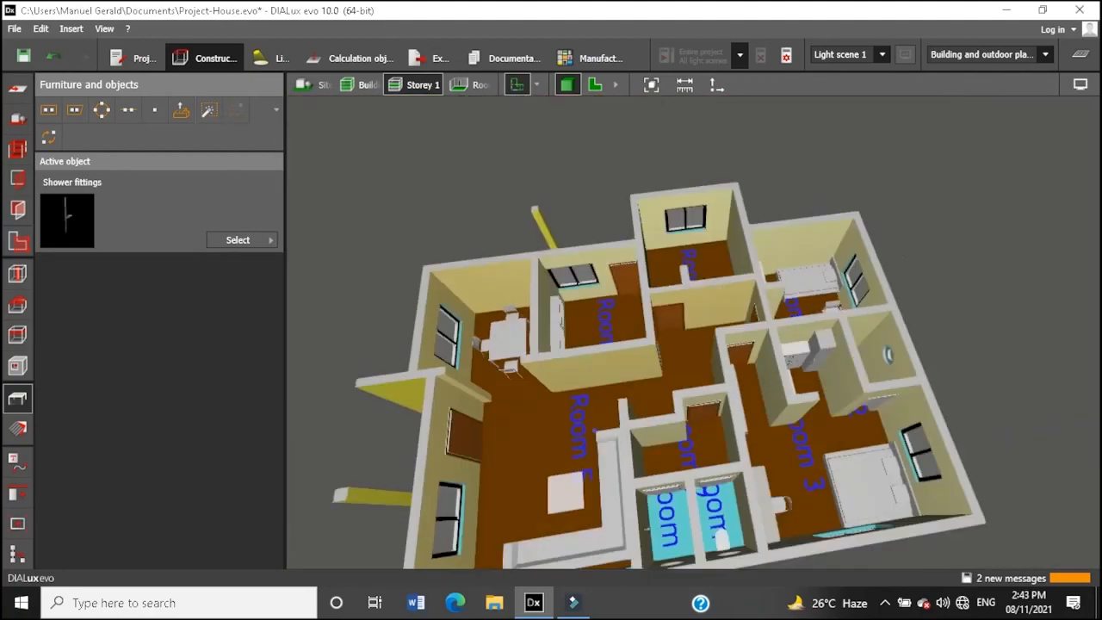
Step: Place an 80x30 hanging unit in the hallway outside the kitchen, then try a rotation and undo it
{"action": "left_click", "coordinate": [654, 395]}
{"action": "scroll", "coordinate": [650, 371], "scroll_direction": "up", "scroll_amount": 5}
{"action": "left_click", "coordinate": [791, 83]}
{"action": "left_click_drag", "start_coordinate": [659, 372], "coordinate": [634, 432]}
{"action": "key", "text": "ctrl+z"}
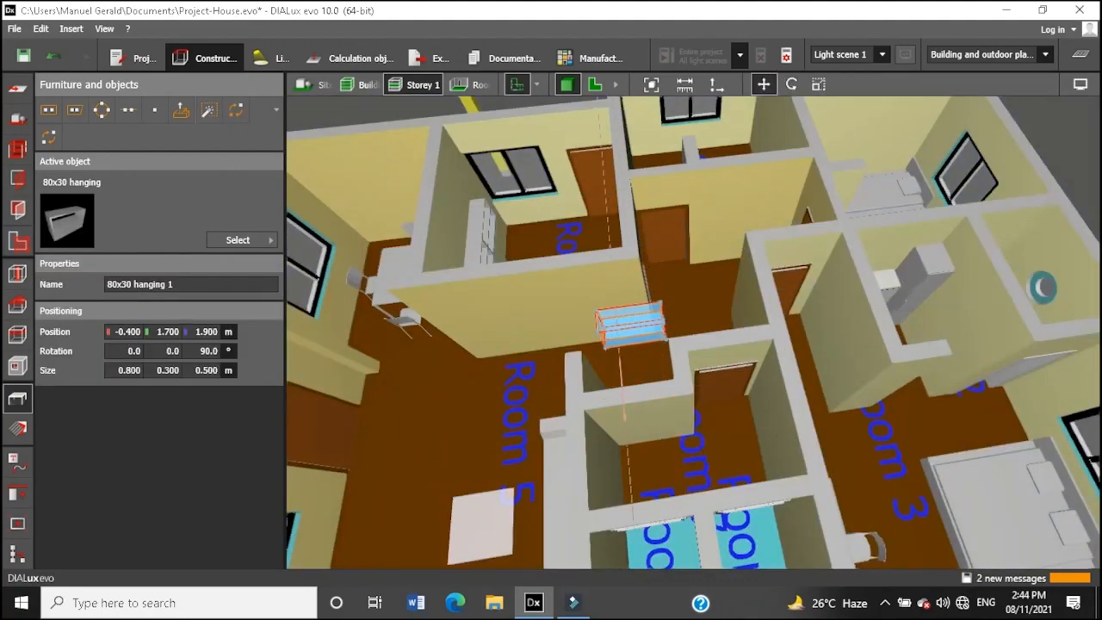
Step: Move the 80x30 hanging unit from the middle of the hallway into position
{"action": "left_click_drag", "start_coordinate": [635, 340], "coordinate": [642, 366]}
{"action": "right_click_drag", "start_coordinate": [603, 344], "coordinate": [723, 379]}
{"action": "left_click_drag", "start_coordinate": [664, 327], "coordinate": [659, 345]}
{"action": "right_click_drag", "start_coordinate": [654, 344], "coordinate": [602, 378]}
{"action": "left_click", "coordinate": [516, 365]}
{"action": "left_click_drag", "start_coordinate": [531, 361], "coordinate": [531, 387]}
{"action": "key", "text": "Escape"}
Step: Place a 200x120 Design partition in the hallway and rotate it to 180° and -90° to face away from Room 4's wall
{"action": "right_click_drag", "start_coordinate": [602, 344], "coordinate": [723, 378]}
{"action": "left_click", "coordinate": [508, 473]}
{"action": "right_click_drag", "start_coordinate": [603, 387], "coordinate": [654, 284]}
{"action": "scroll", "coordinate": [740, 396], "scroll_direction": "down", "scroll_amount": 1}
{"action": "left_click", "coordinate": [791, 83]}
{"action": "left_click_drag", "start_coordinate": [703, 465], "coordinate": [734, 406]}
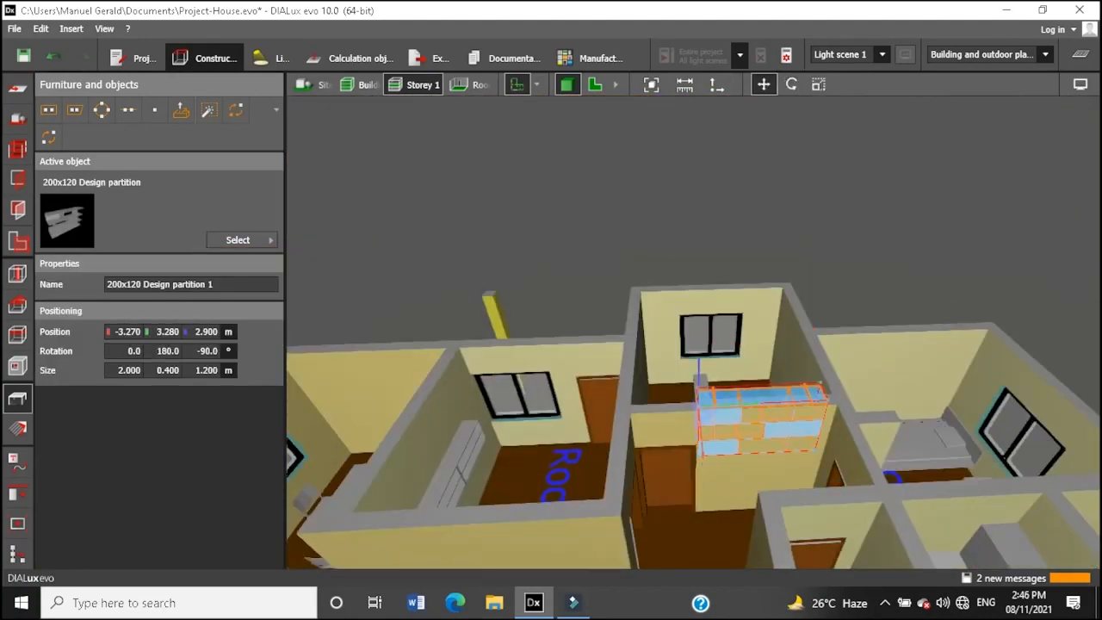
Step: Move the 200x120 Design partition against the hallway side of Room 4's wall
{"action": "right_click_drag", "start_coordinate": [655, 284], "coordinate": [741, 388]}
{"action": "left_click_drag", "start_coordinate": [762, 396], "coordinate": [738, 382]}
{"action": "scroll", "coordinate": [749, 387], "scroll_direction": "up", "scroll_amount": 2}
{"action": "left_click_drag", "start_coordinate": [809, 289], "coordinate": [792, 307]}
{"action": "left_click_drag", "start_coordinate": [755, 393], "coordinate": [749, 392]}
{"action": "key", "text": "Escape"}
Step: Fine-tune the height and alignment of the Design partition on the hallway wall
{"action": "right_click_drag", "start_coordinate": [792, 366], "coordinate": [723, 379]}
{"action": "scroll", "coordinate": [689, 362], "scroll_direction": "up", "scroll_amount": 2}
{"action": "left_click", "coordinate": [535, 340]}
{"action": "left_click_drag", "start_coordinate": [535, 340], "coordinate": [517, 437]}
{"action": "right_click_drag", "start_coordinate": [602, 345], "coordinate": [723, 378]}
{"action": "left_click_drag", "start_coordinate": [705, 465], "coordinate": [738, 405]}
{"action": "key", "text": "Escape"}
{"action": "right_click_drag", "start_coordinate": [723, 379], "coordinate": [689, 379]}
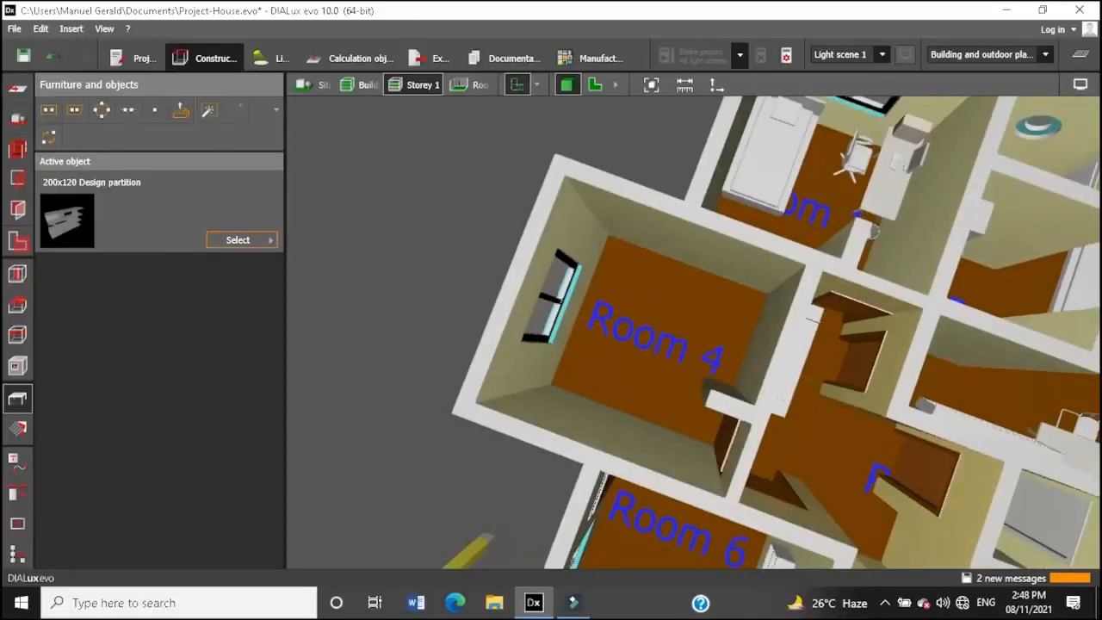
Step: Place a Sofa wide turned 180° in Room 4 near the wall shared with Room 6 and adjust its size
{"action": "left_click", "coordinate": [237, 240]}
{"action": "left_click_drag", "start_coordinate": [380, 434], "coordinate": [603, 379]}
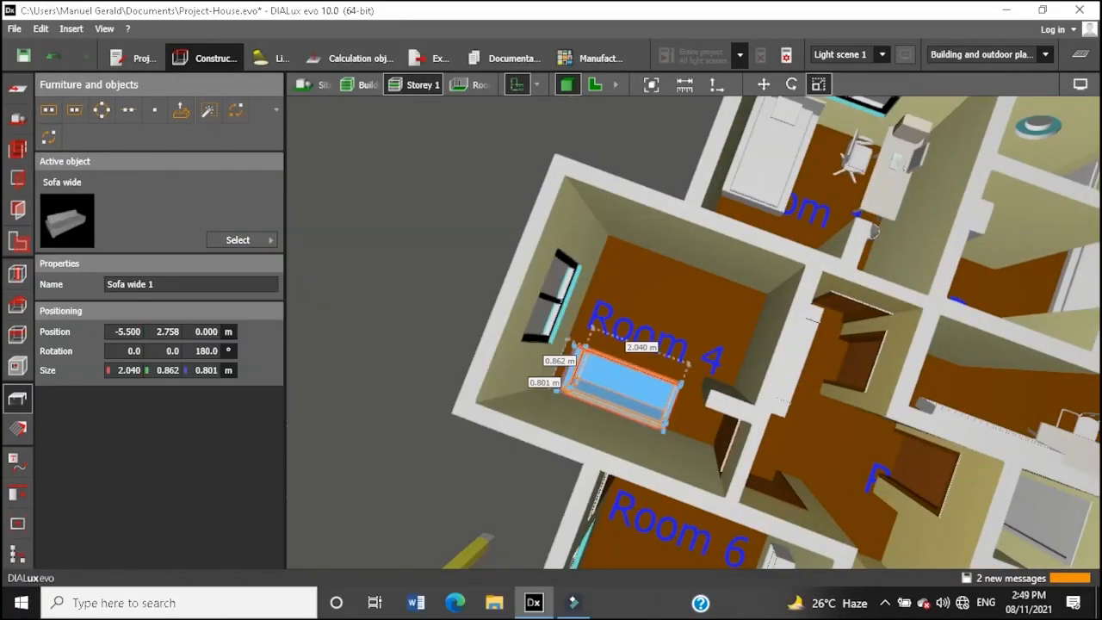
{"action": "left_click_drag", "start_coordinate": [680, 384], "coordinate": [664, 393]}
Step: Start moving the wide sofa in Room 4 to adjust its position along the wall shared with Room 6
{"action": "right_click_drag", "start_coordinate": [603, 344], "coordinate": [861, 327]}
{"action": "right_click_drag", "start_coordinate": [780, 413], "coordinate": [689, 379]}
{"action": "scroll", "coordinate": [780, 413], "scroll_direction": "up", "scroll_amount": 3}
{"action": "left_click", "coordinate": [763, 84]}
{"action": "left_click", "coordinate": [238, 239]}
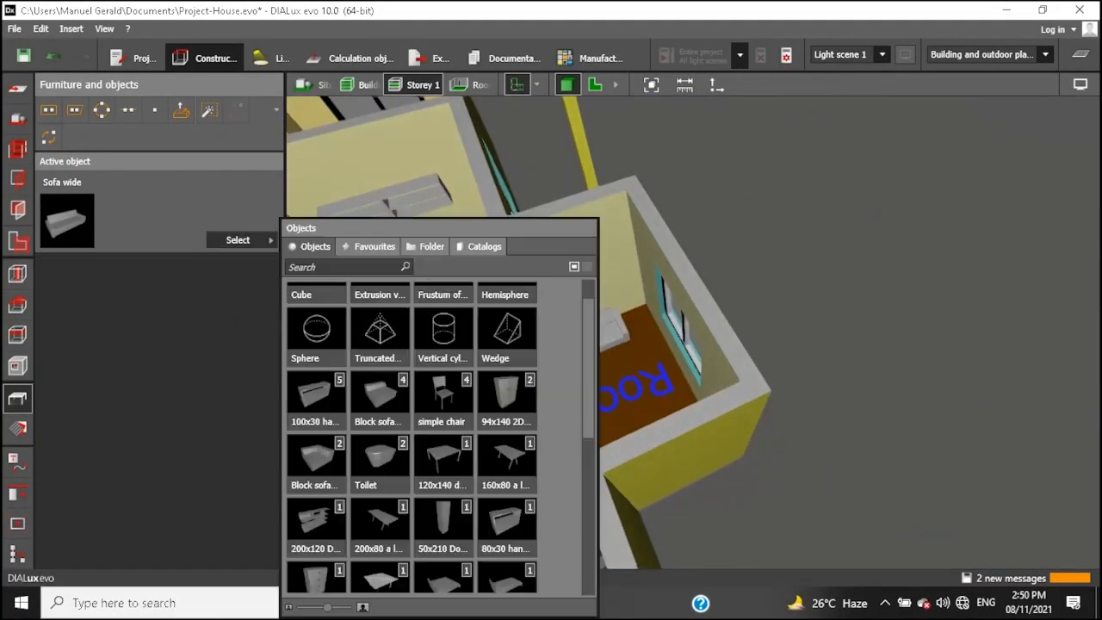
{"action": "scroll", "coordinate": [519, 423], "scroll_direction": "down", "scroll_amount": 4}
{"action": "left_click", "coordinate": [394, 388]}
{"action": "right_click", "coordinate": [644, 319]}
{"action": "left_click_drag", "start_coordinate": [443, 456], "coordinate": [639, 317]}
{"action": "key", "text": "Delete"}
Step: Place a bed2 narrow in Room 4 beside the window, along the wall opposite the sofa
{"action": "left_click", "coordinate": [237, 239]}
{"action": "scroll", "coordinate": [775, 517], "scroll_direction": "down", "scroll_amount": 4}
{"action": "scroll", "coordinate": [775, 516], "scroll_direction": "up", "scroll_amount": 4}
{"action": "left_click_drag", "start_coordinate": [659, 384], "coordinate": [655, 375]}
{"action": "left_click", "coordinate": [514, 327]}
{"action": "key", "text": "Escape"}
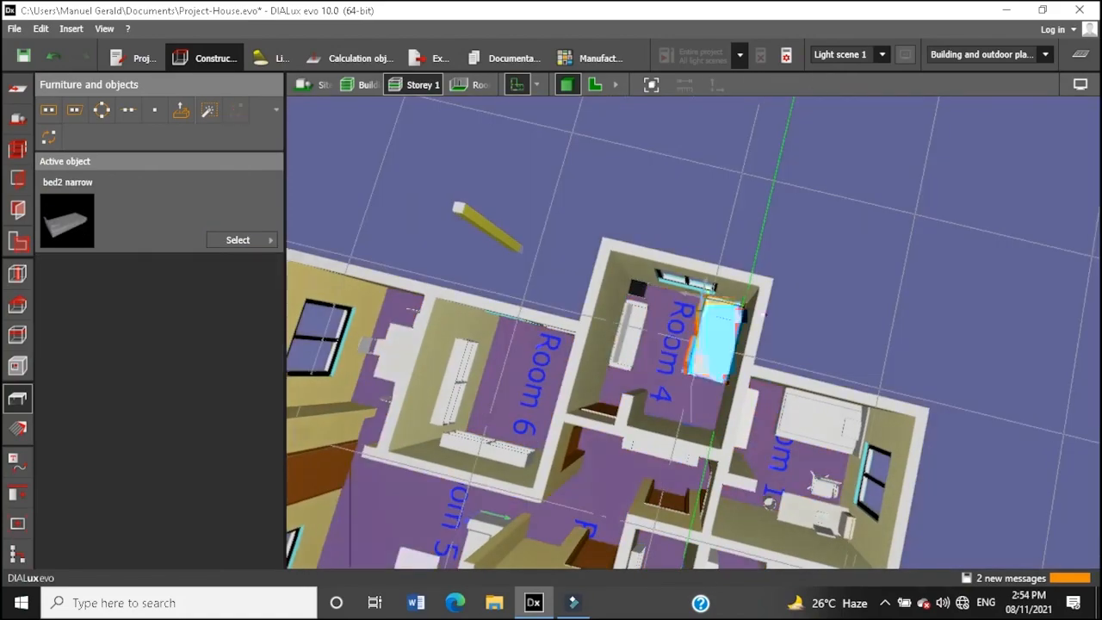
{"action": "left_click", "coordinate": [716, 340]}
Step: Place a 160x60 standard table in Room 4 along the wall shared with the hallway
{"action": "left_click", "coordinate": [238, 241]}
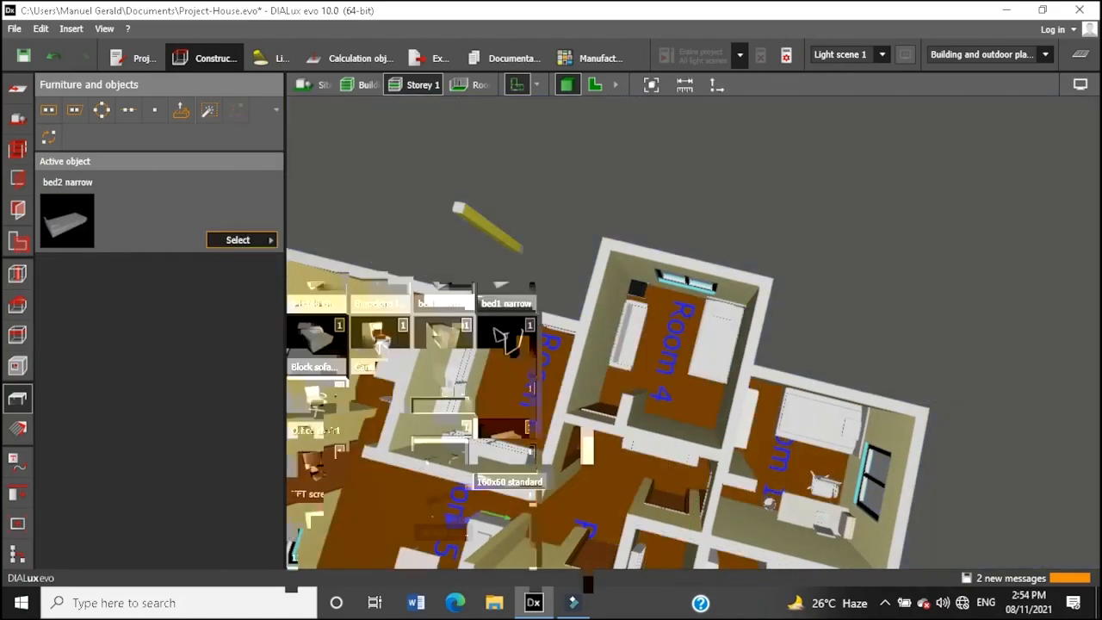
{"action": "left_click", "coordinate": [506, 452]}
{"action": "left_click", "coordinate": [659, 387]}
{"action": "left_click_drag", "start_coordinate": [660, 387], "coordinate": [682, 412]}
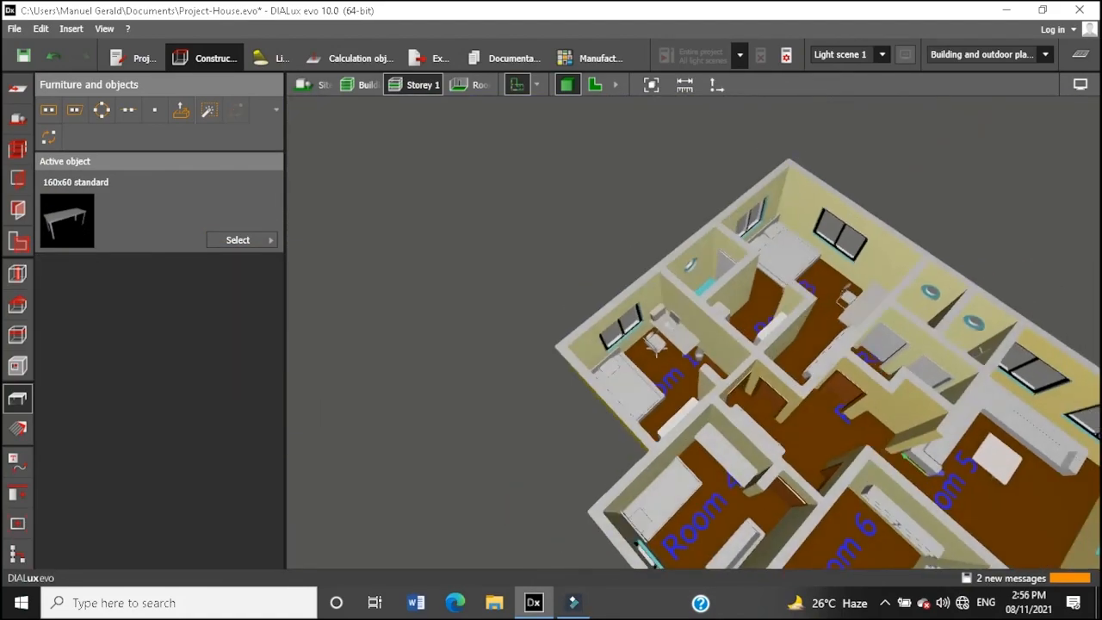
{"action": "left_click", "coordinate": [238, 240]}
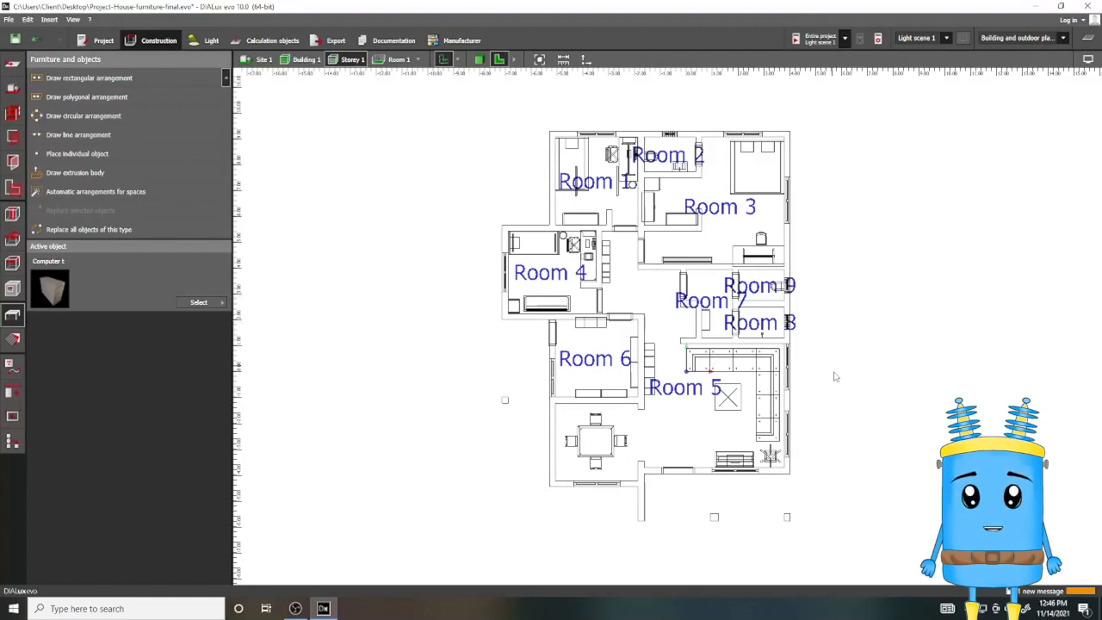
Step: Look through the lighting tools, including joints, light scenes and energy consumption, and return to the luminaires tool
{"action": "scroll", "coordinate": [834, 376], "scroll_direction": "up", "scroll_amount": 2}
{"action": "scroll", "coordinate": [820, 392], "scroll_direction": "down", "scroll_amount": 2}
{"action": "scroll", "coordinate": [829, 301], "scroll_direction": "up", "scroll_amount": 1}
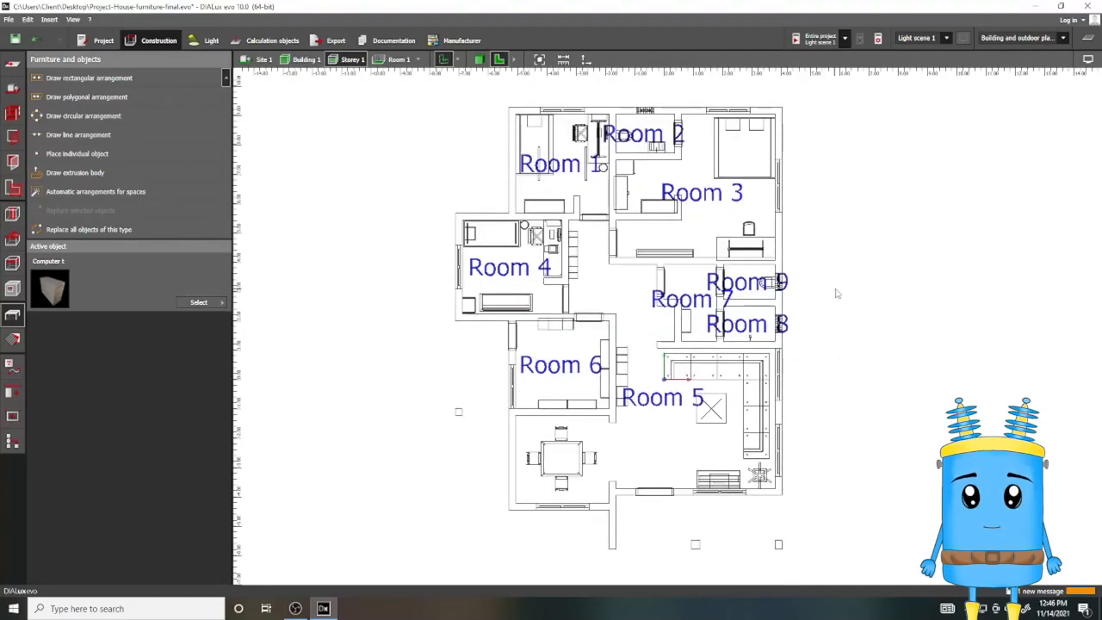
{"action": "scroll", "coordinate": [835, 293], "scroll_direction": "up", "scroll_amount": 1}
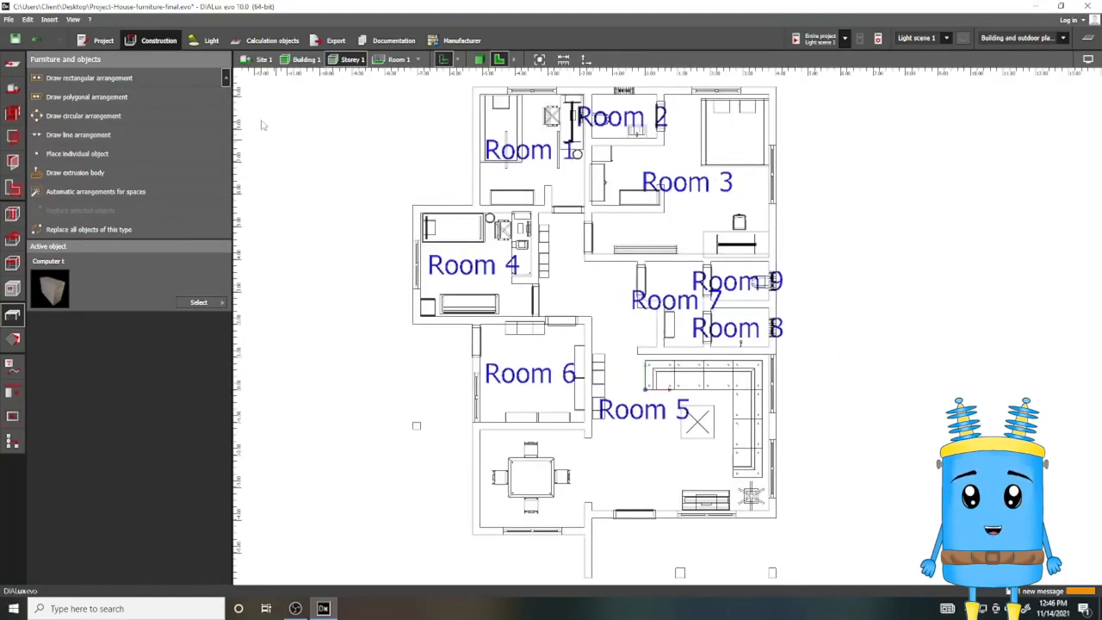
{"action": "left_click", "coordinate": [192, 44]}
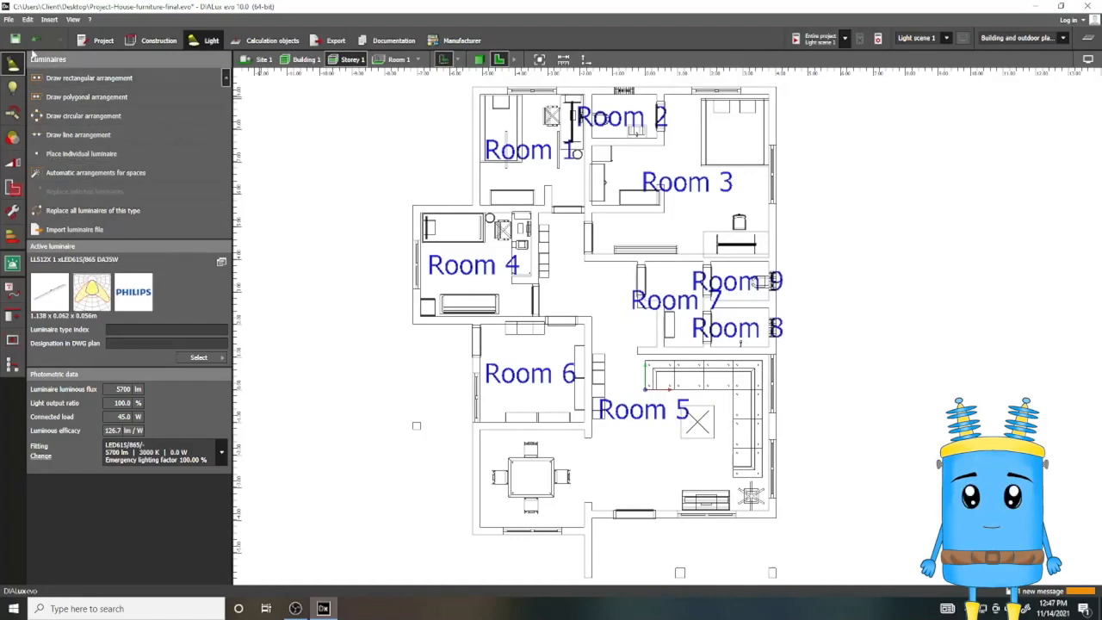
{"action": "left_click", "coordinate": [12, 87]}
{"action": "left_click", "coordinate": [13, 115]}
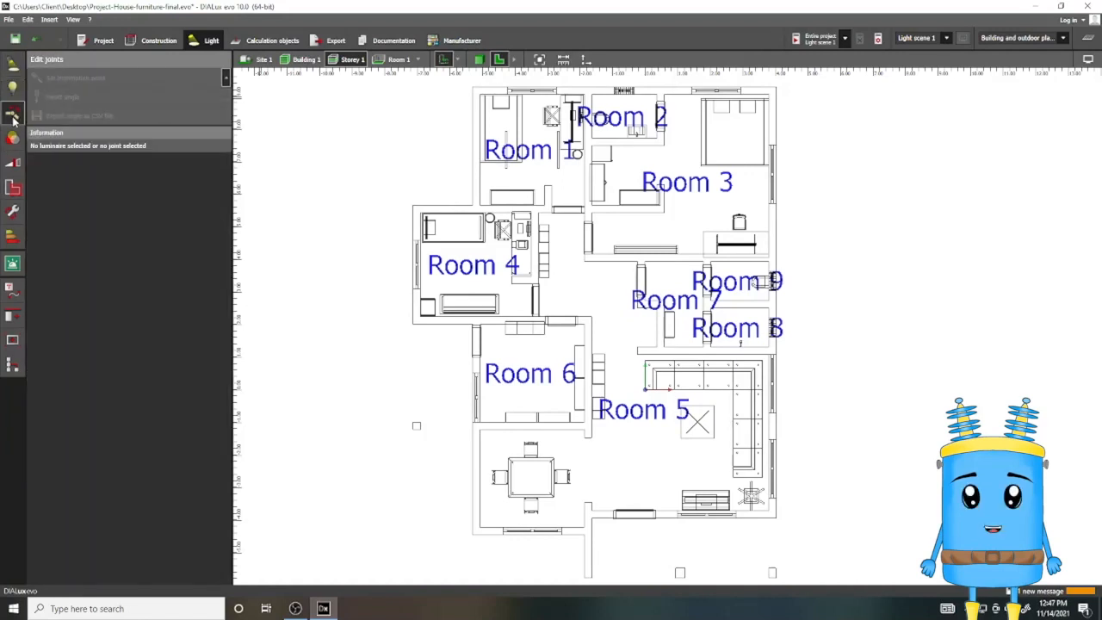
{"action": "left_click", "coordinate": [12, 163]}
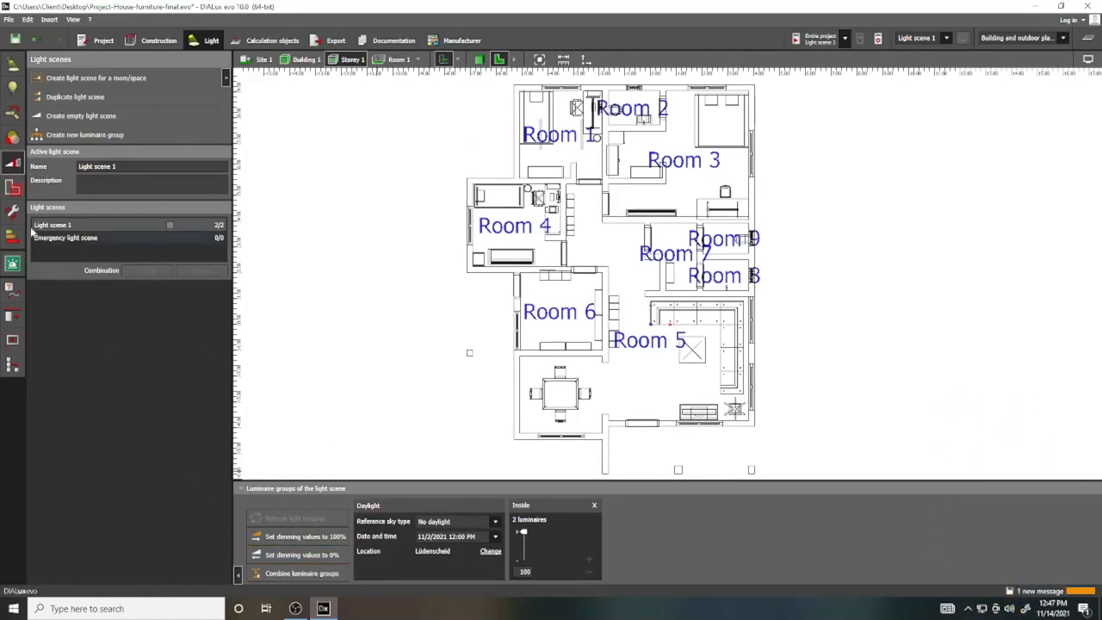
{"action": "left_click", "coordinate": [12, 241]}
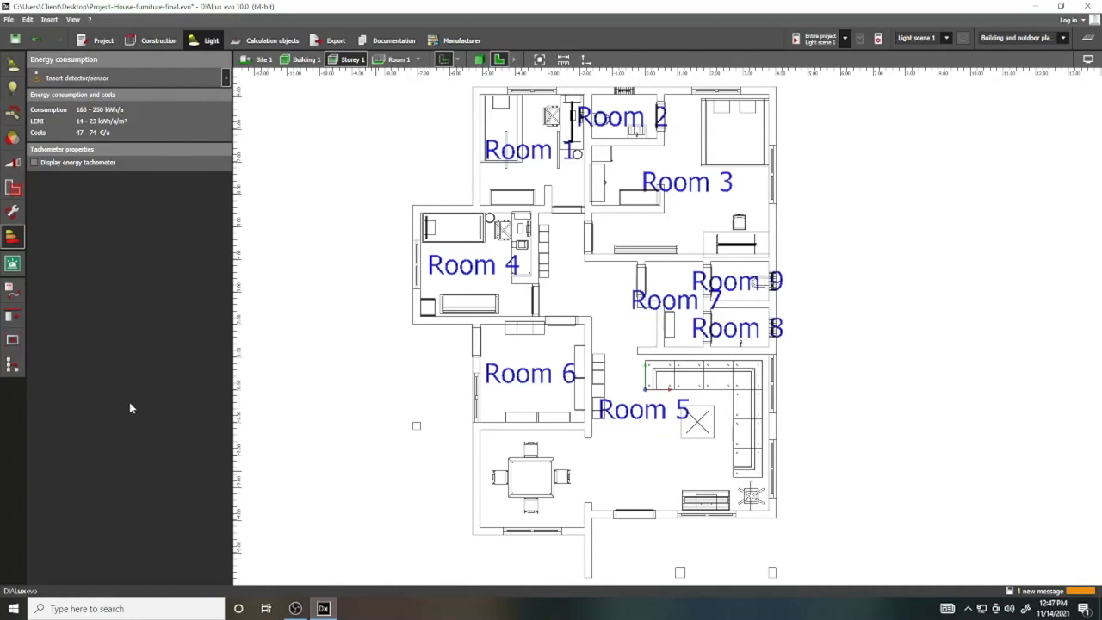
{"action": "left_click", "coordinate": [13, 69]}
Step: Turn on the energy consumption display and delete the arrangement of two Philips LL512X luminaires in Room 1
{"action": "left_click", "coordinate": [1087, 59]}
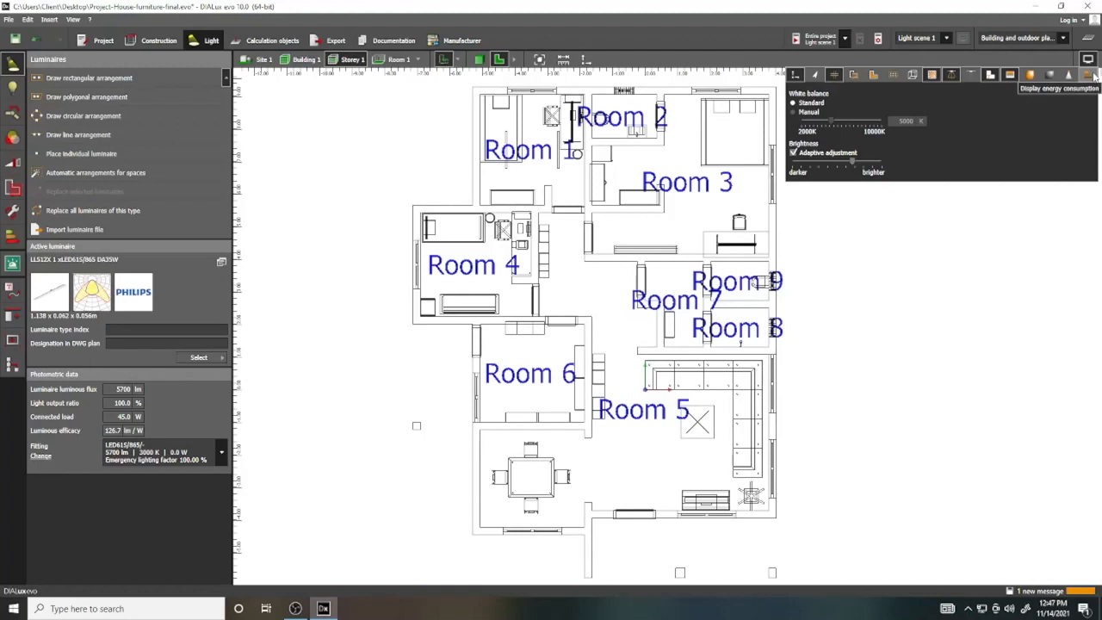
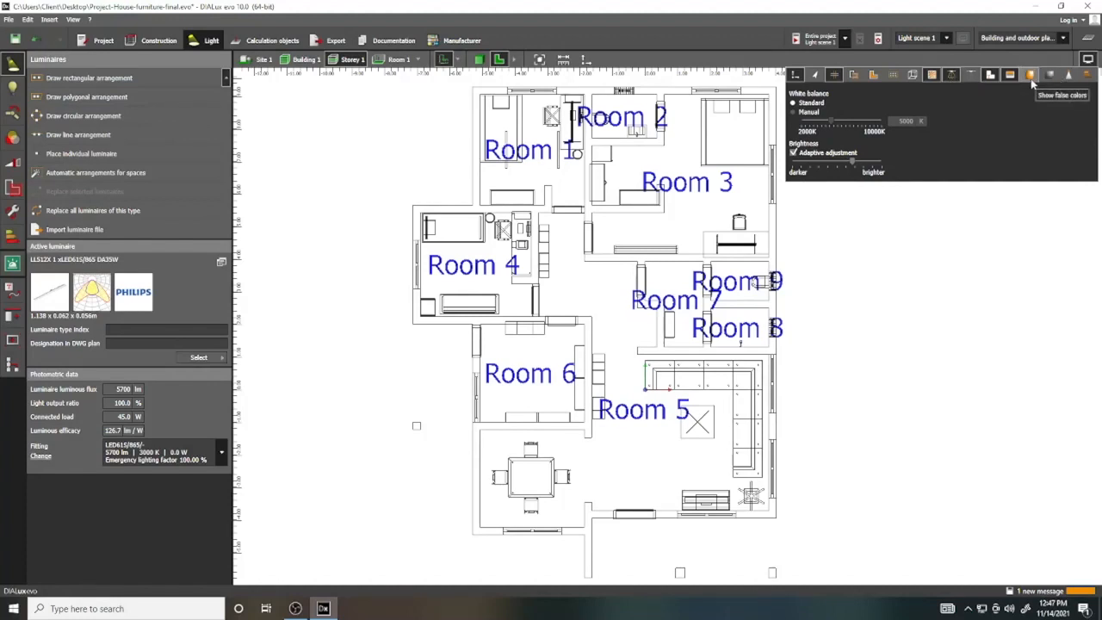
{"action": "left_click", "coordinate": [1088, 77]}
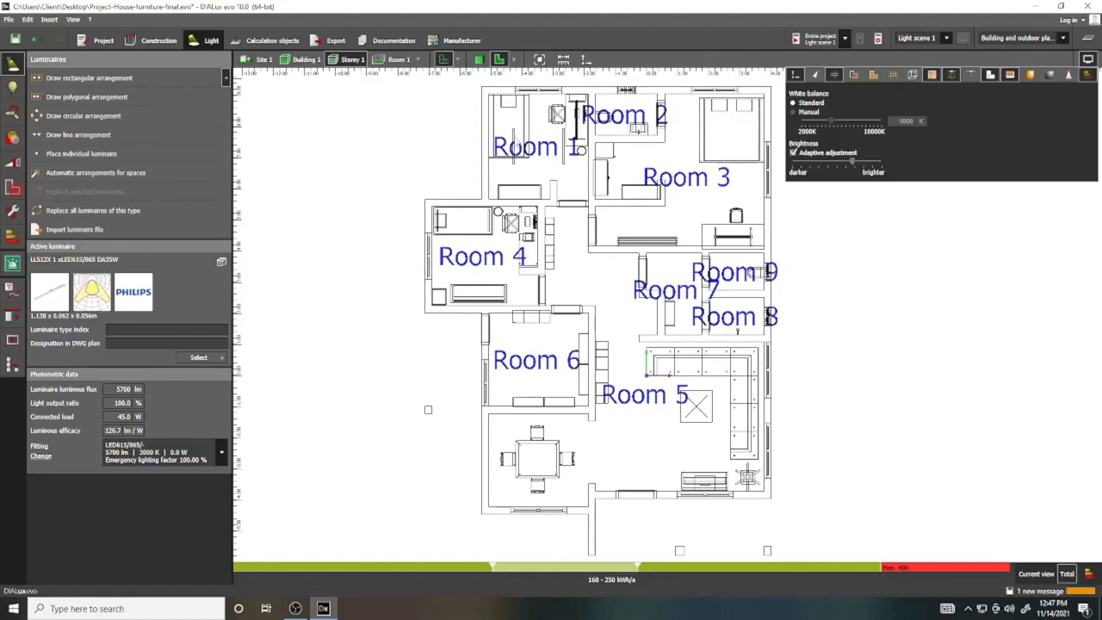
{"action": "left_click", "coordinate": [514, 135]}
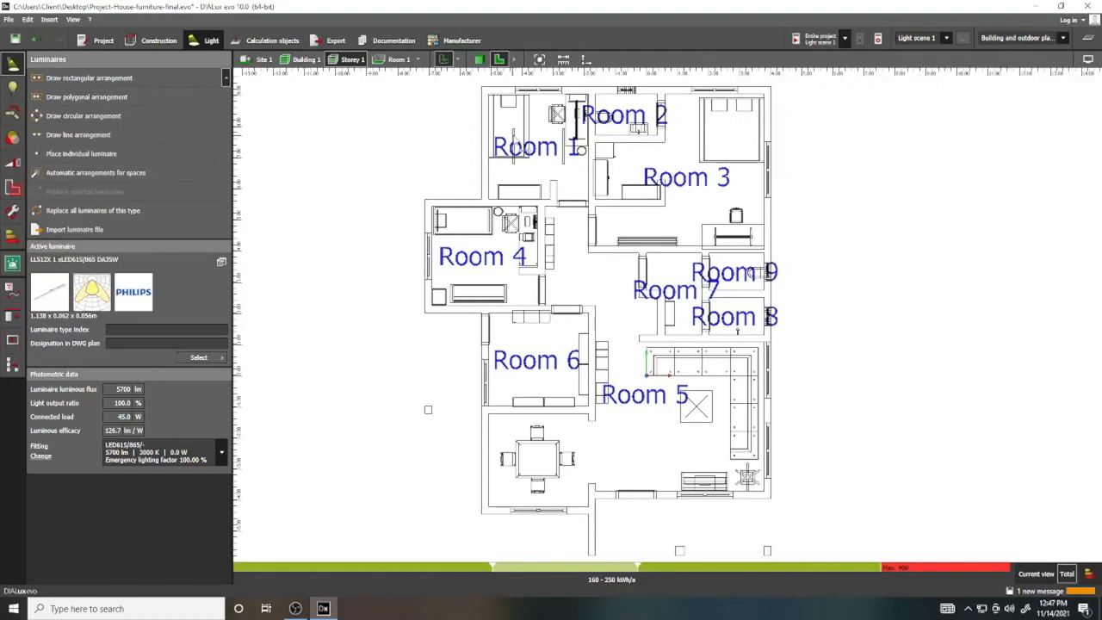
{"action": "left_click", "coordinate": [575, 120]}
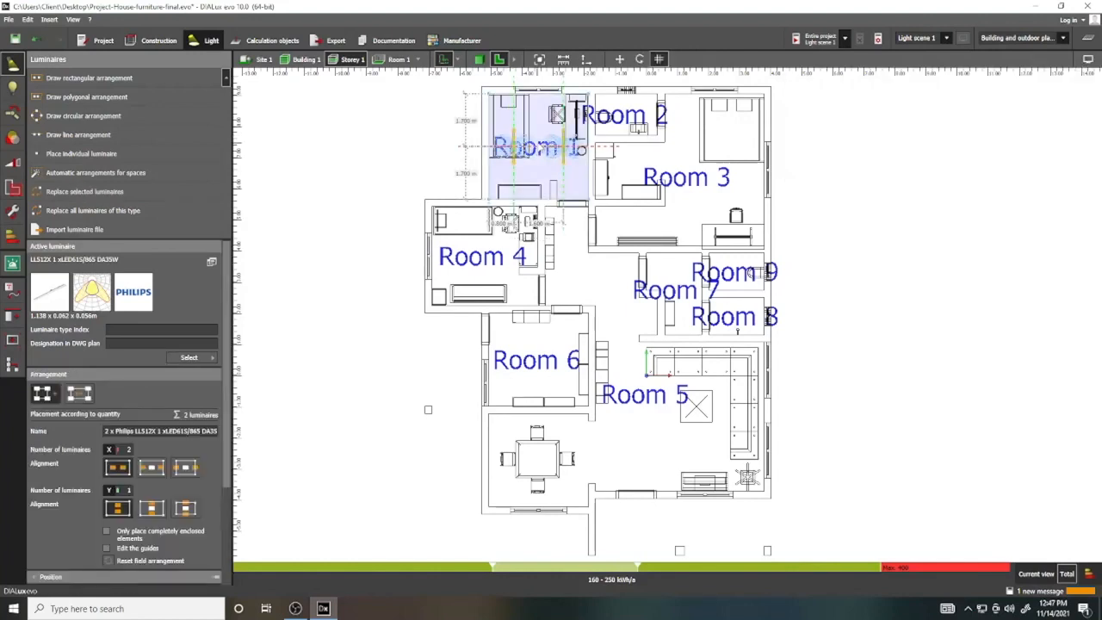
{"action": "key", "text": "Delete"}
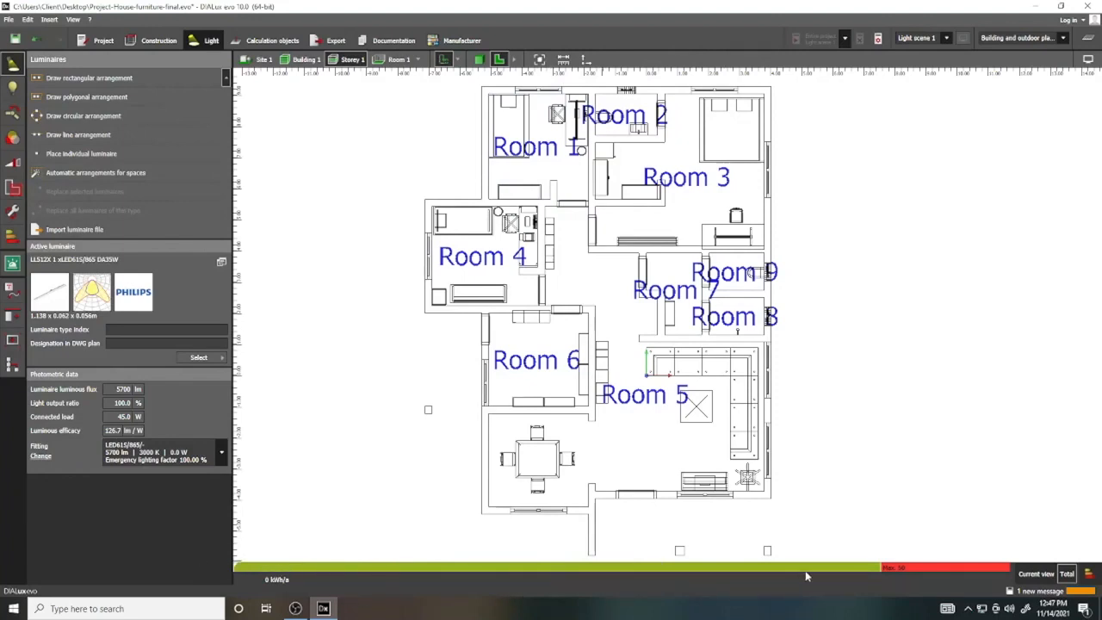
Step: Turn off the energy consumption display and return to the full Storey 1 plan
{"action": "left_click", "coordinate": [1086, 59]}
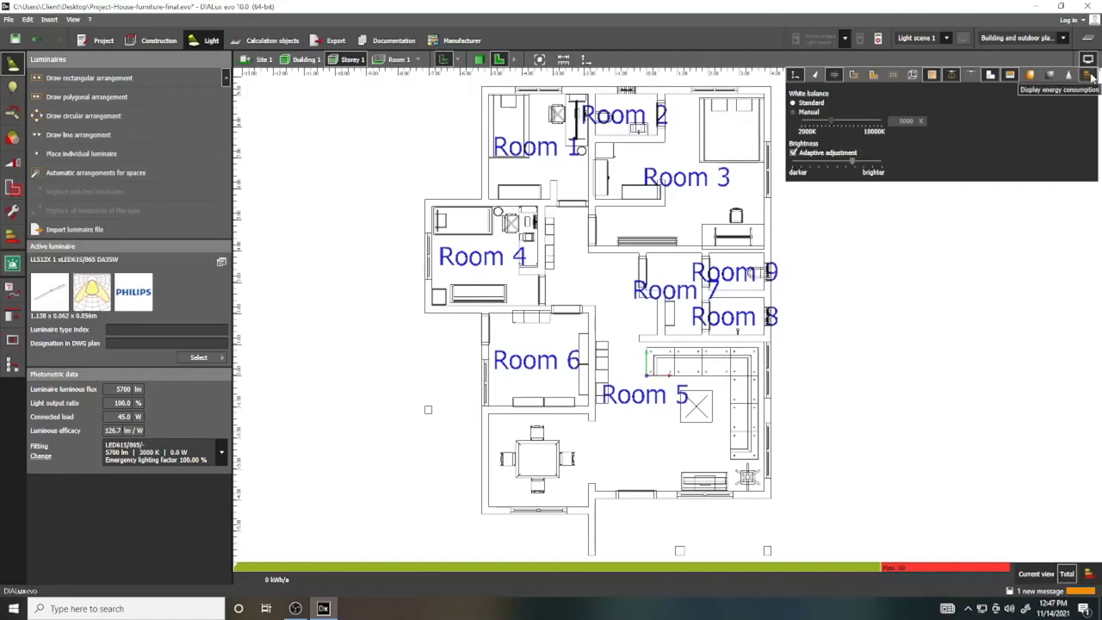
{"action": "left_click", "coordinate": [1090, 75]}
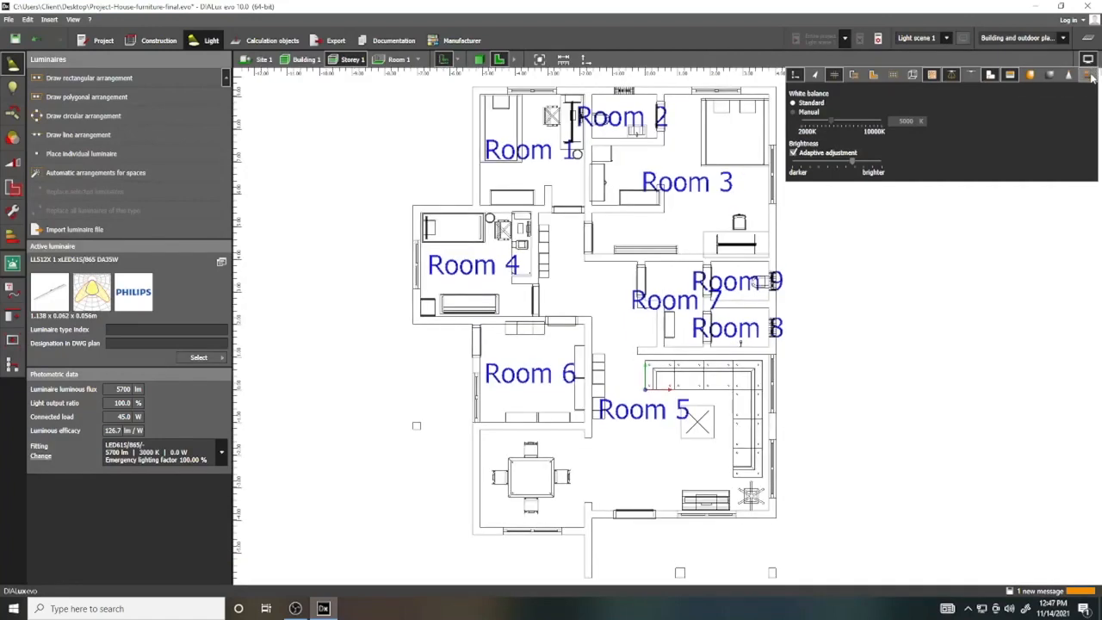
{"action": "left_click", "coordinate": [914, 375]}
{"action": "scroll", "coordinate": [777, 396], "scroll_direction": "down", "scroll_amount": 1}
{"action": "scroll", "coordinate": [786, 332], "scroll_direction": "up", "scroll_amount": 2}
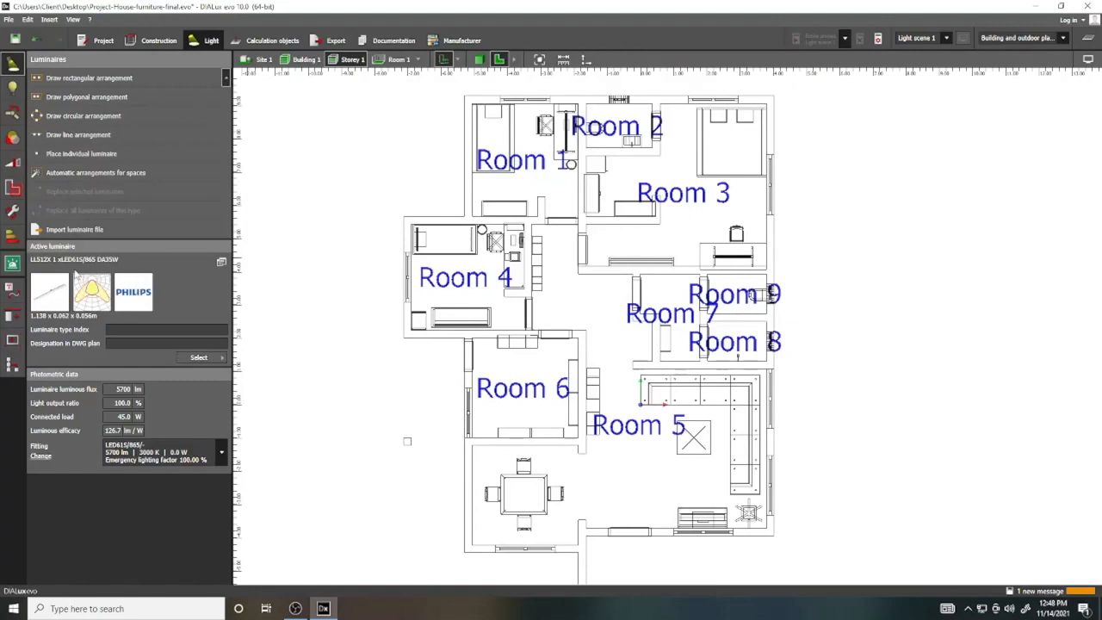
Step: Examine the previously used luminaires and the manufacturer catalogs available for luminaire selection
{"action": "left_click", "coordinate": [198, 358]}
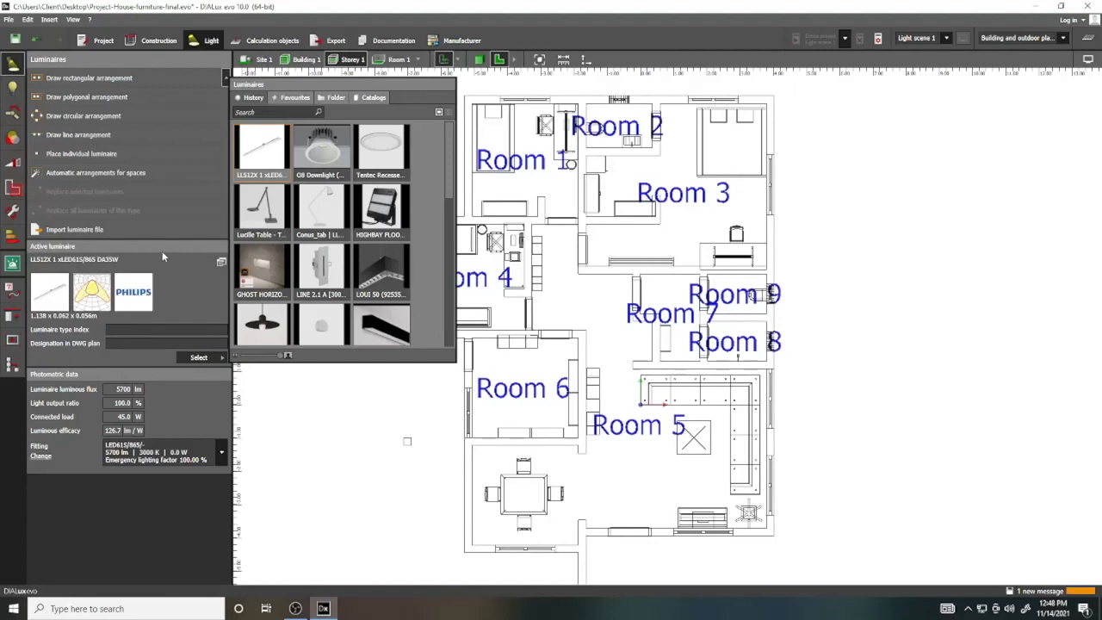
{"action": "scroll", "coordinate": [341, 256], "scroll_direction": "down", "scroll_amount": 1}
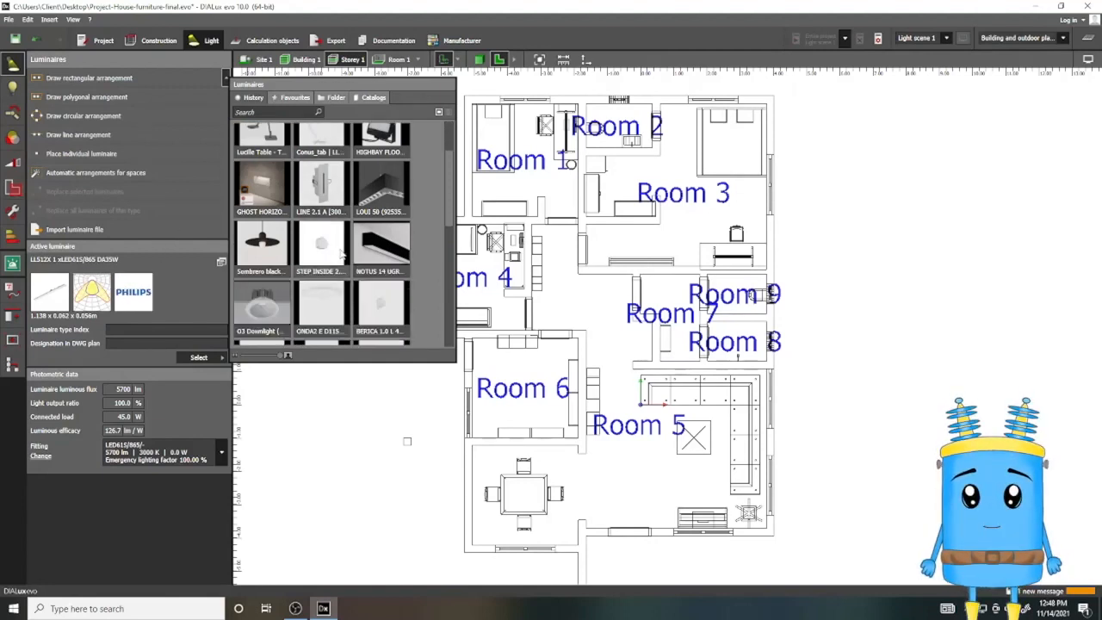
{"action": "scroll", "coordinate": [342, 254], "scroll_direction": "down", "scroll_amount": 1}
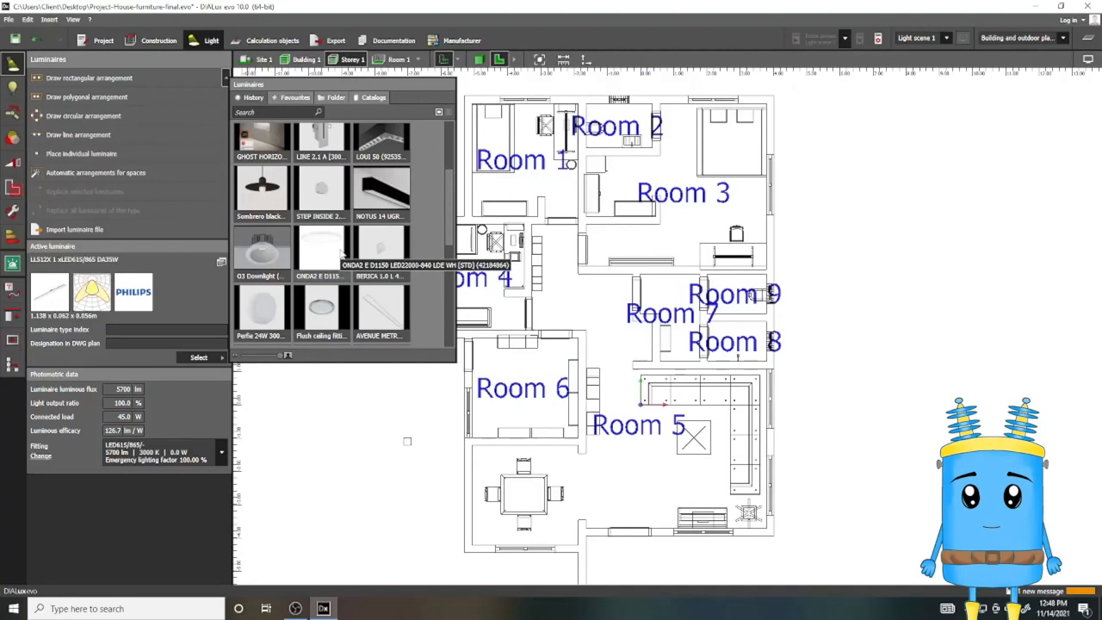
{"action": "scroll", "coordinate": [342, 256], "scroll_direction": "up", "scroll_amount": 1}
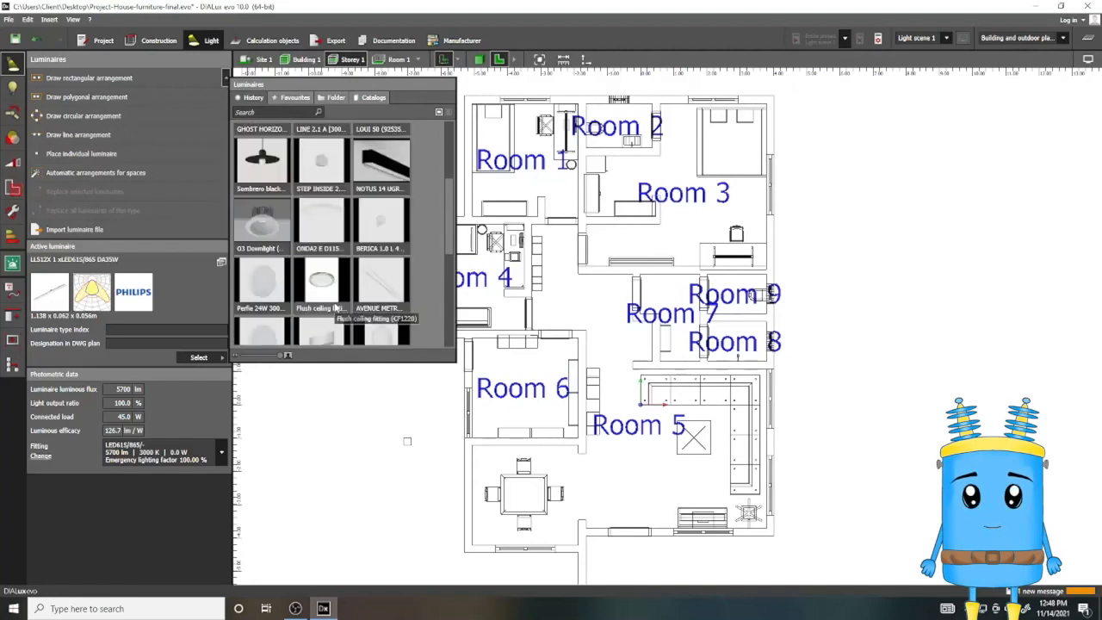
{"action": "scroll", "coordinate": [327, 258], "scroll_direction": "up", "scroll_amount": 1}
{"action": "scroll", "coordinate": [297, 262], "scroll_direction": "up", "scroll_amount": 1}
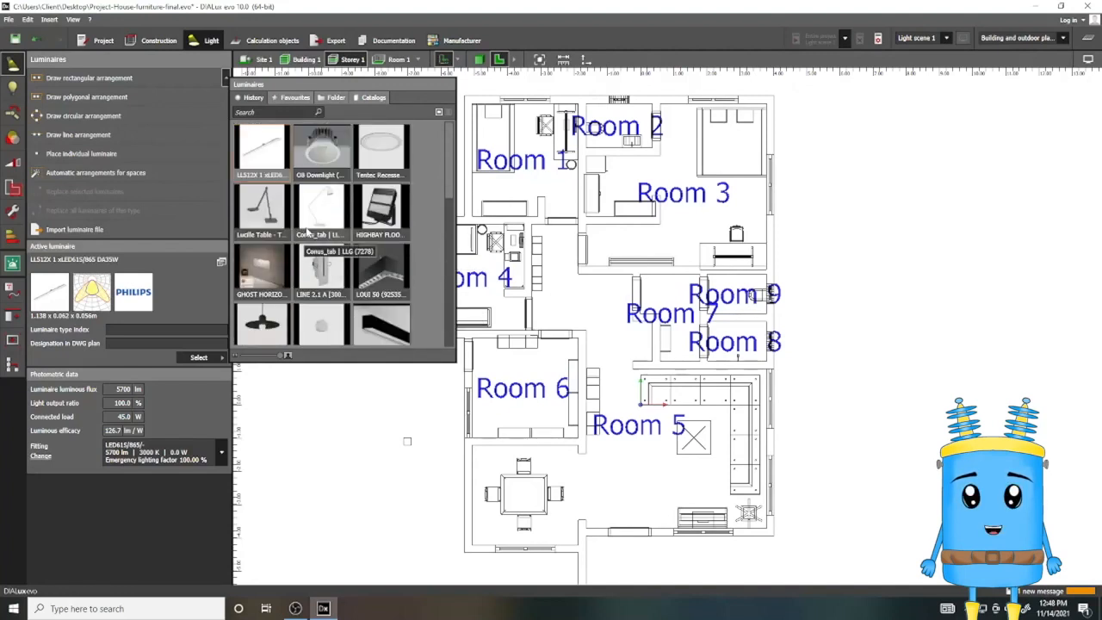
{"action": "left_click", "coordinate": [374, 98]}
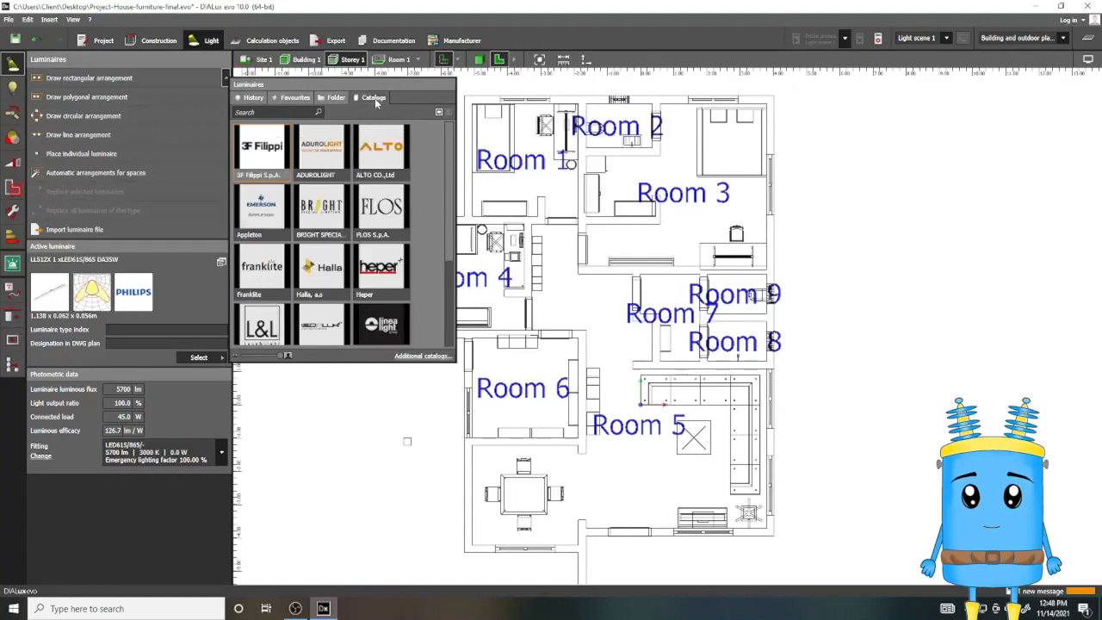
{"action": "scroll", "coordinate": [380, 287], "scroll_direction": "down", "scroll_amount": 3}
{"action": "scroll", "coordinate": [256, 210], "scroll_direction": "up", "scroll_amount": 2}
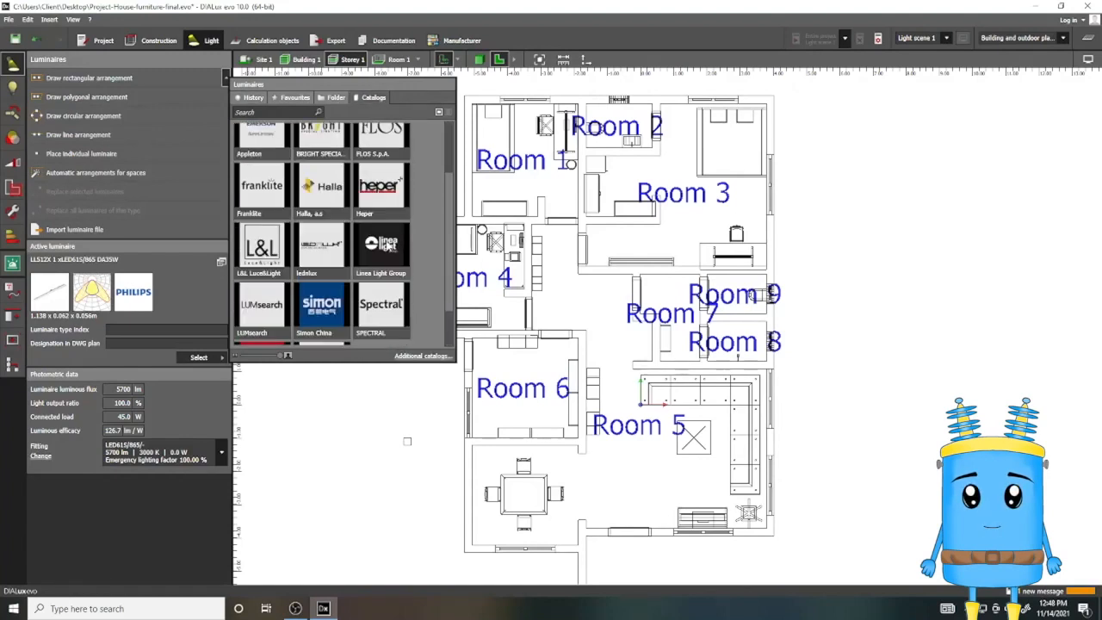
{"action": "scroll", "coordinate": [256, 211], "scroll_direction": "up", "scroll_amount": 1}
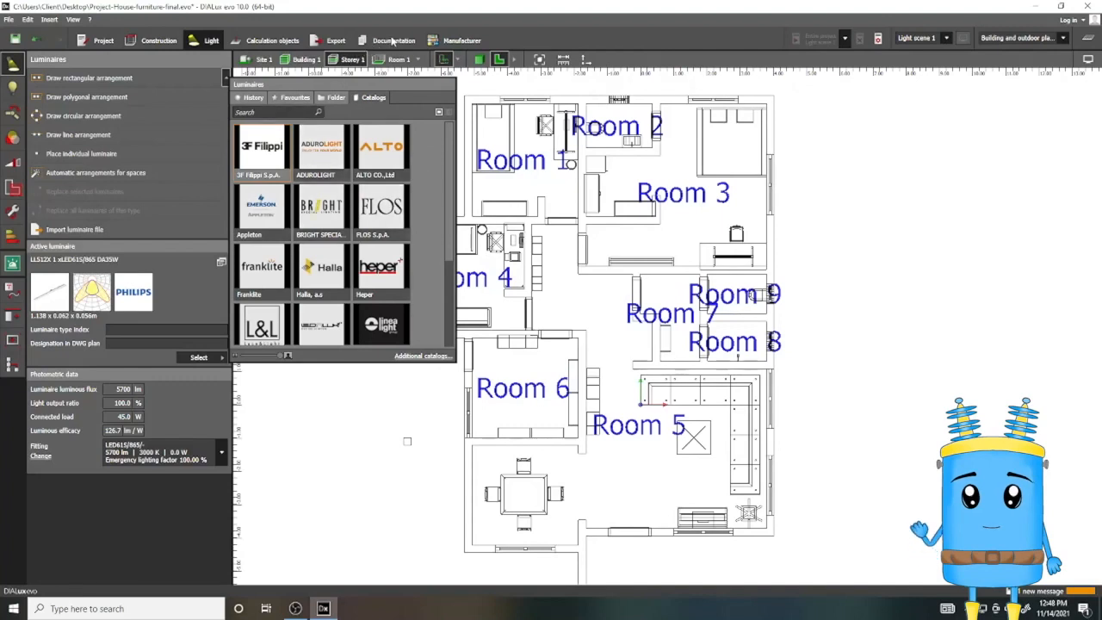
Step: Find ALTO CO.,Ltd among the manufacturers and start its online luminaire catalog
{"action": "left_click", "coordinate": [445, 41]}
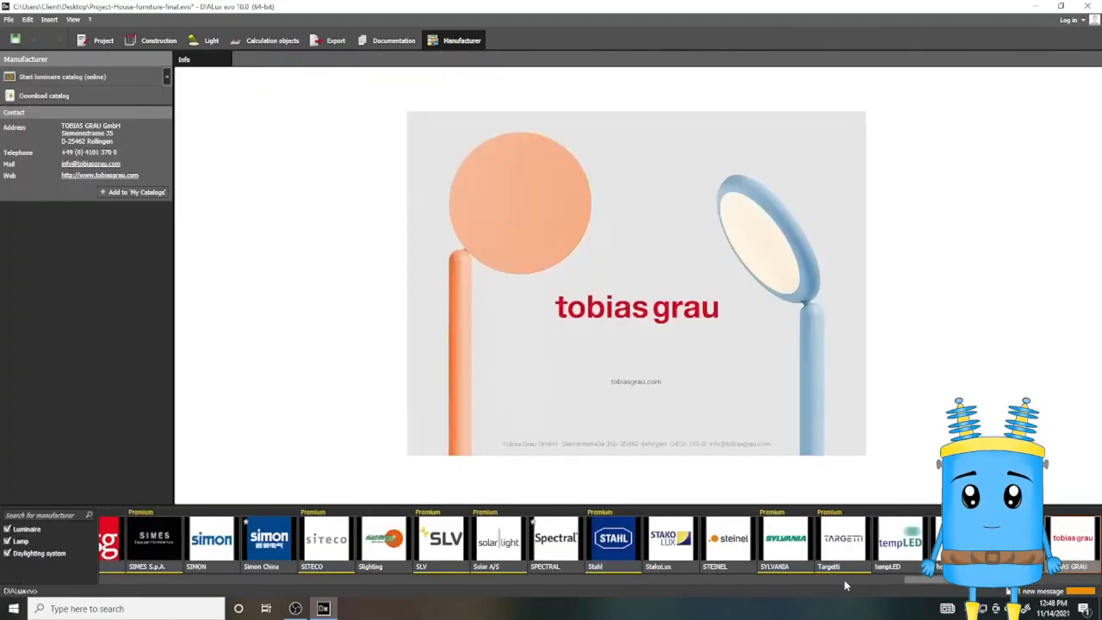
{"action": "left_click_drag", "start_coordinate": [932, 580], "coordinate": [100, 598]}
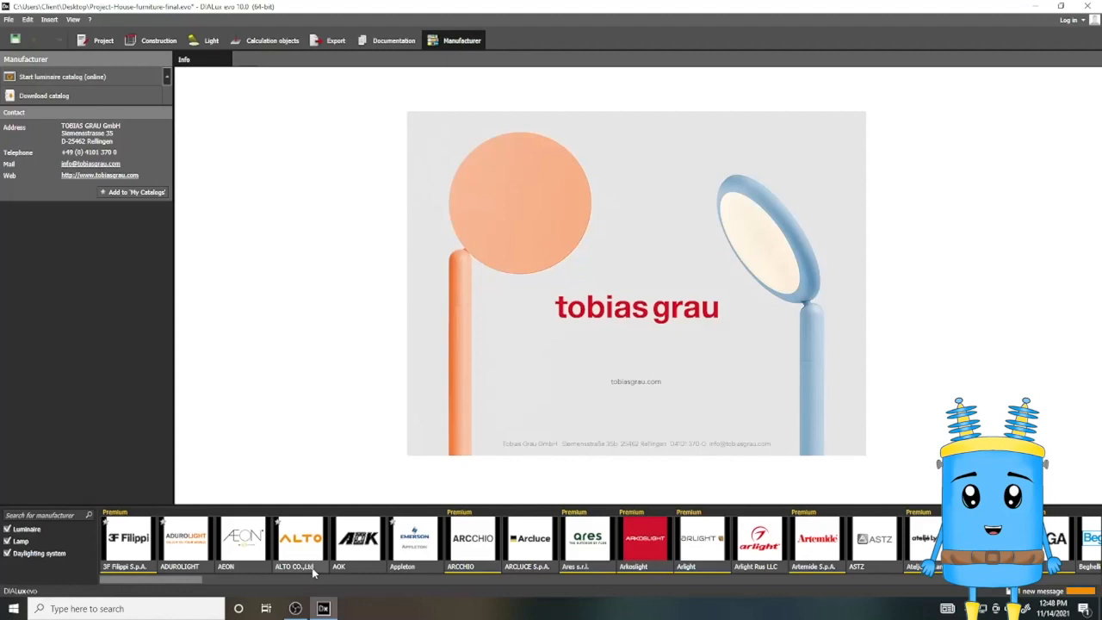
{"action": "left_click", "coordinate": [297, 537]}
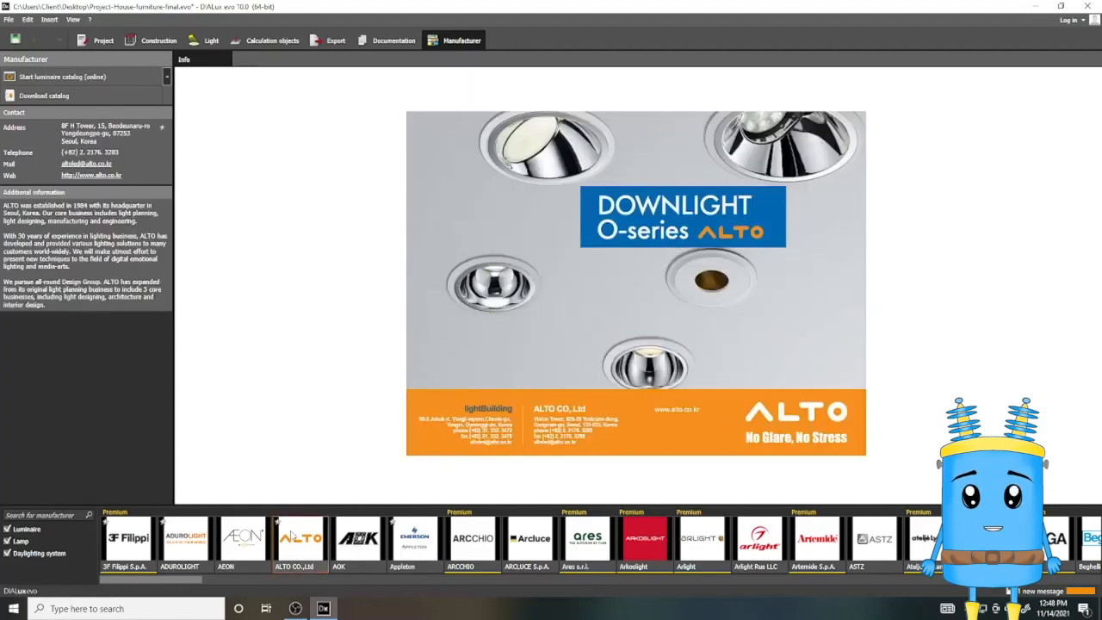
{"action": "right_click", "coordinate": [292, 535]}
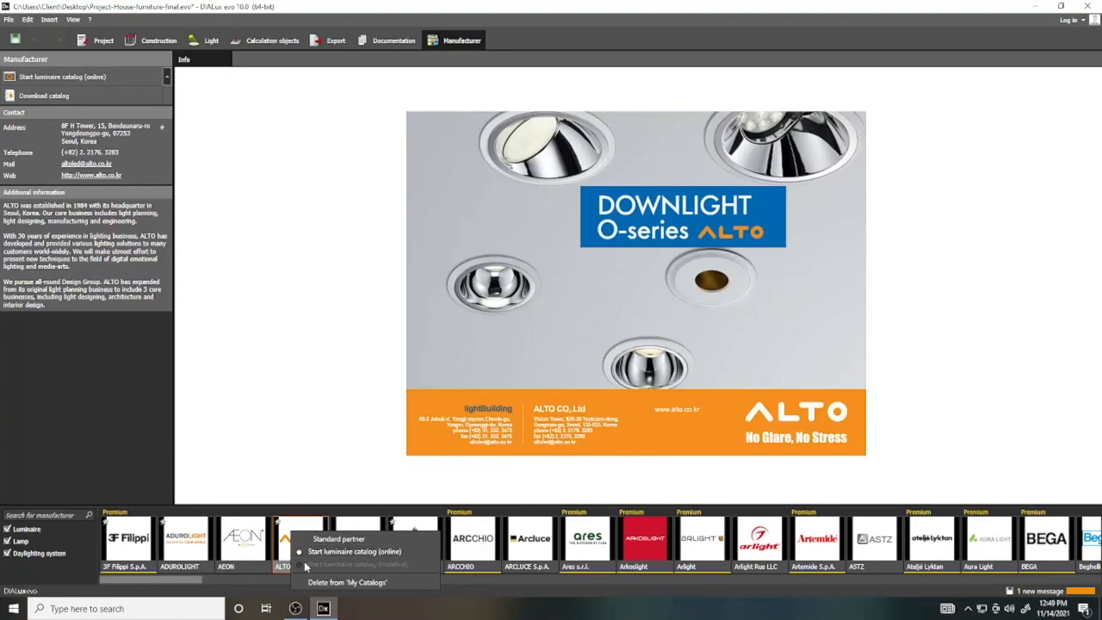
{"action": "left_click", "coordinate": [428, 553]}
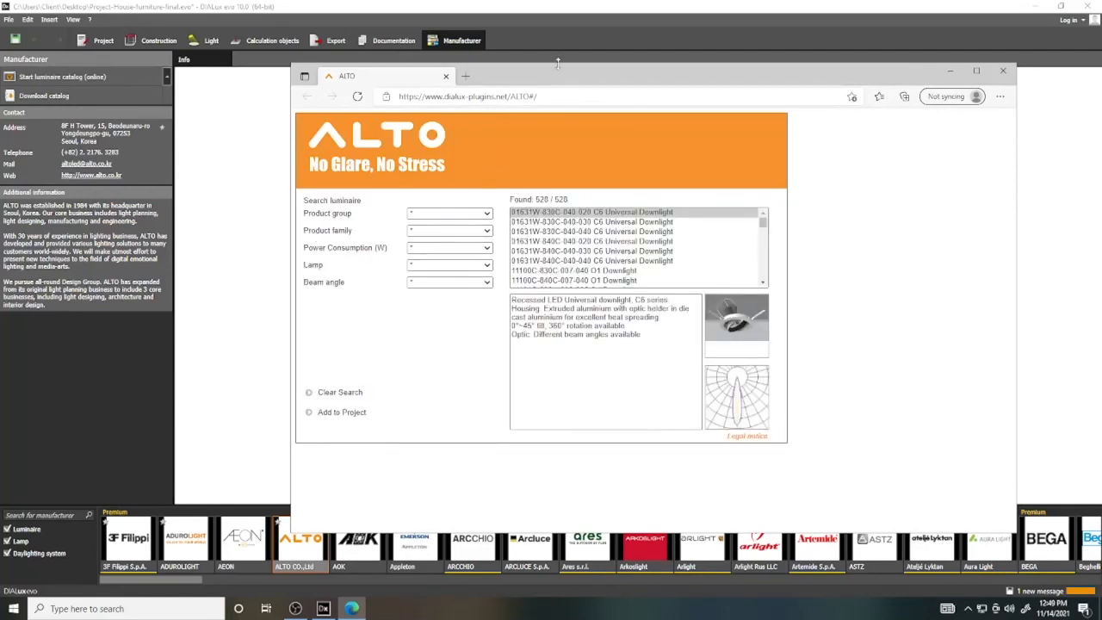
Step: Browse the ALTO luminaire list from the C6 Universal Downlights through the O3 and OM3 models
{"action": "left_click_drag", "start_coordinate": [556, 79], "coordinate": [535, 79]}
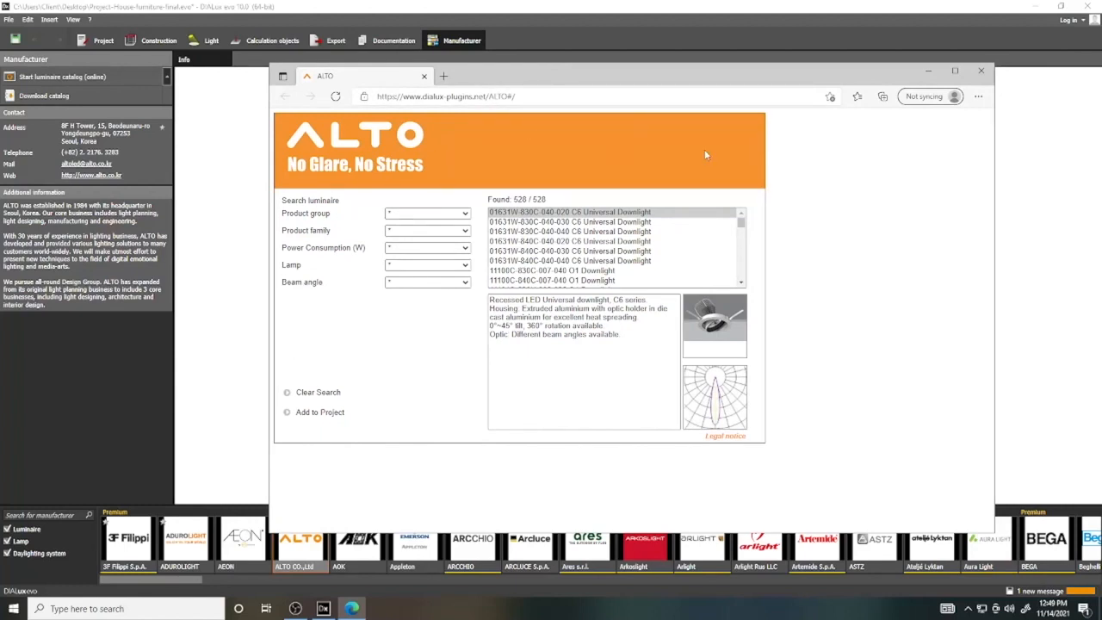
{"action": "scroll", "coordinate": [639, 261], "scroll_direction": "down", "scroll_amount": 8}
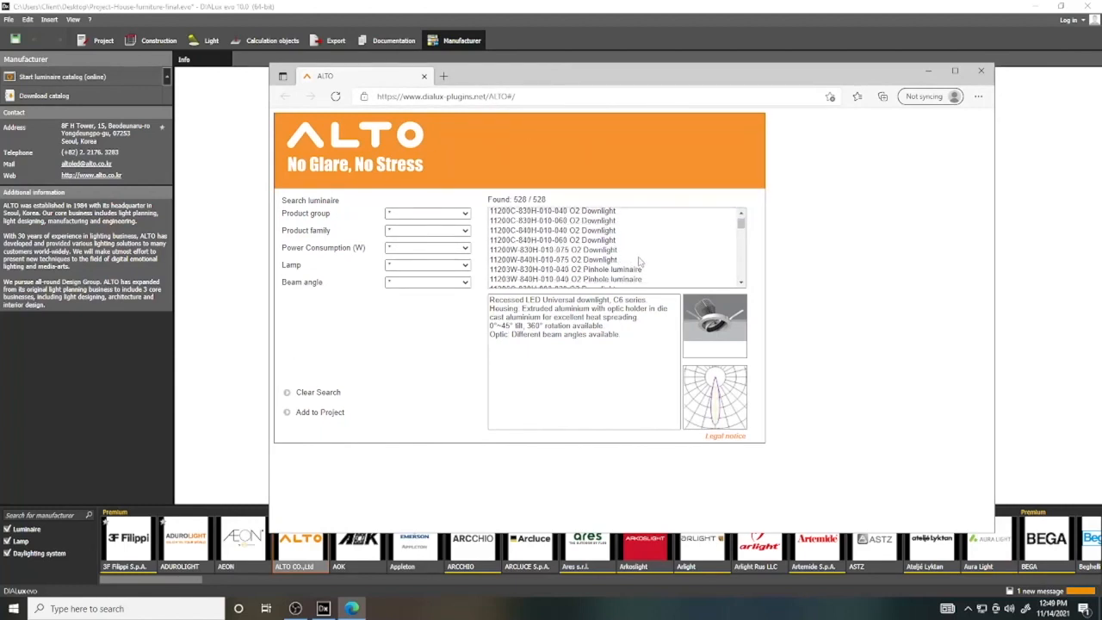
{"action": "scroll", "coordinate": [639, 261], "scroll_direction": "down", "scroll_amount": 6}
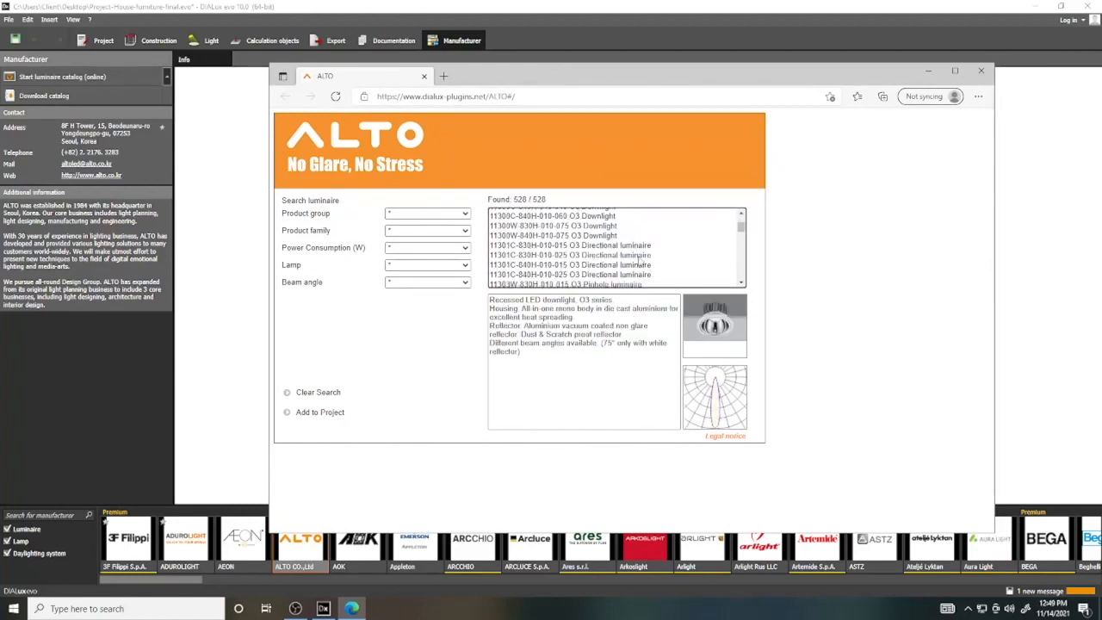
{"action": "scroll", "coordinate": [639, 261], "scroll_direction": "down", "scroll_amount": 2}
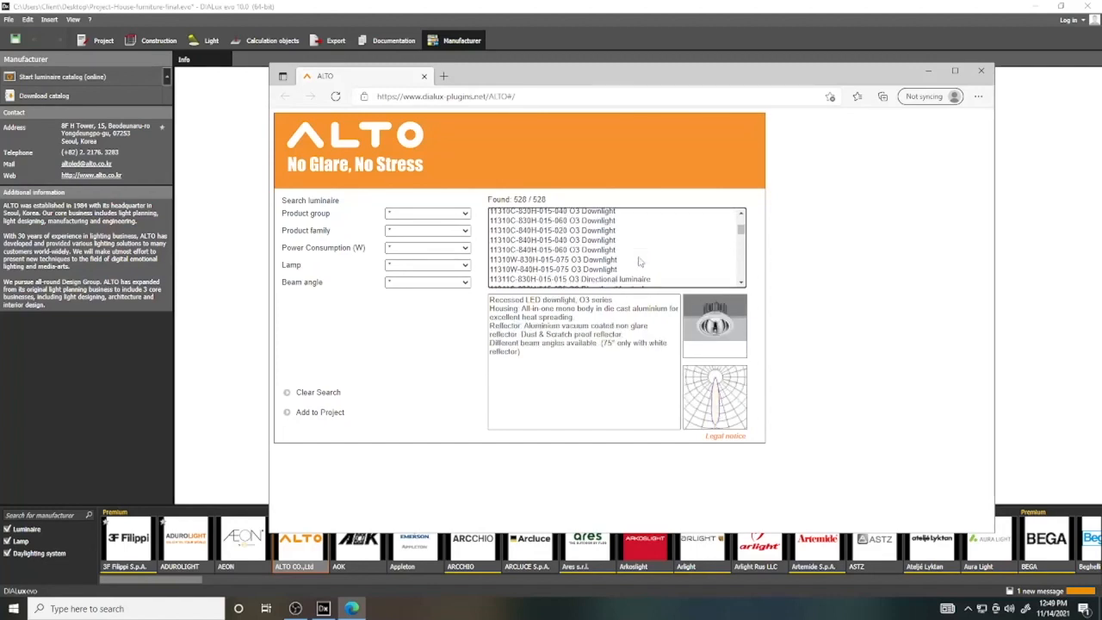
{"action": "scroll", "coordinate": [640, 261], "scroll_direction": "down", "scroll_amount": 6}
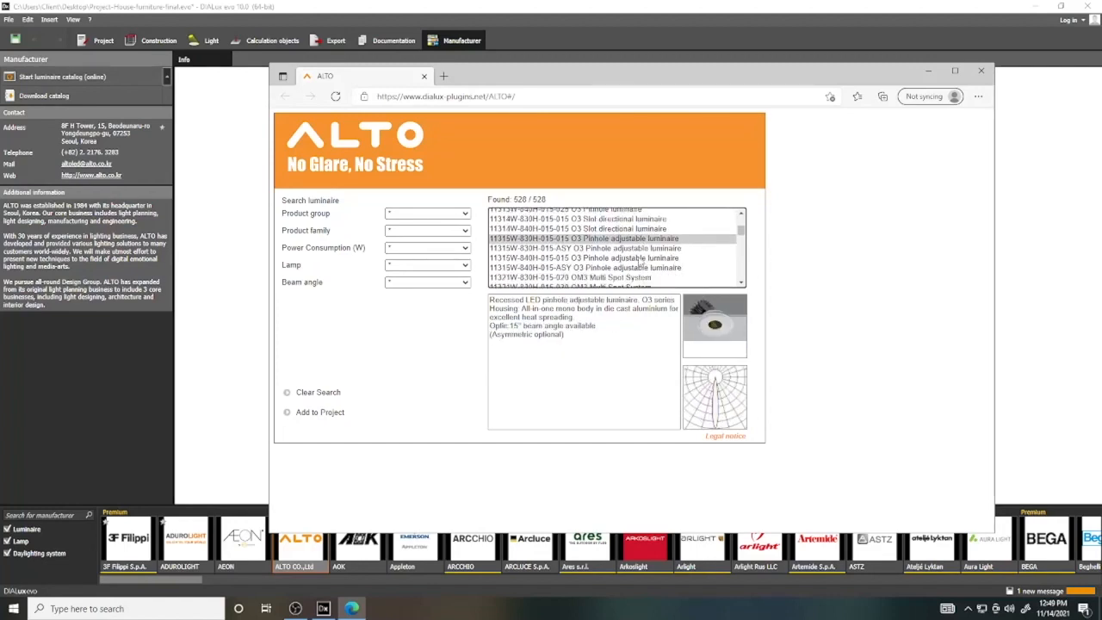
{"action": "scroll", "coordinate": [639, 260], "scroll_direction": "down", "scroll_amount": 6}
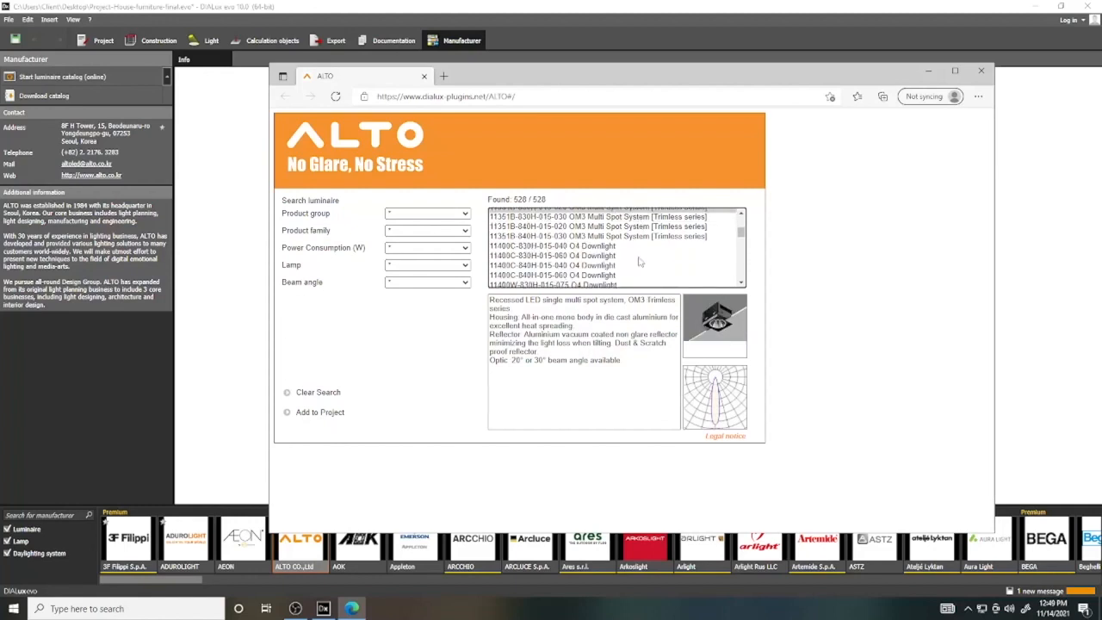
{"action": "scroll", "coordinate": [729, 278], "scroll_direction": "up", "scroll_amount": 3}
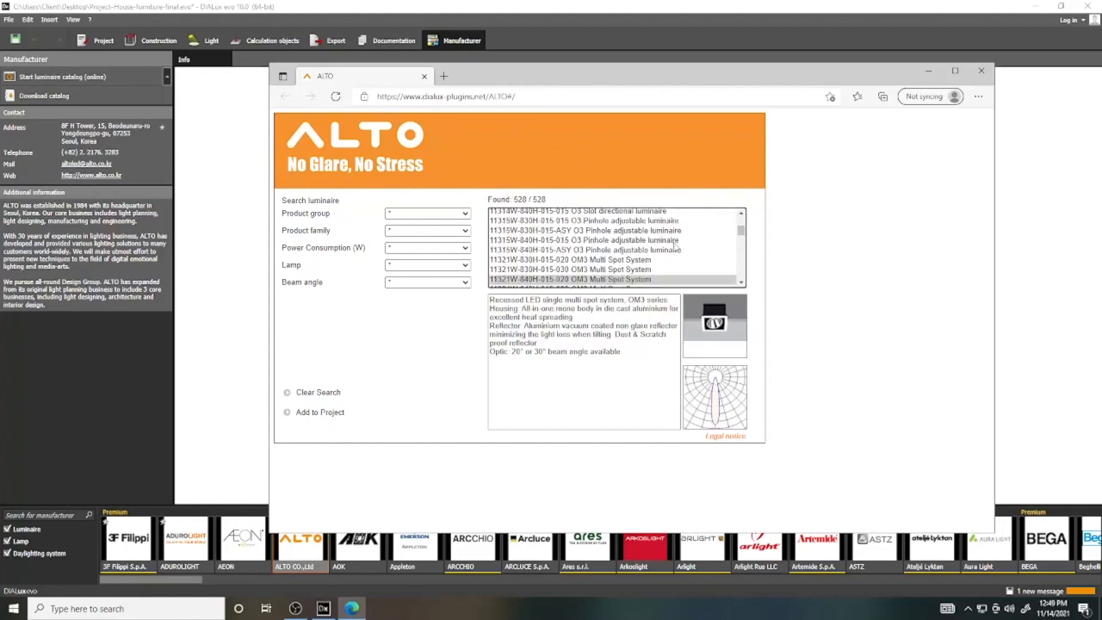
{"action": "scroll", "coordinate": [675, 248], "scroll_direction": "up", "scroll_amount": 1}
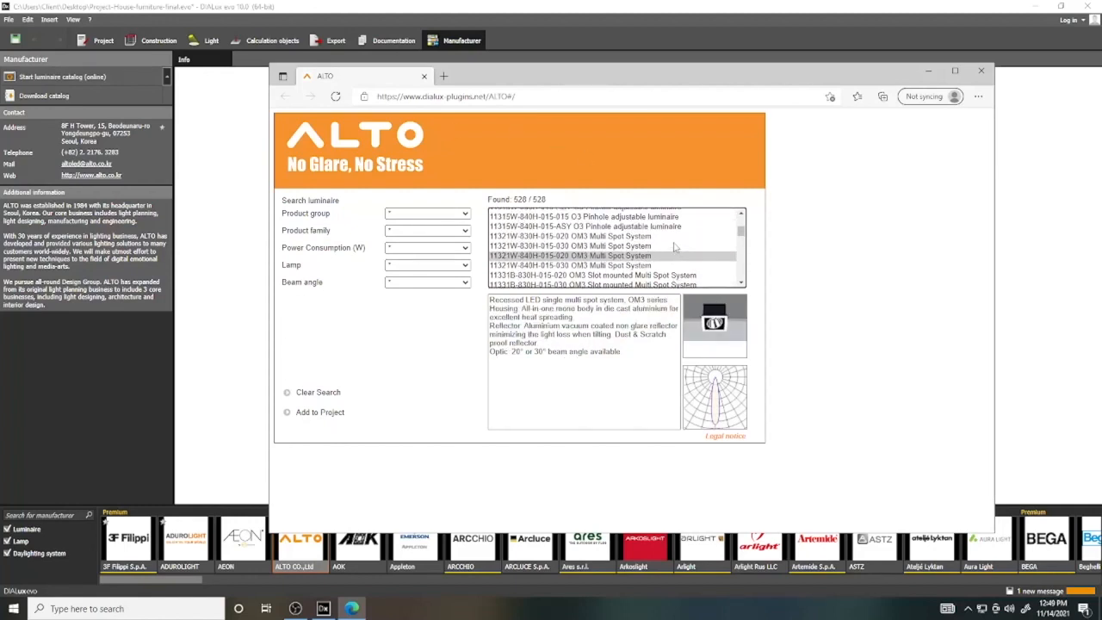
{"action": "scroll", "coordinate": [674, 246], "scroll_direction": "up", "scroll_amount": 1}
Step: Compare the descriptions, photos and light distributions of individual ALTO luminaires from the O3 to the O4 series, and return to the list's beginning
{"action": "left_click", "coordinate": [669, 246]}
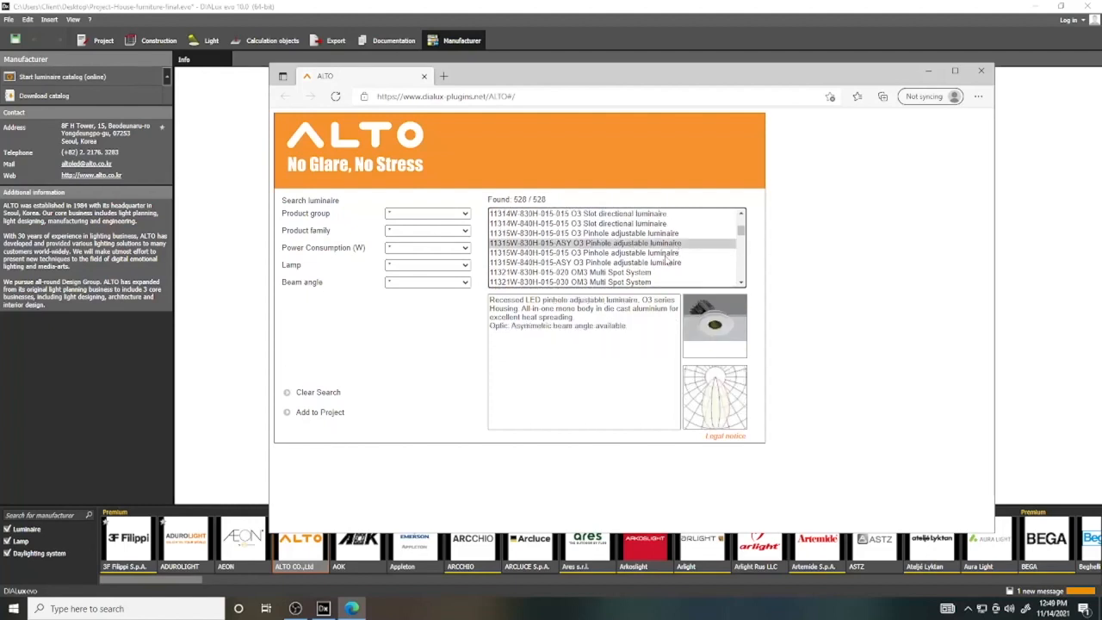
{"action": "left_click", "coordinate": [669, 253]}
{"action": "scroll", "coordinate": [666, 256], "scroll_direction": "down", "scroll_amount": 2}
{"action": "left_click", "coordinate": [666, 257]}
{"action": "scroll", "coordinate": [666, 259], "scroll_direction": "down", "scroll_amount": 1}
{"action": "left_click", "coordinate": [665, 258]}
{"action": "scroll", "coordinate": [666, 258], "scroll_direction": "down", "scroll_amount": 1}
{"action": "left_click", "coordinate": [665, 258]}
{"action": "scroll", "coordinate": [665, 259], "scroll_direction": "down", "scroll_amount": 1}
{"action": "left_click", "coordinate": [666, 259]}
{"action": "left_click", "coordinate": [674, 240]}
{"action": "scroll", "coordinate": [665, 247], "scroll_direction": "down", "scroll_amount": 1}
{"action": "left_click", "coordinate": [663, 249]}
{"action": "left_click", "coordinate": [659, 259]}
{"action": "scroll", "coordinate": [651, 263], "scroll_direction": "down", "scroll_amount": 1}
{"action": "left_click", "coordinate": [652, 262]}
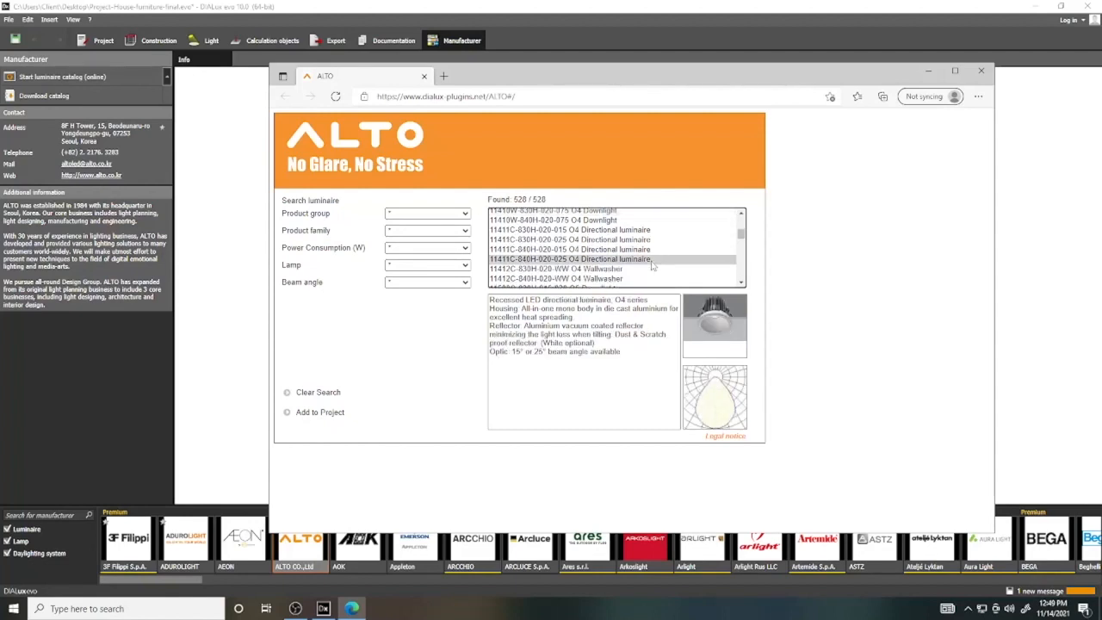
{"action": "left_click", "coordinate": [664, 233]}
{"action": "left_click", "coordinate": [654, 251]}
{"action": "scroll", "coordinate": [653, 254], "scroll_direction": "up", "scroll_amount": 3}
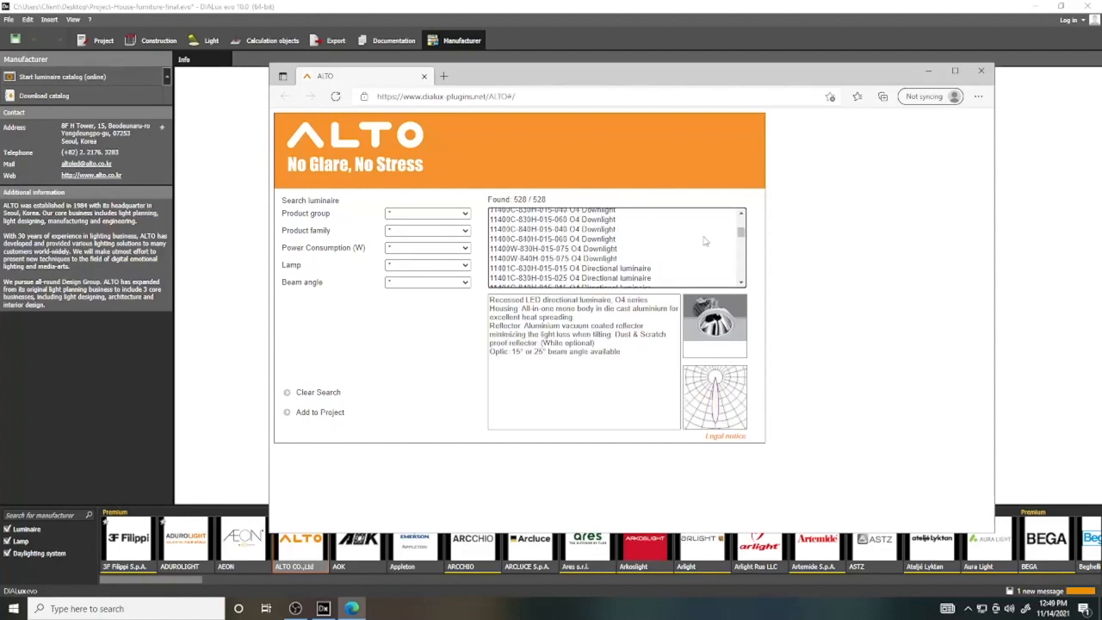
{"action": "left_click_drag", "start_coordinate": [742, 232], "coordinate": [742, 216]}
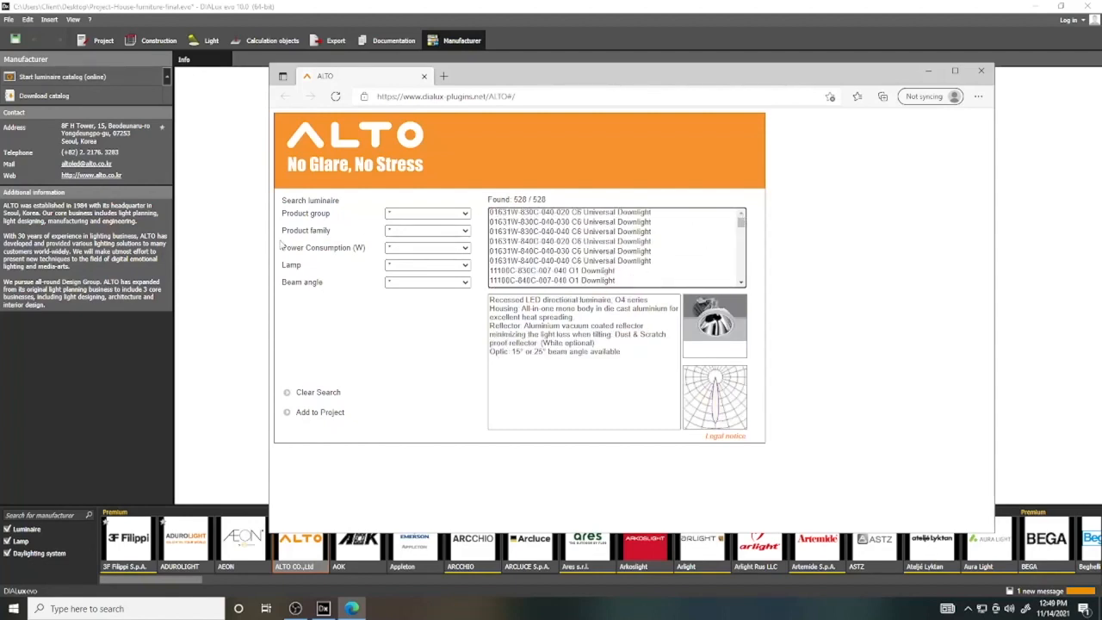
Step: Filter the ALTO catalog to the Downlight O-series product group with a power consumption of 40 W
{"action": "left_click", "coordinate": [441, 214]}
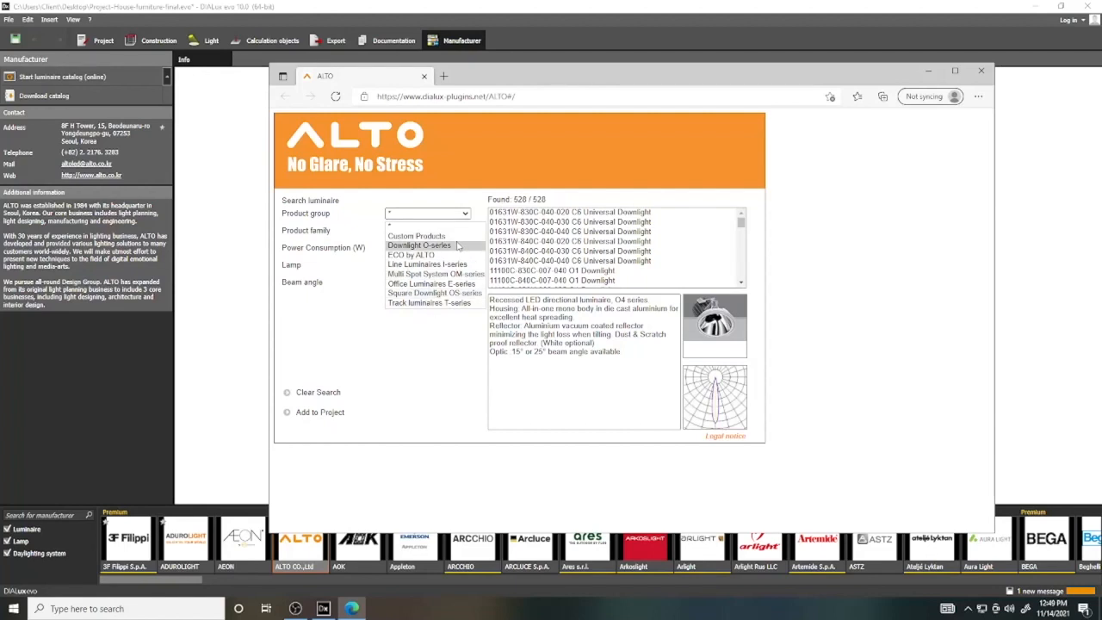
{"action": "left_click", "coordinate": [456, 246]}
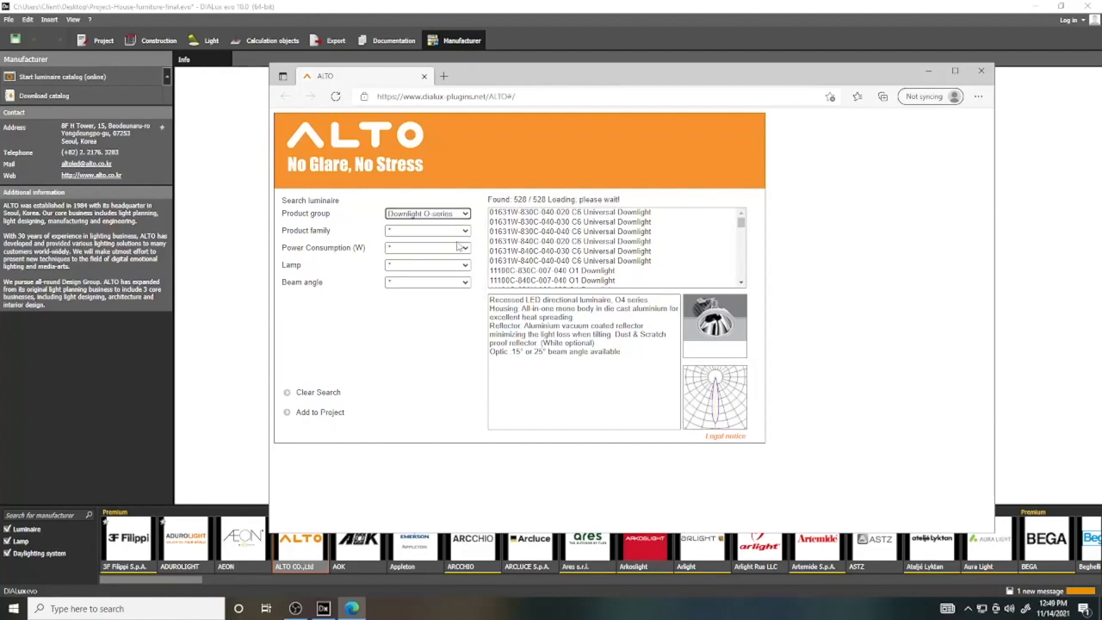
{"action": "left_click", "coordinate": [420, 250]}
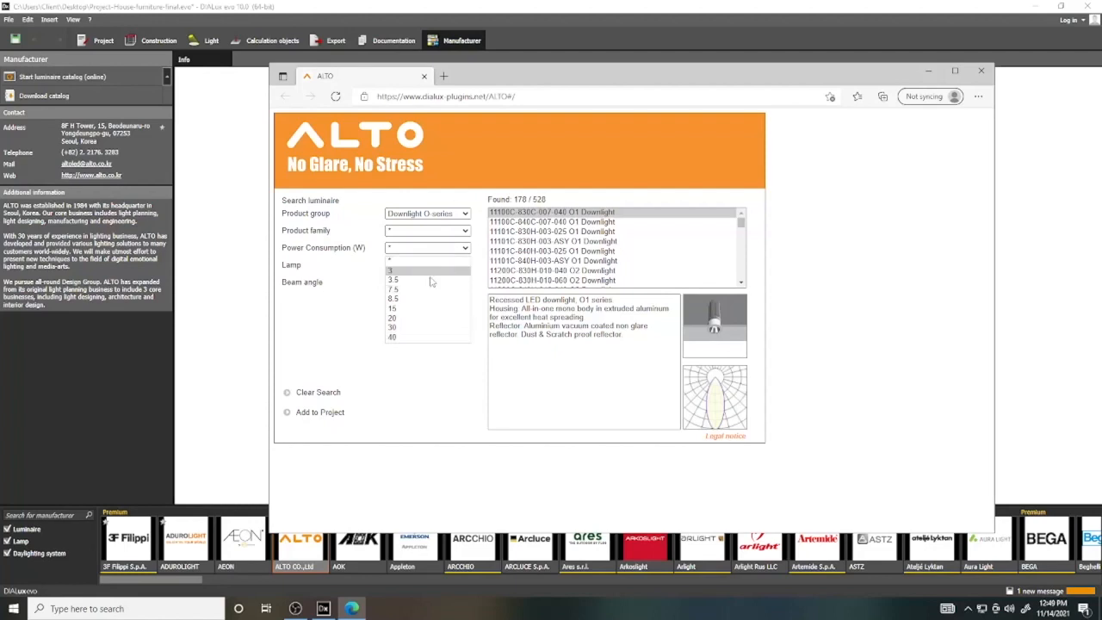
{"action": "left_click", "coordinate": [425, 337]}
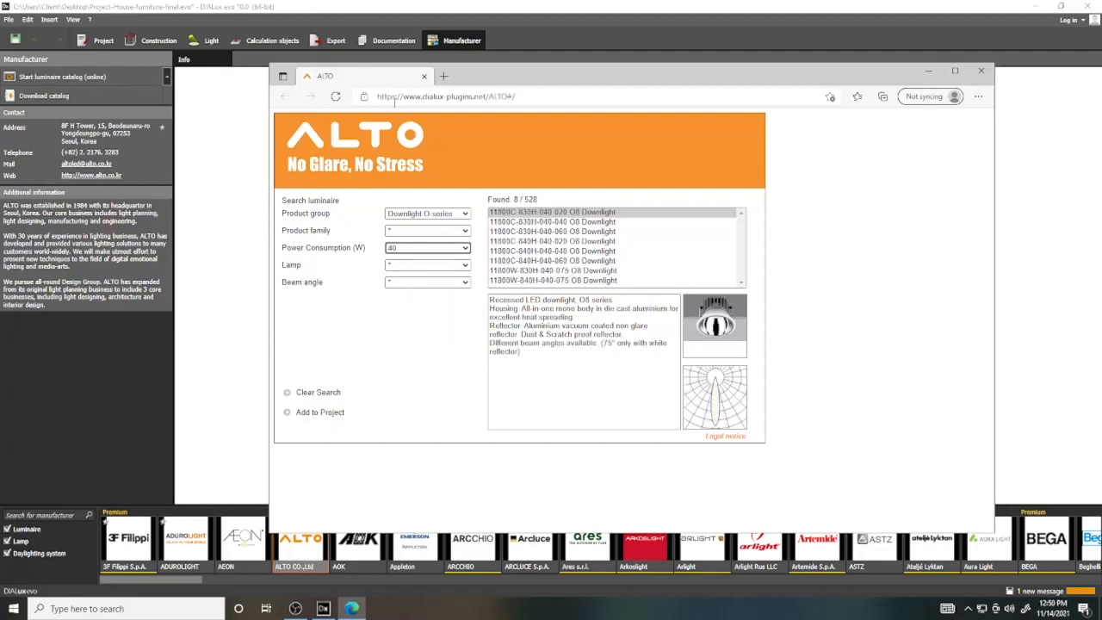
Step: Add the O8 Downlight 11800W-830H-040-075 to the project, return to DIALux evo and save the project
{"action": "left_click", "coordinate": [572, 242]}
{"action": "left_click", "coordinate": [566, 262]}
{"action": "left_click", "coordinate": [566, 281]}
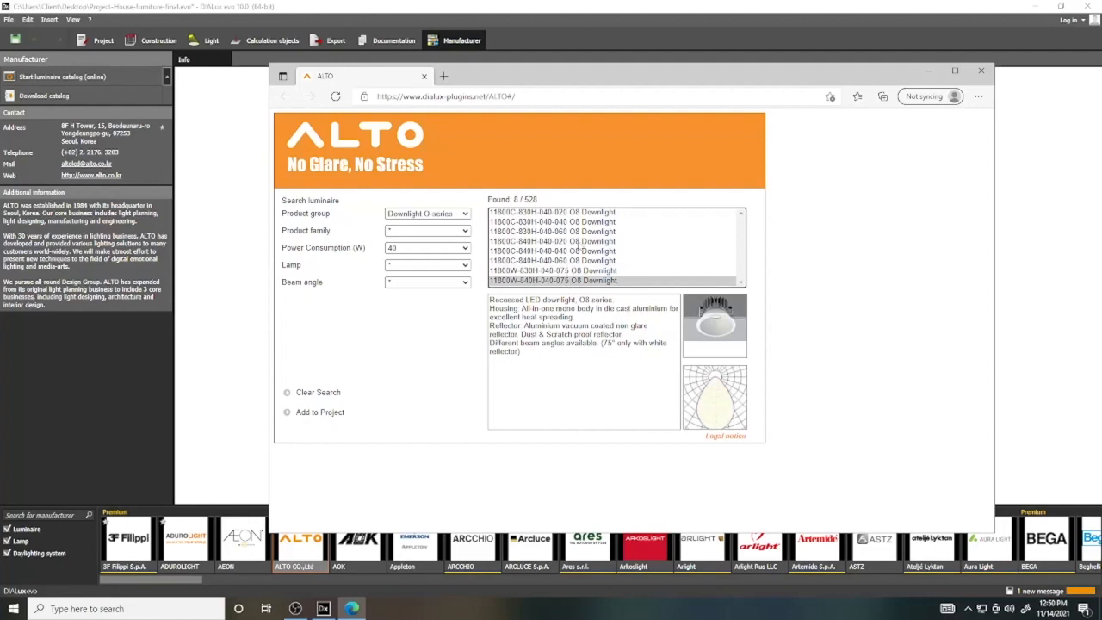
{"action": "left_click", "coordinate": [608, 260]}
{"action": "left_click", "coordinate": [611, 231]}
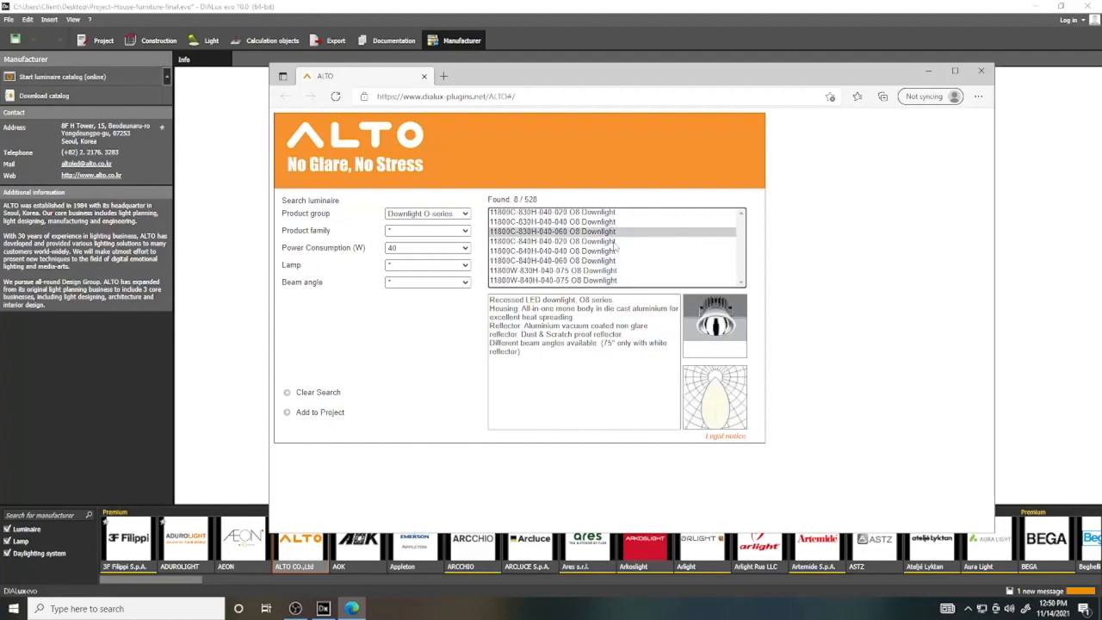
{"action": "left_click", "coordinate": [612, 261]}
{"action": "left_click", "coordinate": [615, 272]}
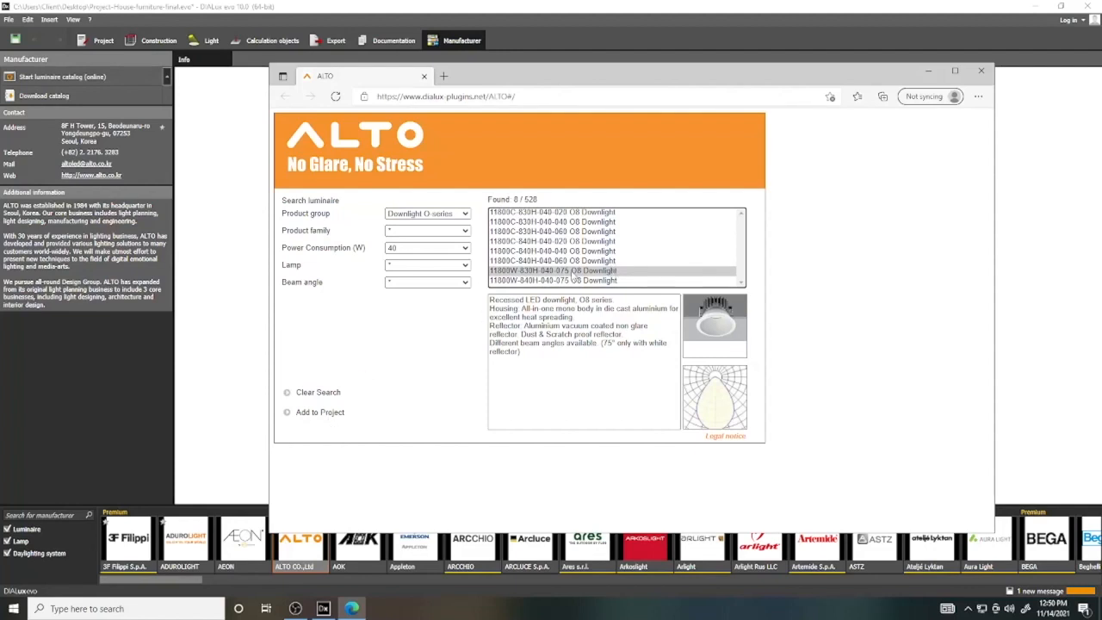
{"action": "left_click", "coordinate": [318, 417]}
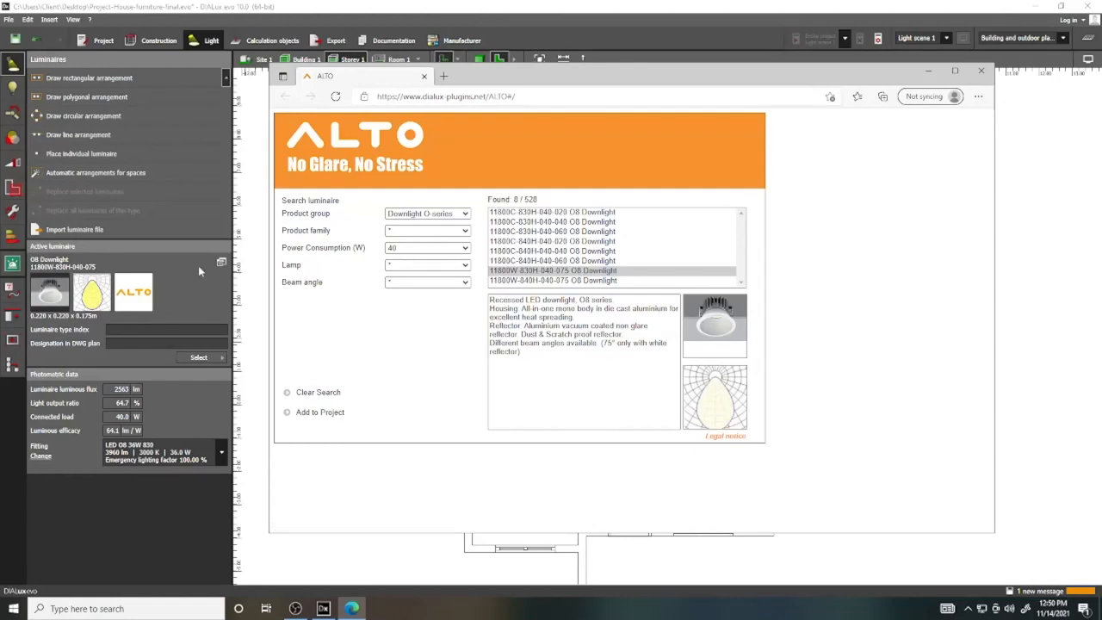
{"action": "left_click", "coordinate": [173, 502]}
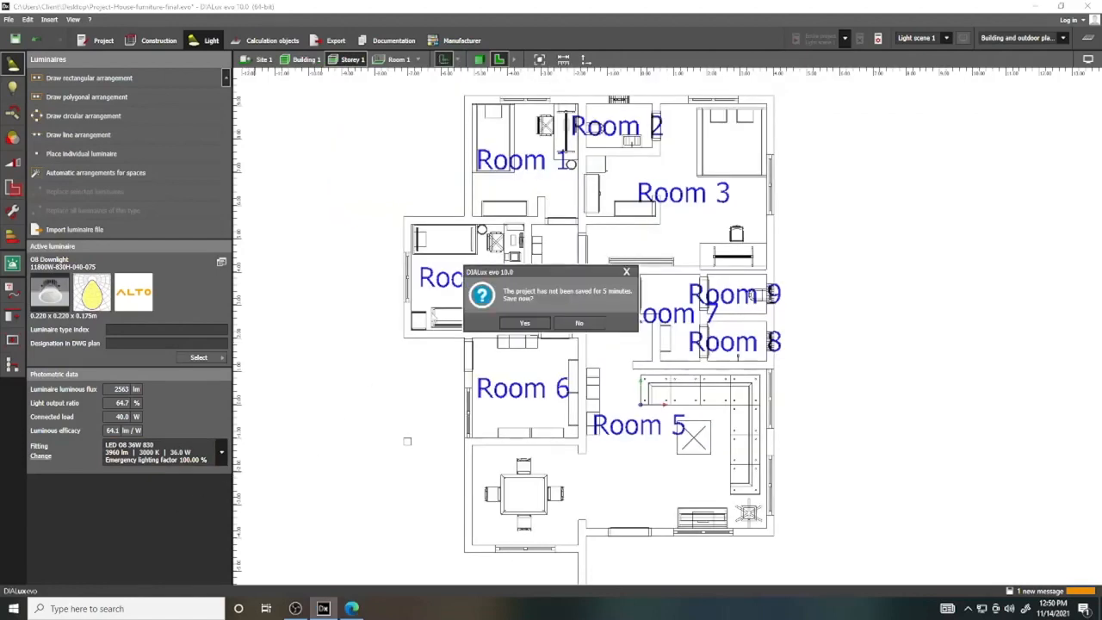
{"action": "left_click", "coordinate": [525, 323]}
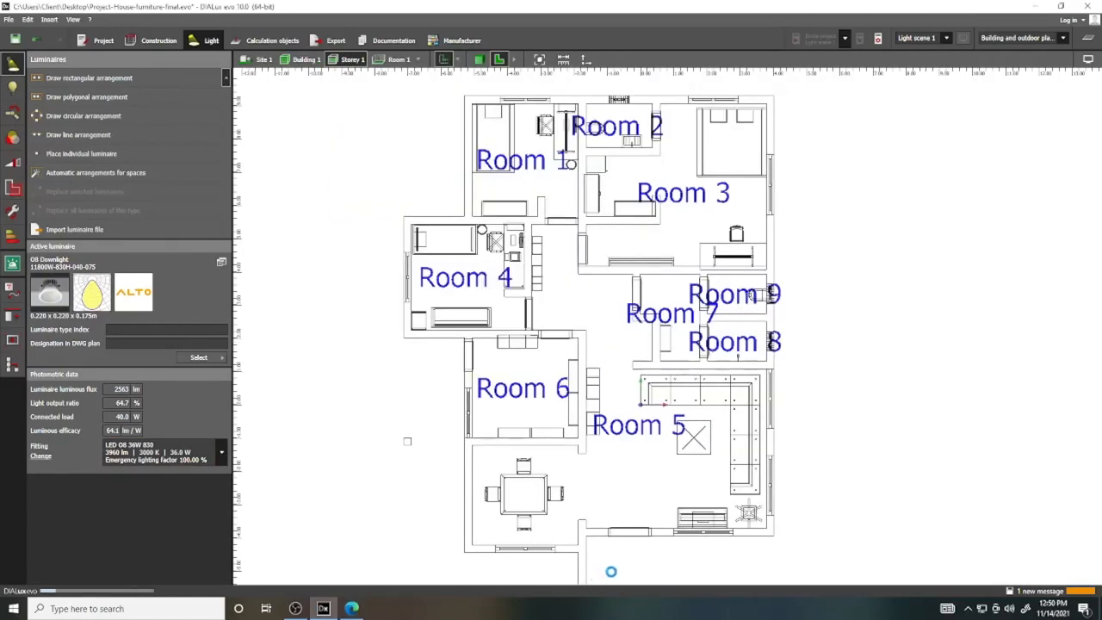
Step: Place two O8 Downlights in Room 5 on both sides of the entrance door, at about (-1.33, -3.45) and (0.68, -3.44) m
{"action": "scroll", "coordinate": [618, 567], "scroll_direction": "up", "scroll_amount": 3}
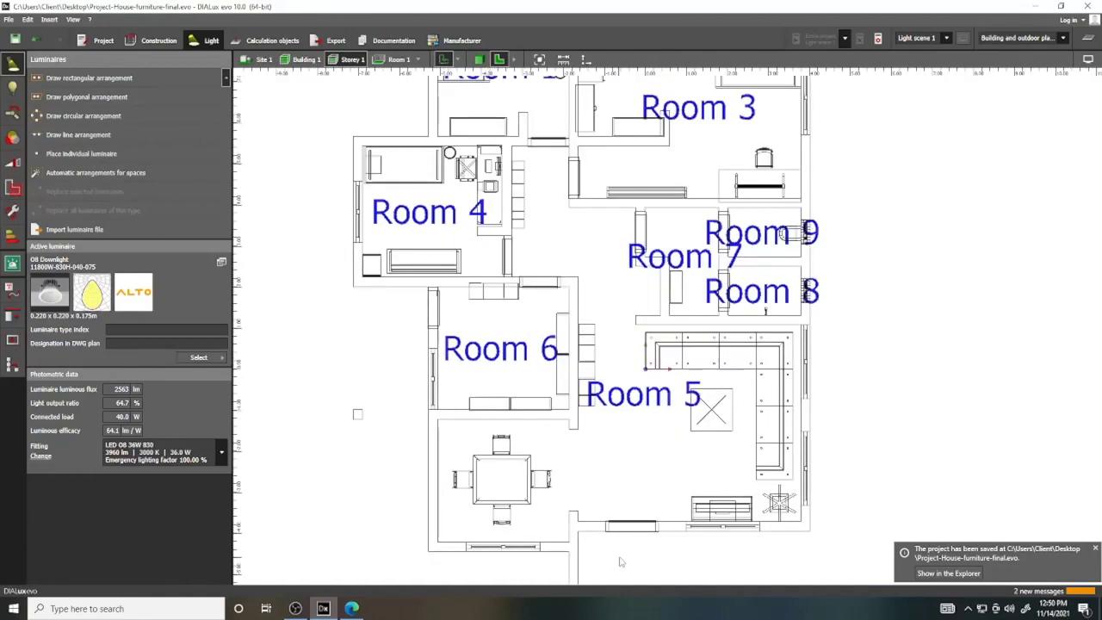
{"action": "scroll", "coordinate": [618, 561], "scroll_direction": "up", "scroll_amount": 2}
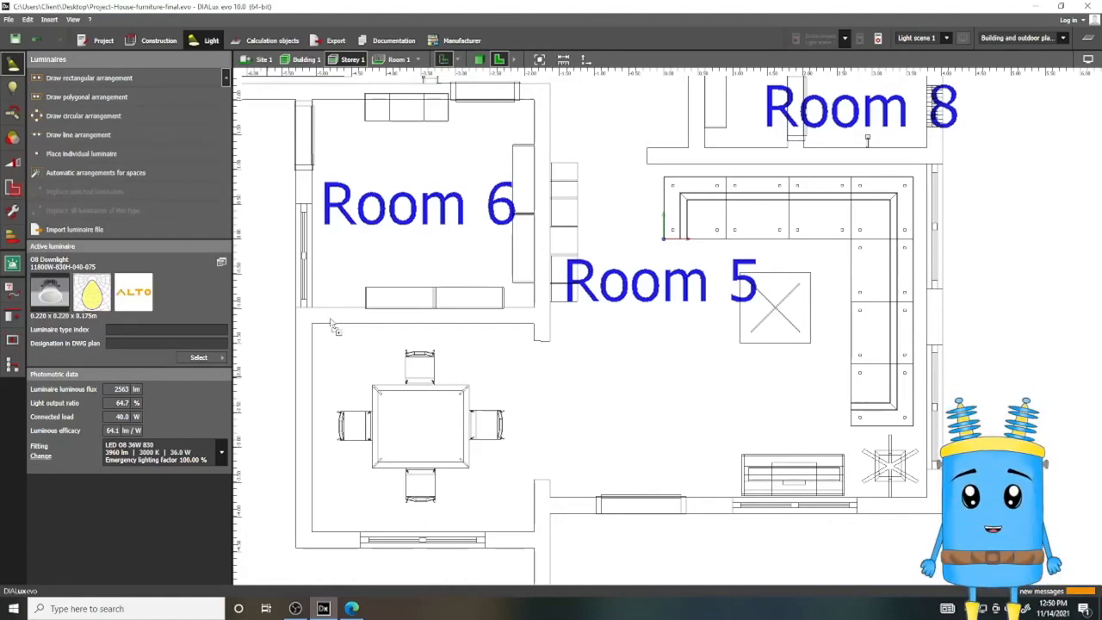
{"action": "left_click", "coordinate": [571, 478]}
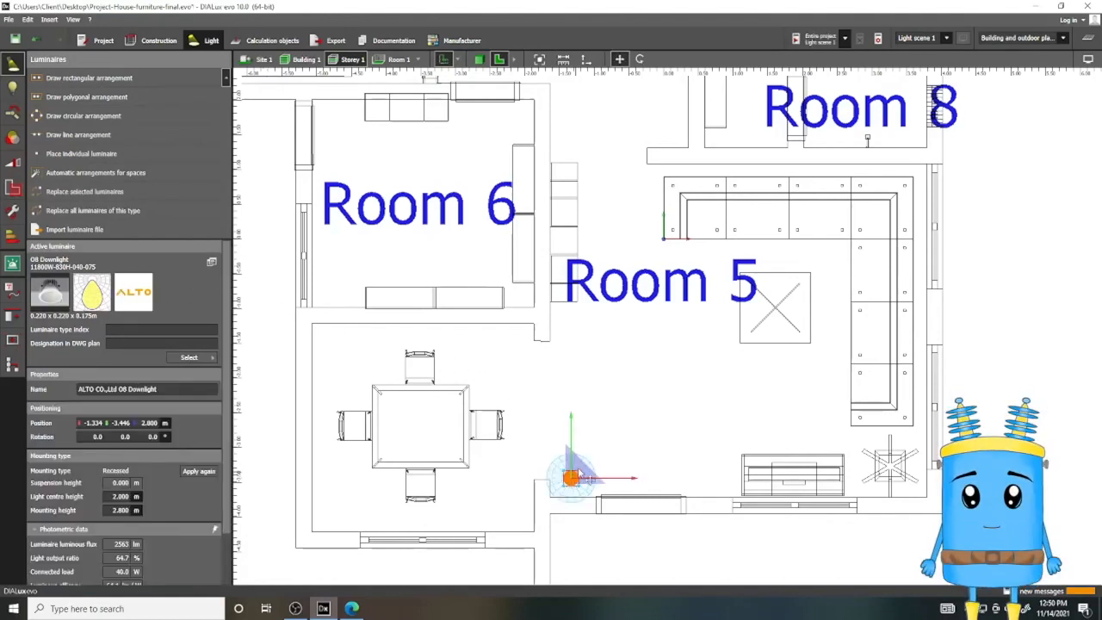
{"action": "key", "text": "Escape"}
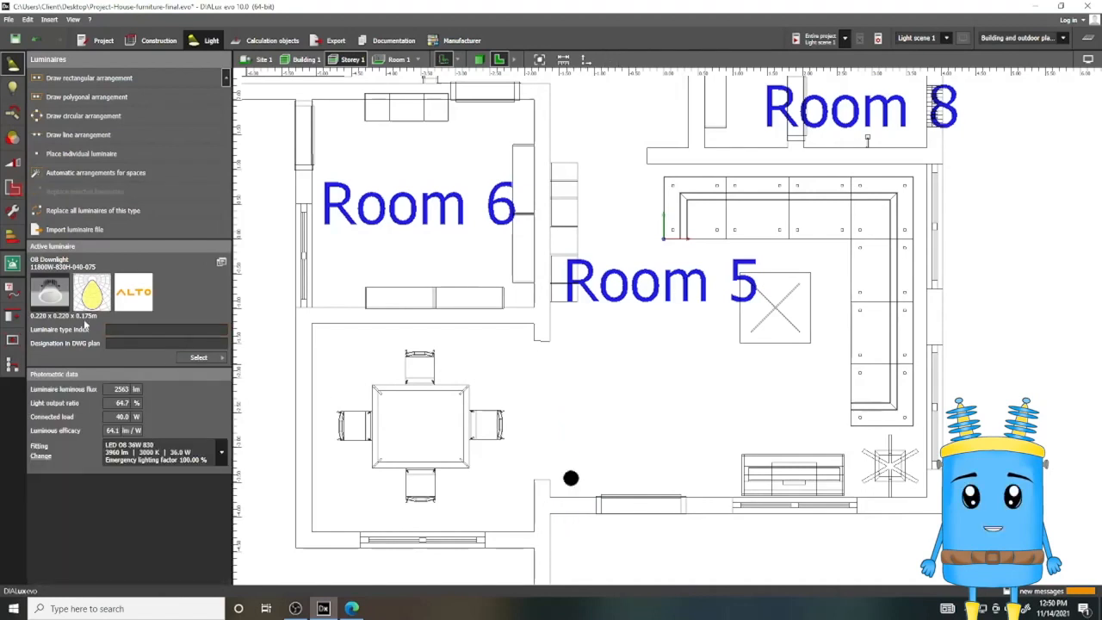
{"action": "left_click", "coordinate": [710, 478]}
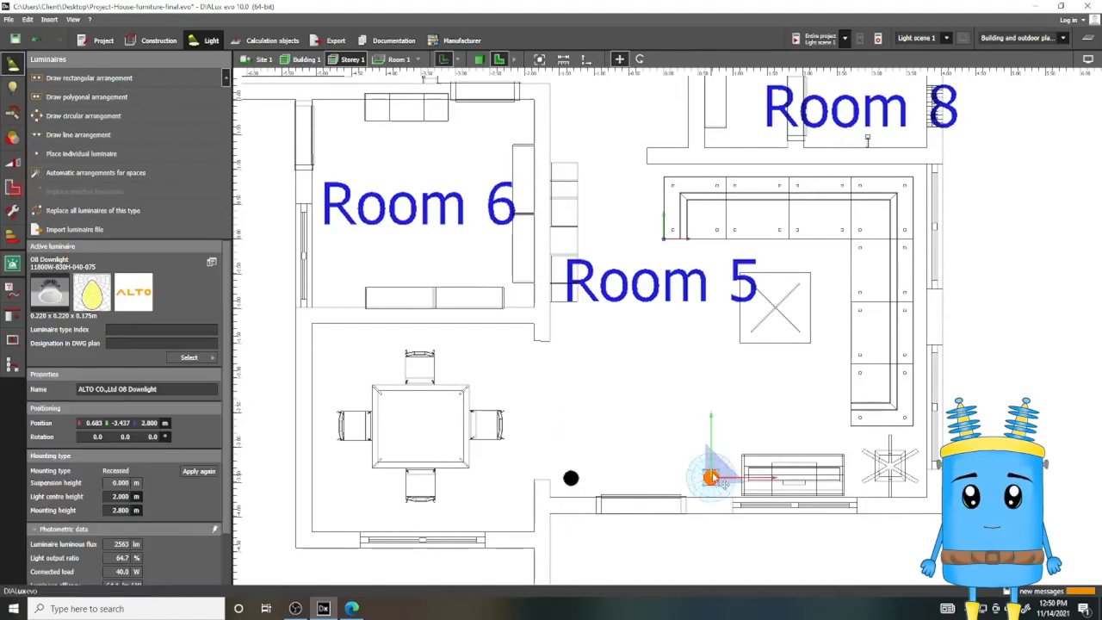
{"action": "key", "text": "Escape"}
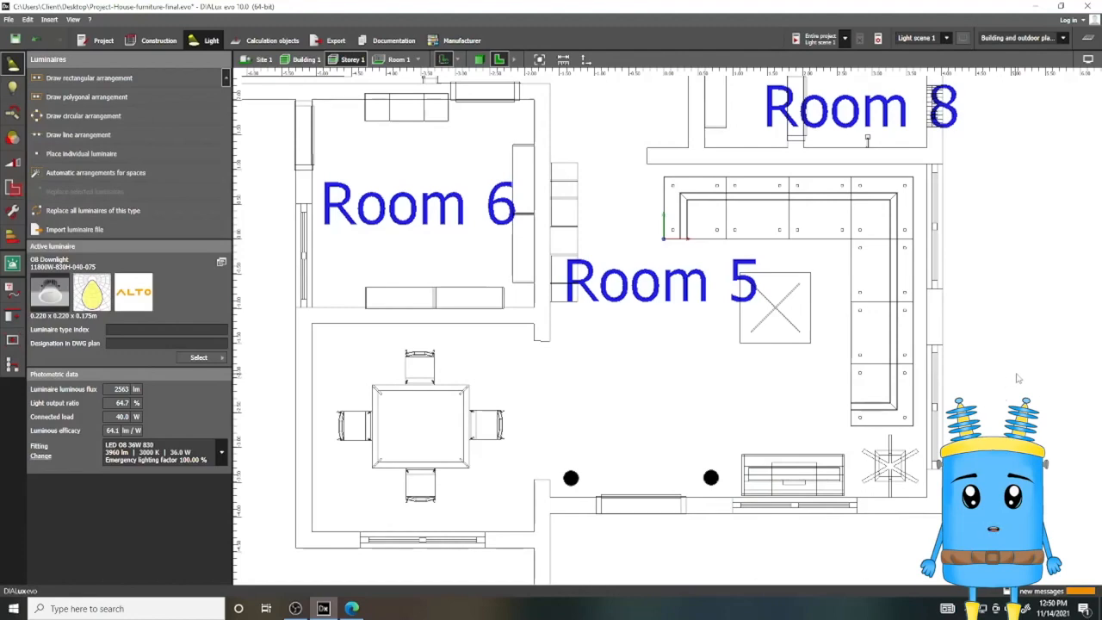
{"action": "scroll", "coordinate": [779, 568], "scroll_direction": "up", "scroll_amount": 3}
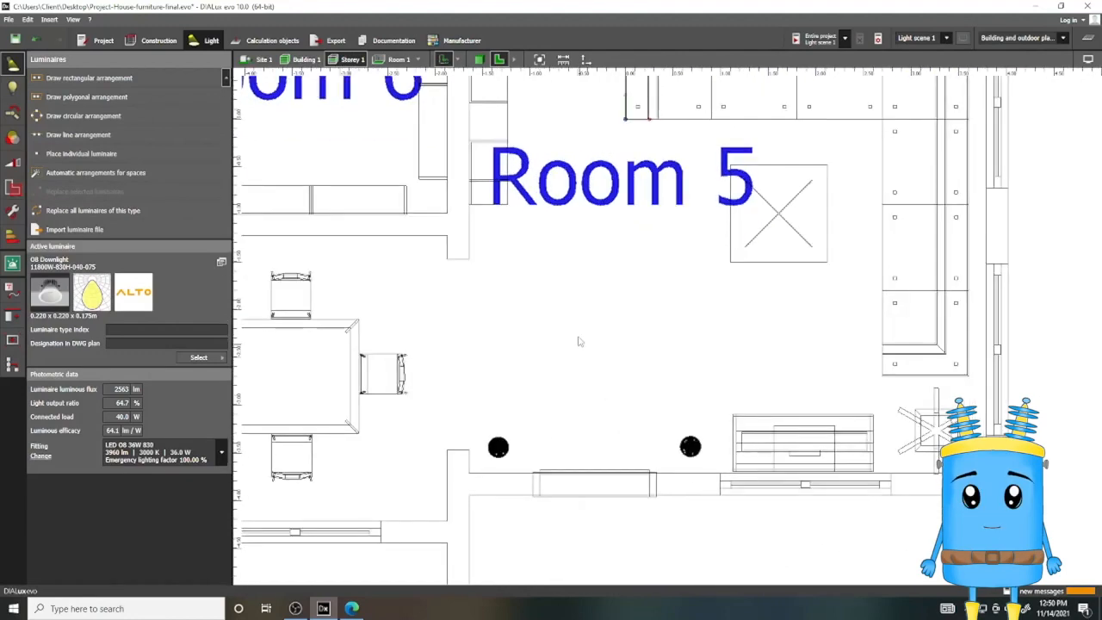
Step: Switch to the 3D view and examine the two downlights mounted along the entrance wall of Room 5
{"action": "left_click", "coordinate": [477, 60]}
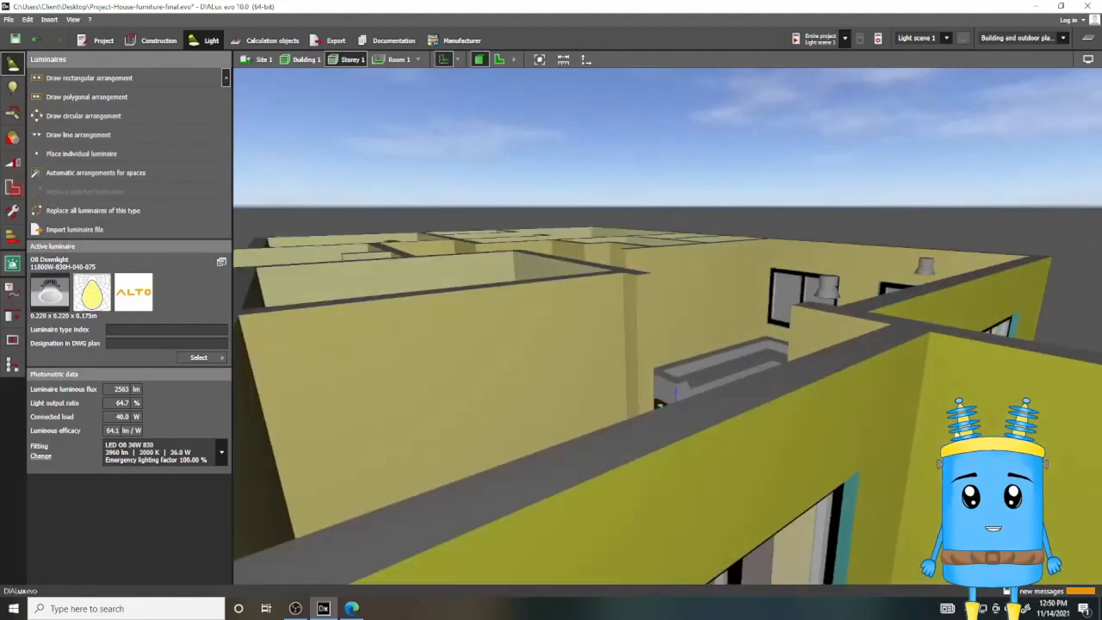
{"action": "right_click_drag", "start_coordinate": [773, 354], "coordinate": [951, 404]}
{"action": "scroll", "coordinate": [951, 404], "scroll_direction": "up", "scroll_amount": 1}
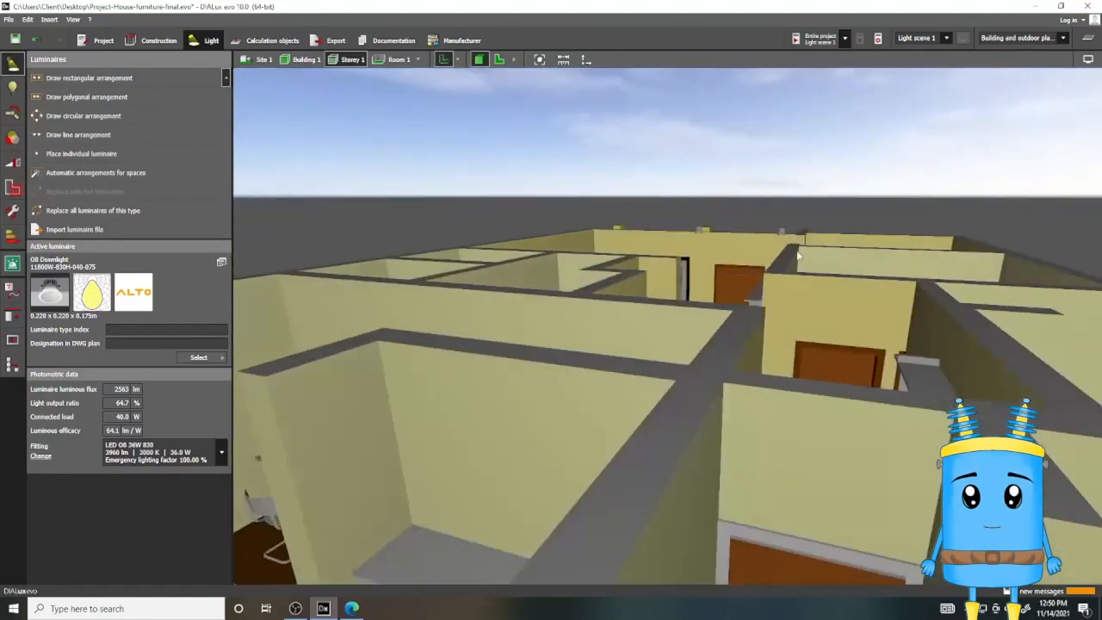
{"action": "scroll", "coordinate": [797, 255], "scroll_direction": "up", "scroll_amount": 3}
{"action": "scroll", "coordinate": [702, 339], "scroll_direction": "up", "scroll_amount": 3}
{"action": "right_click_drag", "start_coordinate": [701, 339], "coordinate": [878, 366]}
{"action": "scroll", "coordinate": [959, 337], "scroll_direction": "up", "scroll_amount": 3}
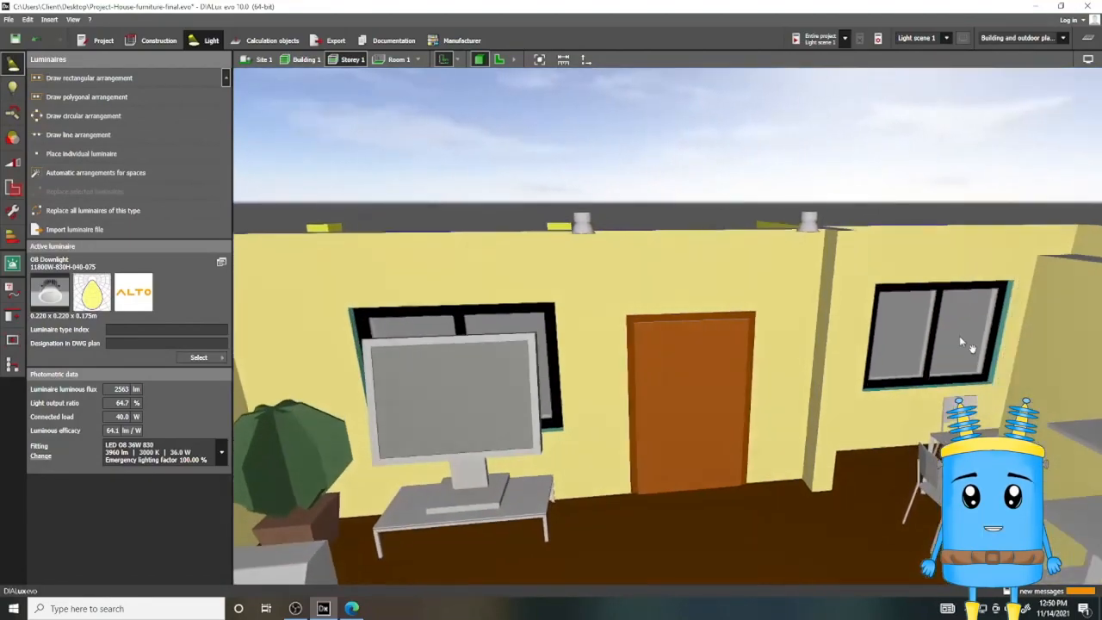
{"action": "middle_click_drag", "start_coordinate": [895, 344], "coordinate": [867, 348]}
Step: Inspect how the two downlights sit in the ceiling of Room 5, from inside the room and from above
{"action": "scroll", "coordinate": [866, 342], "scroll_direction": "down", "scroll_amount": 3}
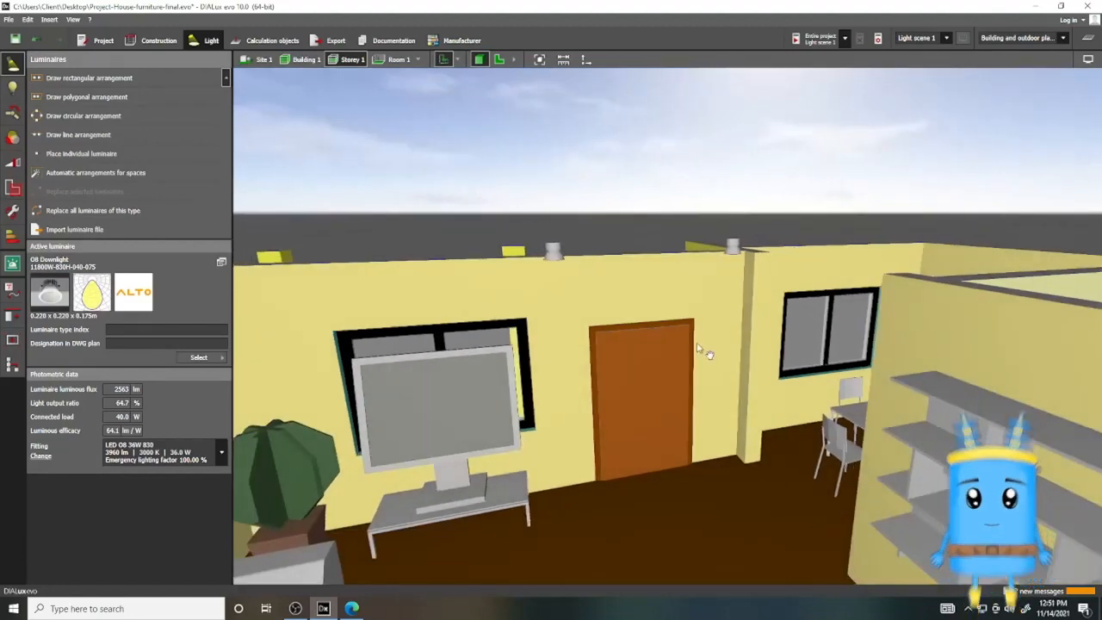
{"action": "scroll", "coordinate": [678, 237], "scroll_direction": "up", "scroll_amount": 3}
{"action": "scroll", "coordinate": [678, 237], "scroll_direction": "up", "scroll_amount": 1}
{"action": "scroll", "coordinate": [652, 287], "scroll_direction": "down", "scroll_amount": 3}
{"action": "scroll", "coordinate": [654, 331], "scroll_direction": "up", "scroll_amount": 3}
{"action": "scroll", "coordinate": [651, 334], "scroll_direction": "up", "scroll_amount": 1}
{"action": "right_click_drag", "start_coordinate": [680, 240], "coordinate": [671, 193]}
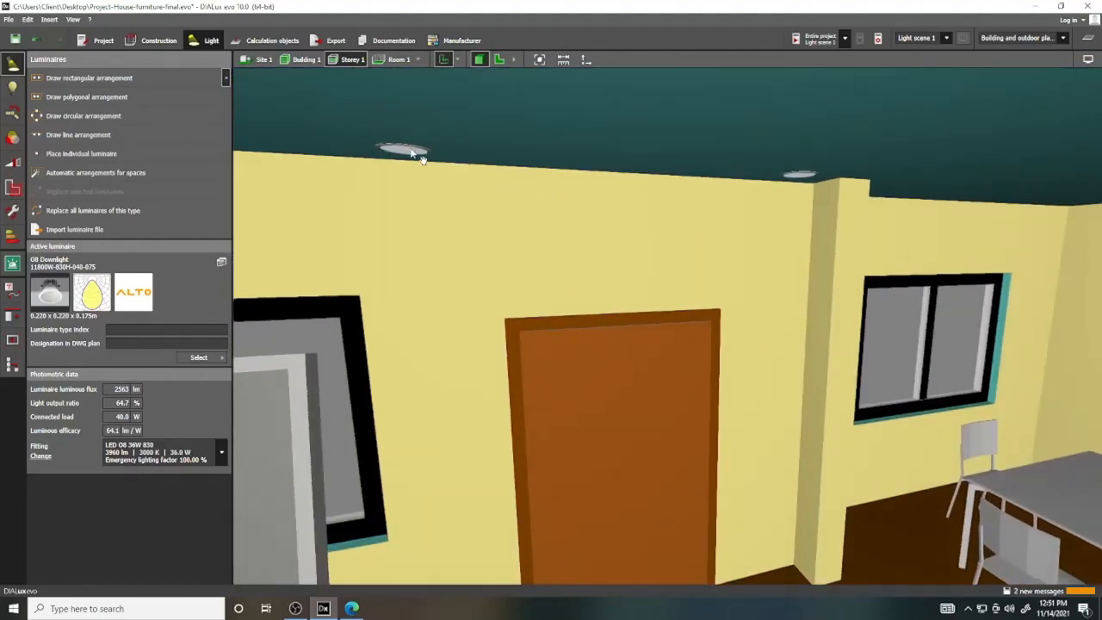
{"action": "right_click_drag", "start_coordinate": [504, 207], "coordinate": [518, 351]}
{"action": "scroll", "coordinate": [518, 351], "scroll_direction": "down", "scroll_amount": 3}
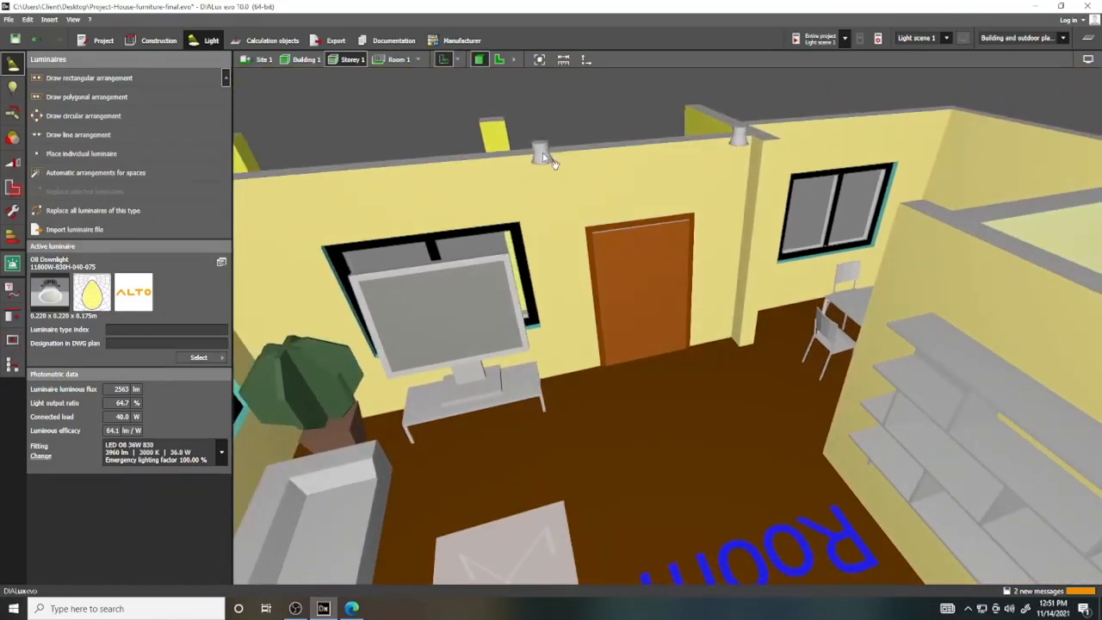
Step: Preview the light visualisation of the two downlights by the Room 5 entrance door, and switch it off again
{"action": "left_click", "coordinate": [540, 154]}
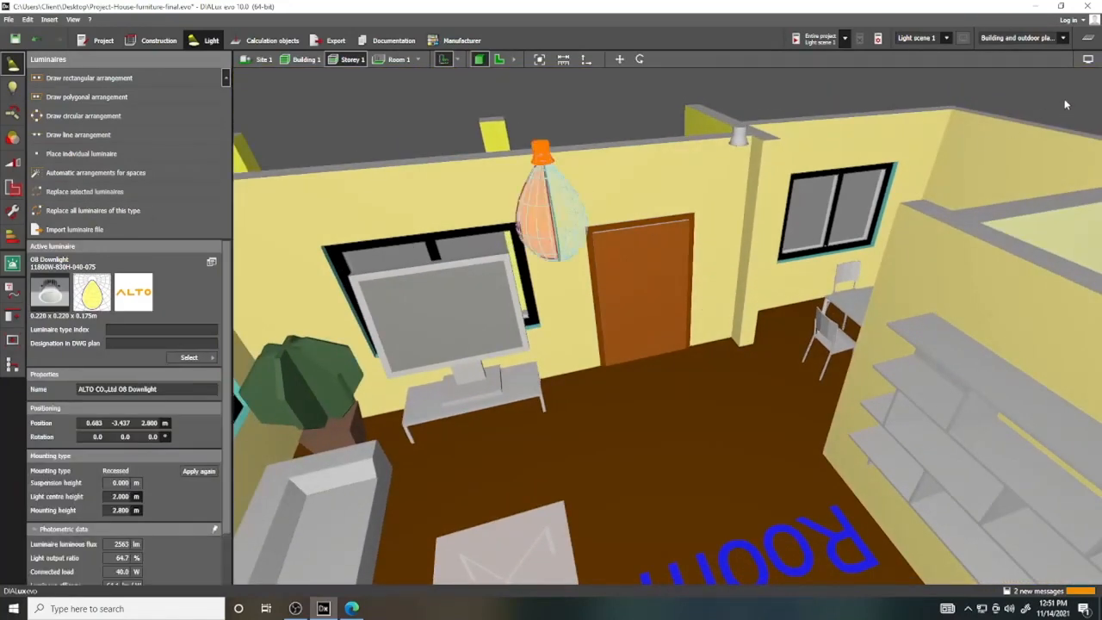
{"action": "left_click", "coordinate": [1088, 59]}
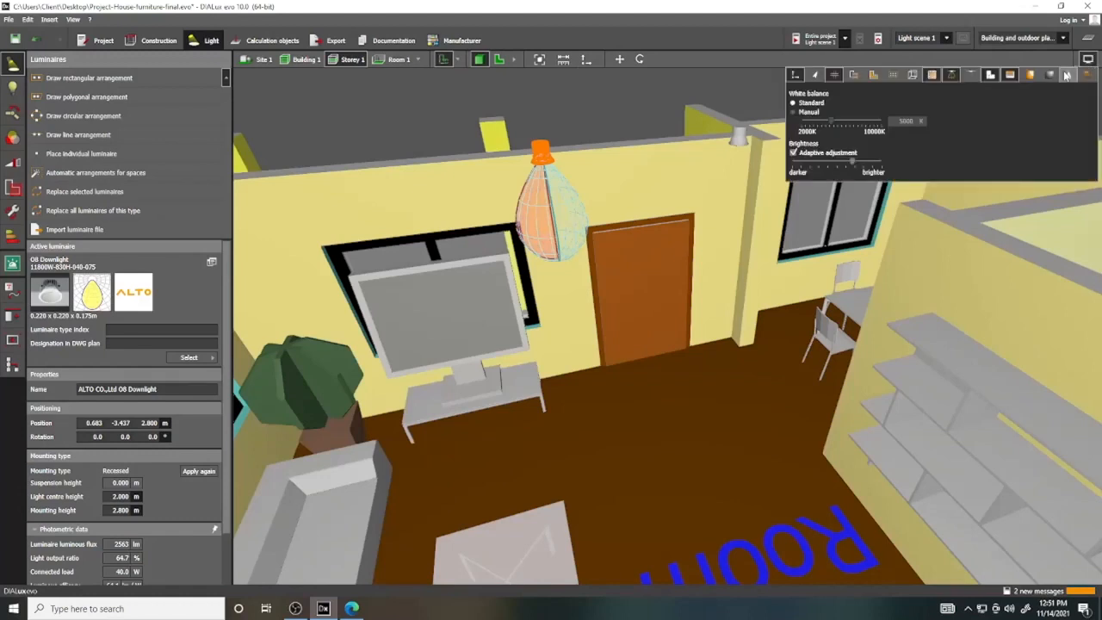
{"action": "left_click", "coordinate": [1066, 75]}
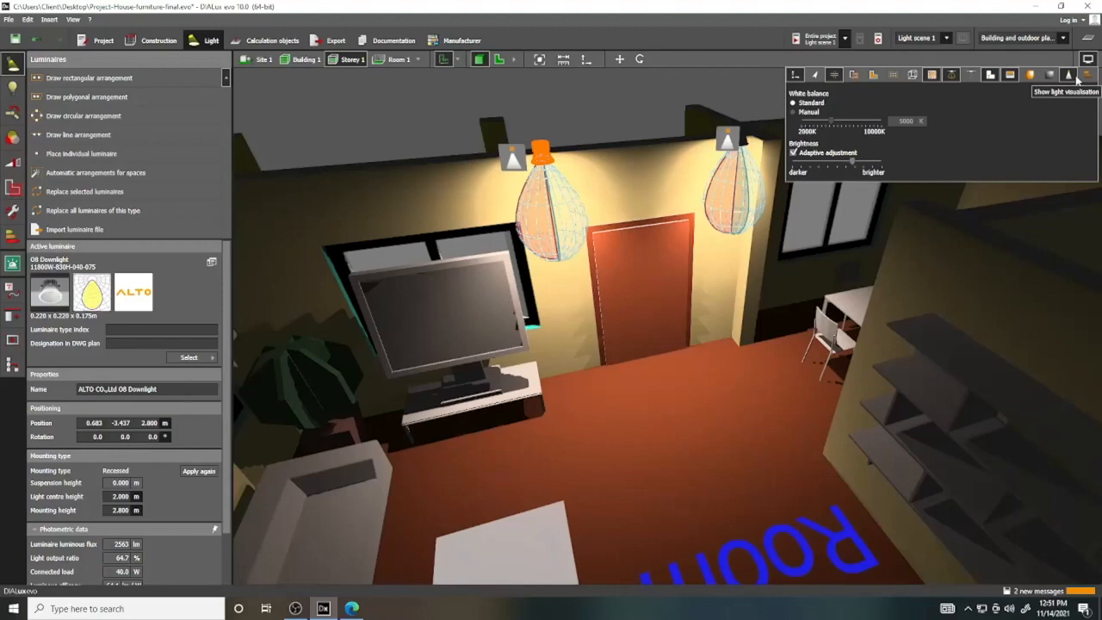
{"action": "left_click", "coordinate": [677, 388]}
{"action": "right_click_drag", "start_coordinate": [763, 396], "coordinate": [681, 400]}
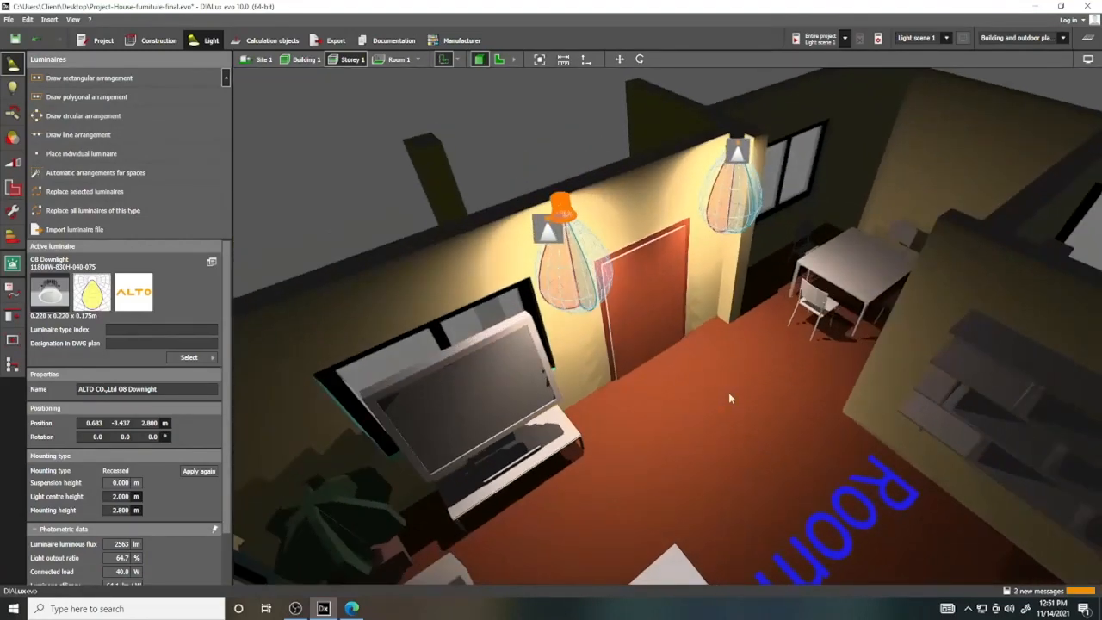
{"action": "left_click", "coordinate": [1088, 58]}
{"action": "left_click", "coordinate": [1070, 75]}
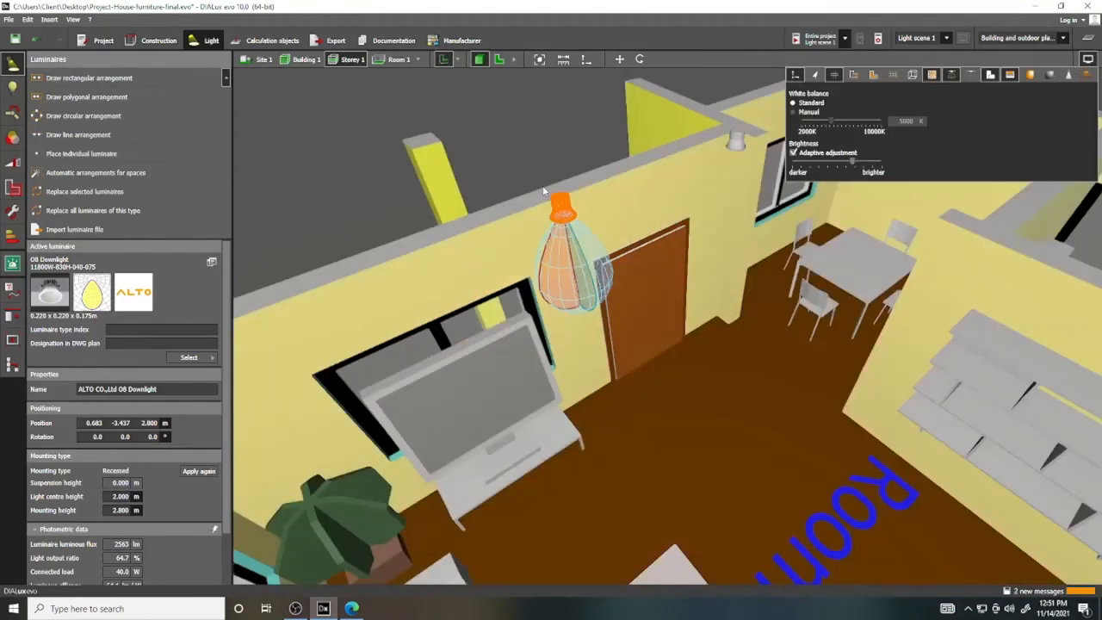
Step: Delete the two O8 Downlights along the entrance wall of Room 5
{"action": "left_click", "coordinate": [736, 140]}
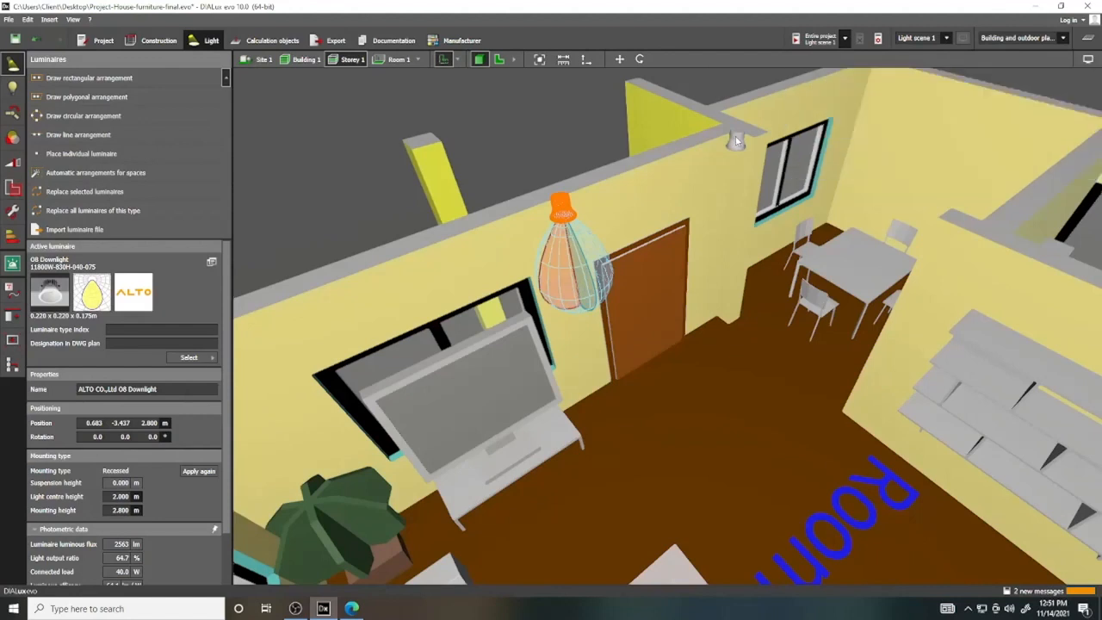
{"action": "left_click", "coordinate": [736, 141]}
{"action": "key", "text": "Delete"}
{"action": "left_click", "coordinate": [563, 211]}
{"action": "key", "text": "Delete"}
Step: Open Room 1 in plan view and make the Philips LL512X 1 xLED61S/865 DA35W the active luminaire from the luminaire history
{"action": "left_click", "coordinate": [397, 60]}
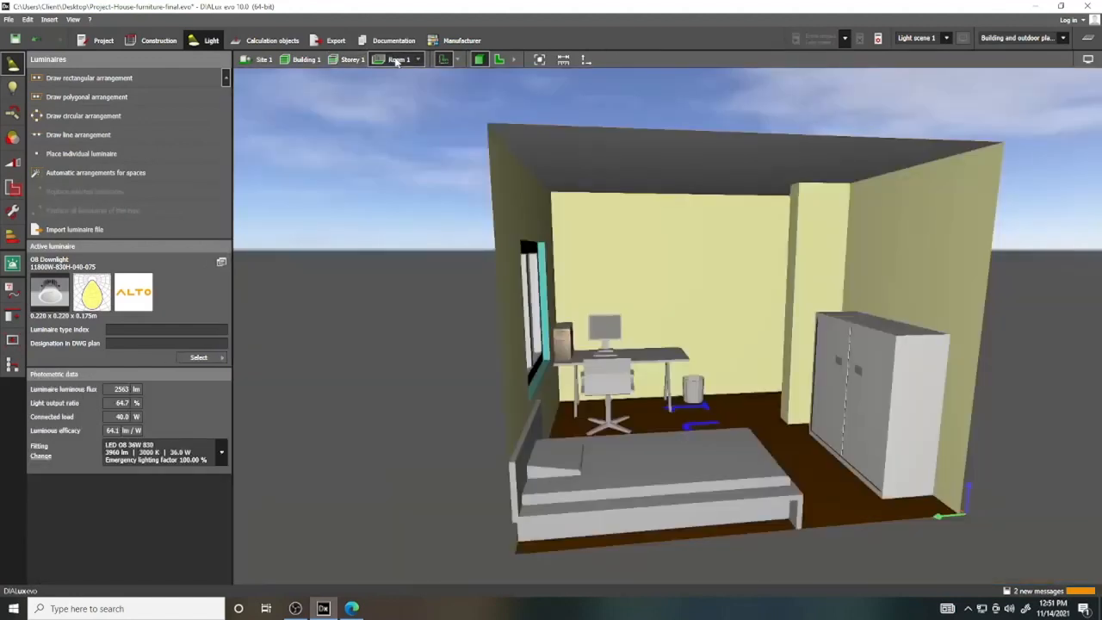
{"action": "left_click_drag", "start_coordinate": [1009, 313], "coordinate": [887, 319]}
{"action": "left_click", "coordinate": [501, 60]}
{"action": "scroll", "coordinate": [343, 131], "scroll_direction": "up", "scroll_amount": 2}
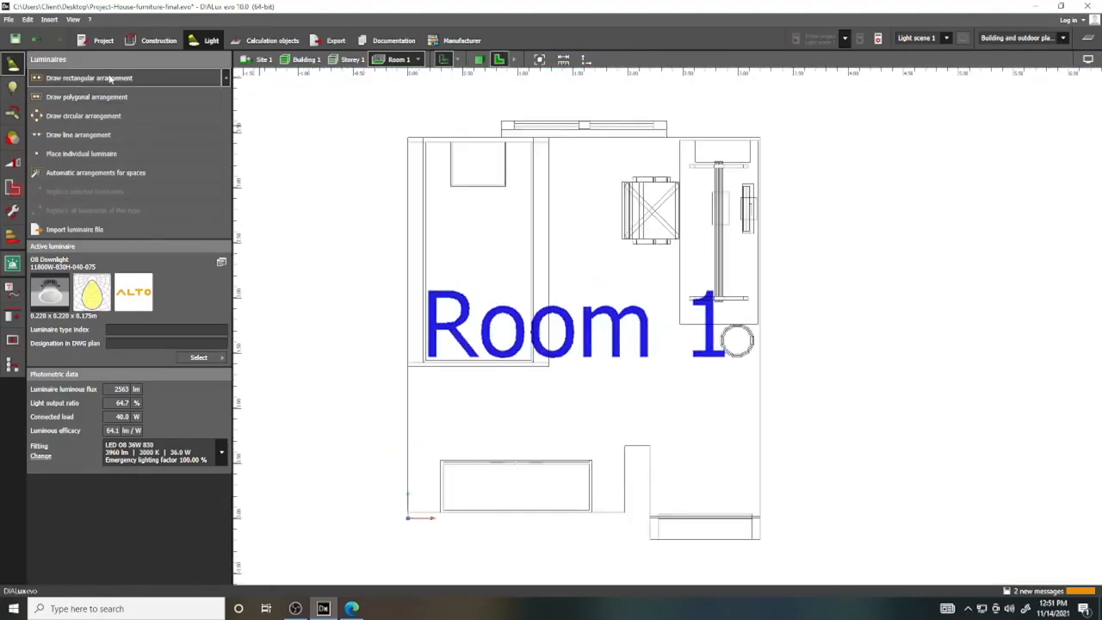
{"action": "left_click", "coordinate": [199, 357]}
{"action": "left_click", "coordinate": [258, 98]}
{"action": "scroll", "coordinate": [362, 263], "scroll_direction": "down", "scroll_amount": 3}
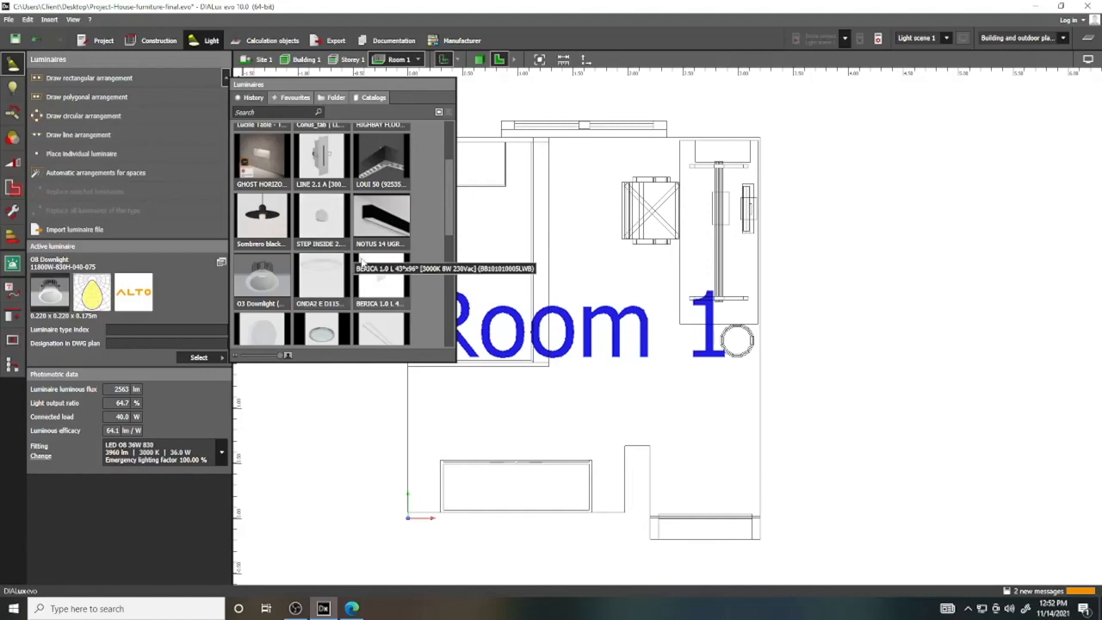
{"action": "scroll", "coordinate": [362, 263], "scroll_direction": "up", "scroll_amount": 4}
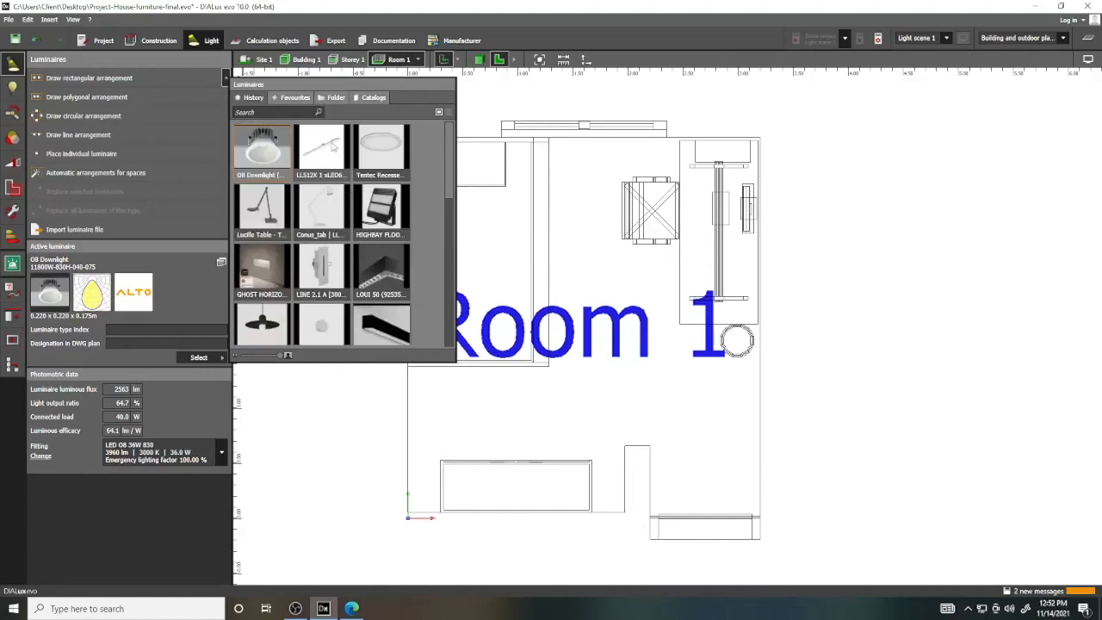
{"action": "left_click", "coordinate": [331, 147]}
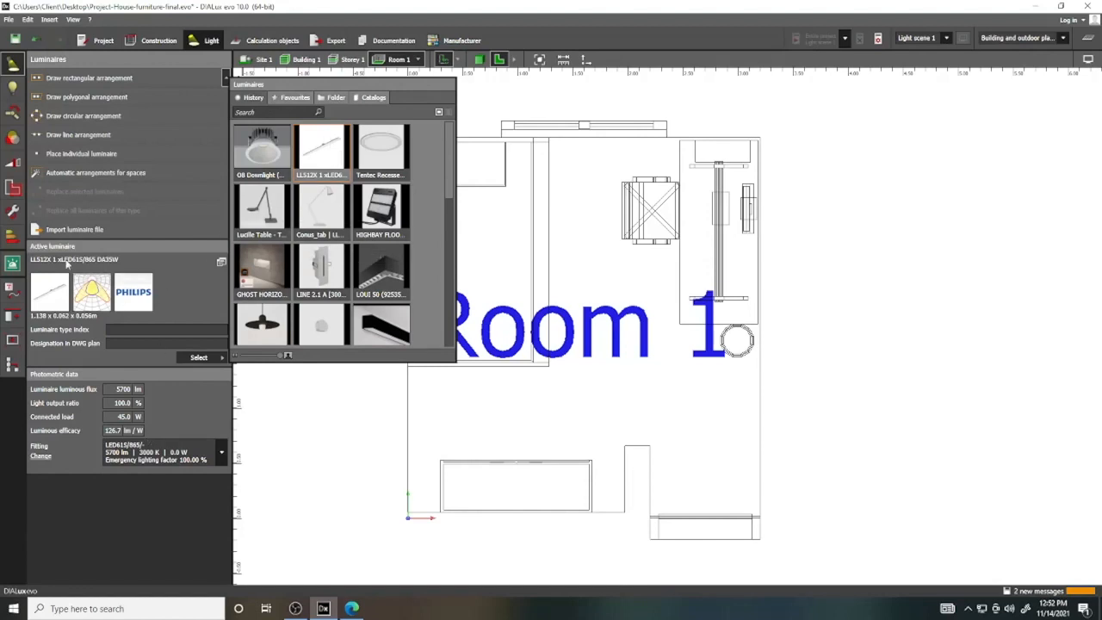
{"action": "left_click", "coordinate": [145, 469]}
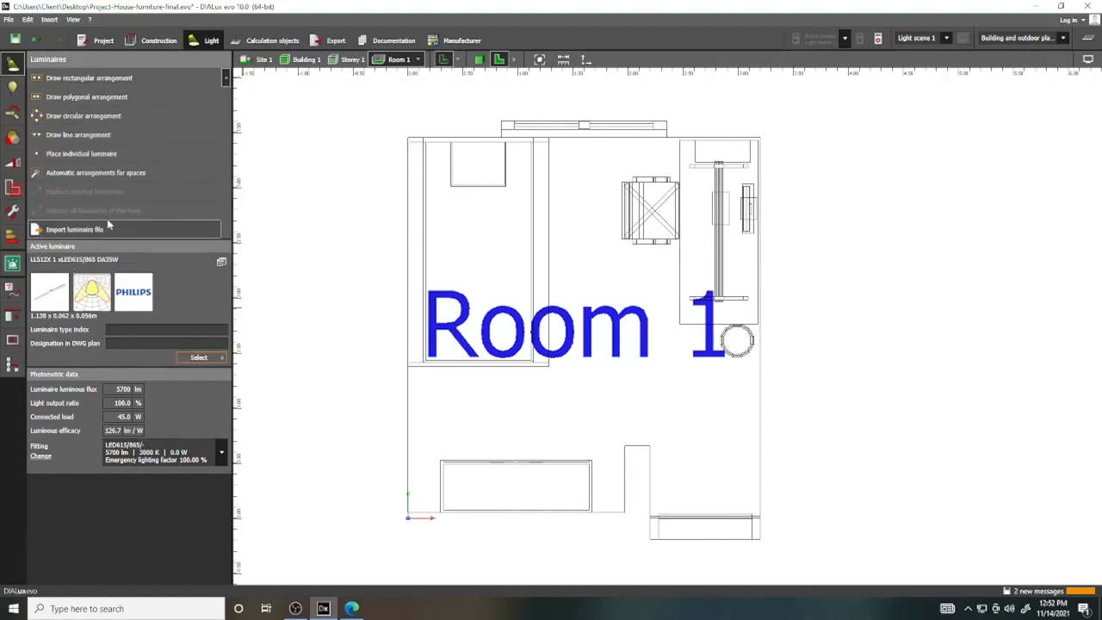
Step: Draw a line arrangement of two luminaires down the middle of Room 1, from the window wall to the opposite wall
{"action": "left_click", "coordinate": [128, 134]}
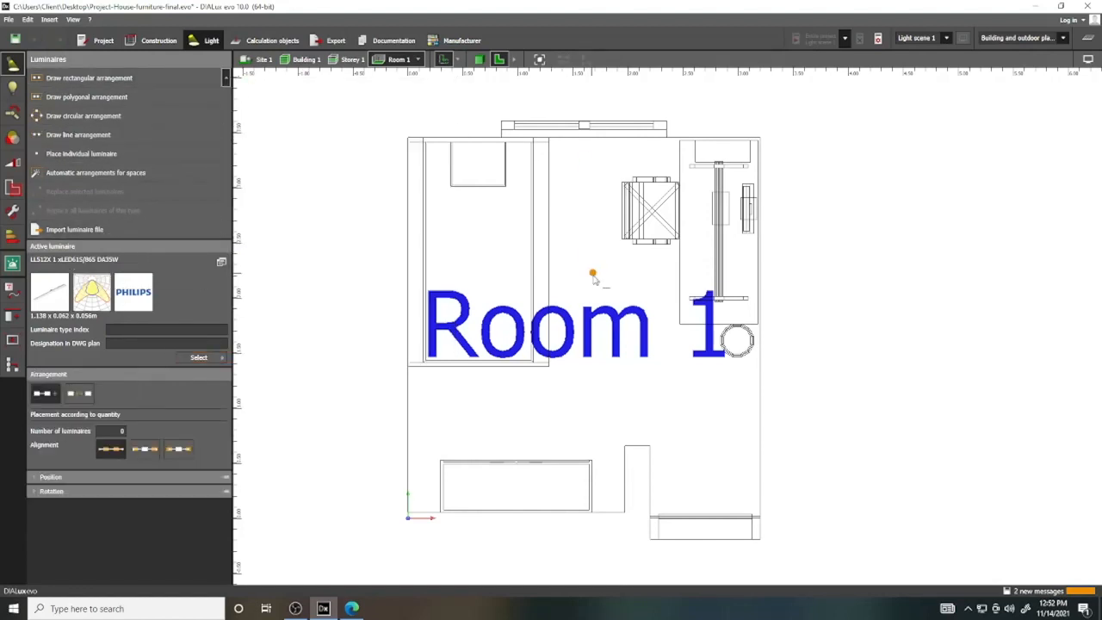
{"action": "left_click", "coordinate": [591, 138]}
{"action": "left_click", "coordinate": [597, 515]}
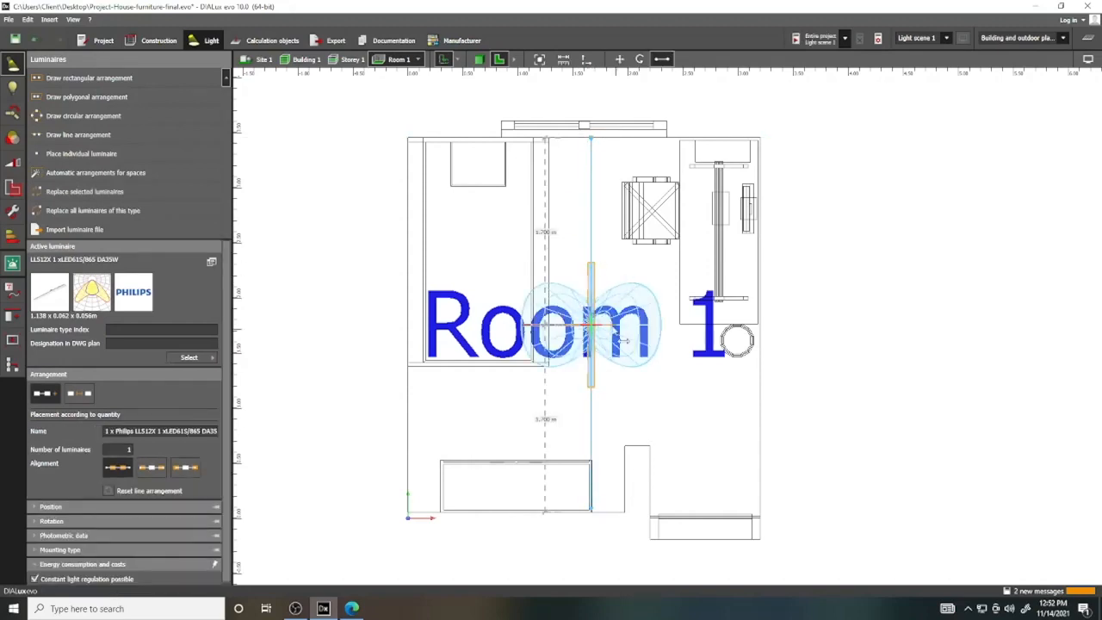
{"action": "left_click", "coordinate": [479, 58]}
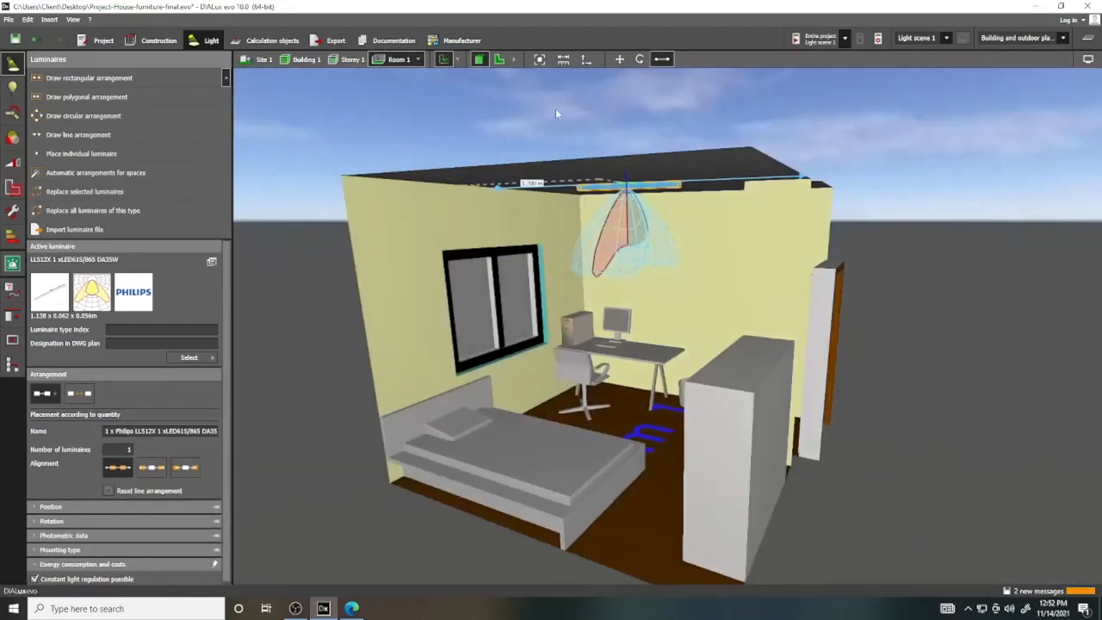
{"action": "left_click", "coordinate": [499, 59]}
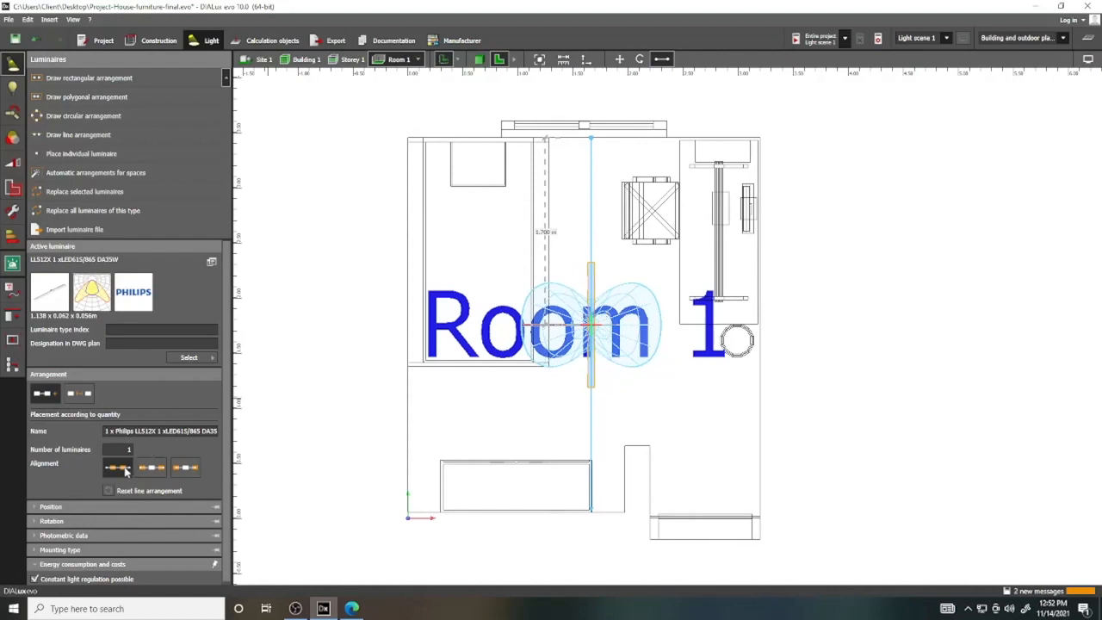
{"action": "key", "text": "Return"}
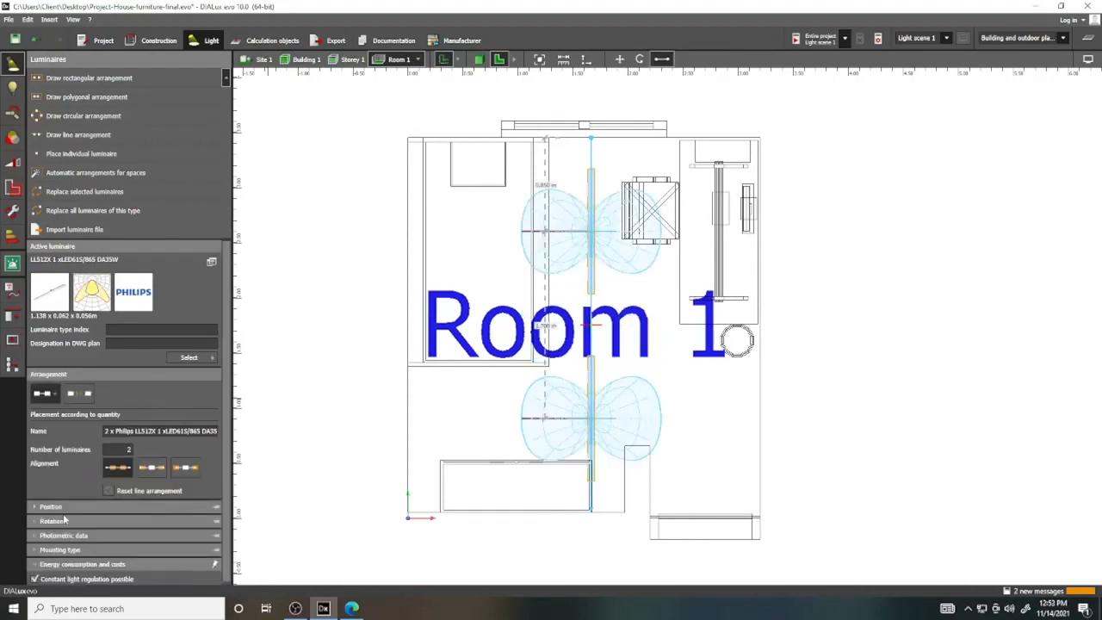
Step: Set the arrangement rotation of the two Room 1 luminaires to -90° about the vertical axis
{"action": "left_click", "coordinate": [69, 509]}
{"action": "left_click", "coordinate": [99, 519]}
{"action": "left_click", "coordinate": [135, 488]}
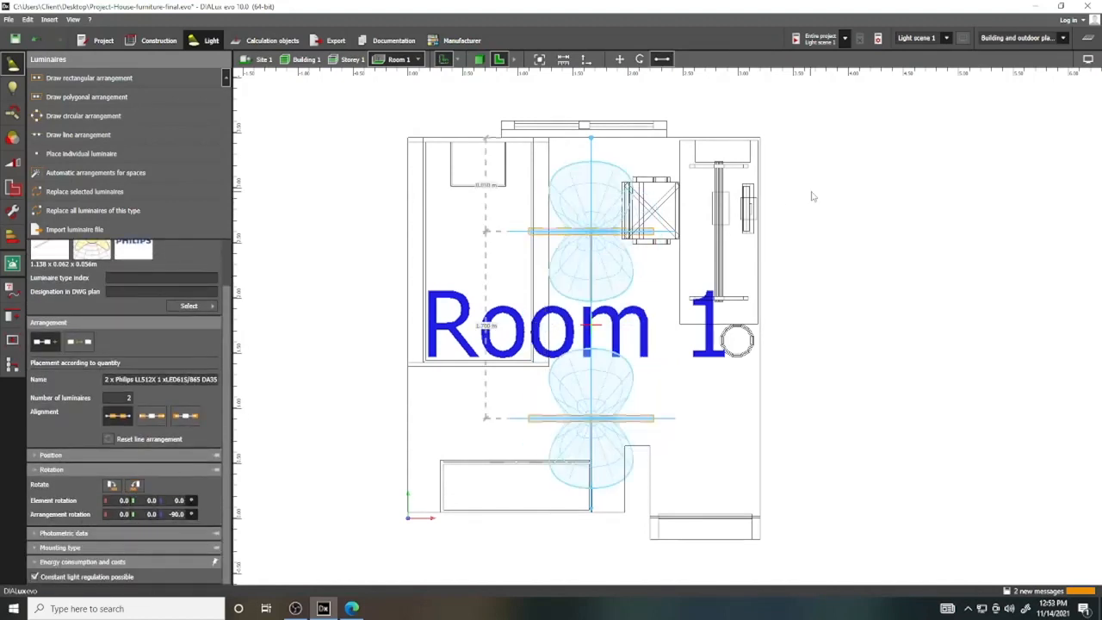
{"action": "left_click", "coordinate": [810, 196]}
Step: Calculate only the active light scene, close the results overview and view the calculated lighting inside Room 1 in 3D
{"action": "left_click", "coordinate": [479, 60]}
{"action": "scroll", "coordinate": [645, 313], "scroll_direction": "down", "scroll_amount": 2}
{"action": "right_click_drag", "start_coordinate": [645, 312], "coordinate": [844, 342]}
{"action": "left_click", "coordinate": [844, 37]}
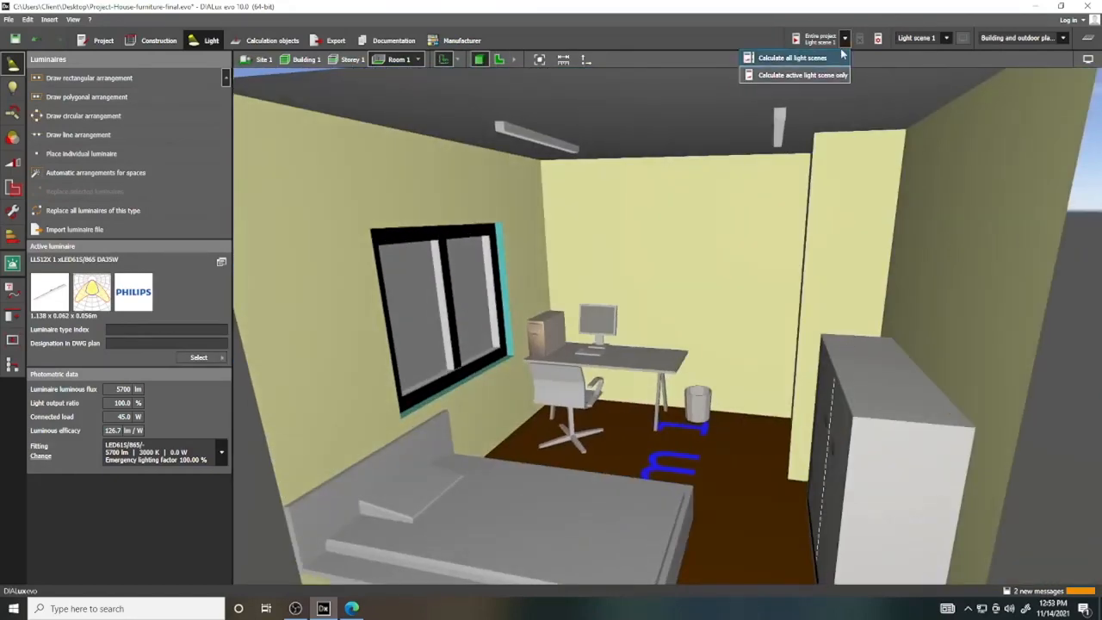
{"action": "left_click", "coordinate": [829, 75]}
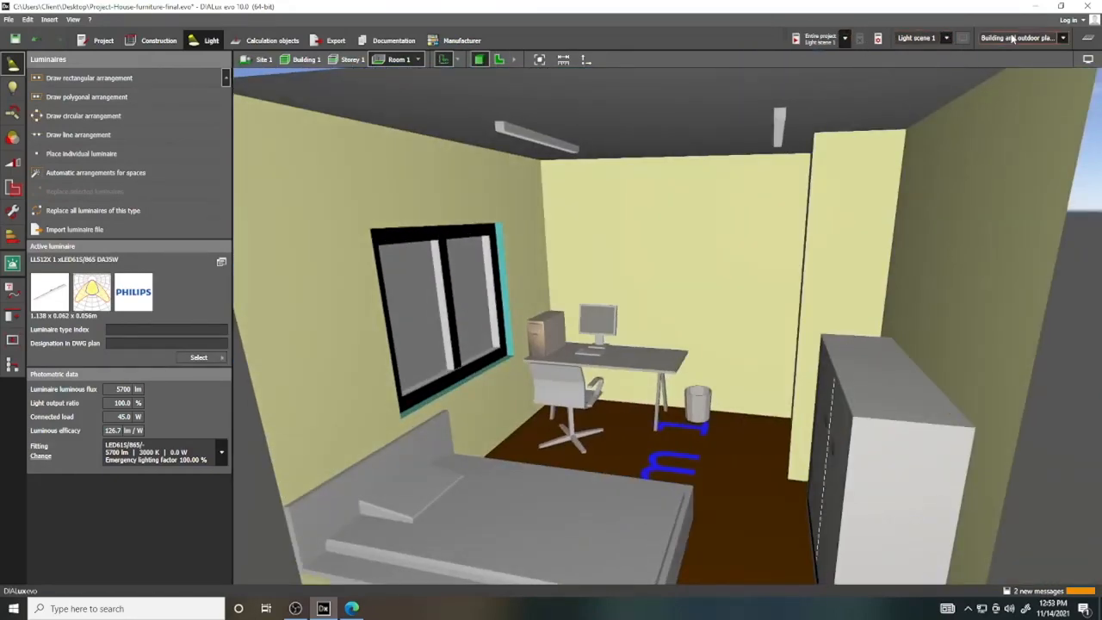
{"action": "left_click", "coordinate": [818, 40]}
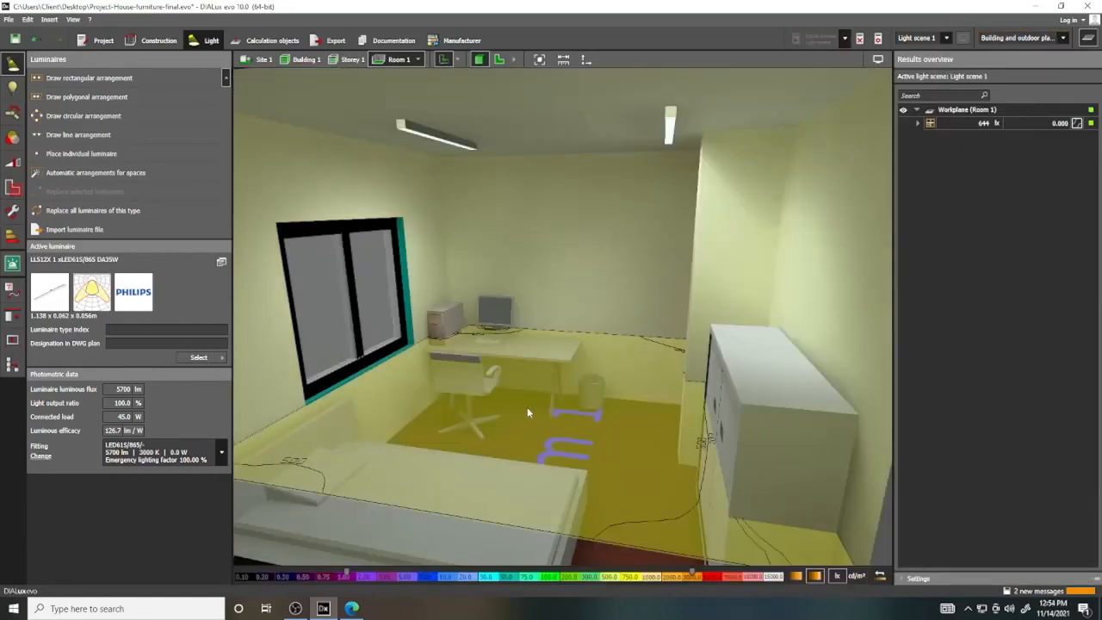
{"action": "left_click_drag", "start_coordinate": [600, 379], "coordinate": [634, 378]}
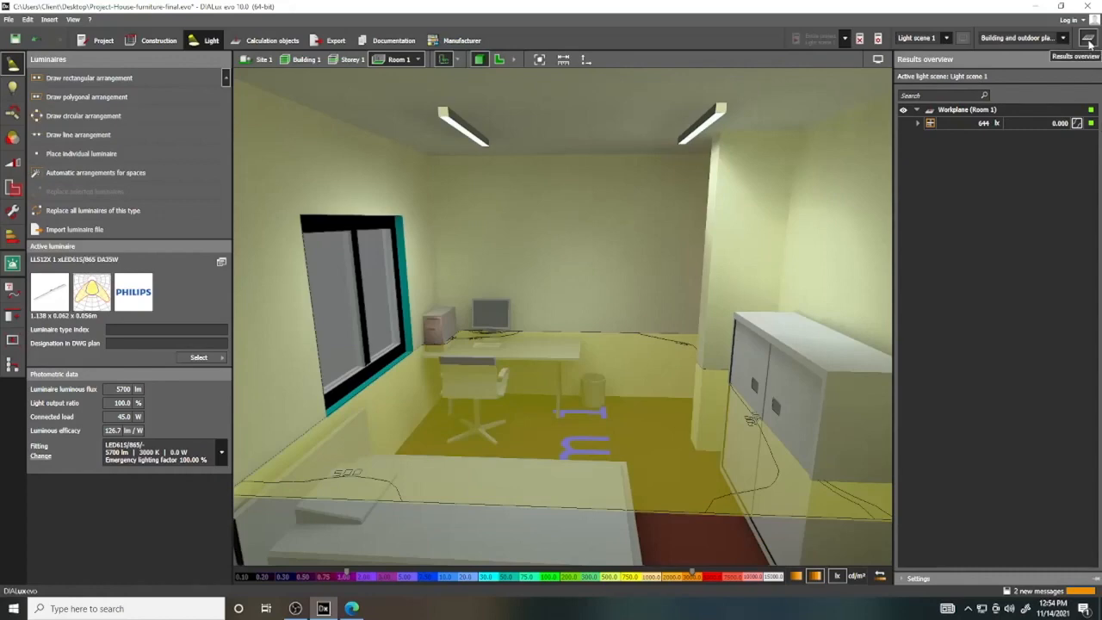
{"action": "left_click", "coordinate": [1087, 38]}
{"action": "left_click_drag", "start_coordinate": [712, 322], "coordinate": [700, 298]}
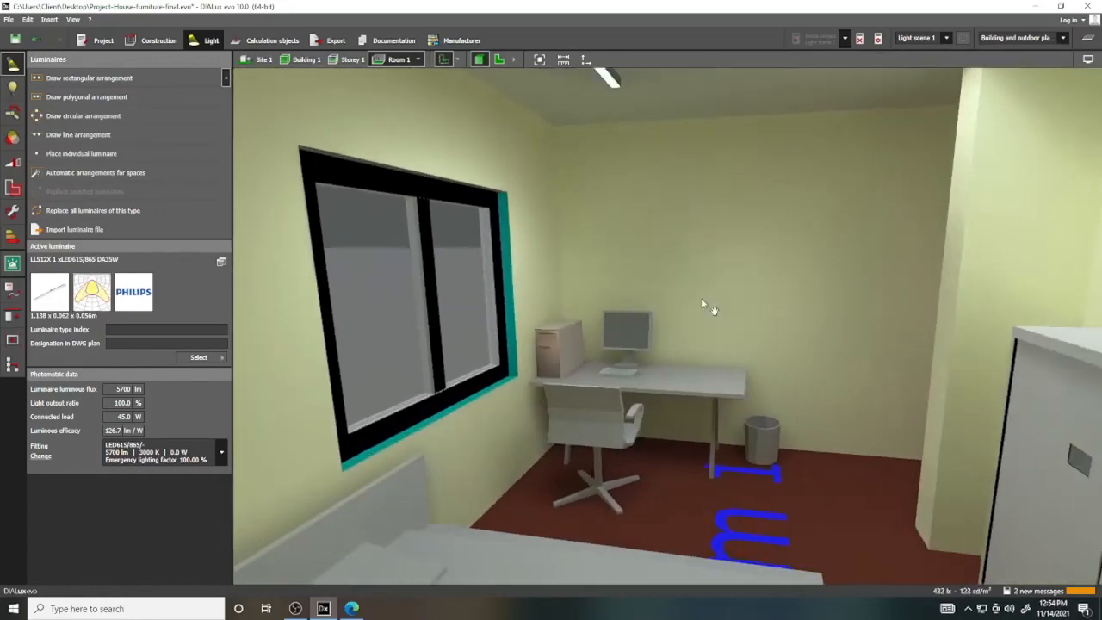
{"action": "left_click_drag", "start_coordinate": [698, 382], "coordinate": [658, 375]}
Step: Place a Lightnet Lucille Table - T1 lamp on the desk in Room 1, accepting that the calculation results become invalid
{"action": "left_click", "coordinate": [200, 358]}
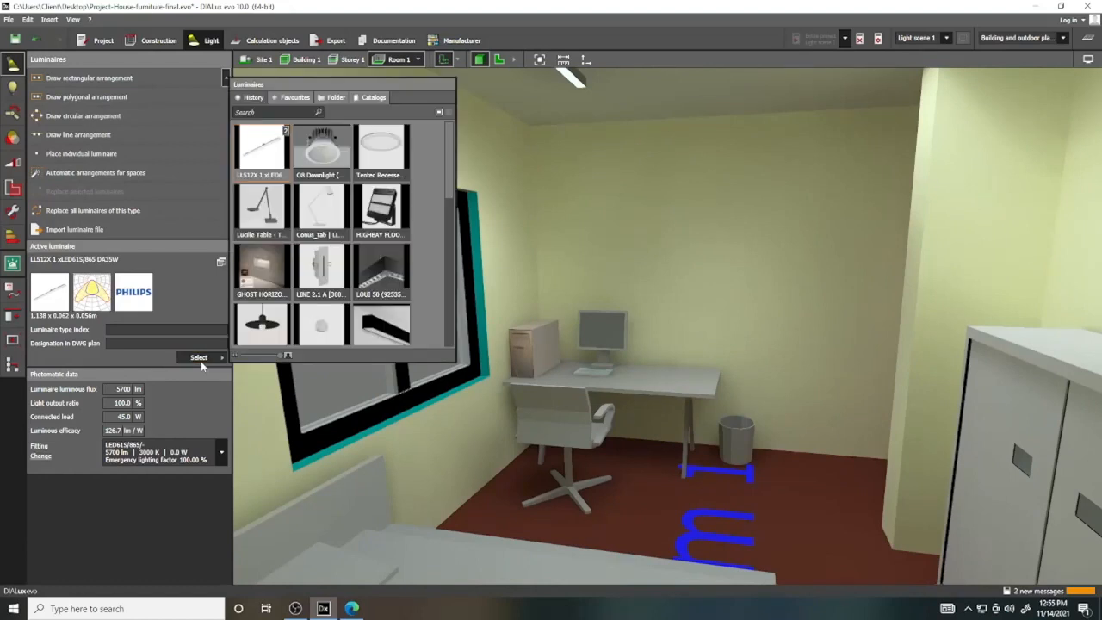
{"action": "left_click", "coordinate": [274, 217]}
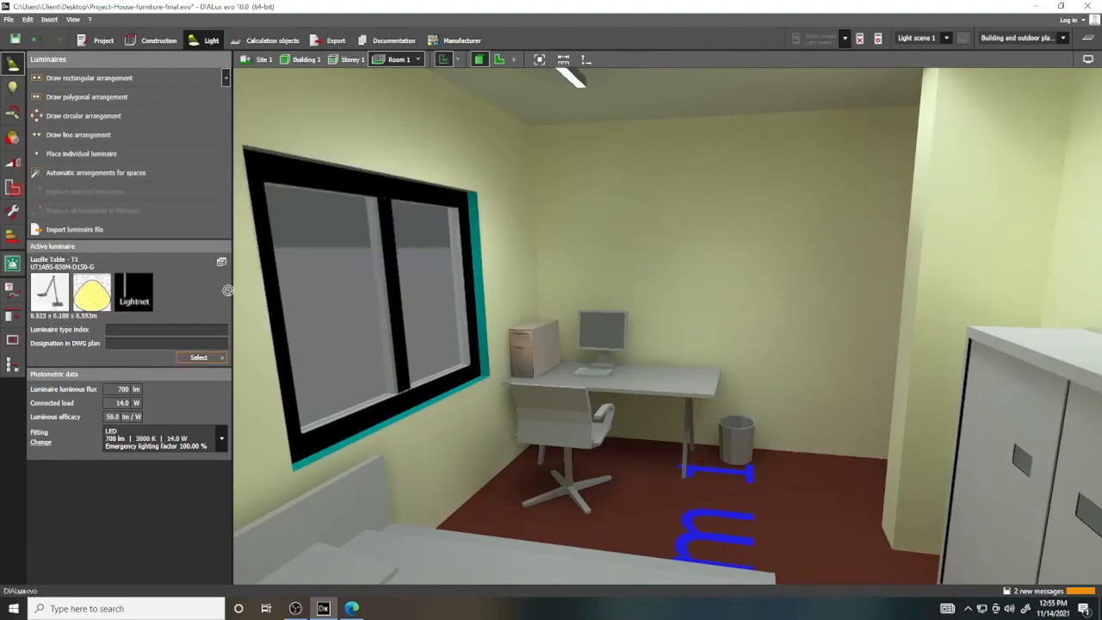
{"action": "left_click", "coordinate": [662, 367]}
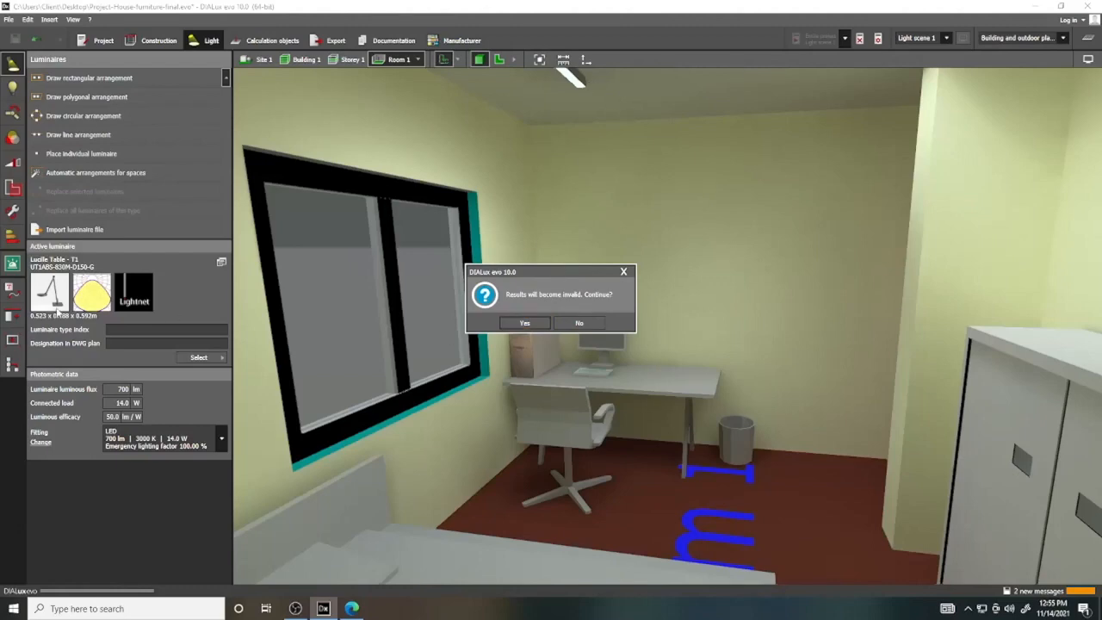
{"action": "left_click", "coordinate": [525, 323]}
{"action": "scroll", "coordinate": [768, 341], "scroll_direction": "up", "scroll_amount": 5}
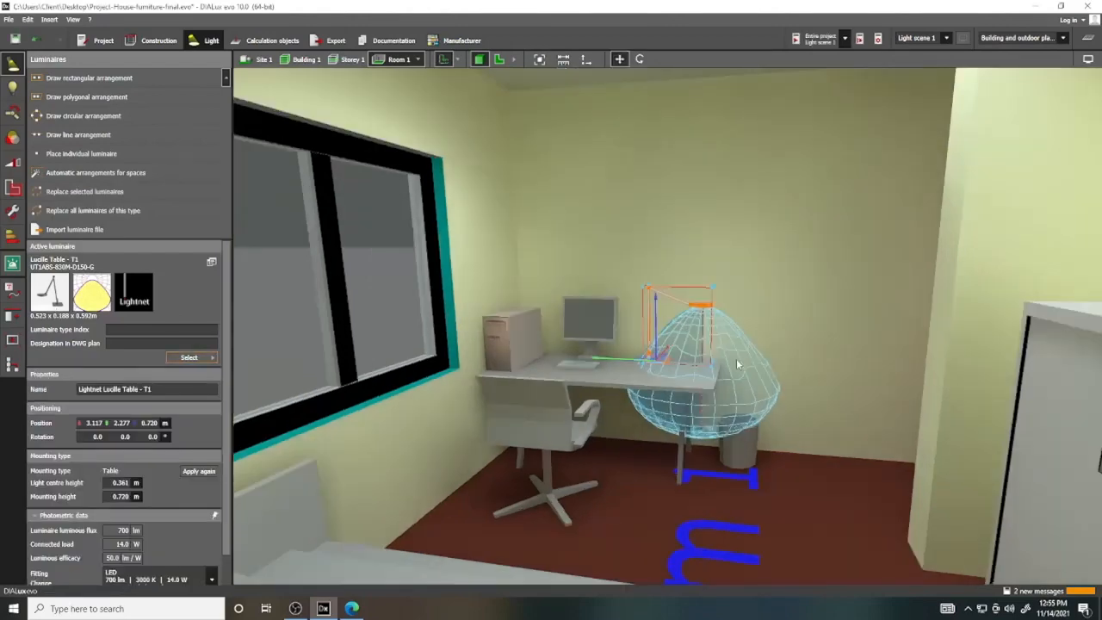
Step: Move the desk lamp to (2.800, 2.277) m, rotate it to -180° about the vertical axis and save the project
{"action": "right_click_drag", "start_coordinate": [572, 376], "coordinate": [597, 413]}
{"action": "left_click_drag", "start_coordinate": [687, 373], "coordinate": [661, 507]}
{"action": "left_click", "coordinate": [641, 60]}
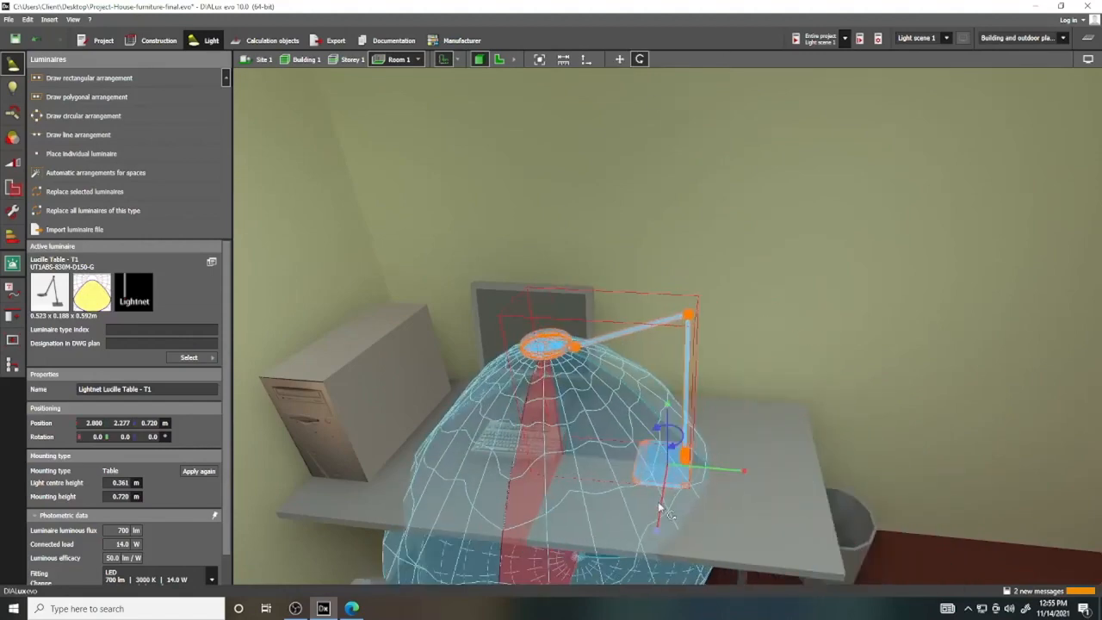
{"action": "scroll", "coordinate": [783, 429], "scroll_direction": "down", "scroll_amount": 2}
{"action": "left_click", "coordinate": [939, 479]}
{"action": "left_click", "coordinate": [607, 358]}
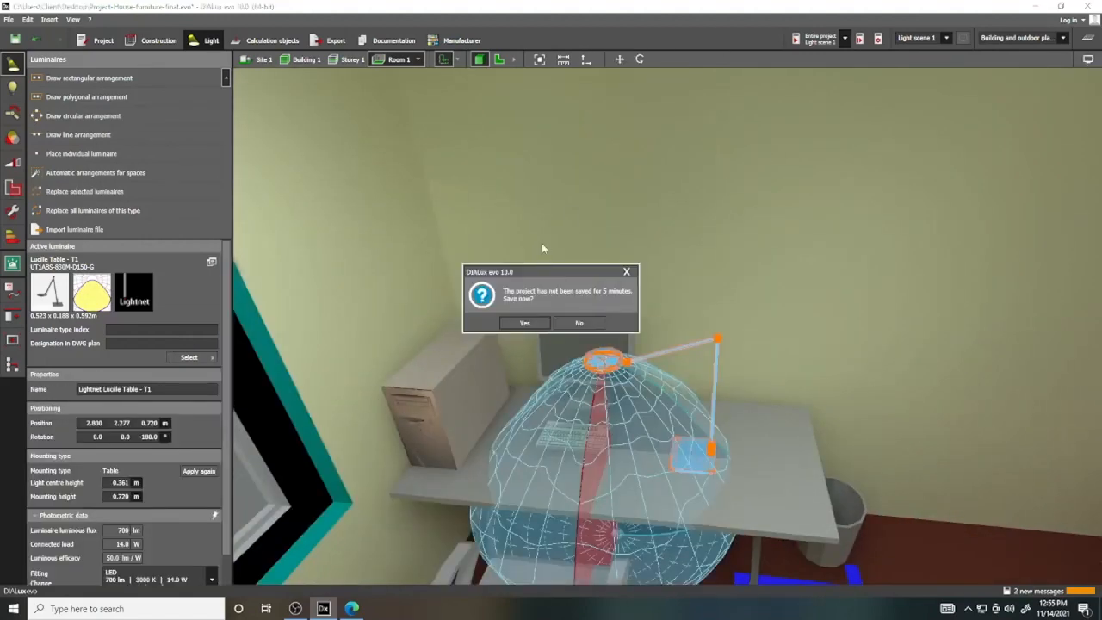
{"action": "left_click", "coordinate": [525, 323]}
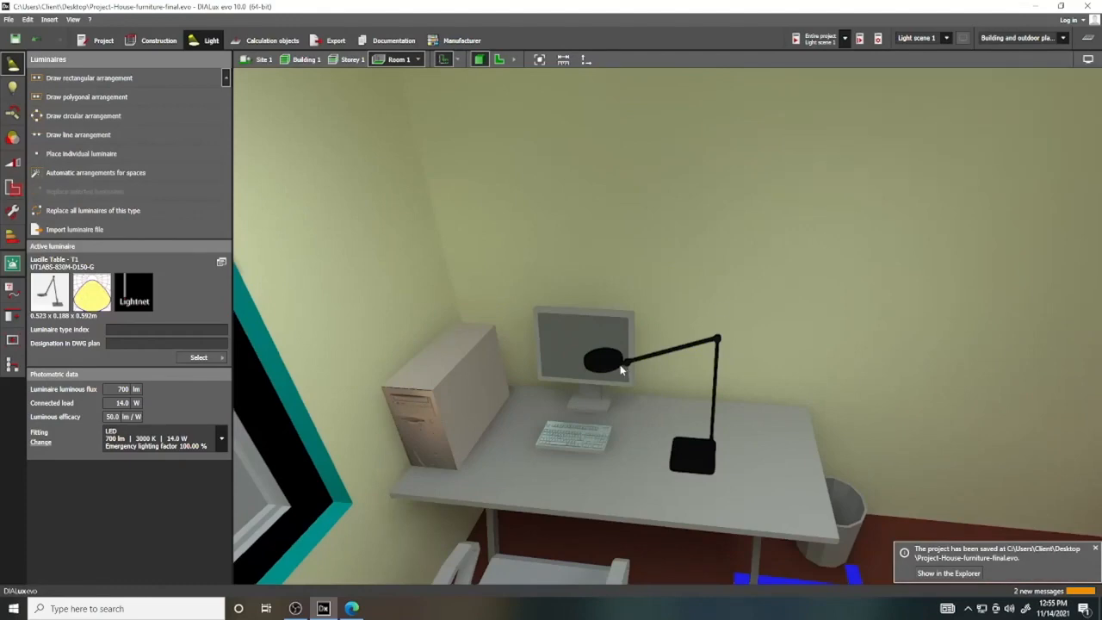
Step: Examine the desk lamp and the two ceiling luminaires in Room 1 from a wider 3D view
{"action": "mouse_move", "coordinate": [1088, 59]}
{"action": "left_click", "coordinate": [951, 77]}
{"action": "right_click_drag", "start_coordinate": [907, 471], "coordinate": [674, 393]}
{"action": "scroll", "coordinate": [674, 393], "scroll_direction": "down", "scroll_amount": 3}
{"action": "left_click", "coordinate": [719, 428]}
{"action": "scroll", "coordinate": [713, 427], "scroll_direction": "down", "scroll_amount": 4}
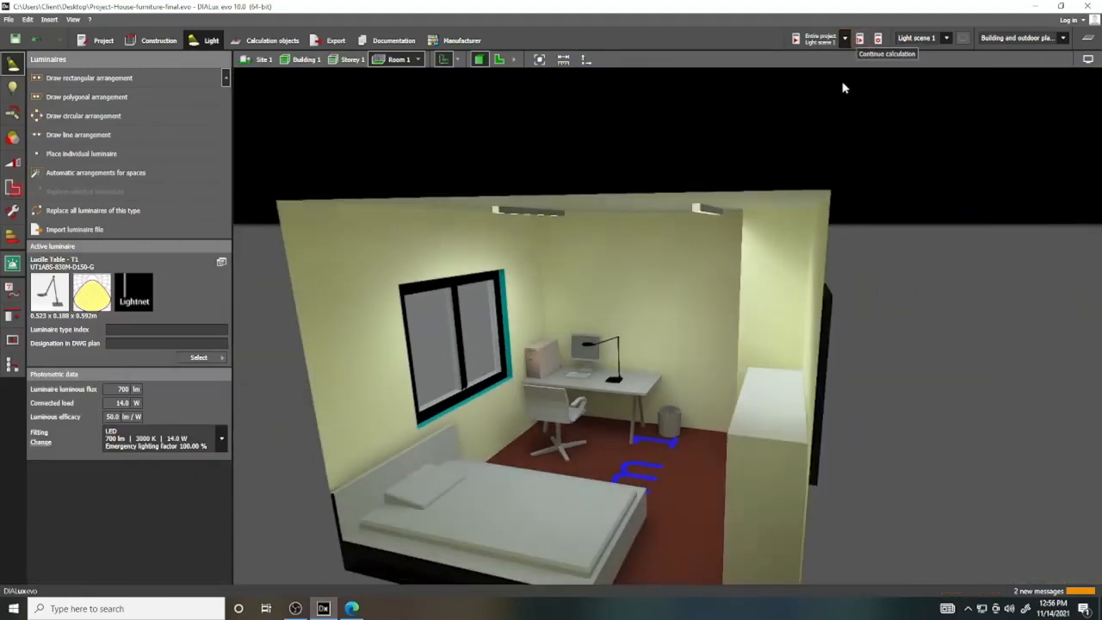
{"action": "right_click_drag", "start_coordinate": [844, 88], "coordinate": [812, 148]}
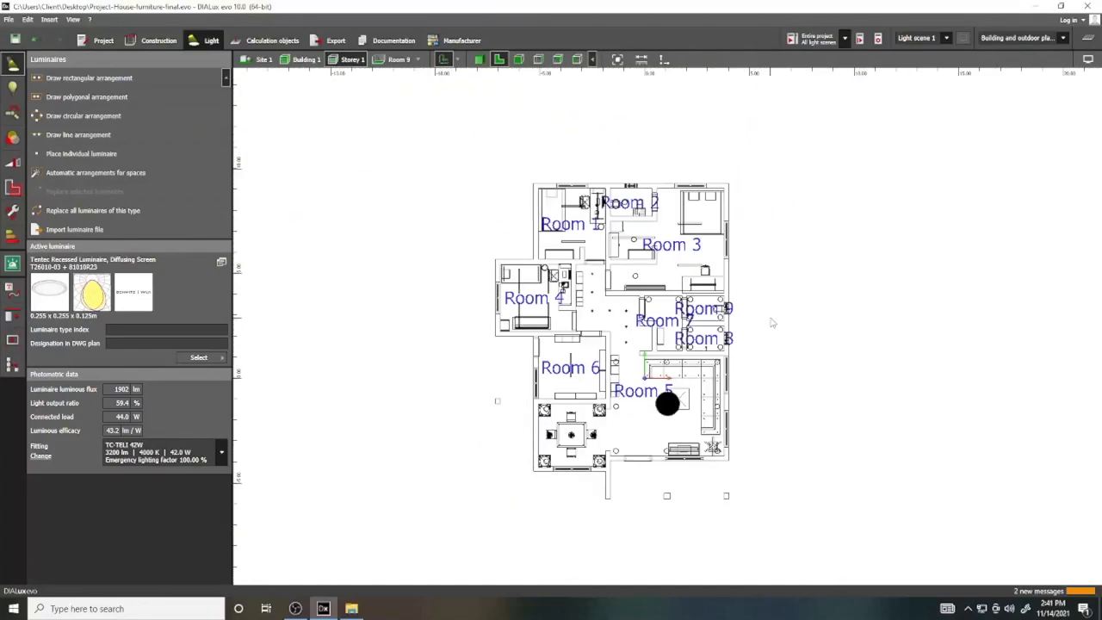
Step: Choose to calculate all light scenes for the entire project
{"action": "scroll", "coordinate": [723, 340], "scroll_direction": "up", "scroll_amount": 3}
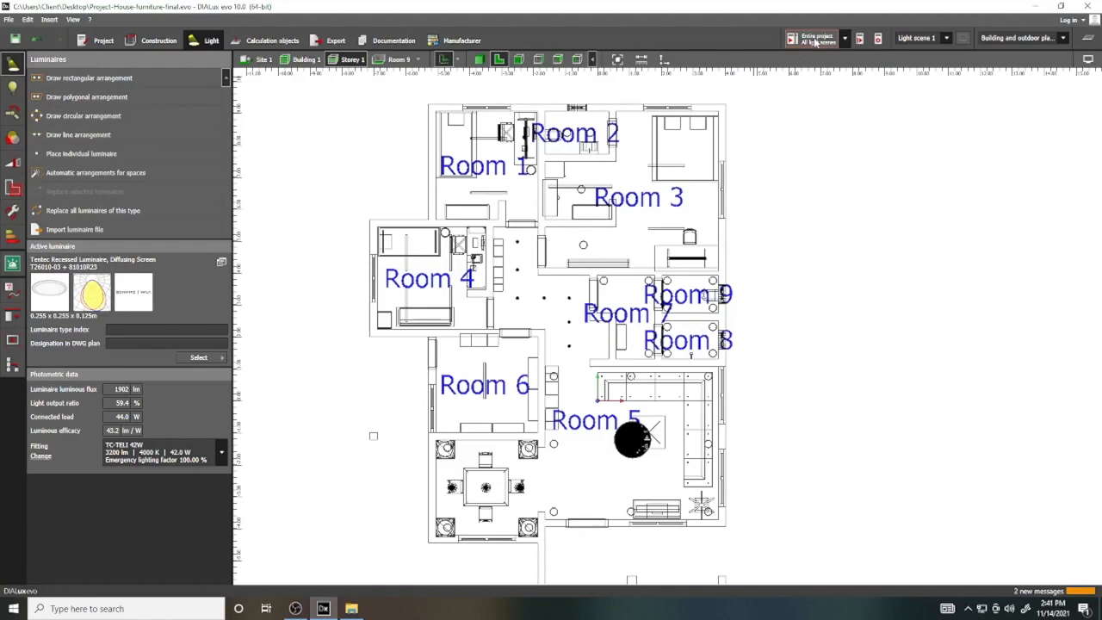
{"action": "left_click", "coordinate": [844, 39]}
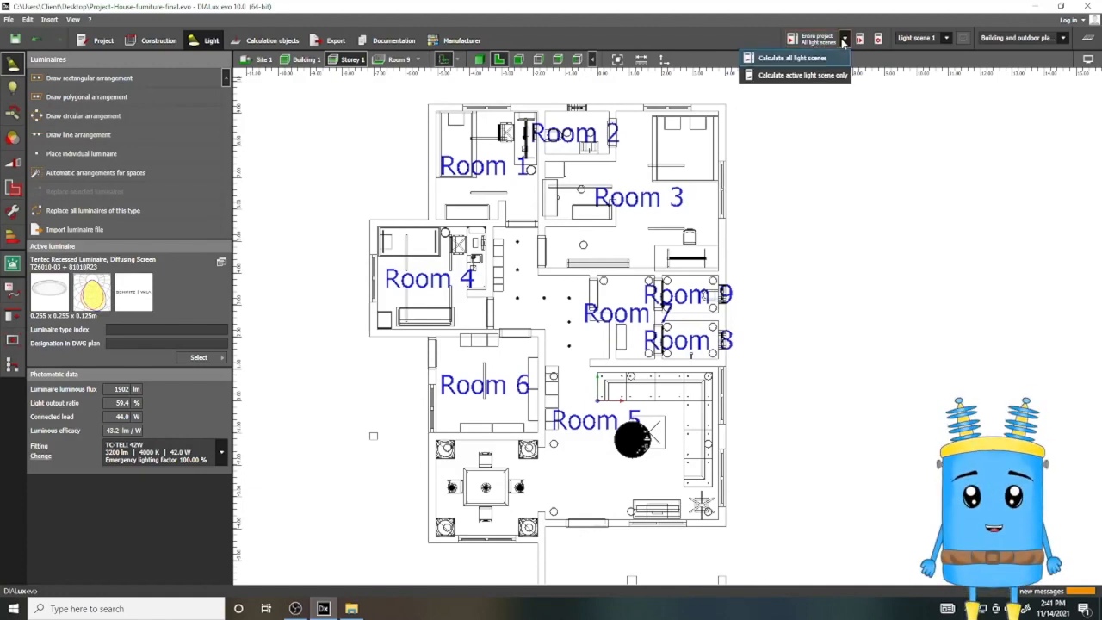
{"action": "left_click", "coordinate": [824, 61]}
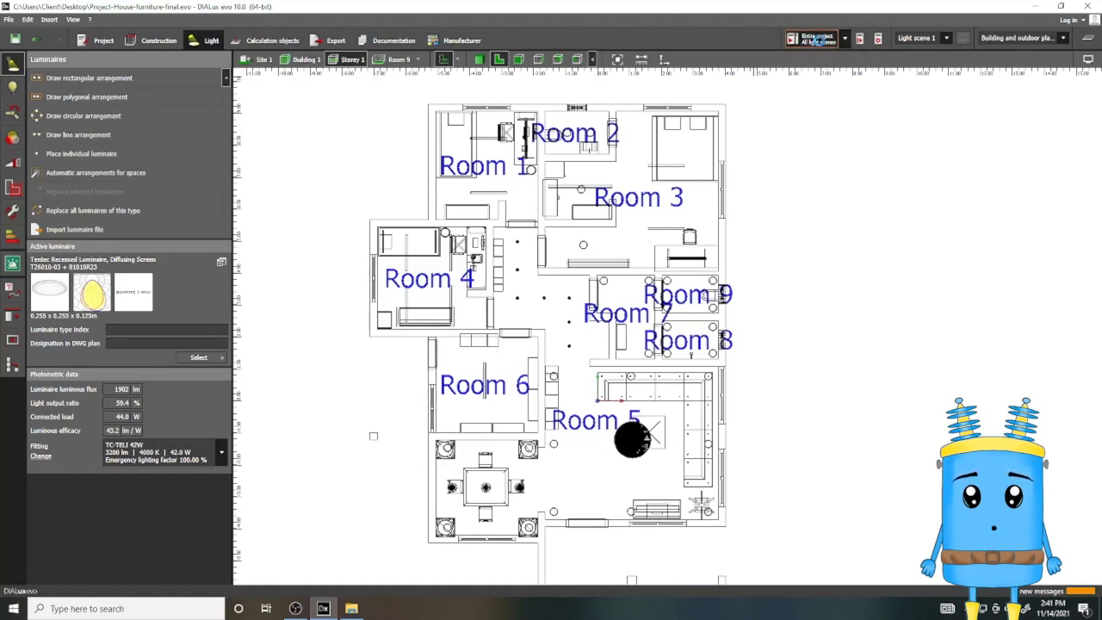
Step: Run the calculation of all light scenes for the entire project
{"action": "left_click", "coordinate": [819, 43]}
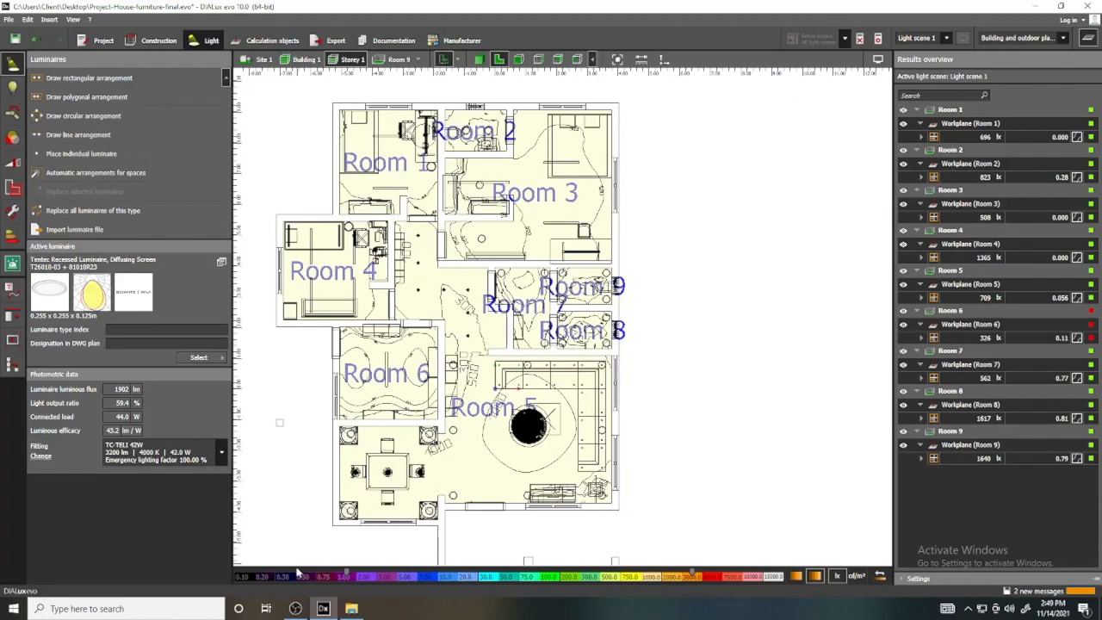
{"action": "left_click", "coordinate": [296, 607]}
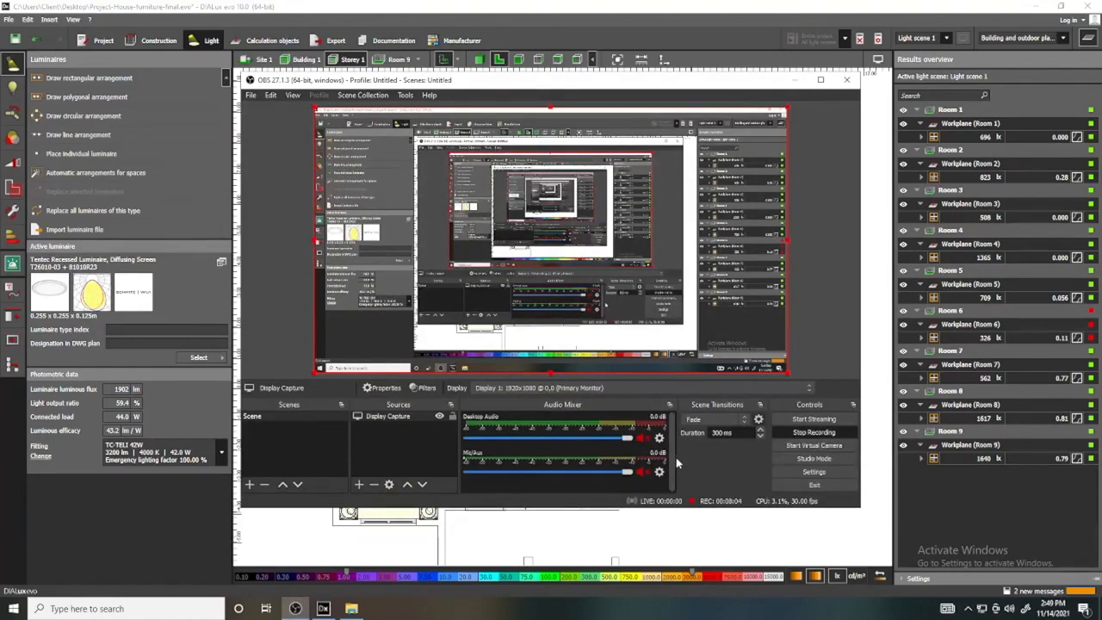
{"action": "left_click", "coordinate": [794, 79]}
Step: Examine the calculated illuminance contours on the Storey 1 plan, hide the results overview and display the storey in 3D
{"action": "scroll", "coordinate": [678, 444], "scroll_direction": "down", "scroll_amount": 1}
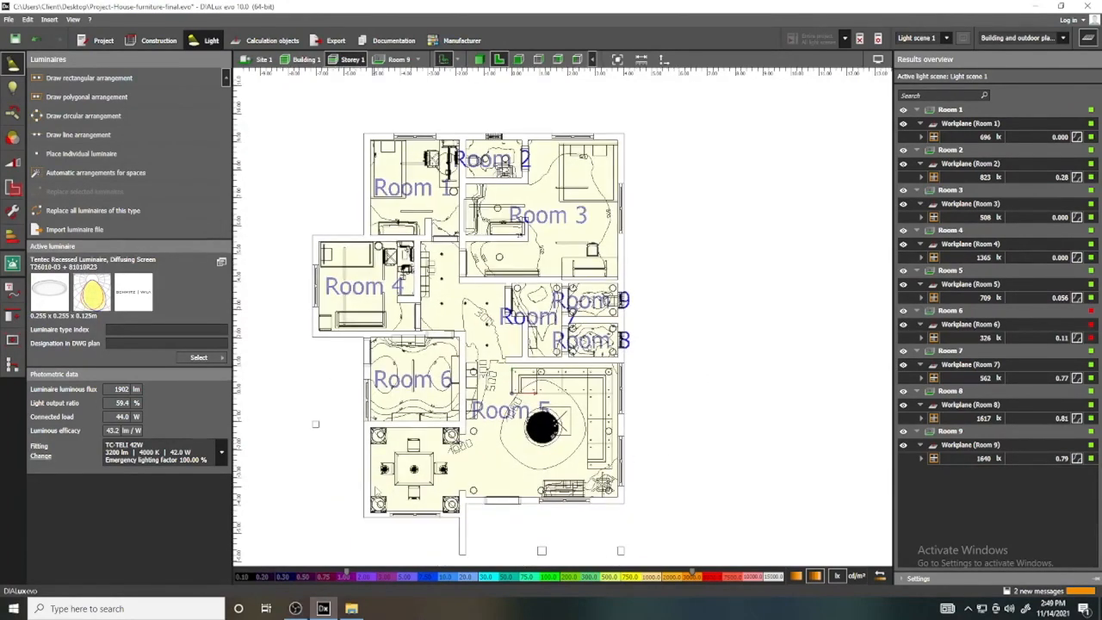
{"action": "scroll", "coordinate": [376, 491], "scroll_direction": "up", "scroll_amount": 1}
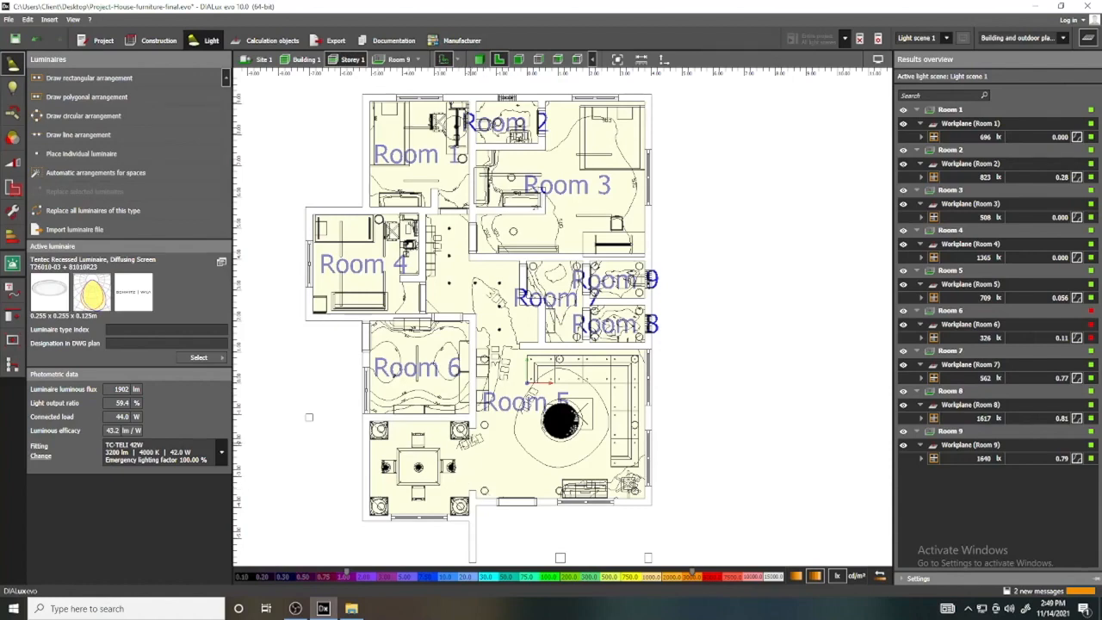
{"action": "scroll", "coordinate": [512, 451], "scroll_direction": "down", "scroll_amount": 1}
{"action": "scroll", "coordinate": [416, 437], "scroll_direction": "up", "scroll_amount": 1}
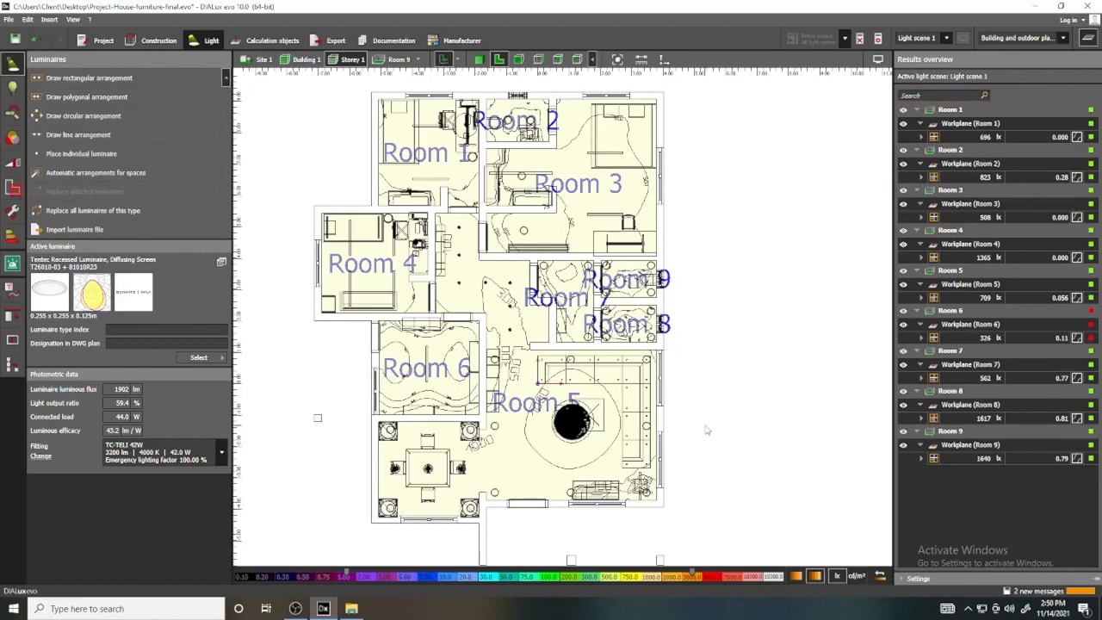
{"action": "scroll", "coordinate": [316, 411], "scroll_direction": "up", "scroll_amount": 2}
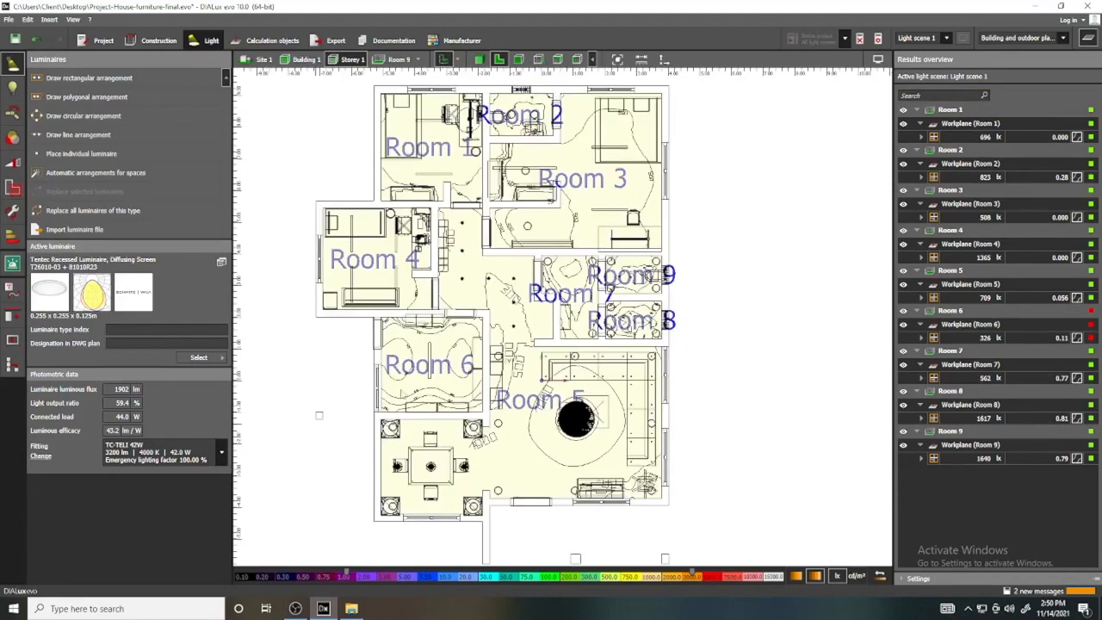
{"action": "left_click", "coordinate": [1090, 43]}
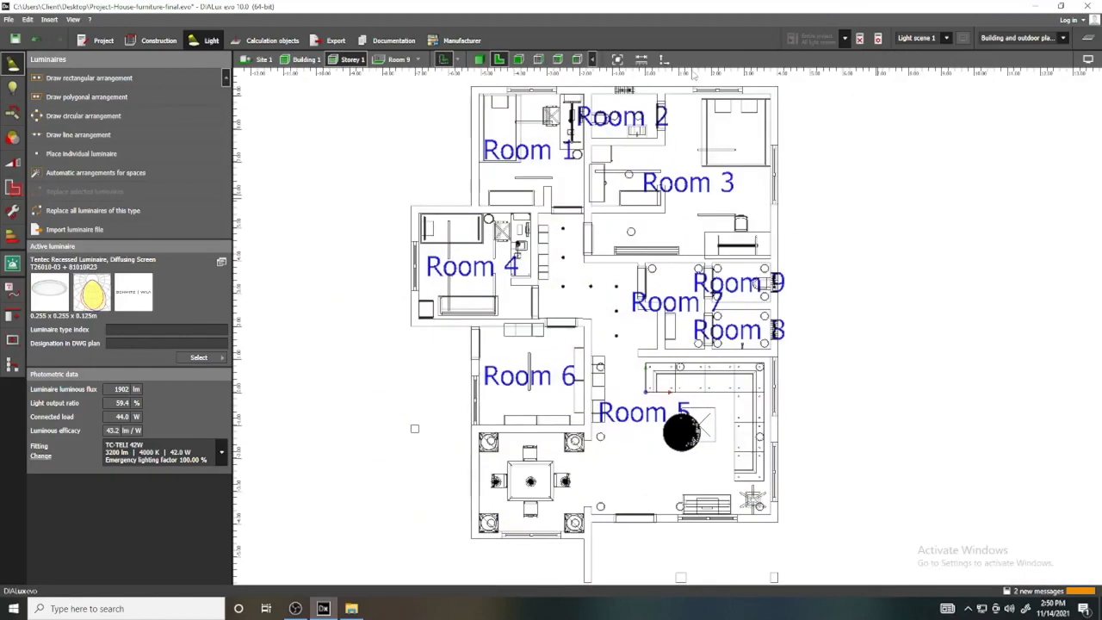
{"action": "left_click", "coordinate": [479, 59]}
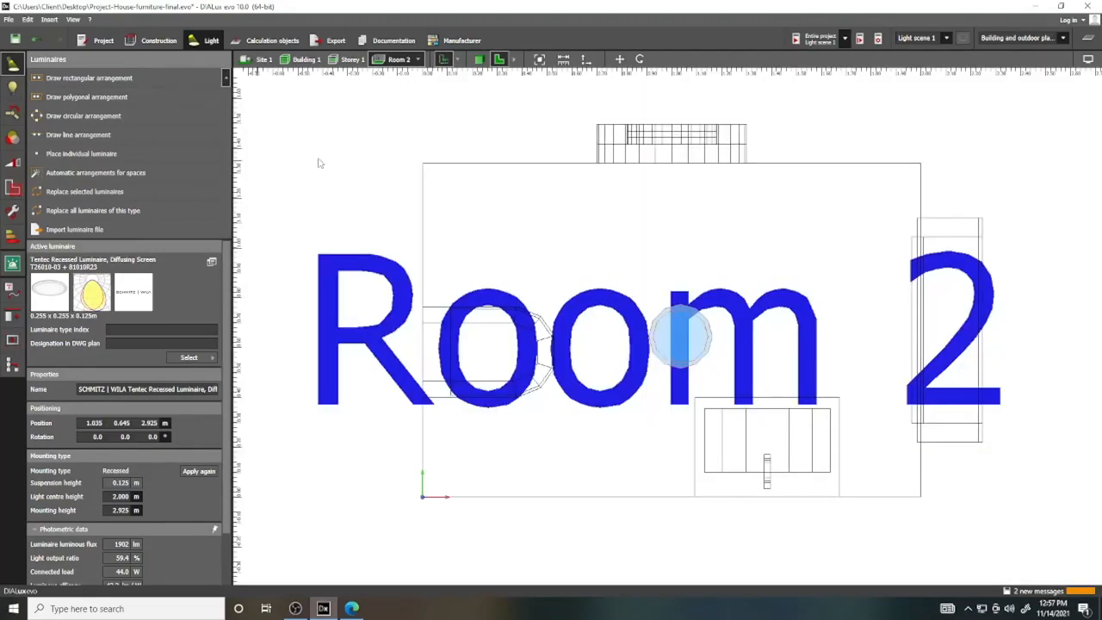
Step: Add Tentec recessed luminaires to the ceiling of Room 2 and save the project
{"action": "left_click", "coordinate": [89, 77]}
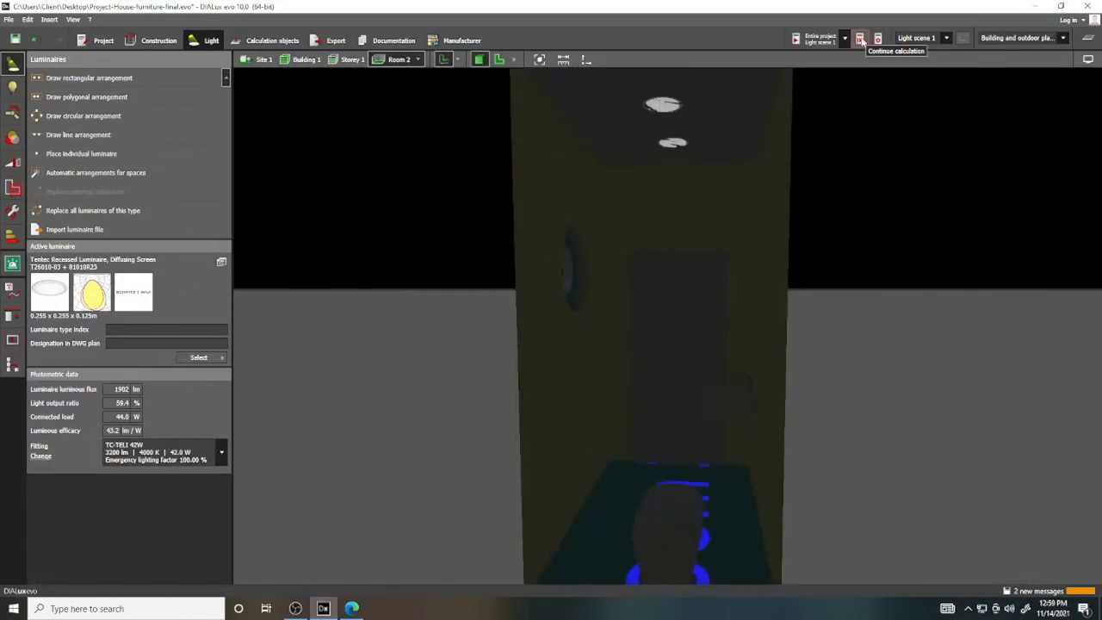
{"action": "left_click", "coordinate": [902, 181]}
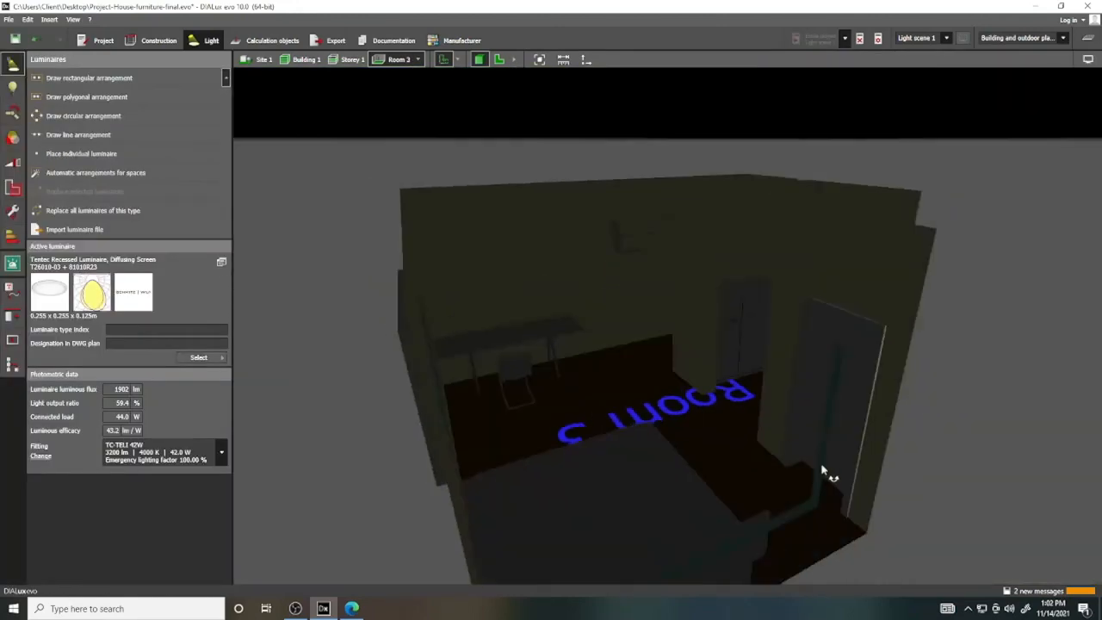
{"action": "left_click", "coordinate": [524, 322]}
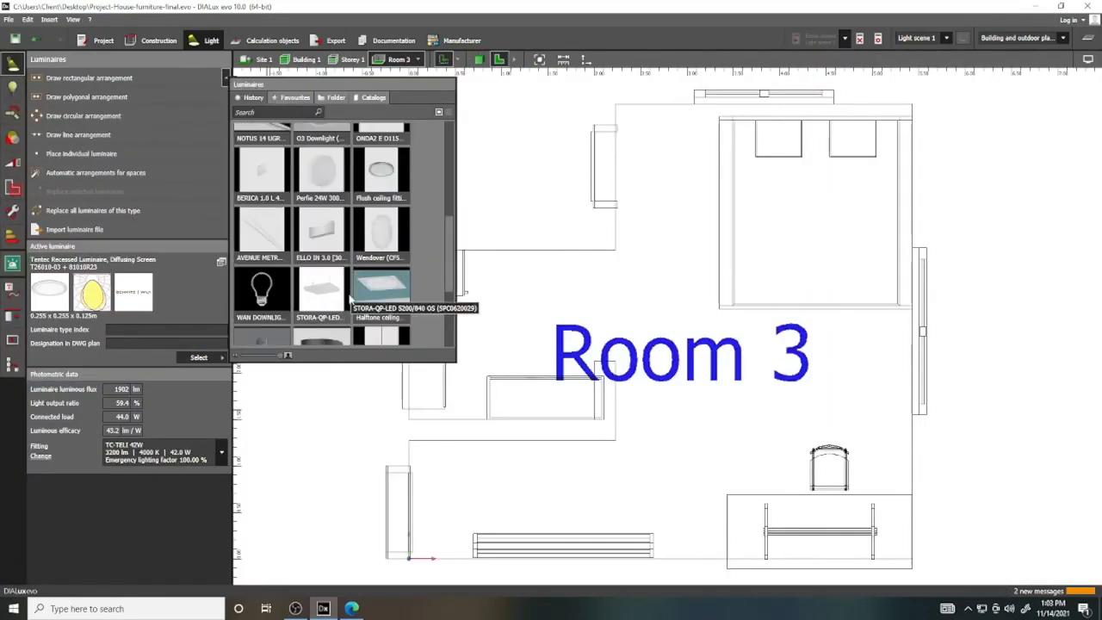
Step: Place a single AVENUE linear luminaire near the lower wall of Room 3
{"action": "scroll", "coordinate": [307, 284], "scroll_direction": "up", "scroll_amount": 2}
{"action": "left_click", "coordinate": [262, 313]}
{"action": "left_click", "coordinate": [199, 357]}
{"action": "left_click", "coordinate": [382, 202]}
{"action": "left_click", "coordinate": [199, 358]}
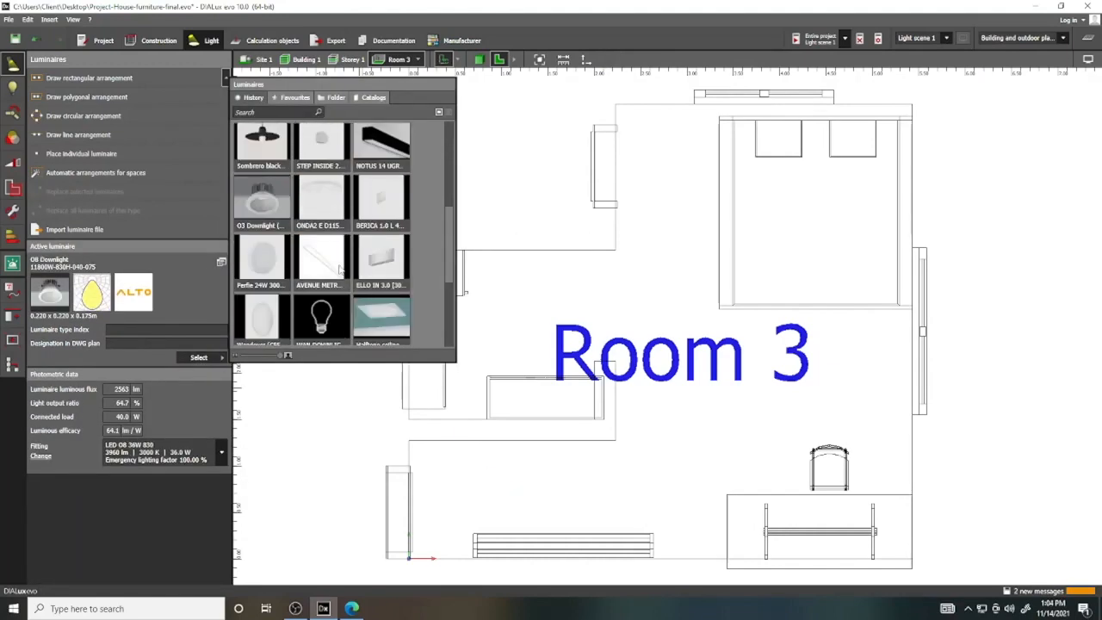
{"action": "left_click", "coordinate": [322, 250]}
{"action": "left_click", "coordinate": [81, 153]}
{"action": "left_click", "coordinate": [557, 503]}
{"action": "middle_click_drag", "start_coordinate": [1003, 443], "coordinate": [862, 443]}
Step: Draw a line arrangement of two linear ceiling luminaires between the lower and upper walls of Room 3 and adjust its position
{"action": "left_click", "coordinate": [199, 357]}
{"action": "left_click", "coordinate": [261, 251]}
{"action": "left_click", "coordinate": [79, 135]}
{"action": "left_click", "coordinate": [661, 558]}
{"action": "left_click", "coordinate": [662, 105]}
{"action": "left_click_drag", "start_coordinate": [597, 220], "coordinate": [609, 263]}
Step: Place a single Tentec recessed luminaire in Room 3 at about (1.134, 2.378) m
{"action": "left_click", "coordinate": [199, 357]}
{"action": "left_click", "coordinate": [381, 153]}
{"action": "left_click", "coordinate": [198, 357]}
{"action": "left_click", "coordinate": [322, 152]}
{"action": "left_click", "coordinate": [82, 154]}
{"action": "left_click", "coordinate": [371, 337]}
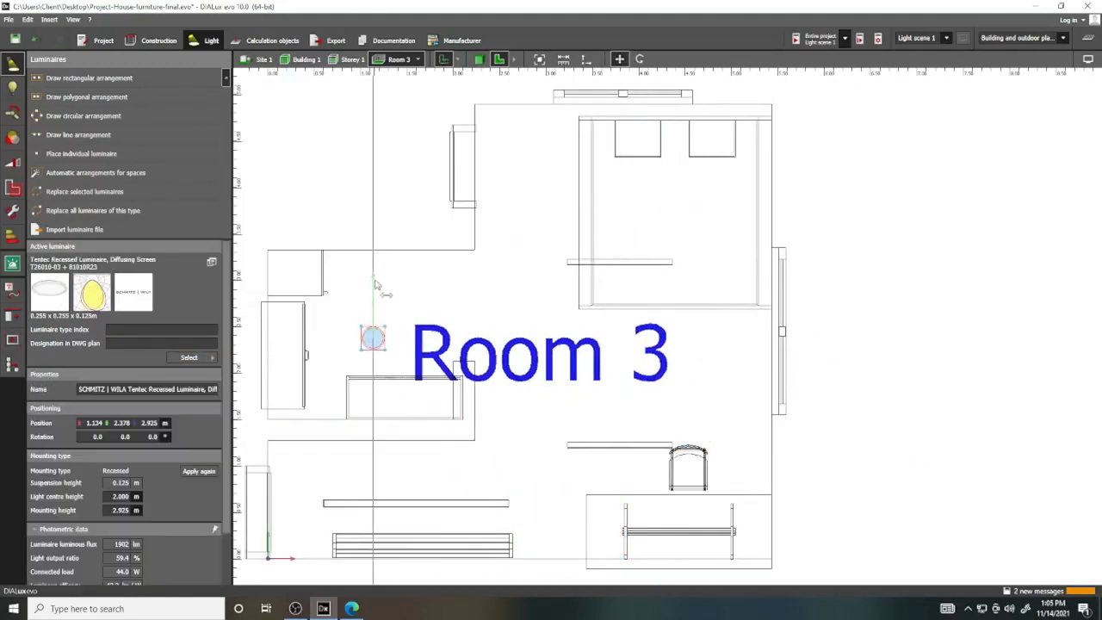
Step: Display the Room 3 luminaires in 3D and calculate light scene 1
{"action": "left_click", "coordinate": [479, 59]}
{"action": "right_click_drag", "start_coordinate": [723, 458], "coordinate": [818, 448]}
{"action": "left_click", "coordinate": [859, 39]}
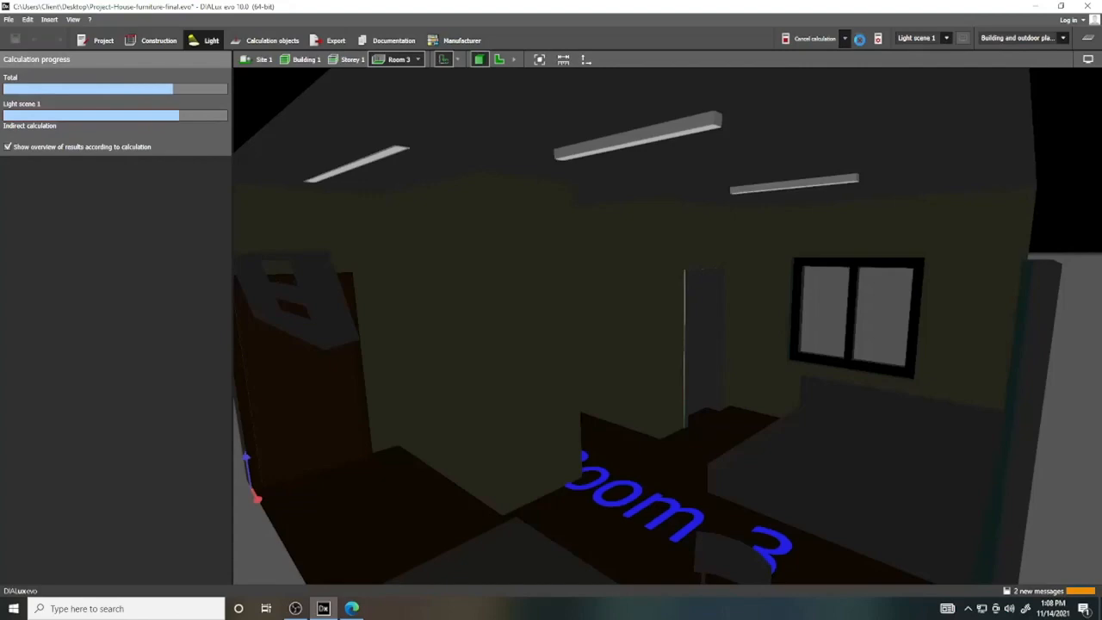
{"action": "key", "text": "Return"}
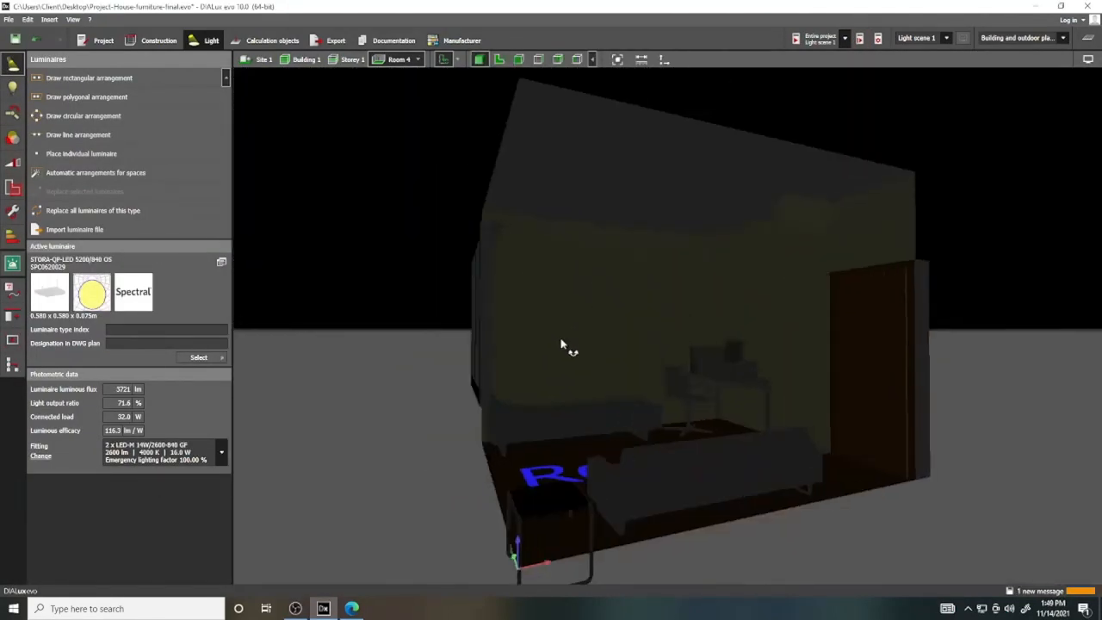
Step: Draw a rectangular 2 × 2 arrangement of Philips LL512X luminaires covering Room 4 in plan view
{"action": "scroll", "coordinate": [561, 344], "scroll_direction": "up", "scroll_amount": 3}
{"action": "right_click_drag", "start_coordinate": [561, 344], "coordinate": [603, 319]}
{"action": "left_click", "coordinate": [499, 60]}
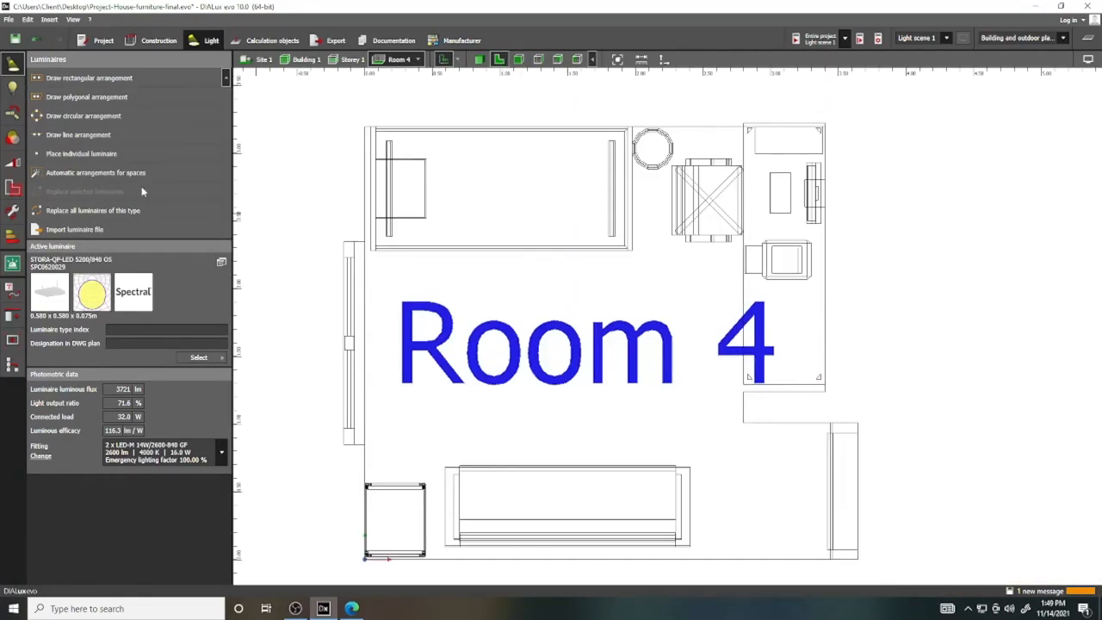
{"action": "left_click", "coordinate": [213, 358]}
{"action": "left_click", "coordinate": [395, 145]}
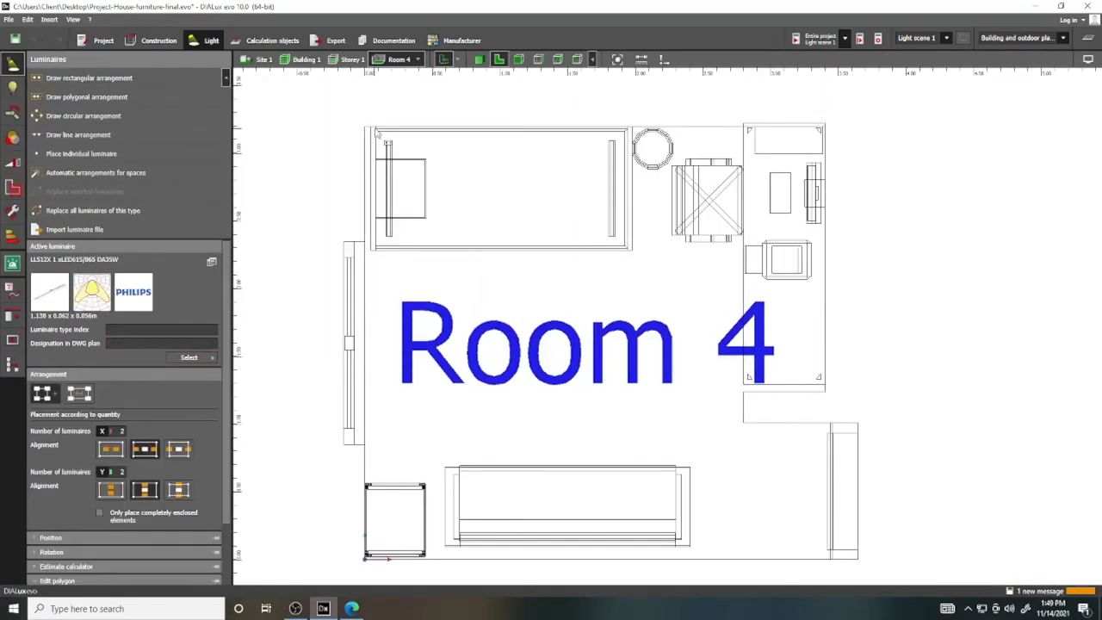
{"action": "left_click", "coordinate": [410, 385]}
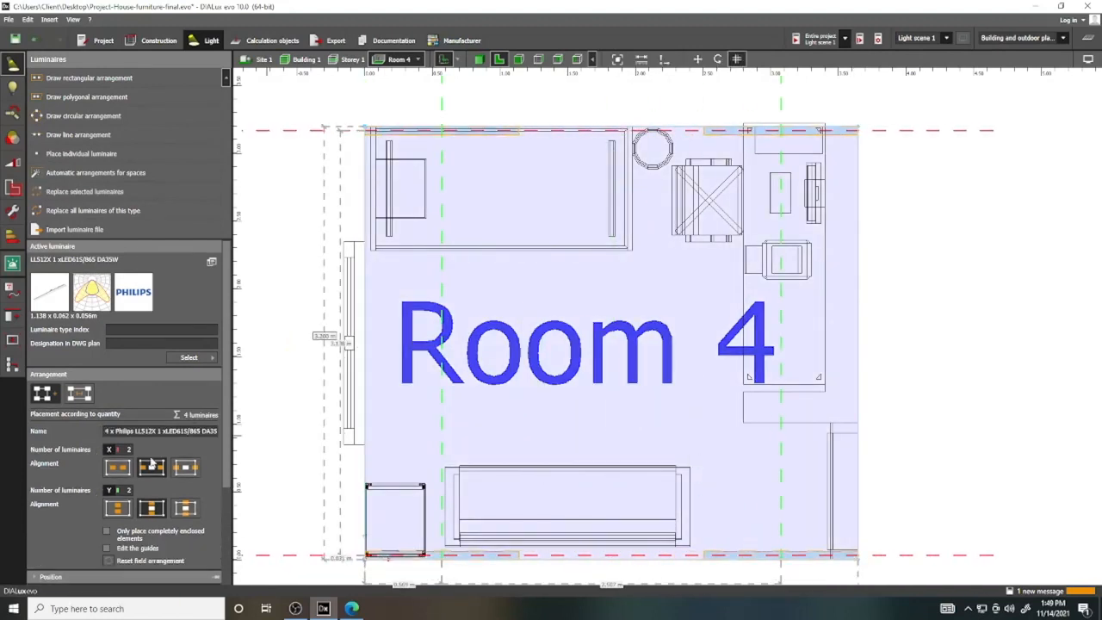
Step: Space the Room 4 luminaires evenly with an element rotation of 180°, save, and bring the two columns about 1.39 m apart
{"action": "scroll", "coordinate": [150, 488], "scroll_direction": "down", "scroll_amount": 4}
{"action": "left_click", "coordinate": [111, 470]}
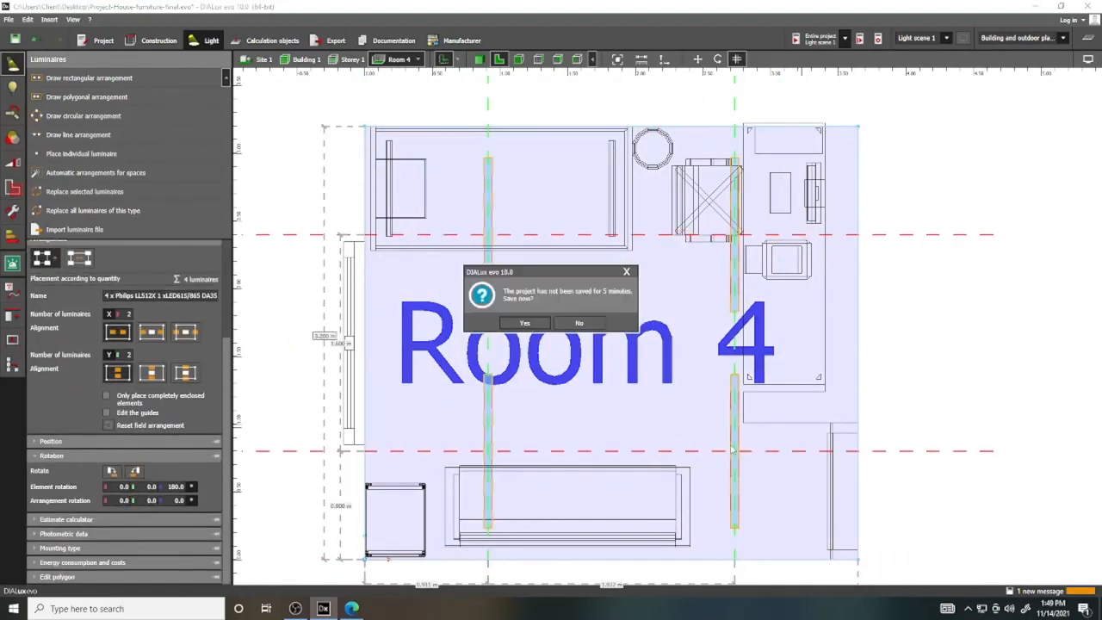
{"action": "left_click", "coordinate": [524, 322]}
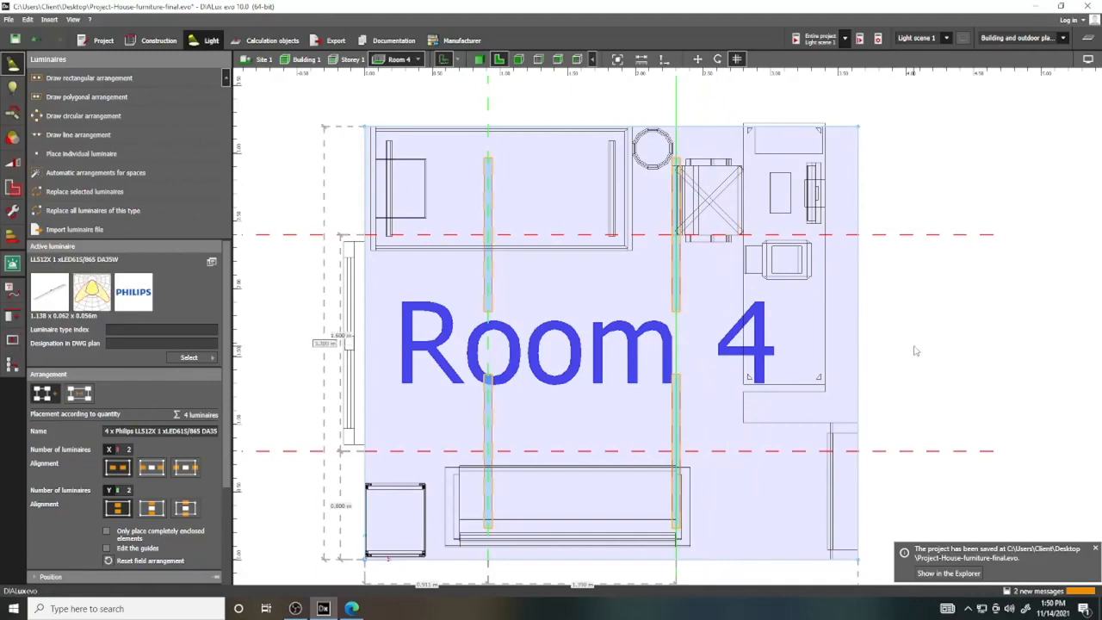
{"action": "left_click", "coordinate": [916, 350]}
Step: Place a Lightnet Lucille Table - T1 lamp on the Room 4 desk at about (3.014, 1.712) m, rotated -180°
{"action": "left_click", "coordinate": [200, 357]}
{"action": "left_click", "coordinate": [382, 268]}
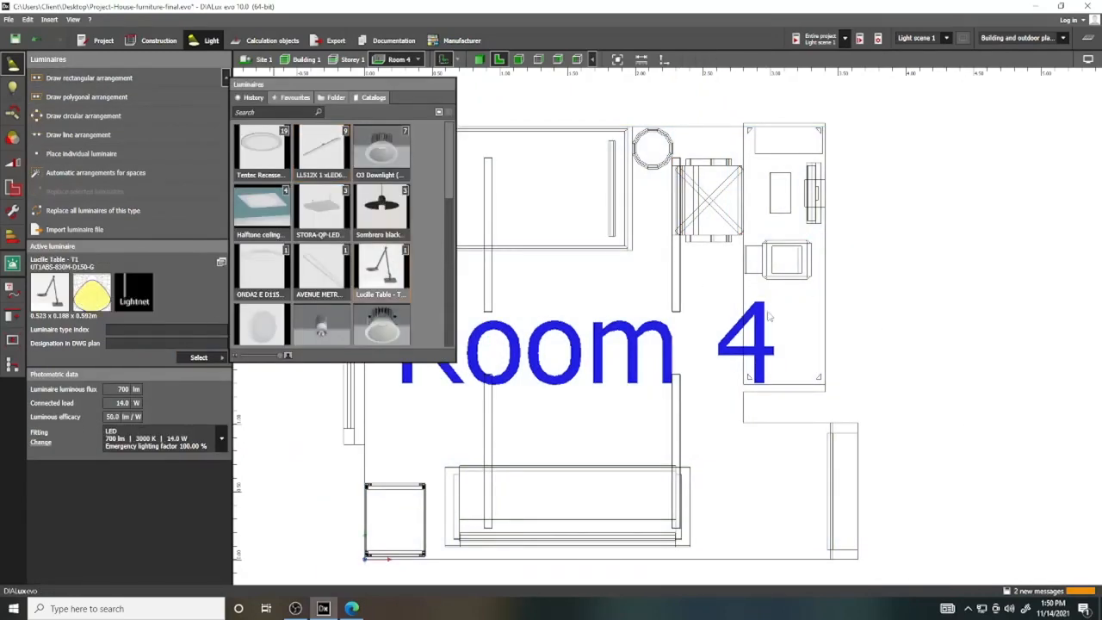
{"action": "left_click", "coordinate": [53, 295]}
{"action": "left_click_drag", "start_coordinate": [54, 292], "coordinate": [774, 326]}
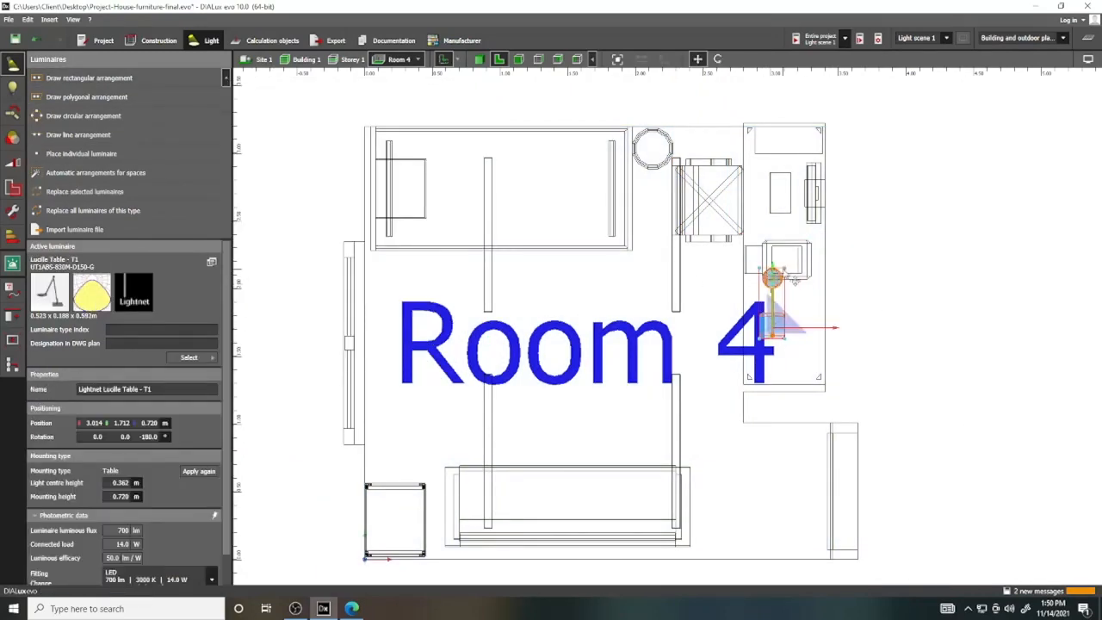
Step: Examine the desk lamp and the four ceiling luminaires of Room 4 in 3D
{"action": "left_click", "coordinate": [480, 59]}
{"action": "scroll", "coordinate": [661, 379], "scroll_direction": "up", "scroll_amount": 3}
{"action": "left_click_drag", "start_coordinate": [642, 394], "coordinate": [612, 393]}
{"action": "left_click", "coordinate": [667, 499]}
{"action": "scroll", "coordinate": [667, 488], "scroll_direction": "down", "scroll_amount": 5}
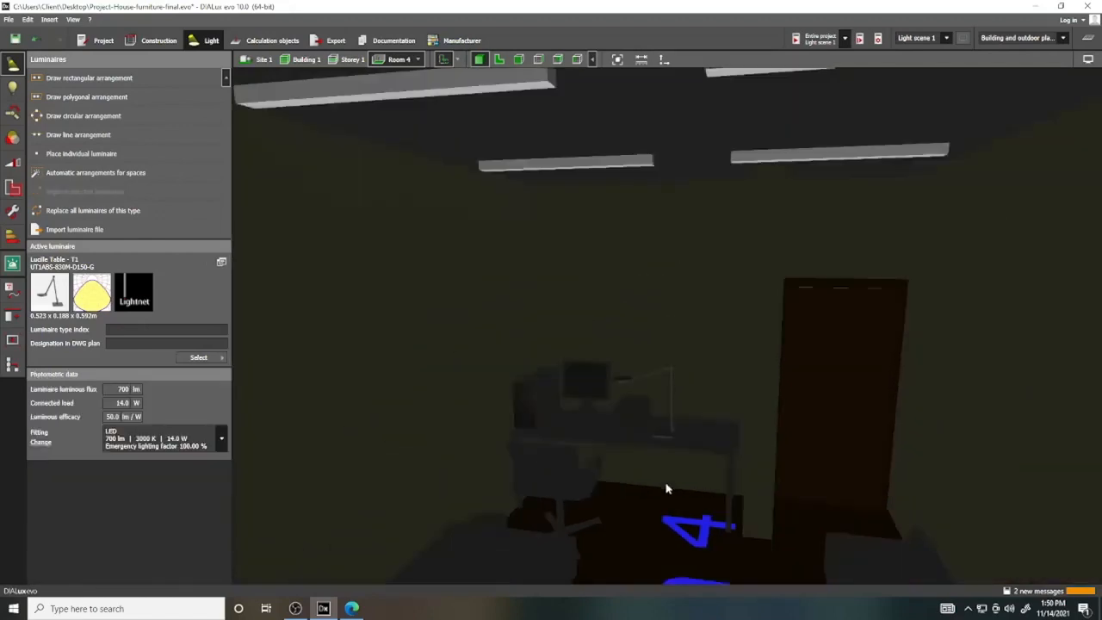
{"action": "left_click", "coordinate": [408, 46]}
{"action": "left_click", "coordinate": [207, 41]}
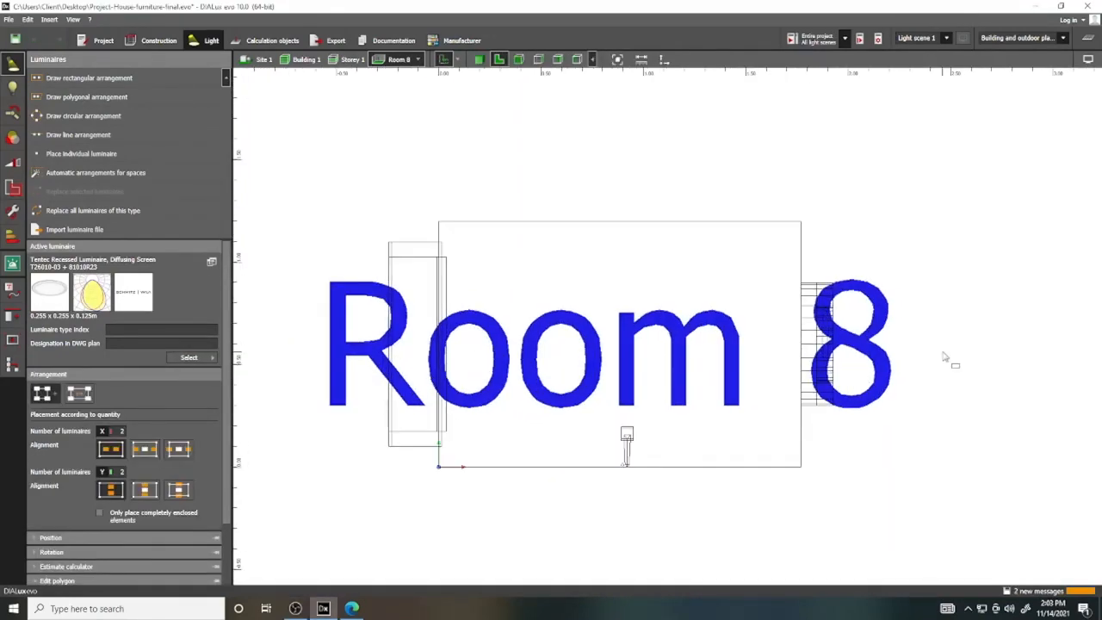
Step: Arrange four Tentec recessed luminaires in a 2 × 2 field over Room 8, adjust the guides toward the corners and display it in 3D
{"action": "left_click", "coordinate": [439, 467]}
{"action": "left_click", "coordinate": [802, 466]}
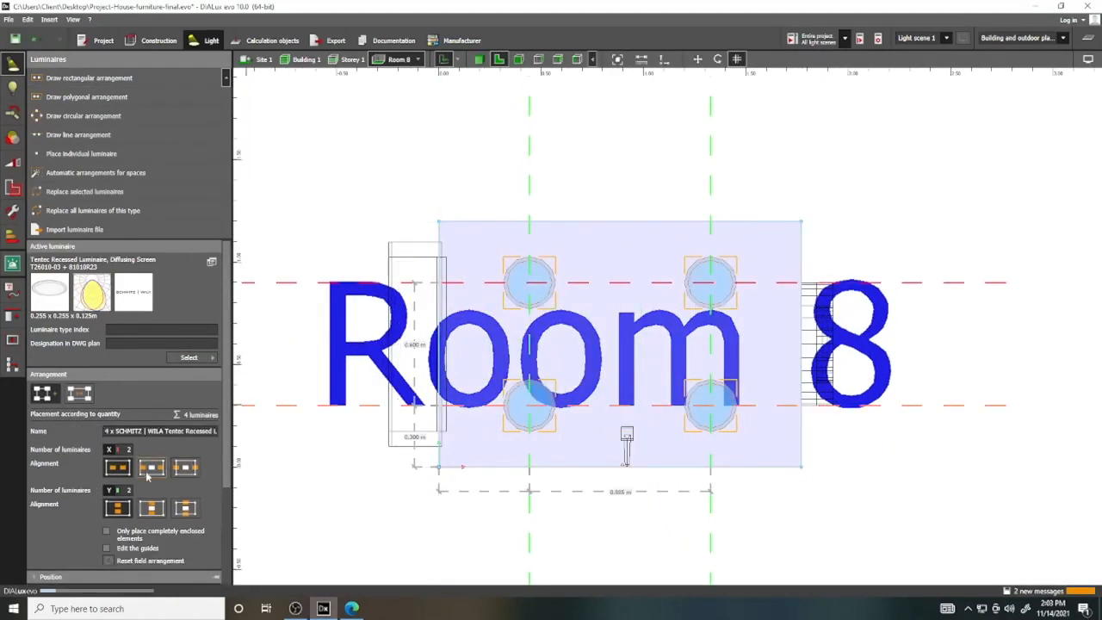
{"action": "left_click_drag", "start_coordinate": [661, 440], "coordinate": [687, 430]}
{"action": "left_click_drag", "start_coordinate": [465, 345], "coordinate": [472, 346]}
{"action": "left_click_drag", "start_coordinate": [758, 187], "coordinate": [766, 187]}
{"action": "left_click_drag", "start_coordinate": [690, 269], "coordinate": [690, 261]}
{"action": "left_click", "coordinate": [568, 158]}
{"action": "left_click", "coordinate": [479, 59]}
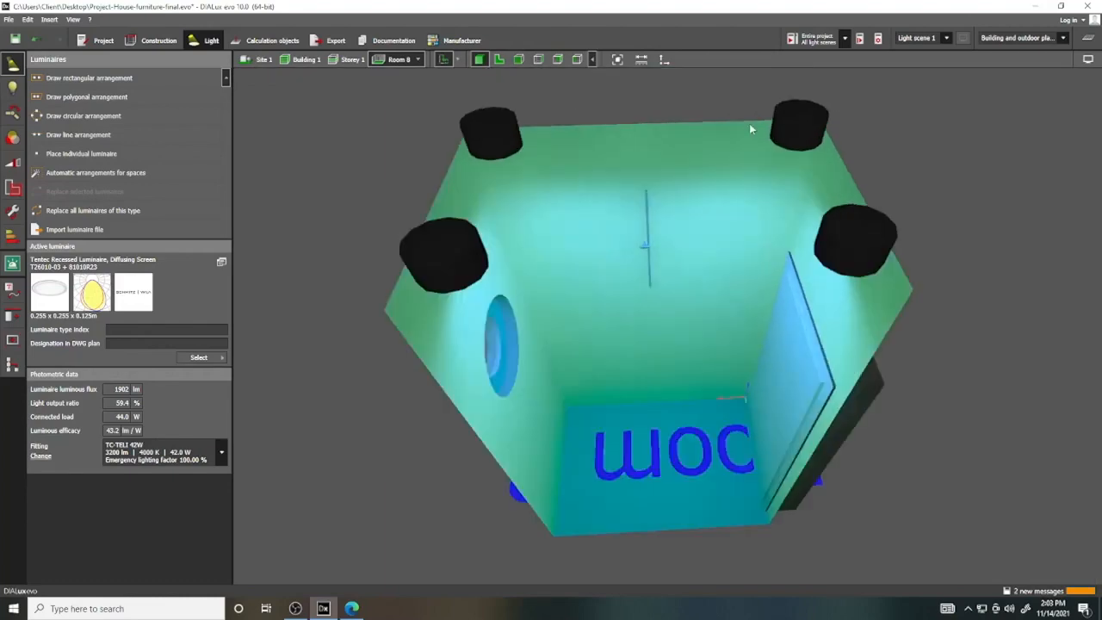
Step: Delete the existing STORA-QP-LED luminaire from Room 9 and display the room in plan view
{"action": "left_click", "coordinate": [671, 198]}
{"action": "key", "text": "Delete"}
{"action": "right_click_drag", "start_coordinate": [671, 202], "coordinate": [555, 349]}
{"action": "left_click", "coordinate": [499, 59]}
{"action": "middle_click_drag", "start_coordinate": [681, 378], "coordinate": [696, 445]}
{"action": "left_click", "coordinate": [87, 97]}
{"action": "left_click", "coordinate": [438, 250]}
{"action": "left_click", "coordinate": [438, 439]}
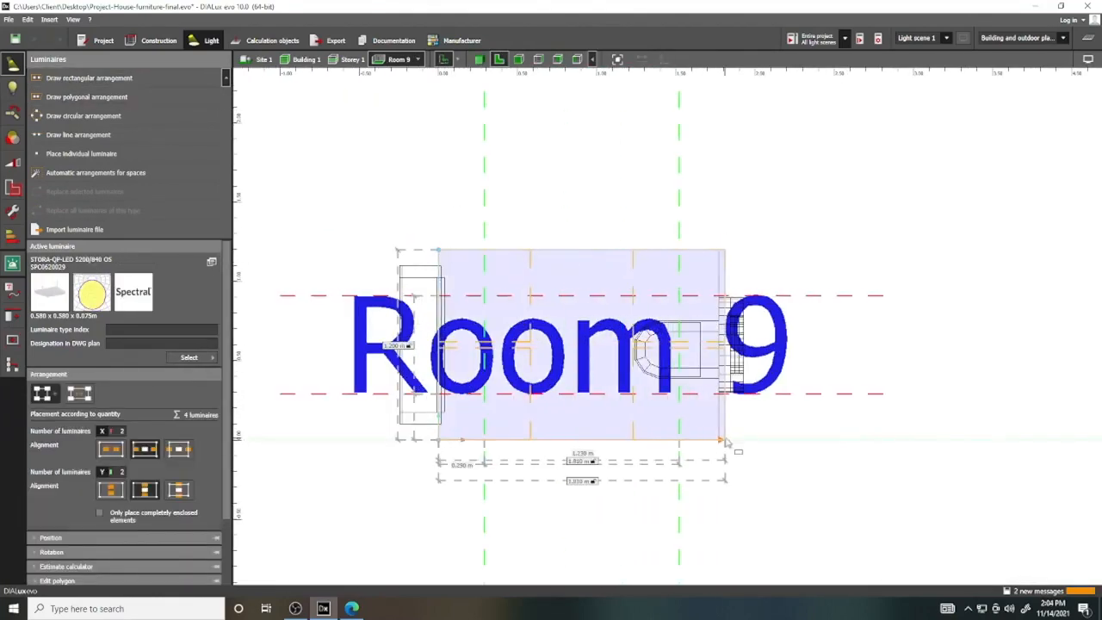
{"action": "key", "text": "Escape"}
Step: Draw a rectangular 2 × 2 arrangement of Tentec recessed luminaires covering Room 9
{"action": "left_click", "coordinate": [214, 358]}
{"action": "left_click", "coordinate": [336, 258]}
{"action": "left_click", "coordinate": [117, 77]}
{"action": "left_click", "coordinate": [438, 250]}
{"action": "left_click", "coordinate": [718, 440]}
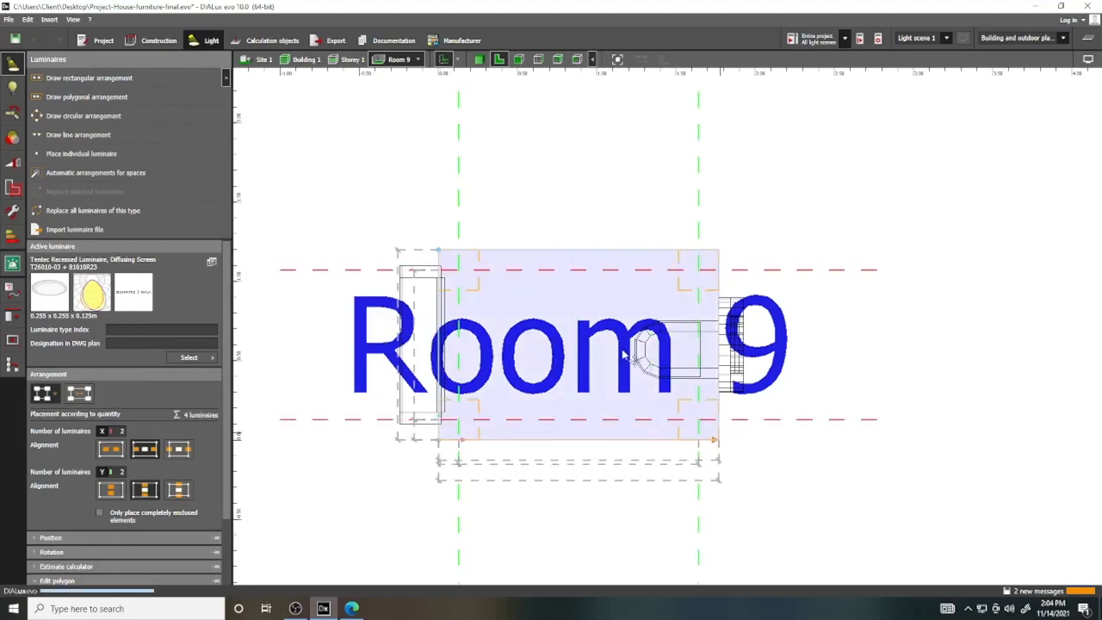
Step: Move the row and column guides of the Room 9 arrangement slightly inward from the walls
{"action": "left_click_drag", "start_coordinate": [628, 272], "coordinate": [627, 278]}
{"action": "left_click_drag", "start_coordinate": [698, 176], "coordinate": [692, 177]}
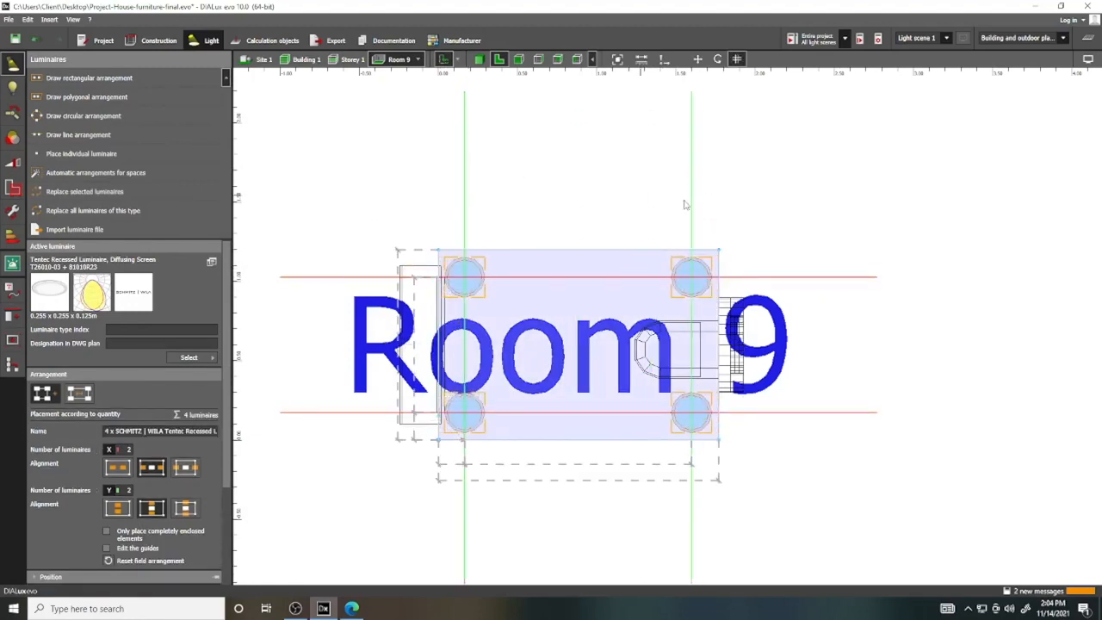
{"action": "left_click_drag", "start_coordinate": [469, 163], "coordinate": [470, 163]}
{"action": "key", "text": "Escape"}
Step: Inspect the Room 9 luminaires in 3D, and view the whole of Storey 1
{"action": "left_click", "coordinate": [479, 60]}
{"action": "right_click_drag", "start_coordinate": [848, 297], "coordinate": [1020, 409]}
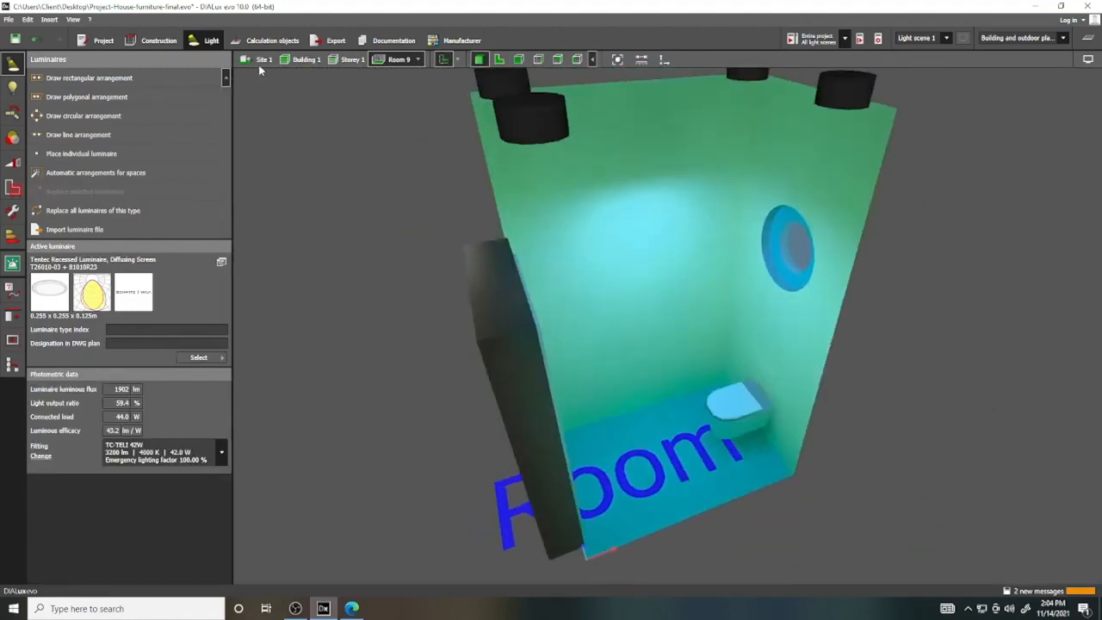
{"action": "left_click", "coordinate": [347, 59]}
{"action": "right_click_drag", "start_coordinate": [681, 355], "coordinate": [772, 299]}
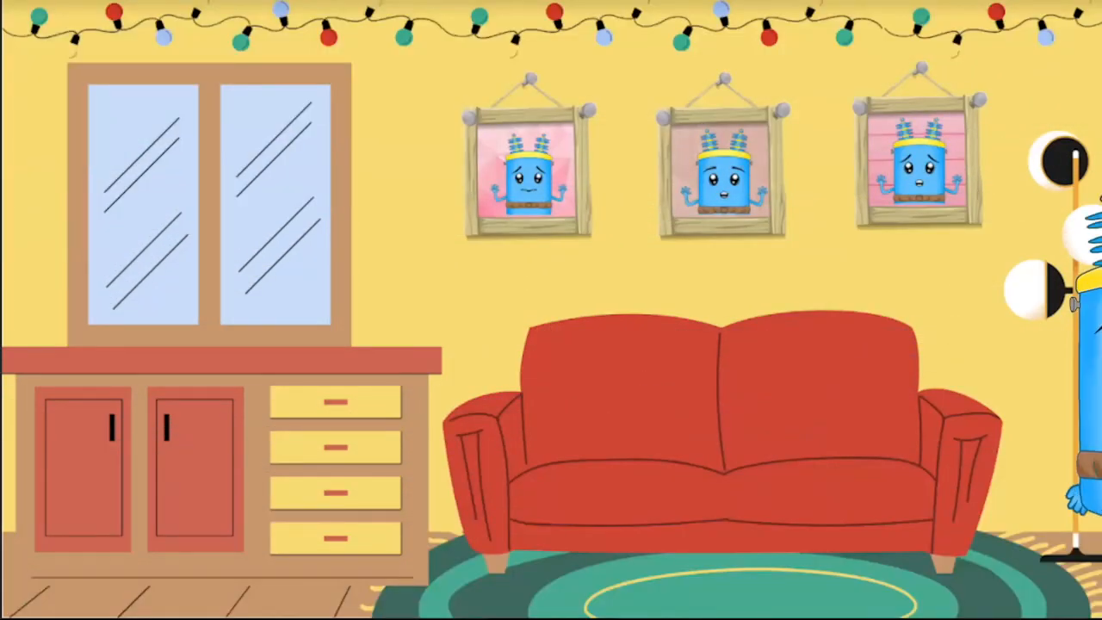